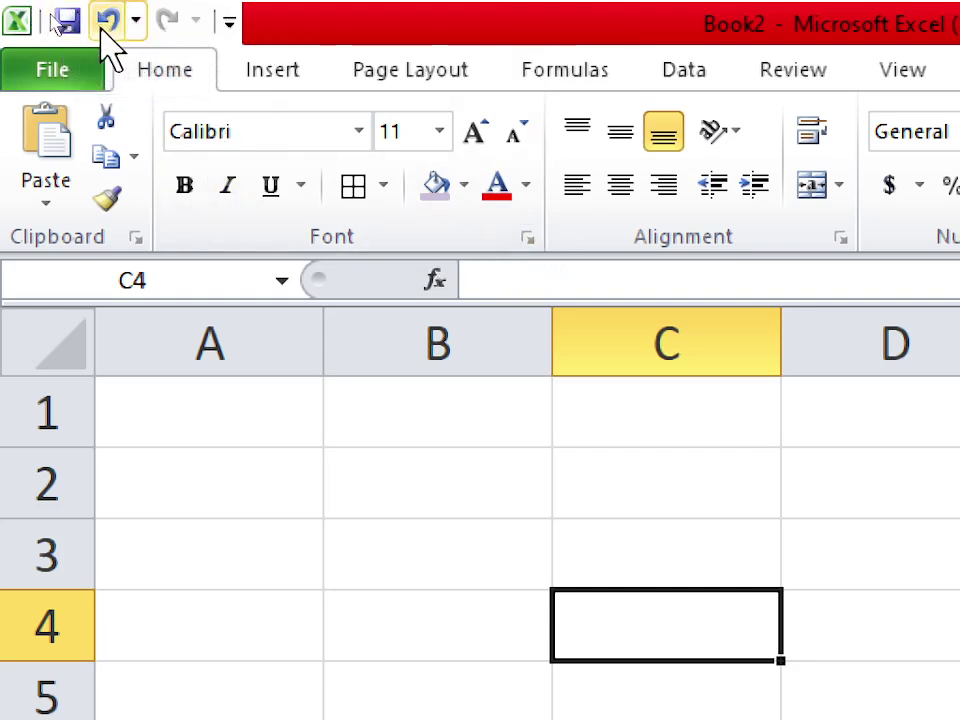
Show the Customize Quick Access Toolbar drop-down menu for Book2.
left_click(229, 22)
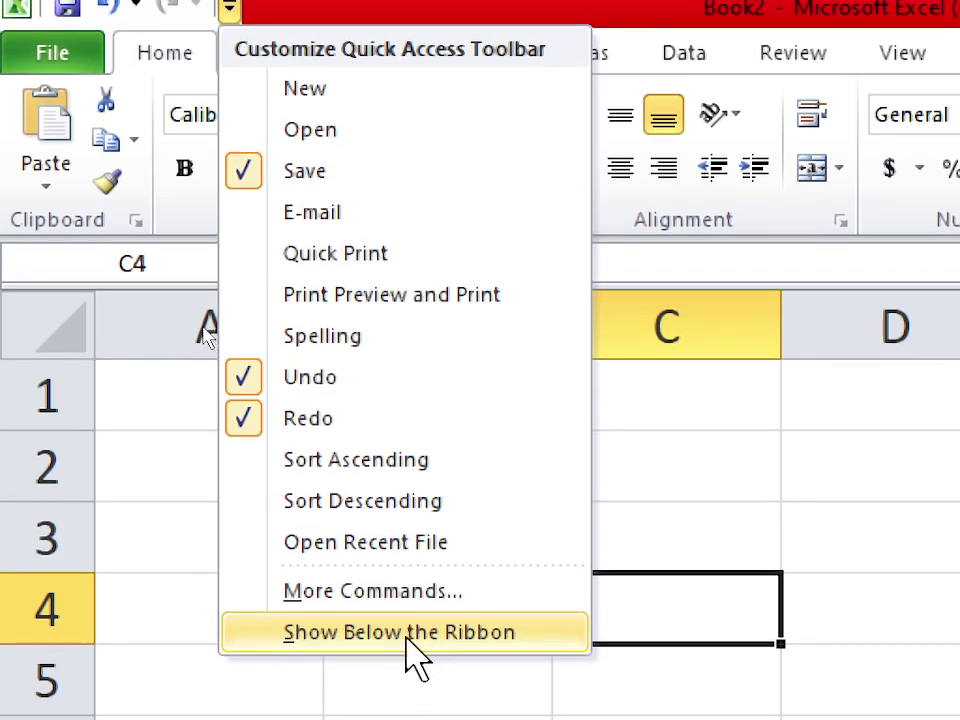
Add the Print Preview and Print command to the Quick Access Toolbar through More Commands.
left_click(383, 592)
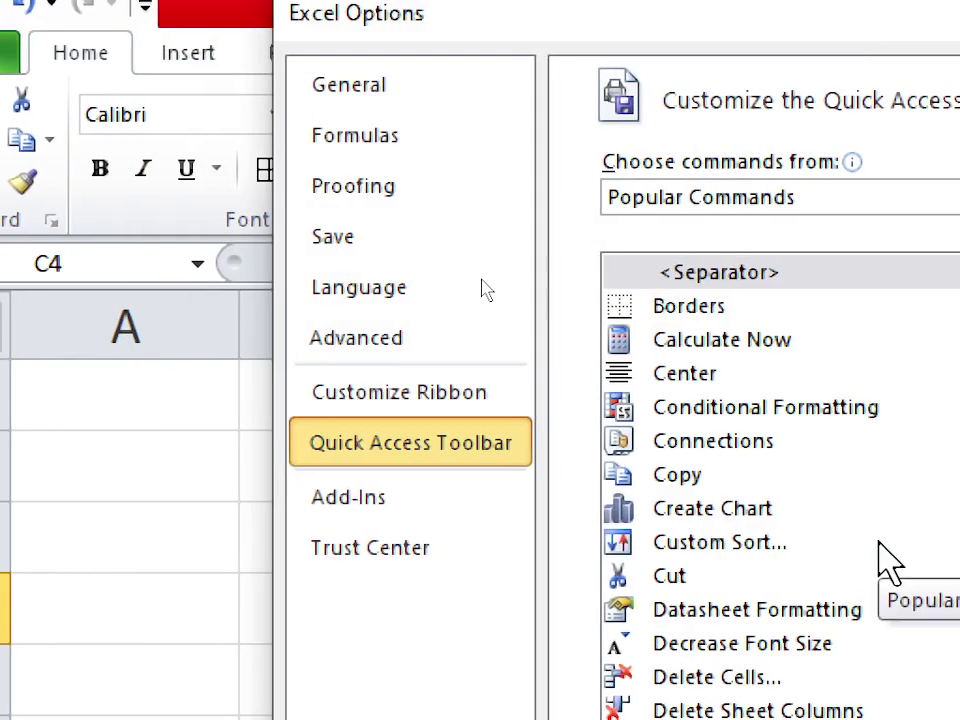
scroll(885, 565, "down", 3)
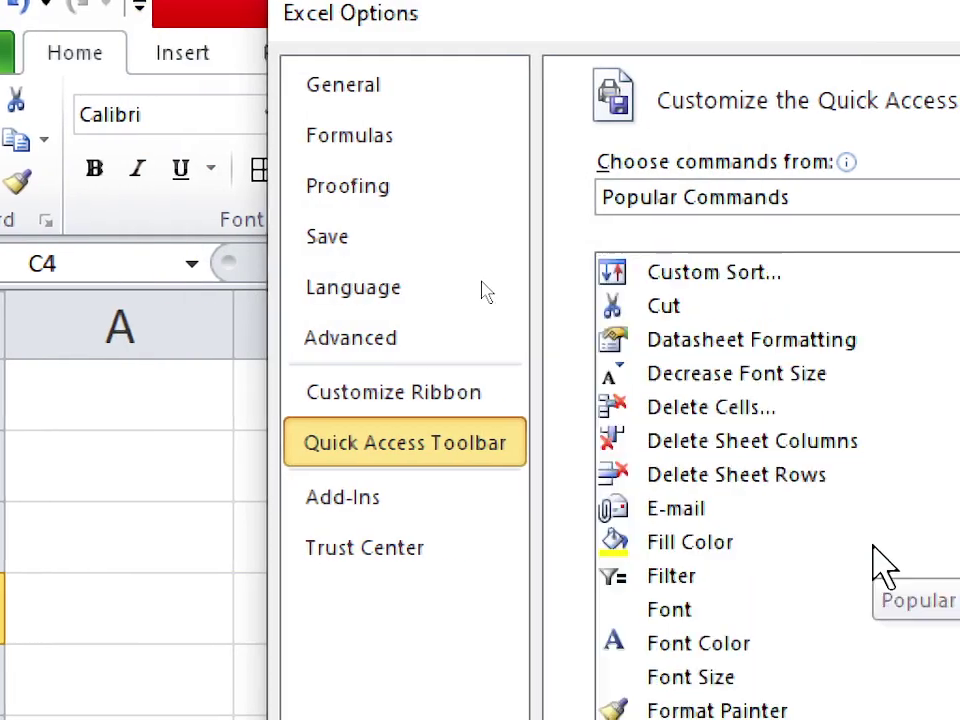
scroll(885, 565, "down", 2)
scroll(885, 565, "down", 2)
scroll(885, 565, "down", 3)
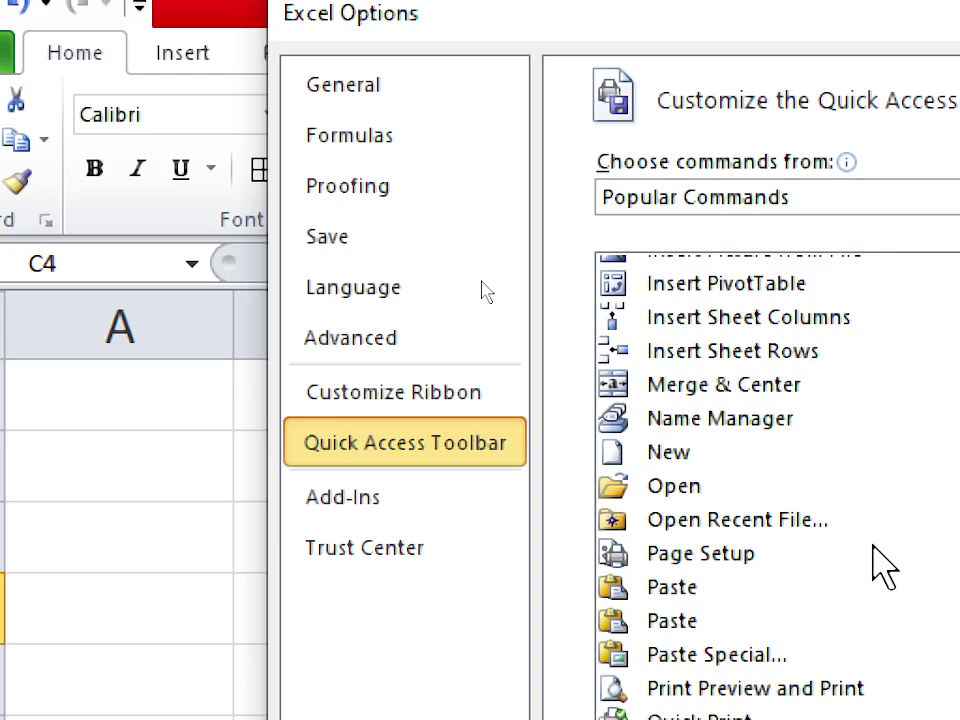
scroll(885, 565, "down", 2)
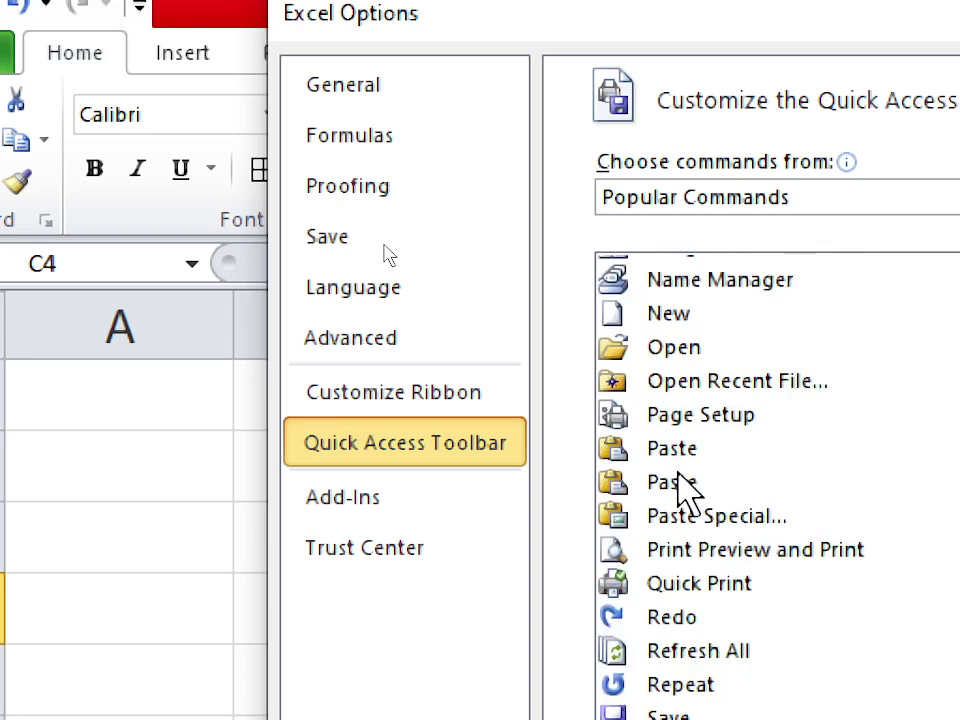
left_click(674, 565)
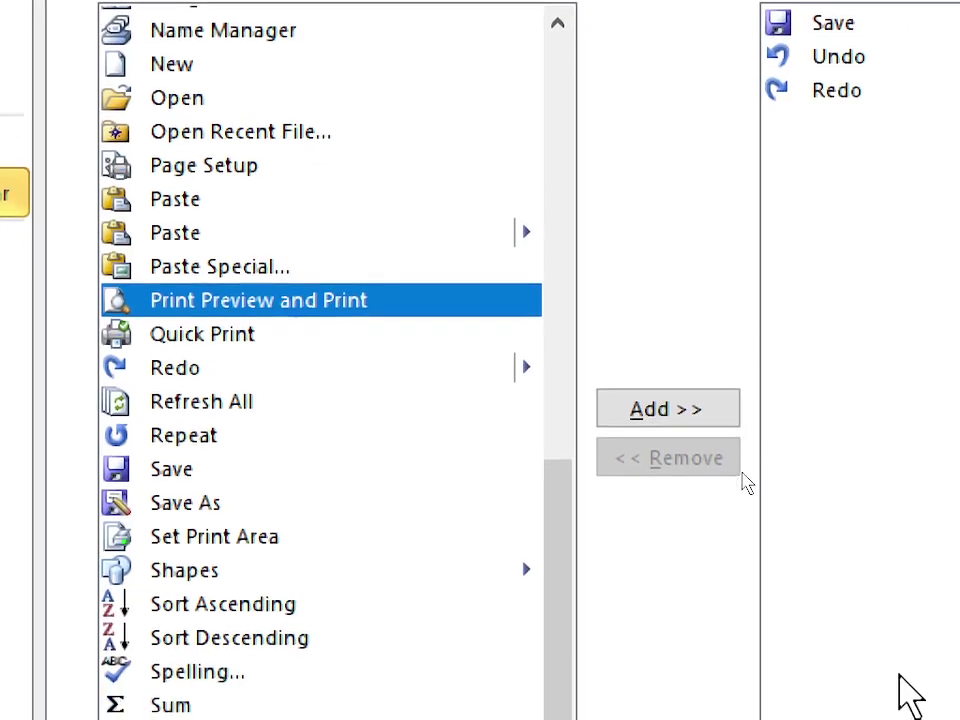
left_click(652, 266)
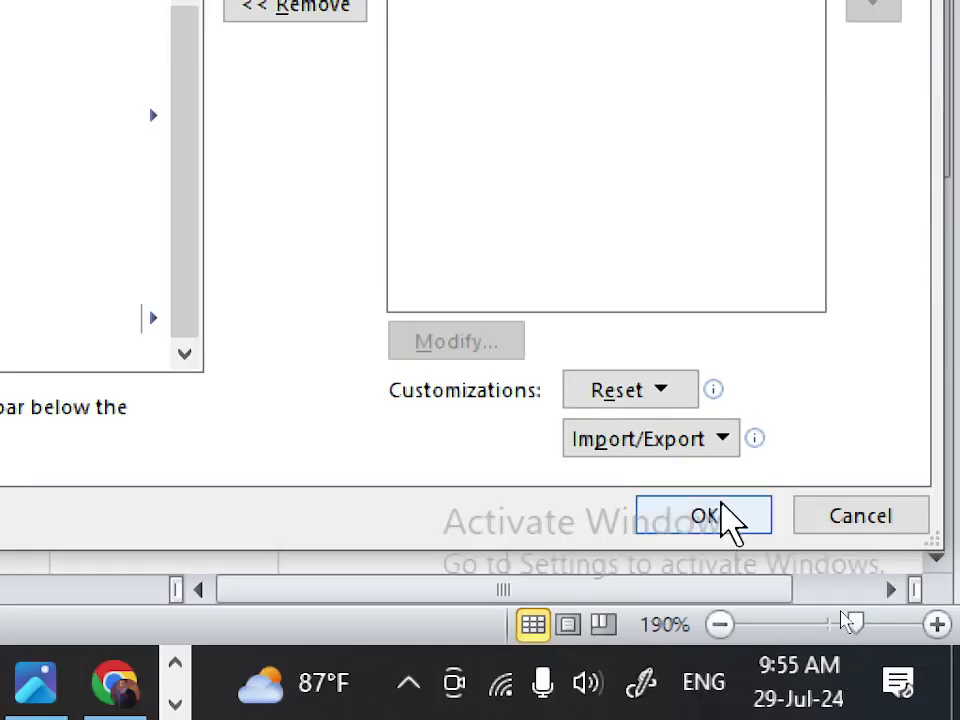
left_click(706, 516)
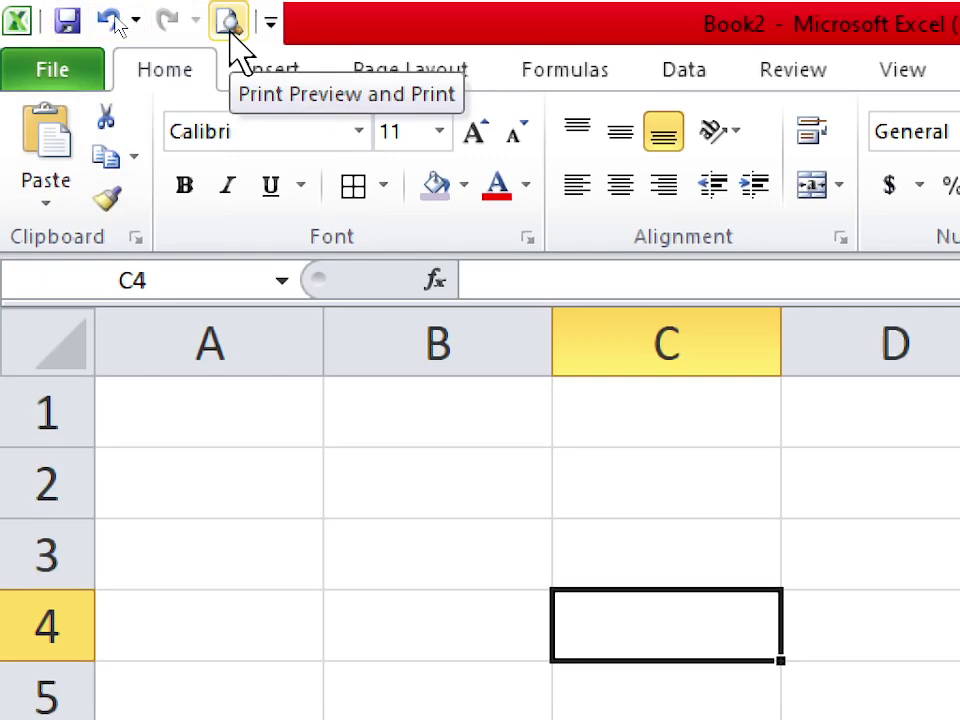
left_click(58, 85)
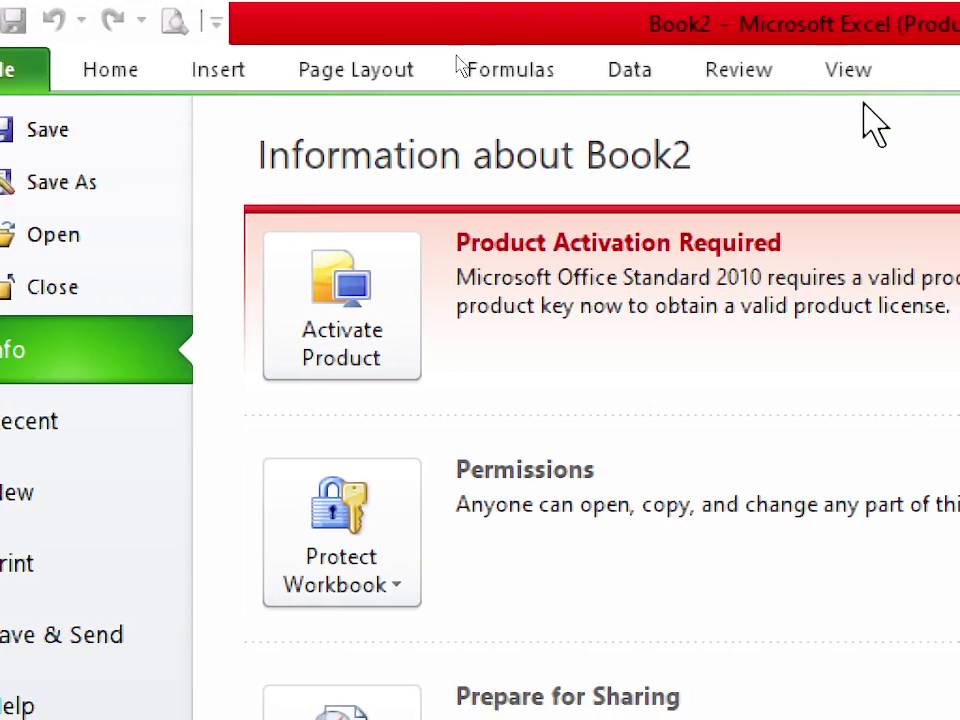
left_click(110, 80)
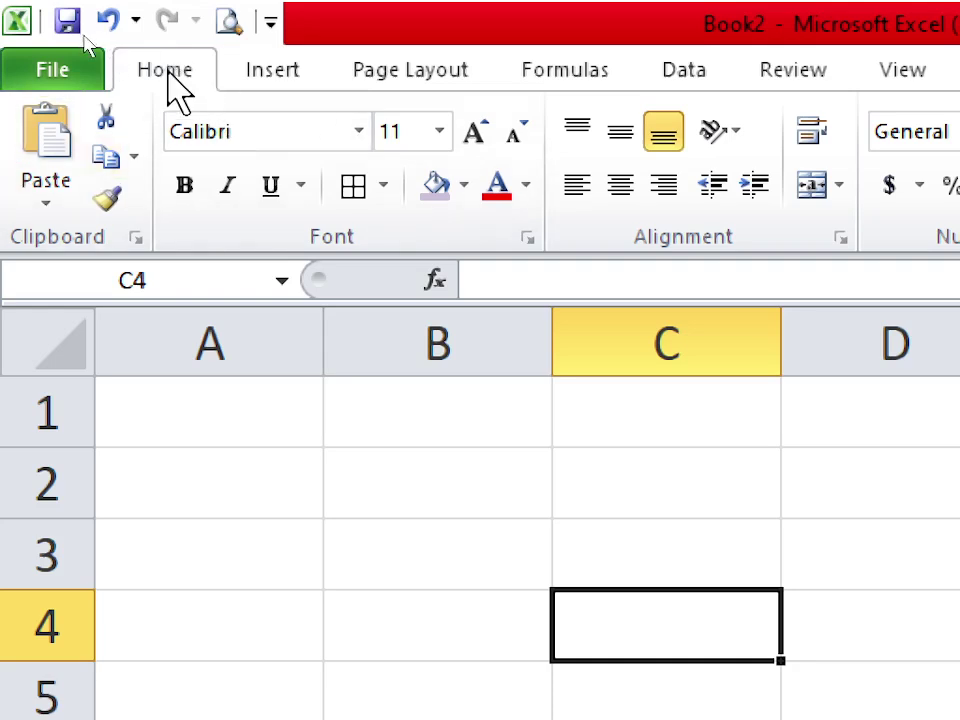
left_click(310, 75)
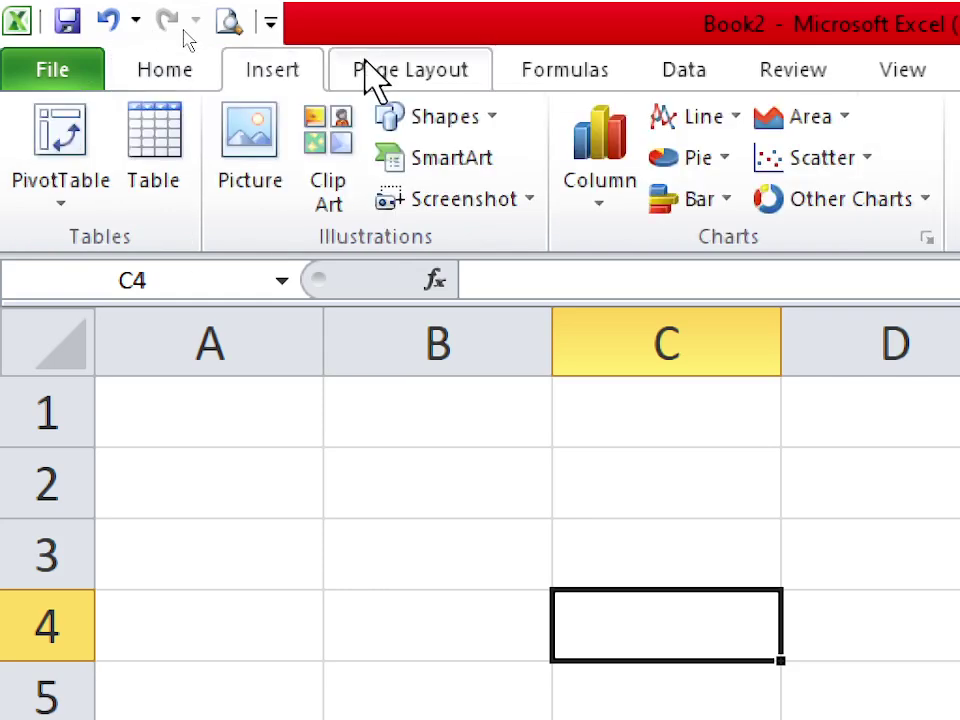
left_click(430, 86)
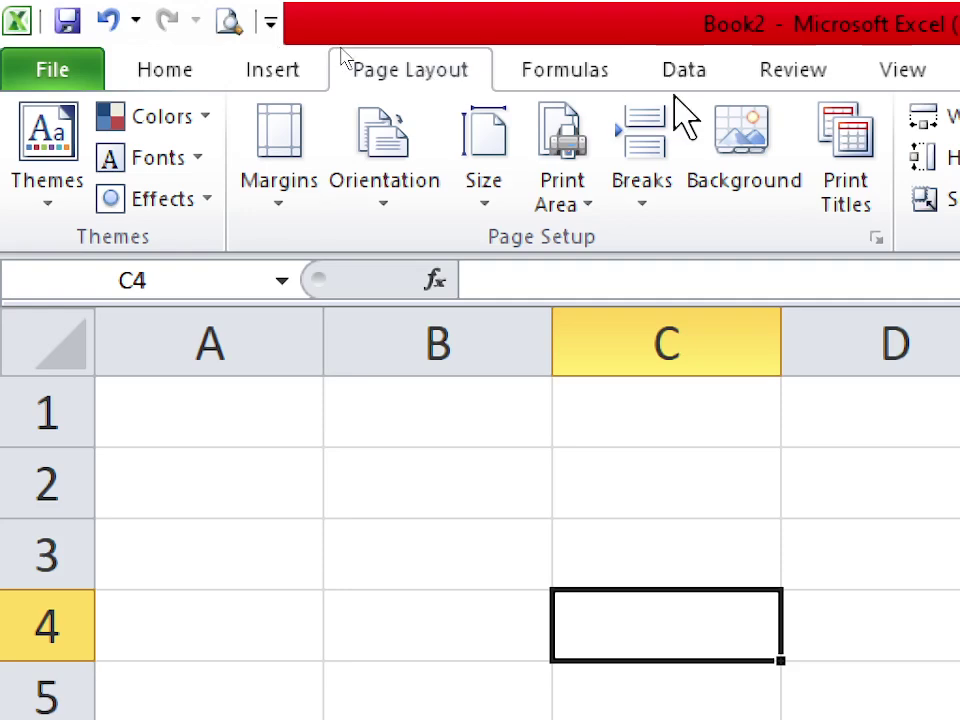
left_click(598, 88)
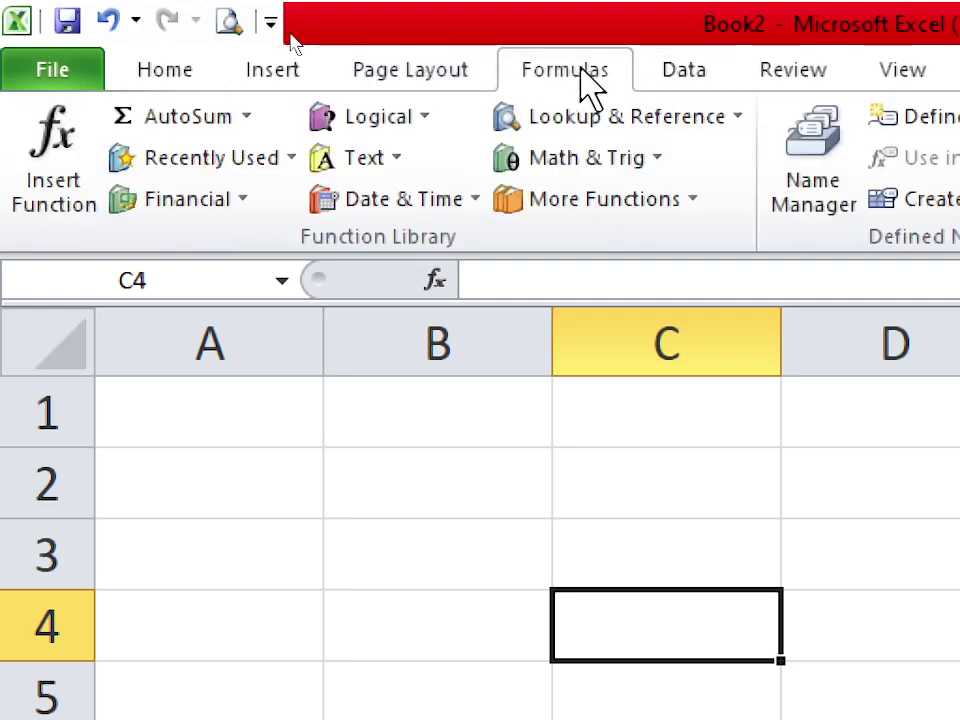
left_click(686, 84)
left_click(792, 92)
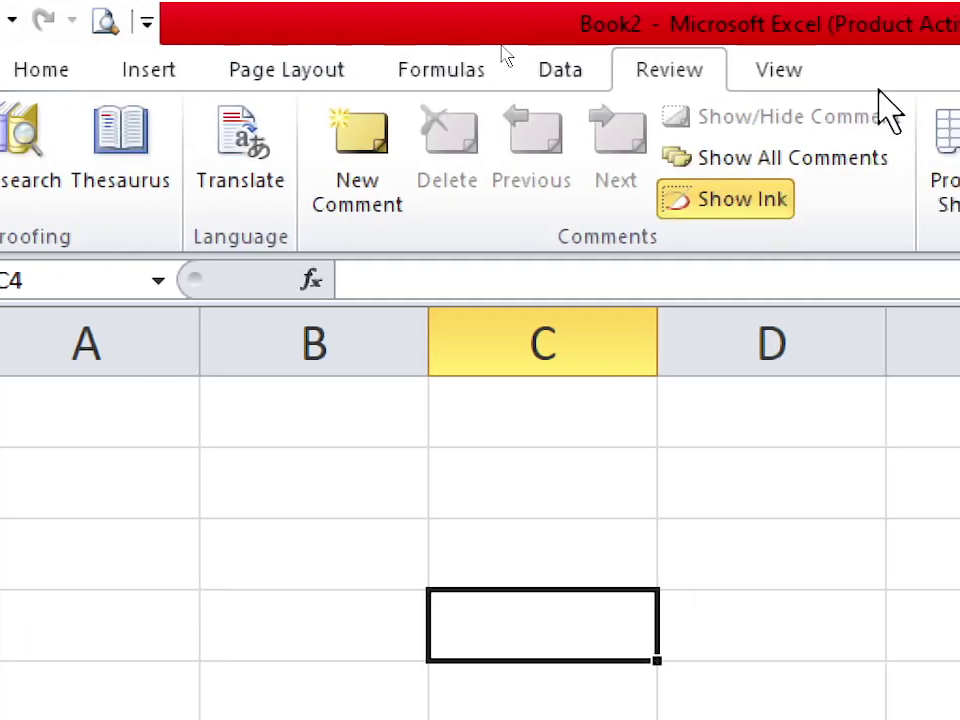
left_click(906, 88)
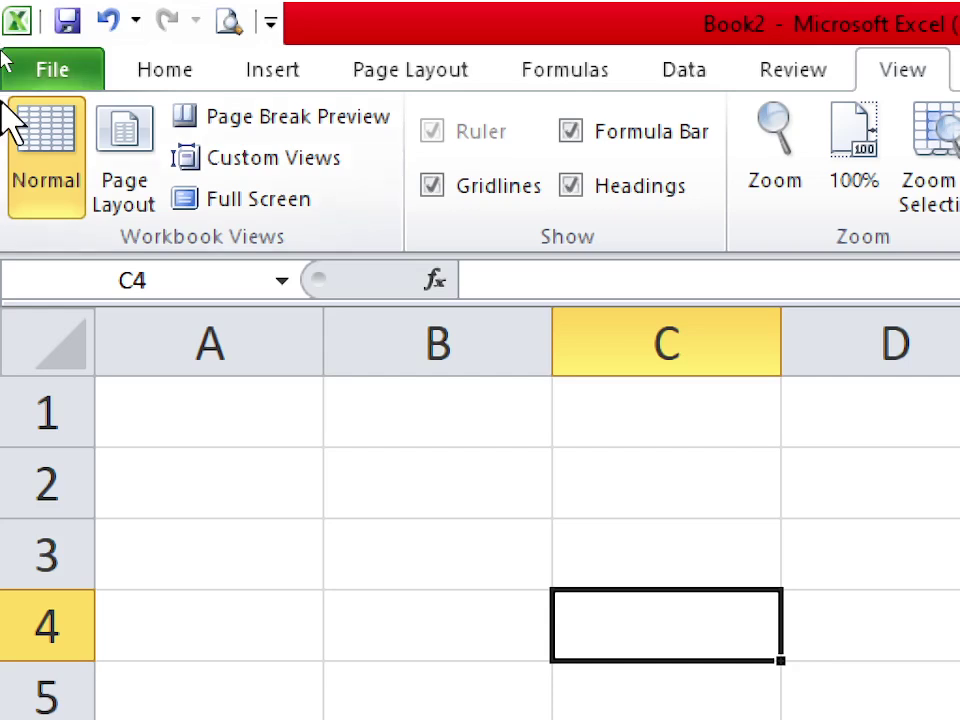
left_click(88, 78)
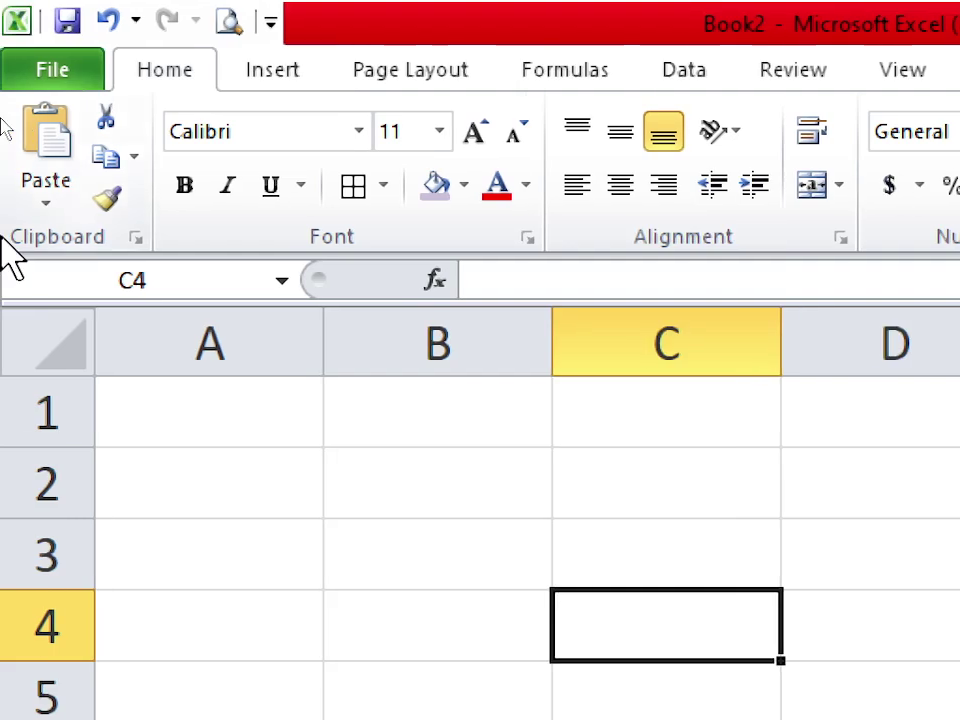
Browse the Insert, Page Layout, Formulas, Data and Review ribbon tabs, ending on View.
left_click(272, 88)
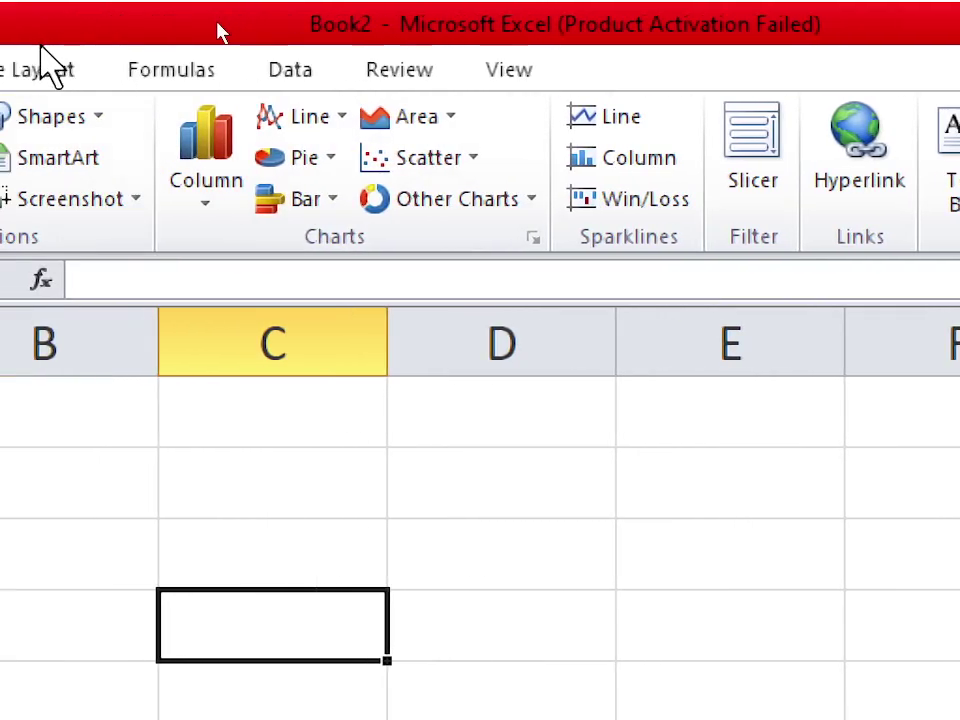
left_click(47, 79)
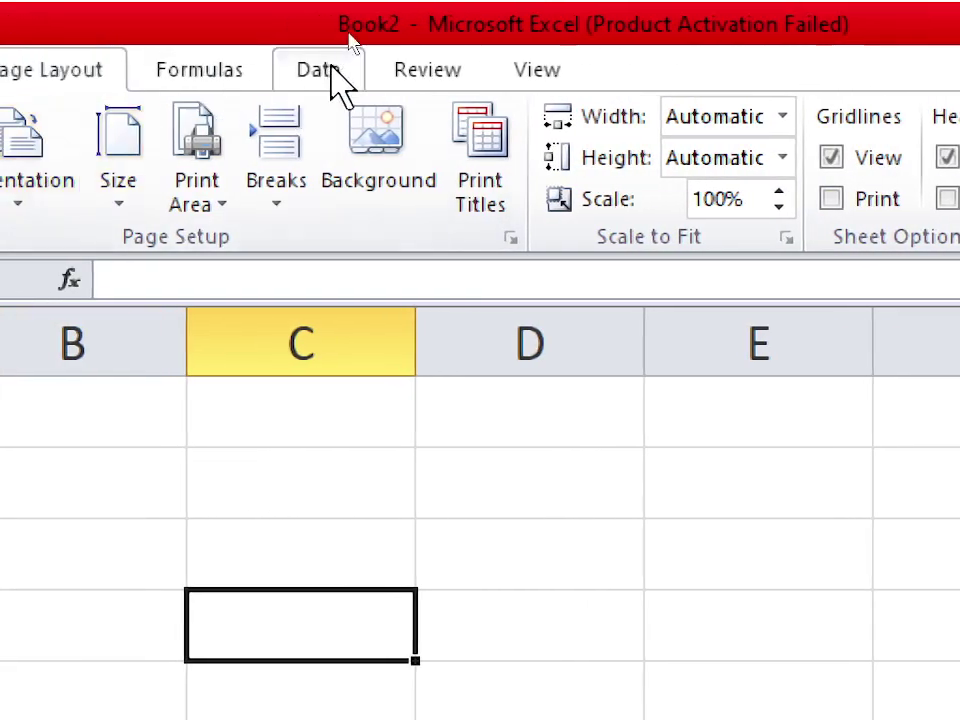
left_click(200, 78)
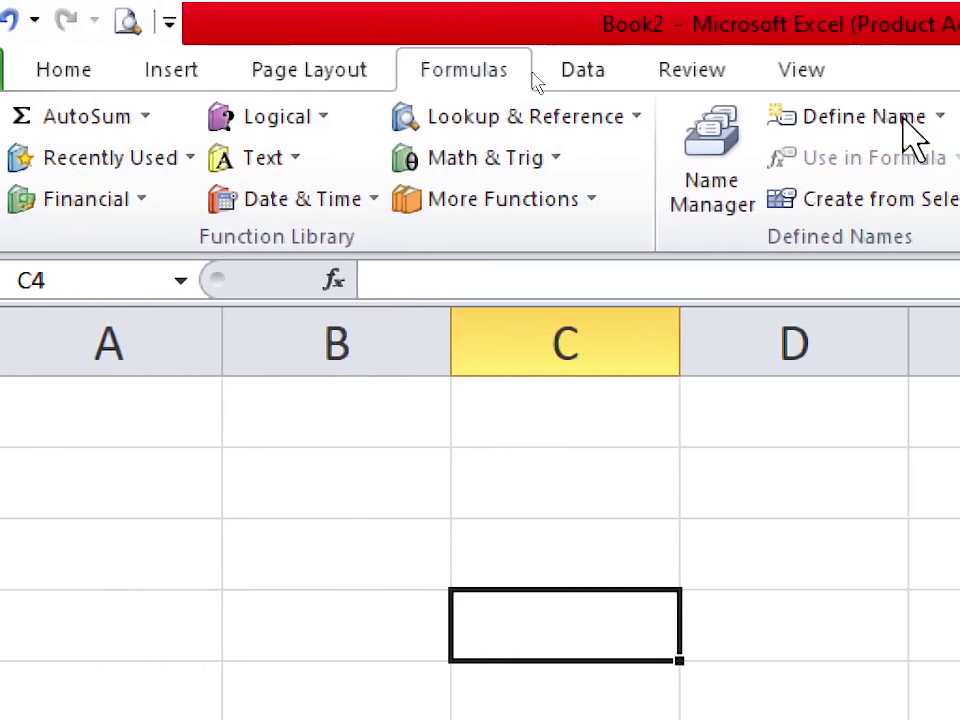
left_click(90, 72)
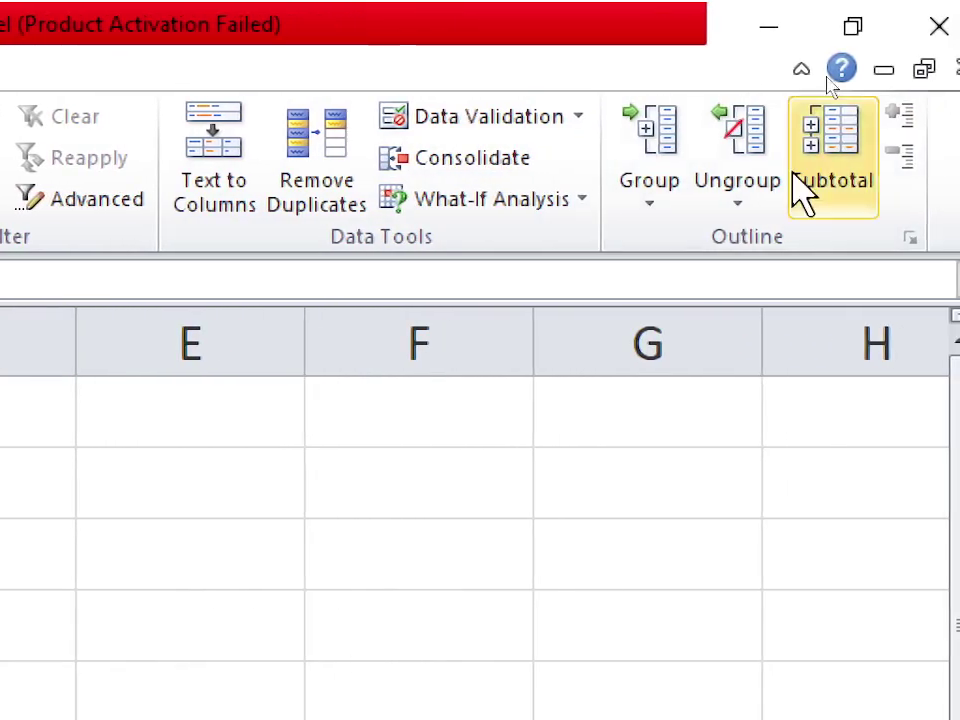
left_click(395, 60)
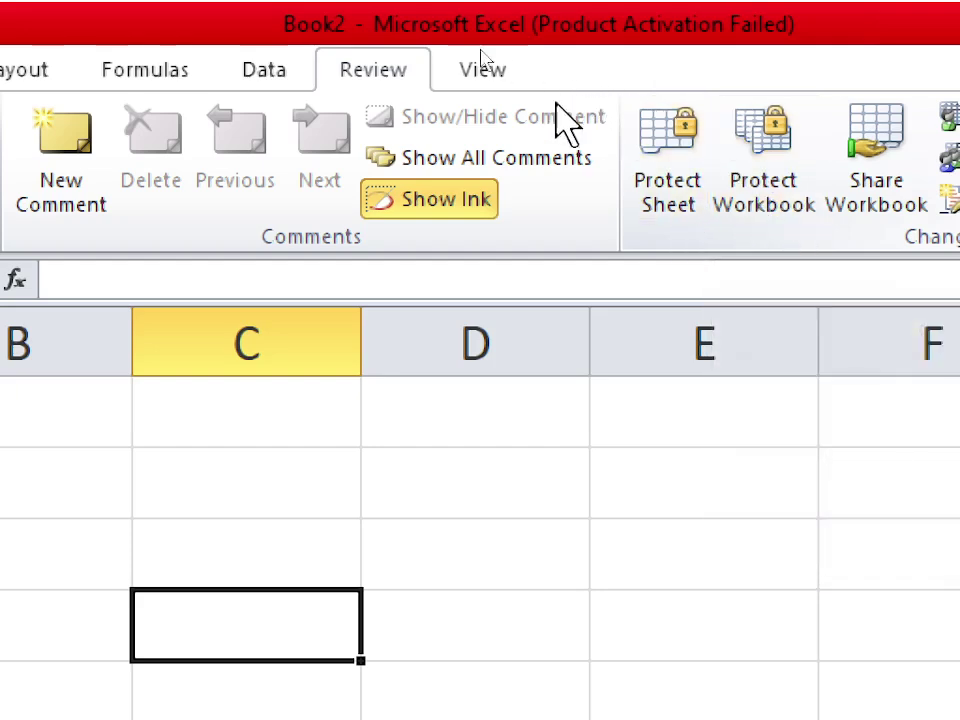
left_click(472, 78)
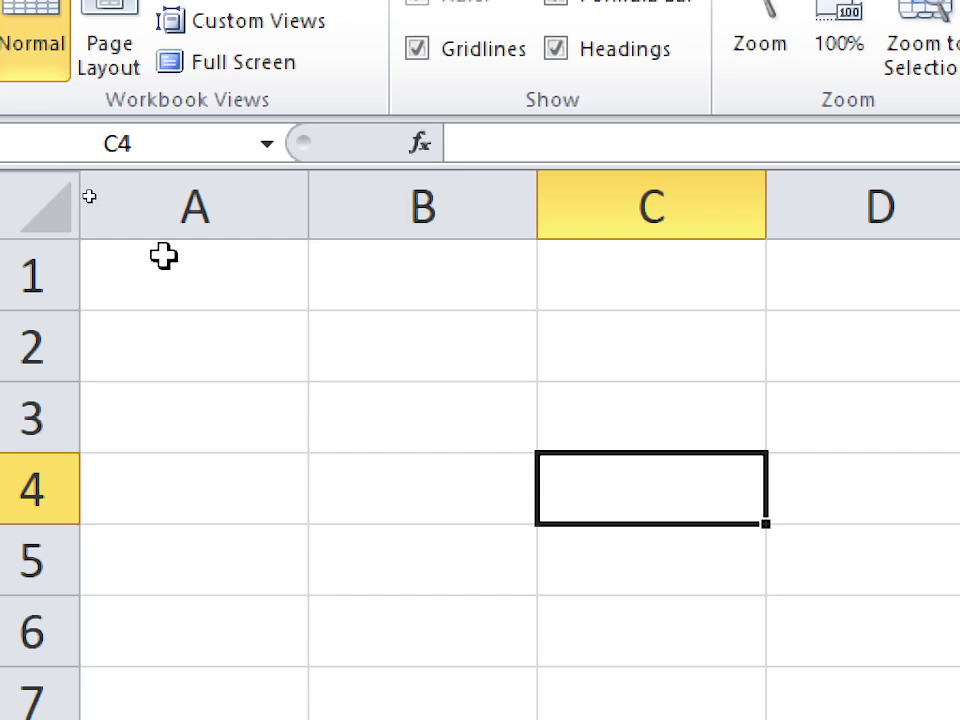
Enter the heading Student No in cell A2.
left_click(163, 256)
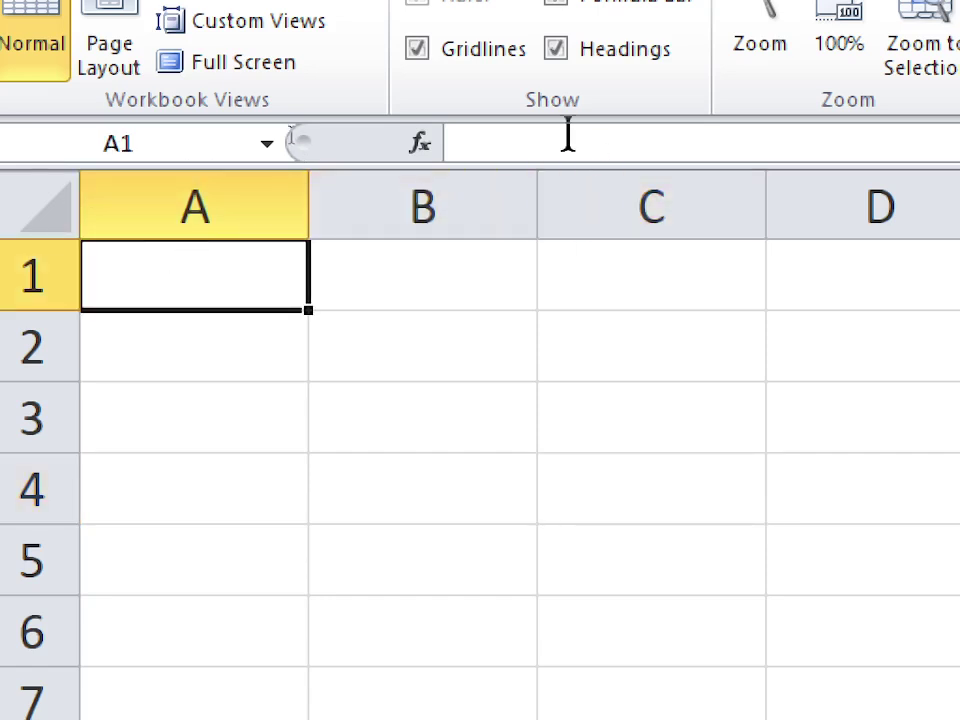
left_click(480, 144)
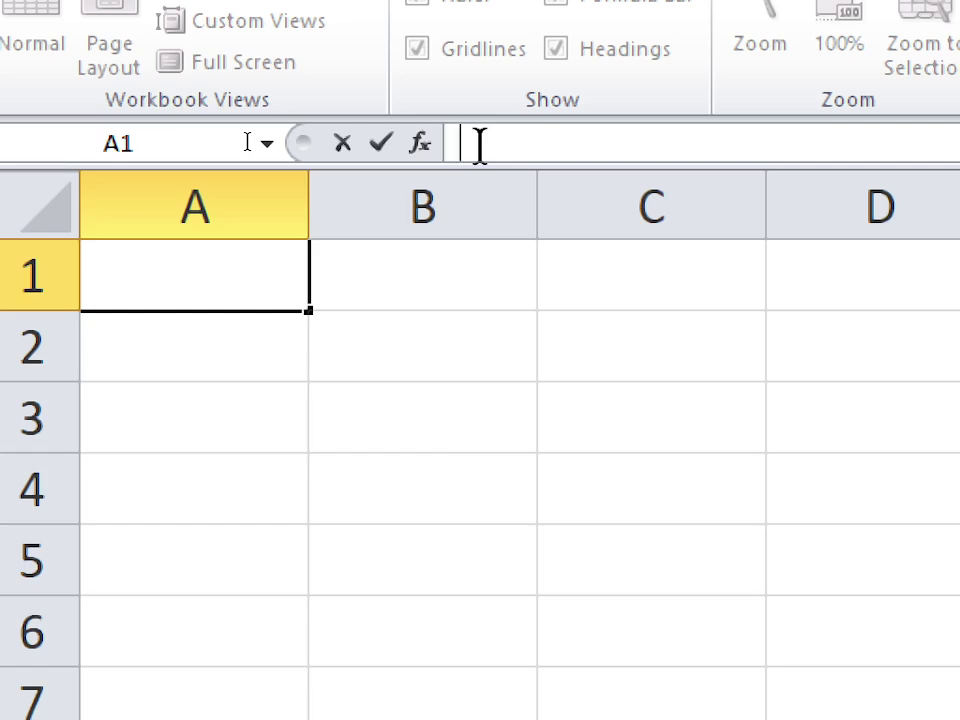
type("s")
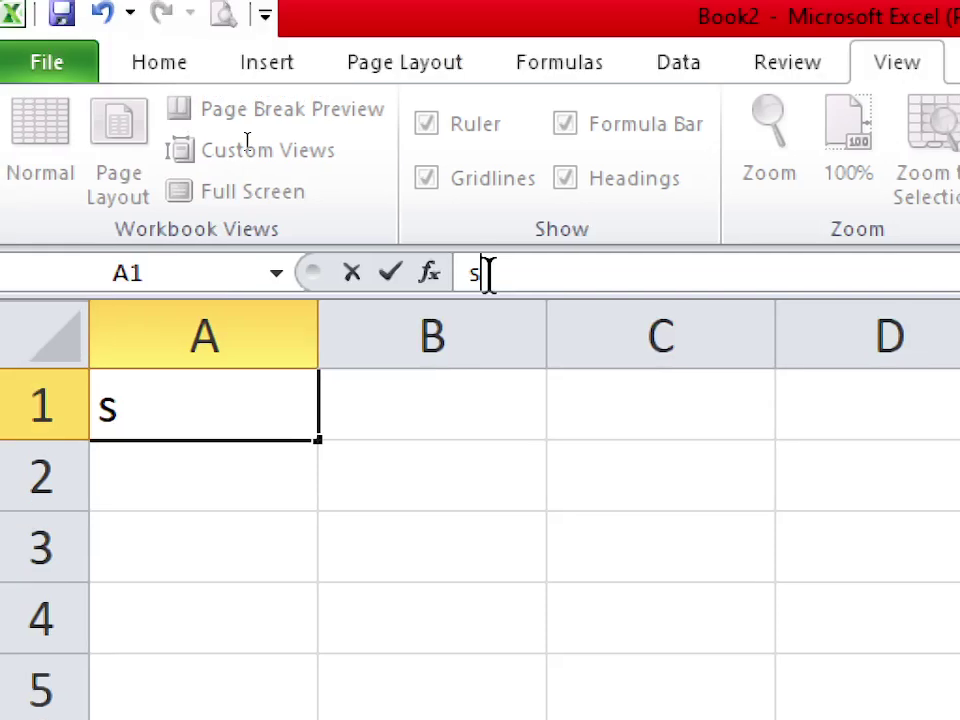
key("BackSpace")
key("Return")
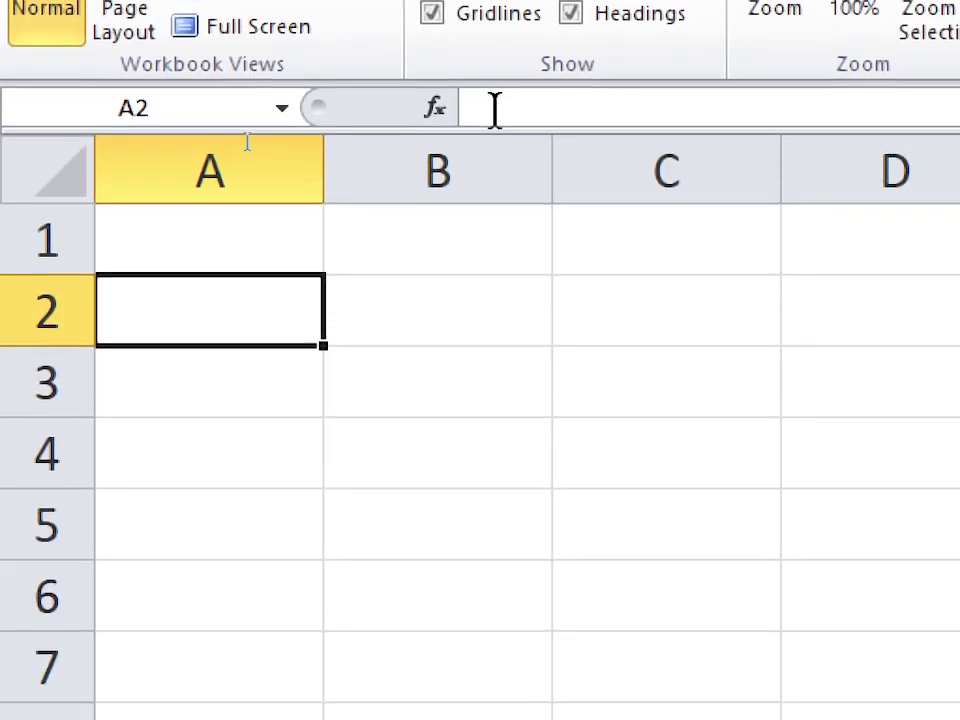
type("s")
key("BackSpace")
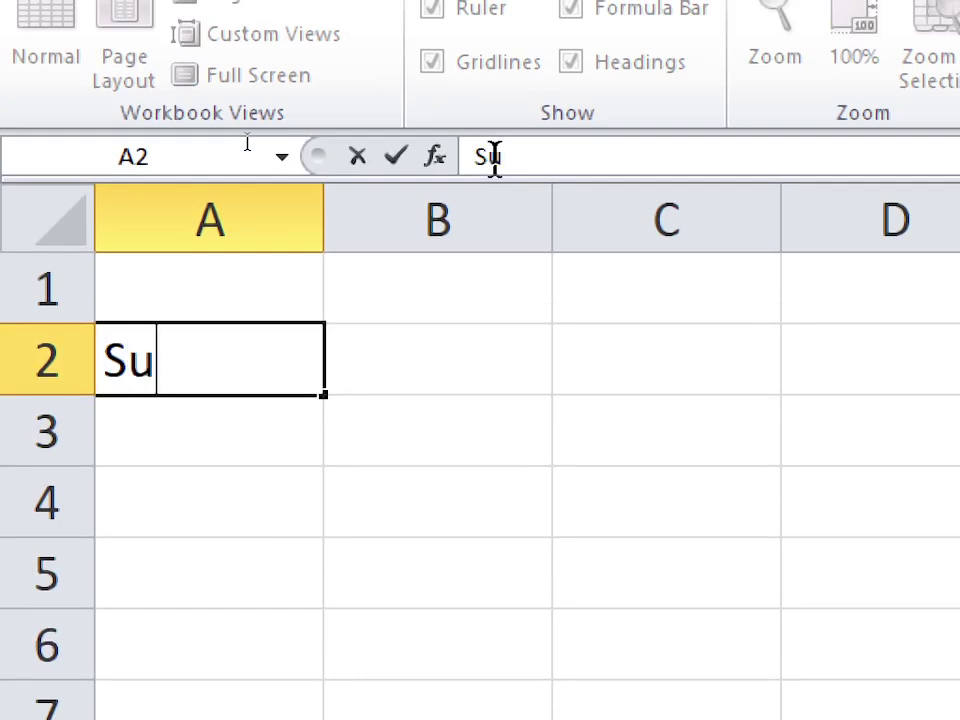
key("BackSpace")
type("tudent ")
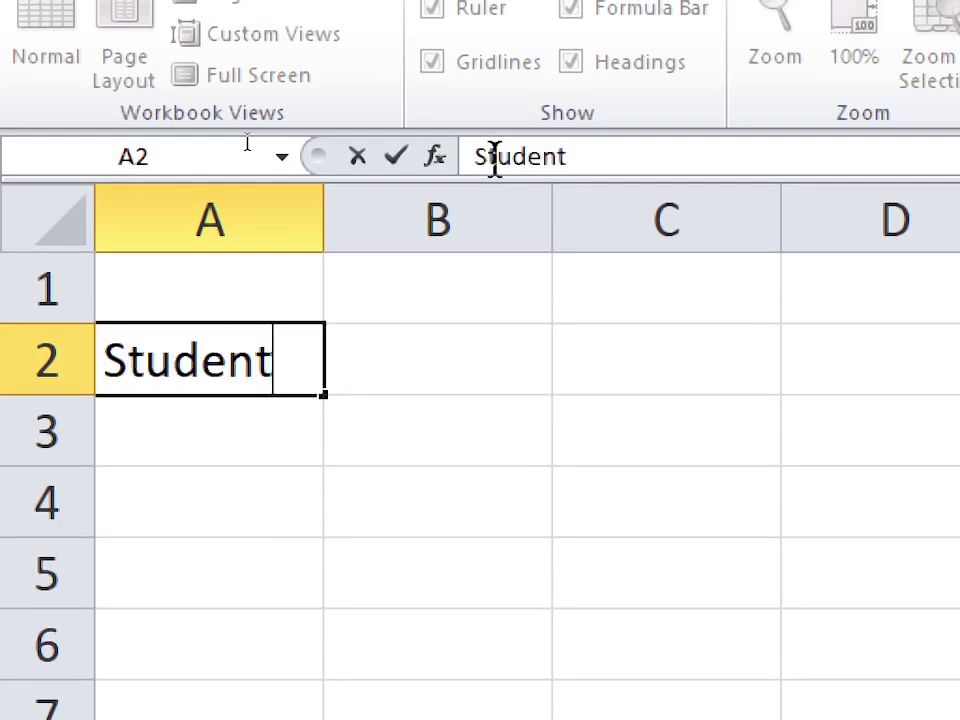
type("No")
key("Tab")
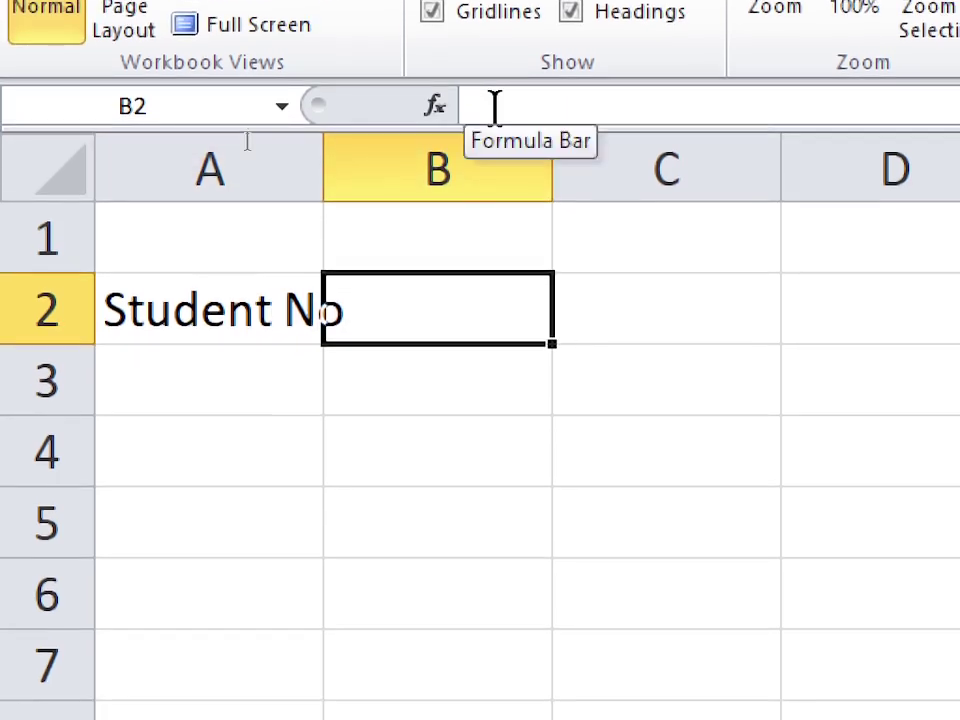
Add the headings Name in B2 and Sub1 in C2.
left_click(494, 106)
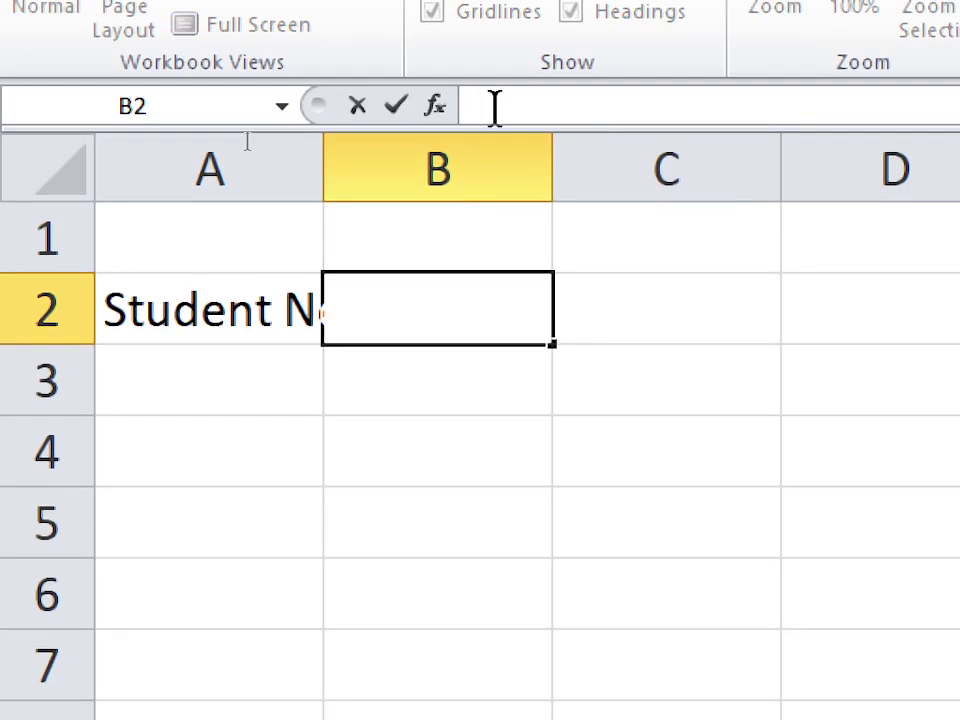
type("n")
key("BackSpace")
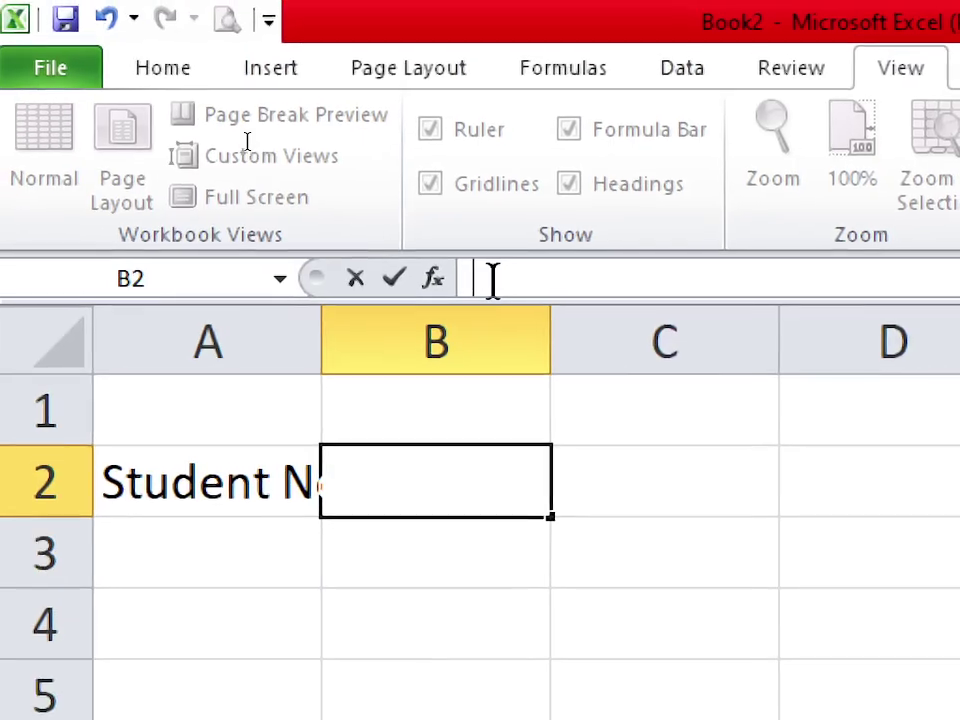
type("Name")
key("Return")
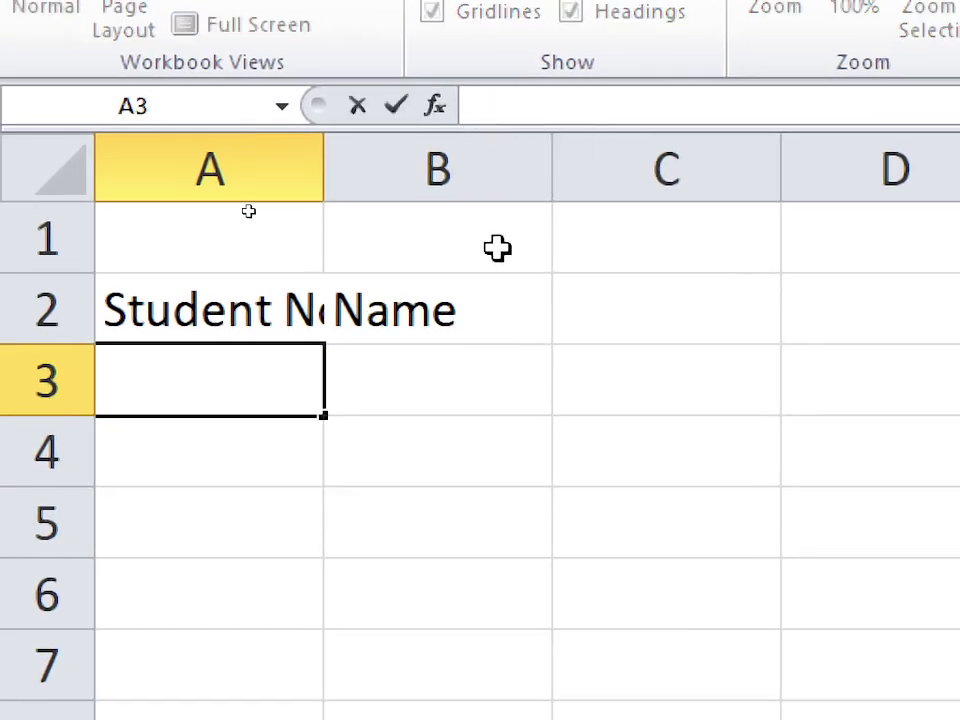
left_click(615, 303)
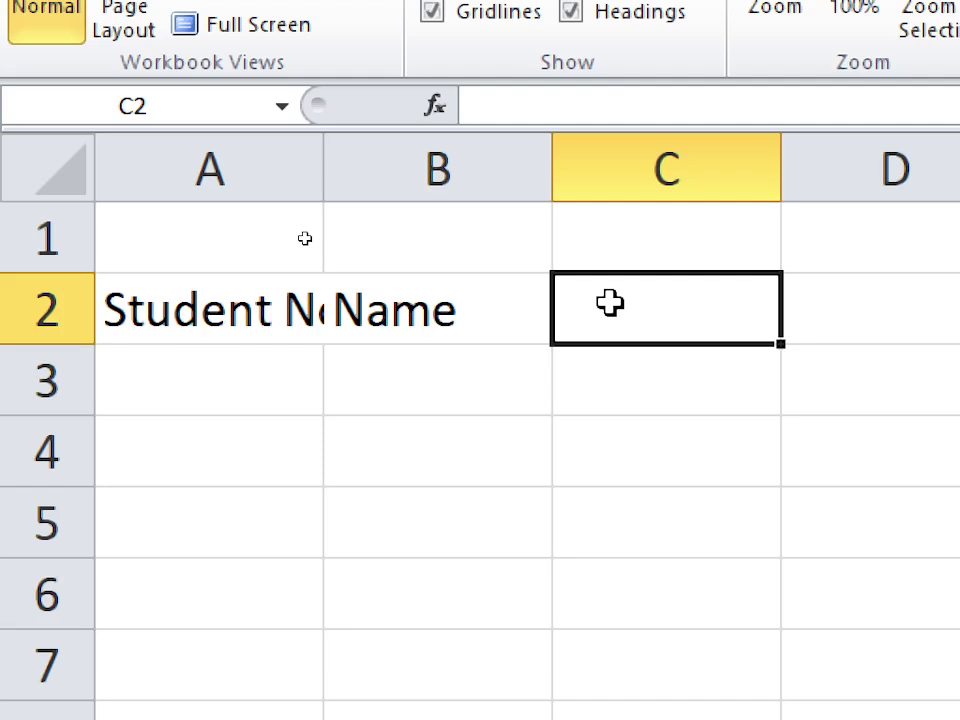
type("su")
key("BackSpace")
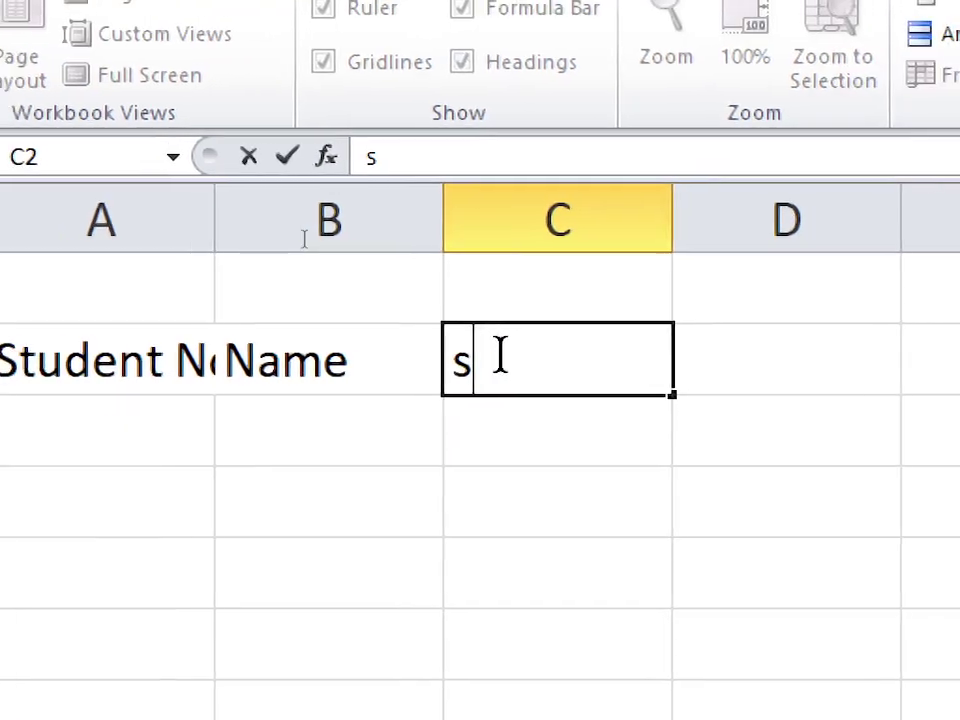
key("BackSpace")
type("Su")
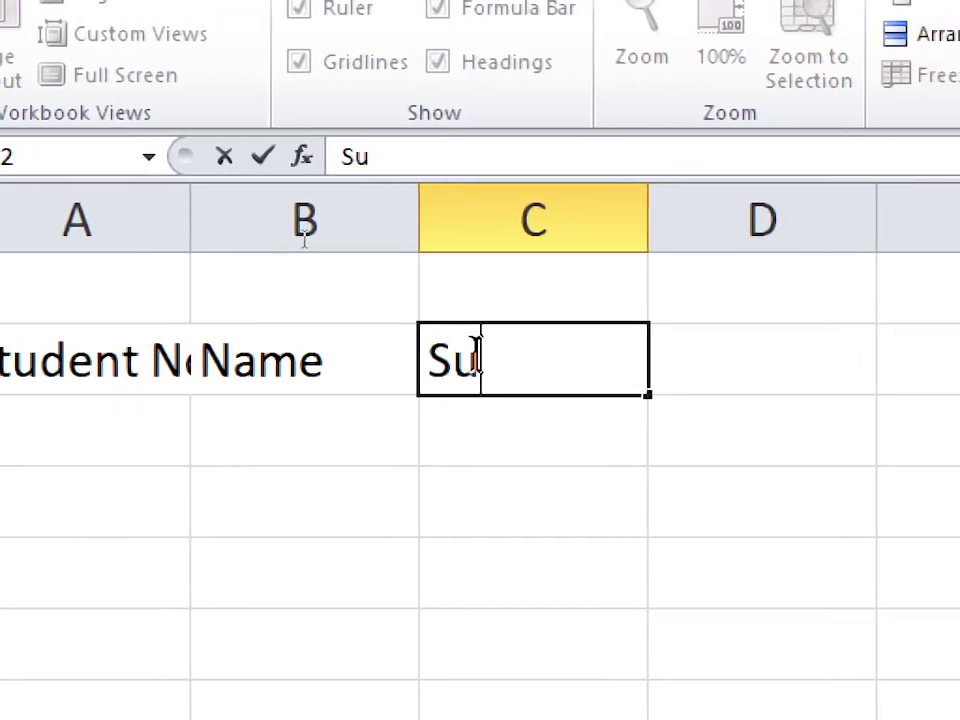
type("1")
key("BackSpace")
type("b")
type("1")
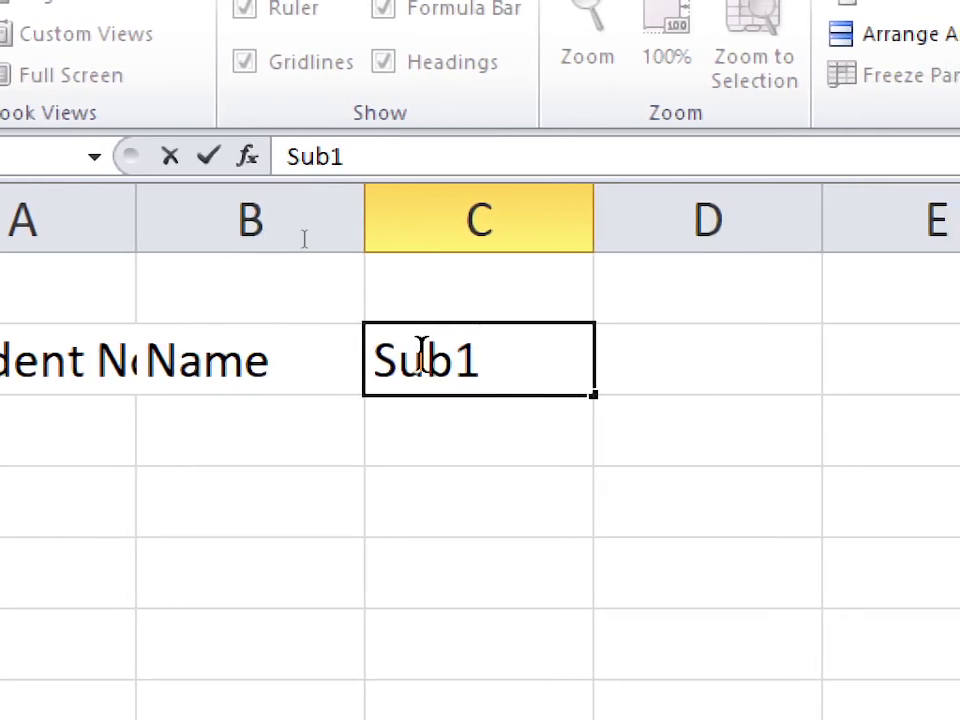
key("Tab")
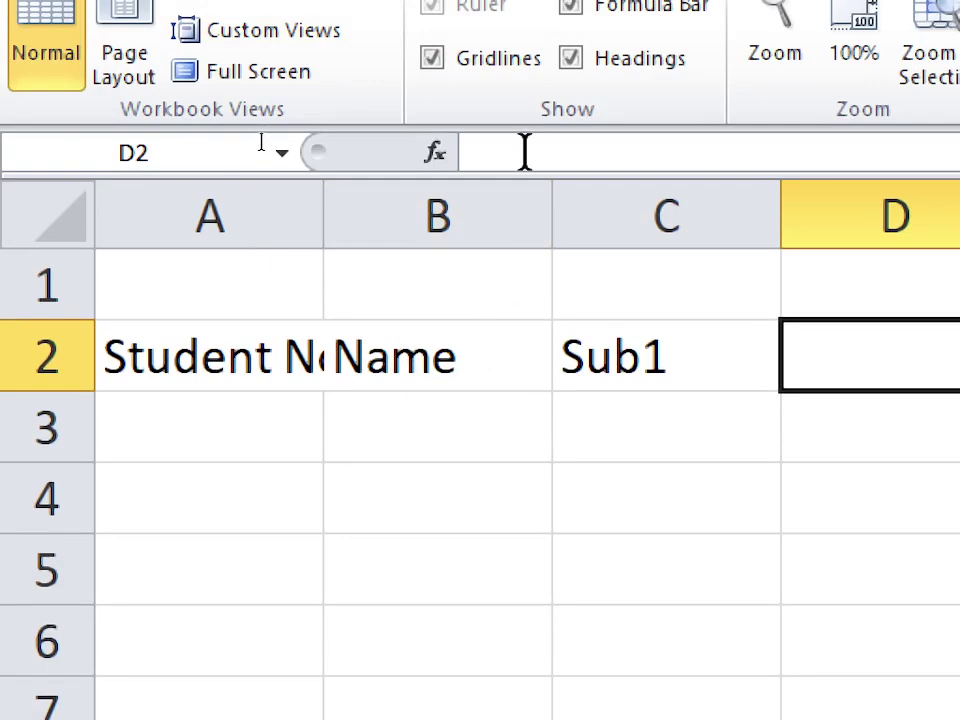
left_click(422, 430)
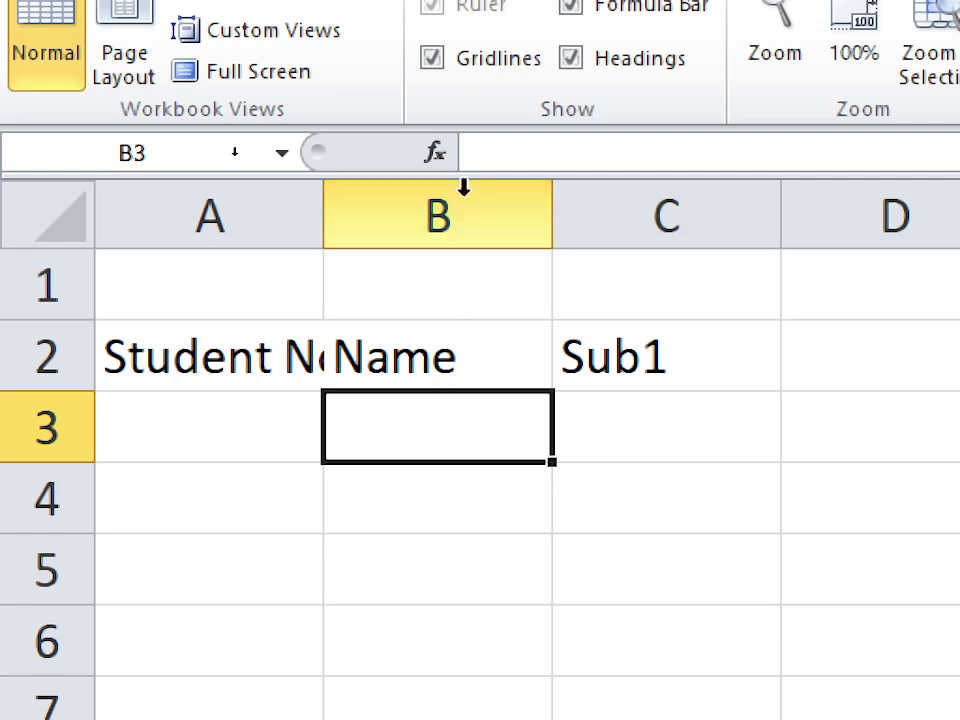
left_click(497, 140)
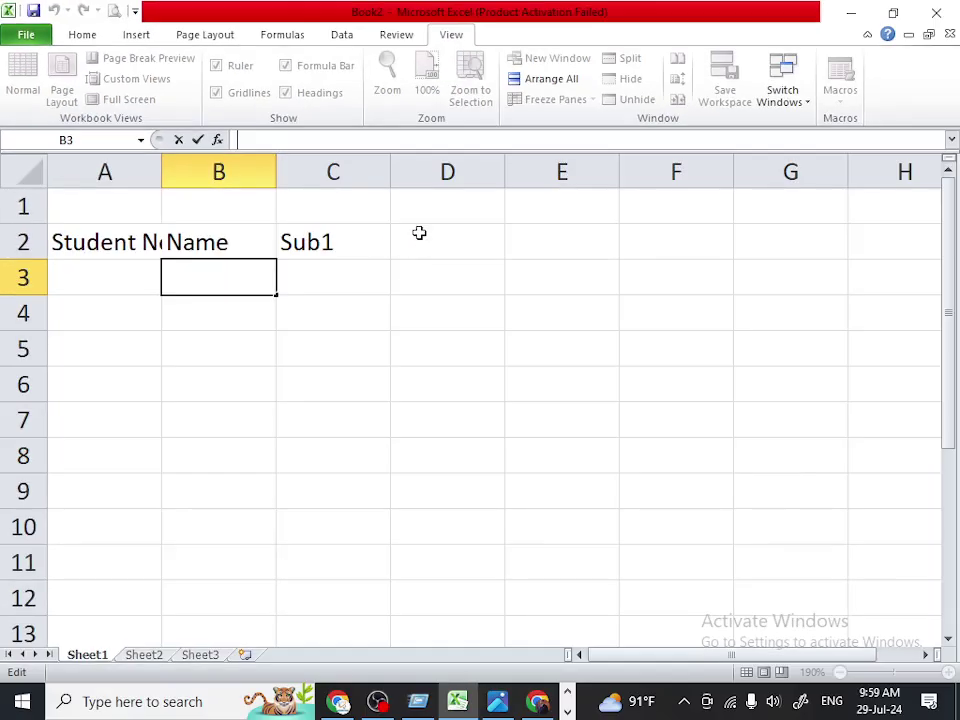
Enter Sub2 in D2 and extend the series so Sub3 fills E2.
left_click(419, 233)
type("su")
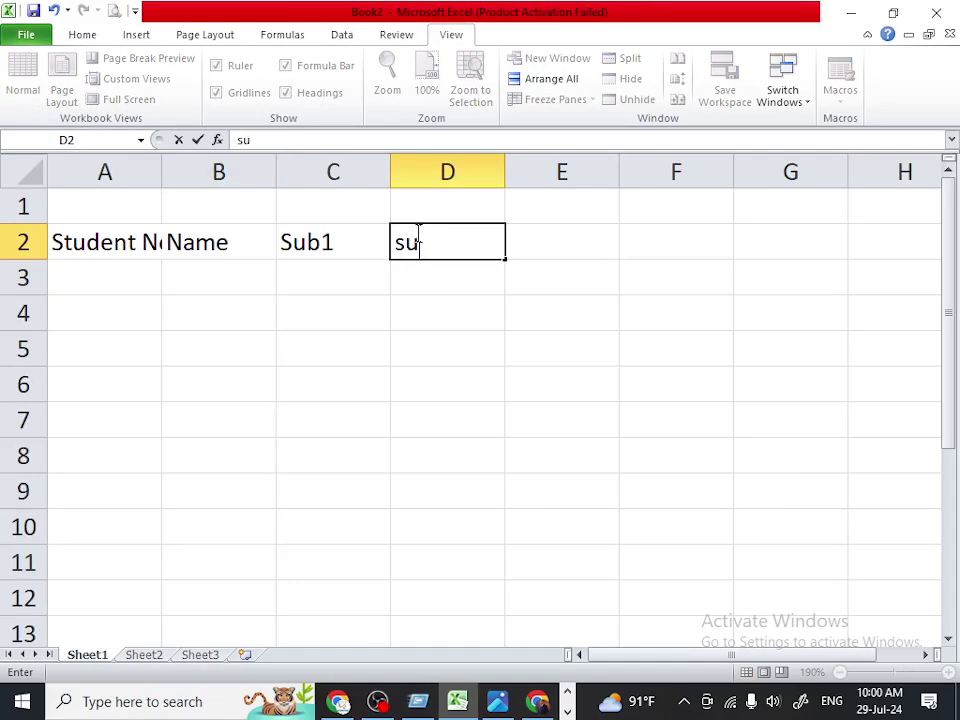
key("BackSpace")
key("BackSpace")
type("Sub")
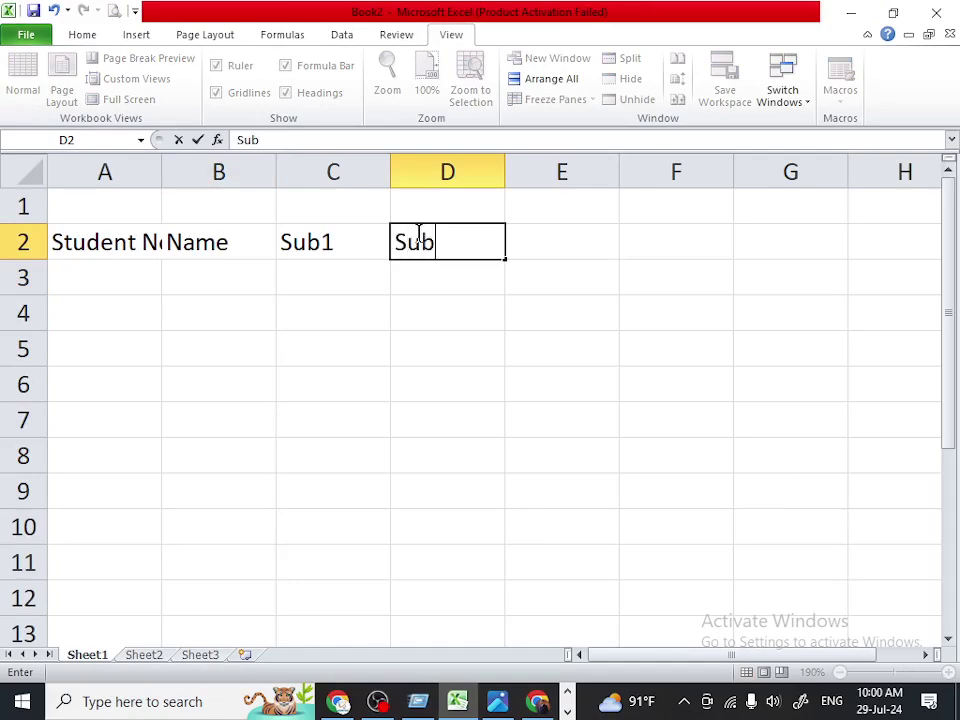
type("2")
key("Return")
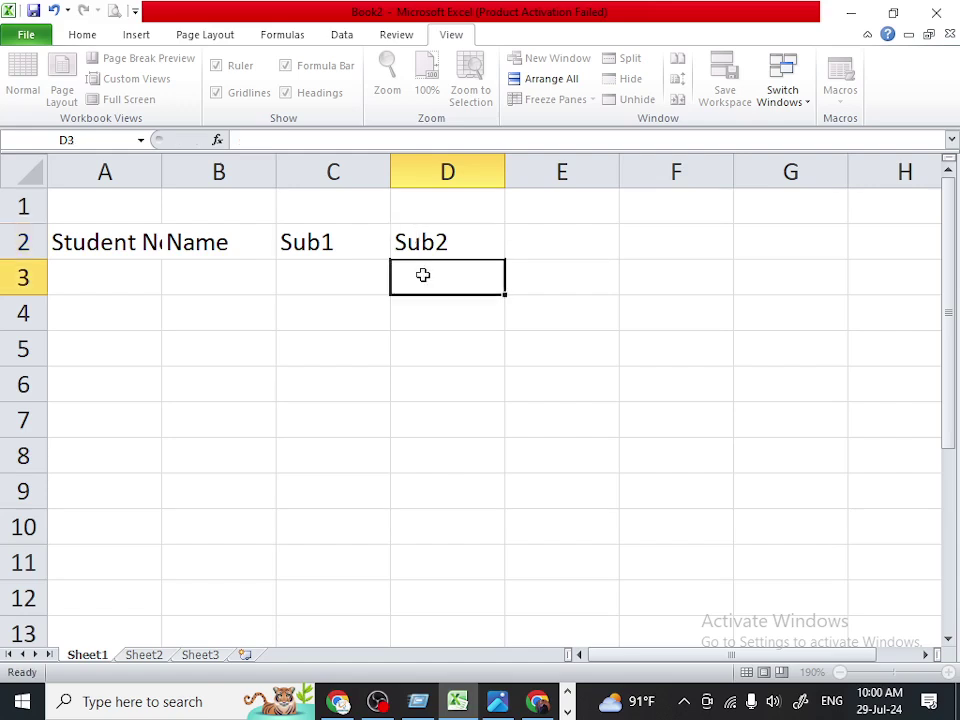
left_click_drag(381, 242, 425, 248)
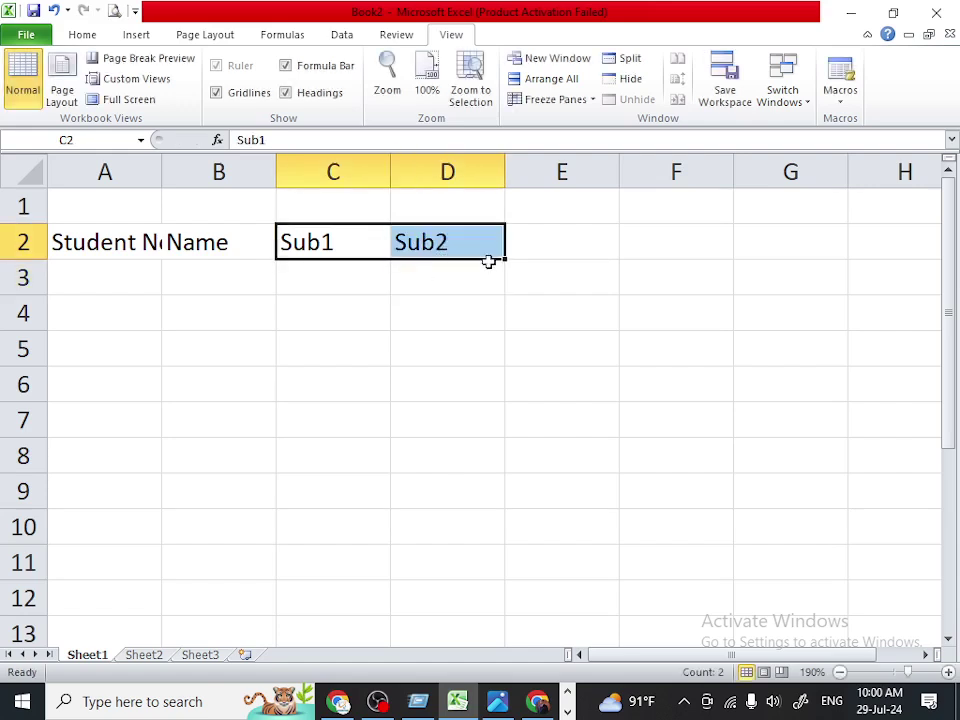
left_click_drag(506, 259, 597, 256)
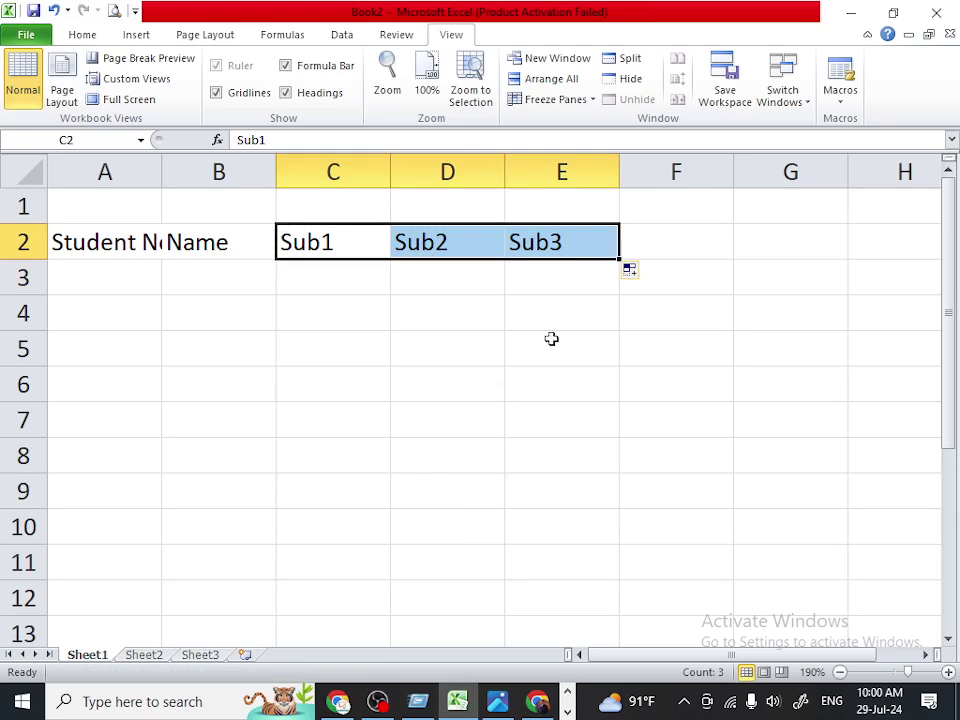
Add Average and Total headings in F2 and G2, then AutoFit column A.
left_click(637, 254)
type("Aver")
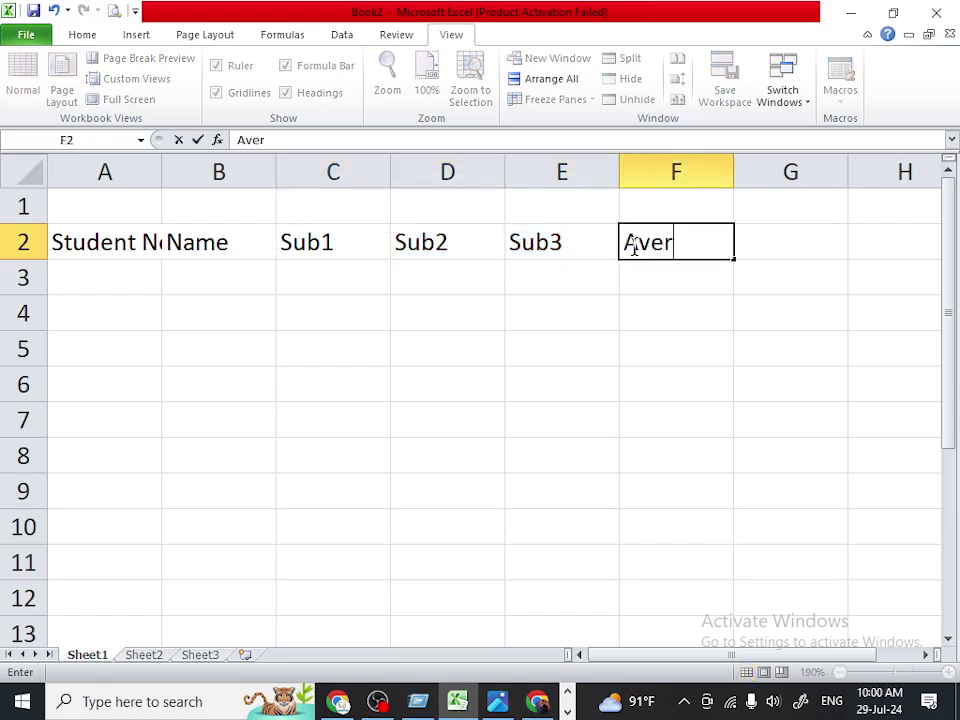
type("age")
key("Tab")
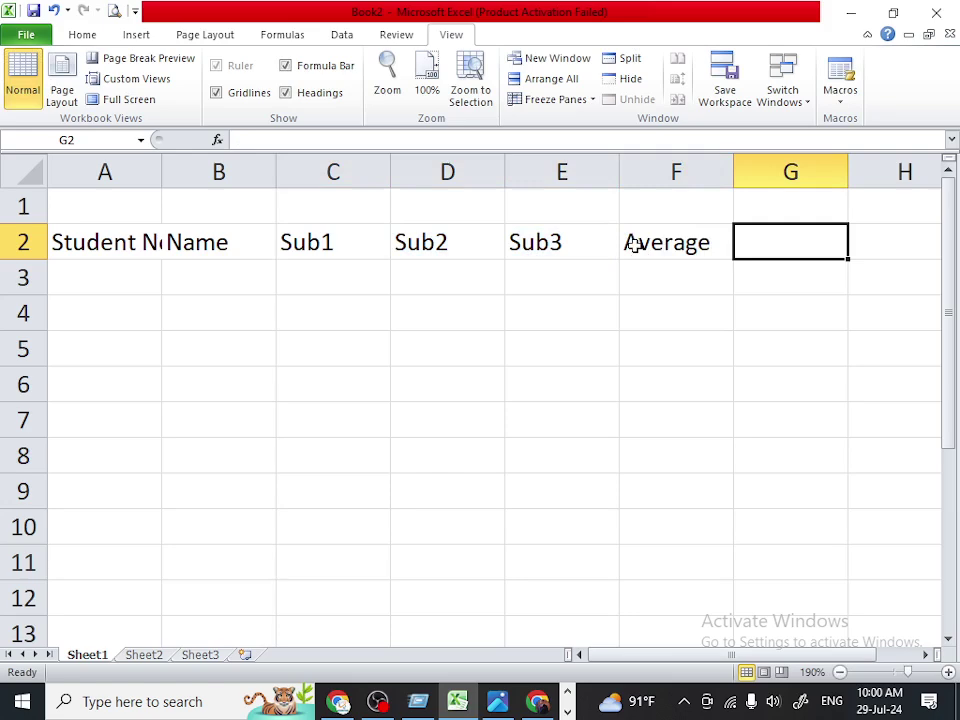
type("Tto")
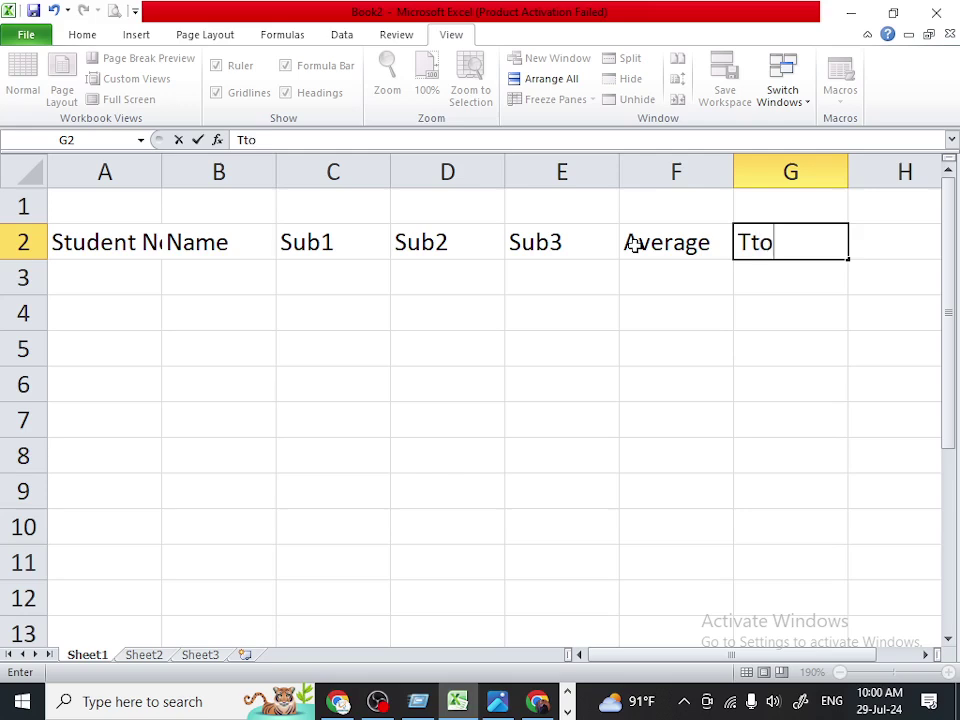
key("BackSpace")
key("BackSpace")
type("otal")
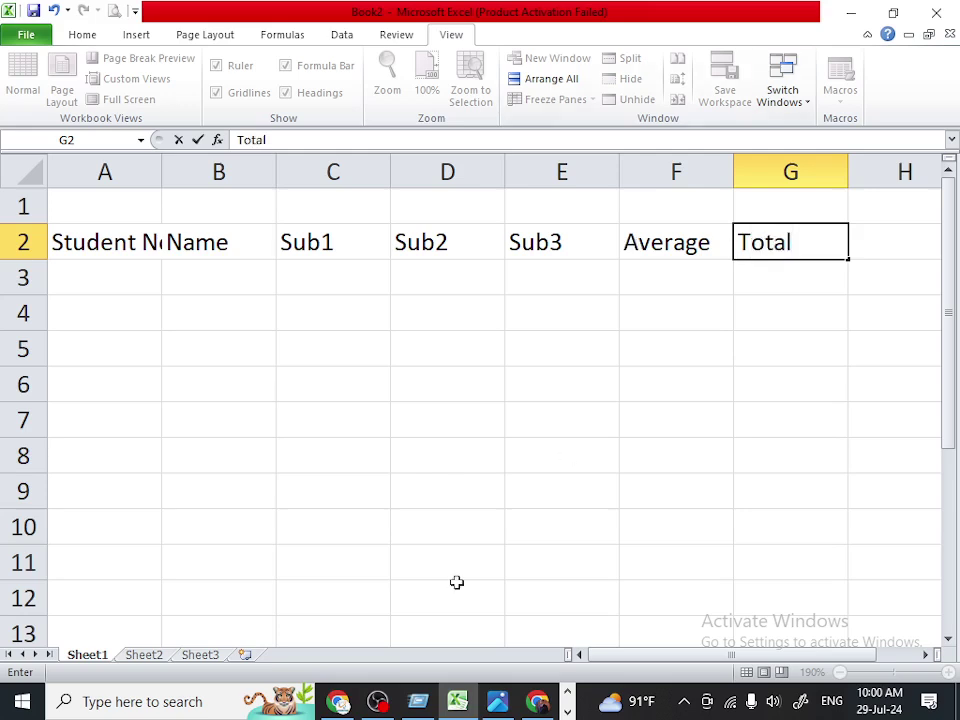
left_click(435, 491)
left_click_drag(161, 170, 161, 170)
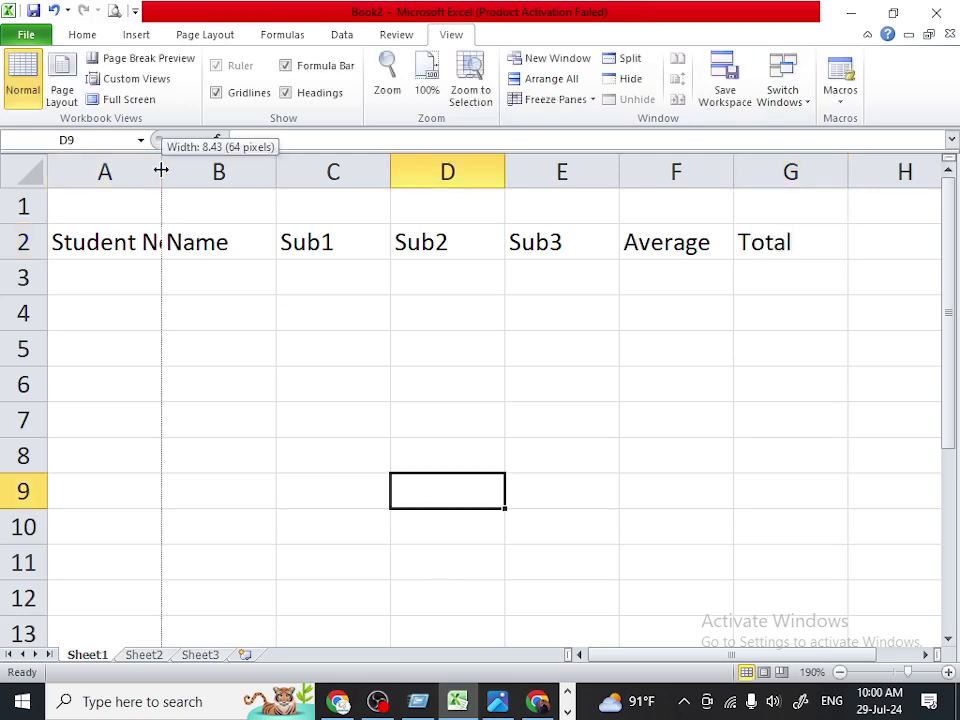
double_click(161, 170)
left_click(122, 276)
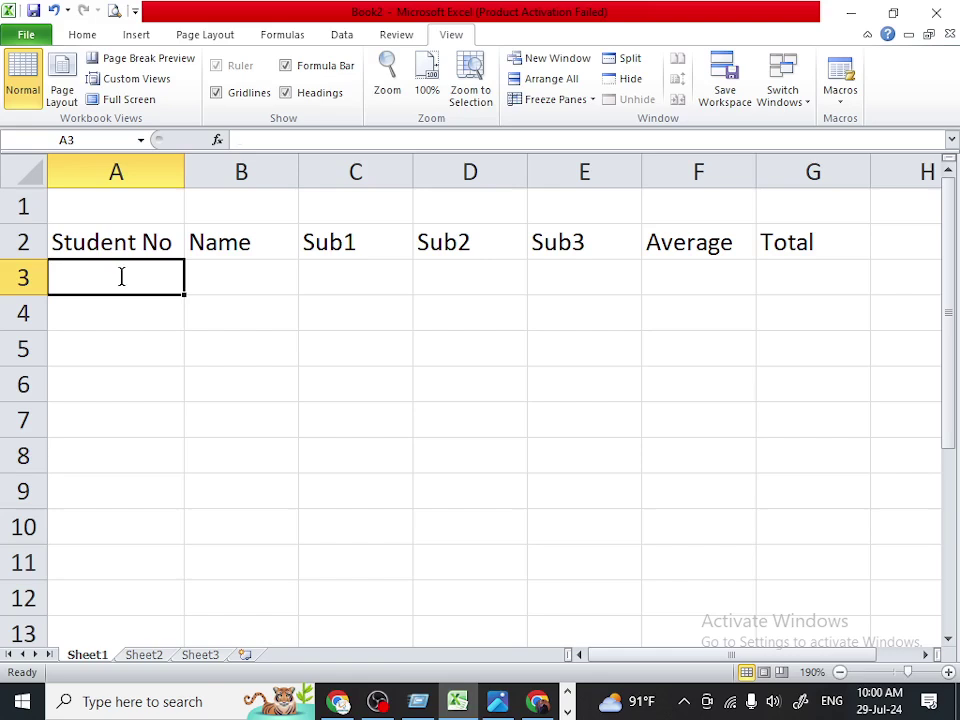
Enter the first two students' numbers and names in rows 3 and 4.
type("557")
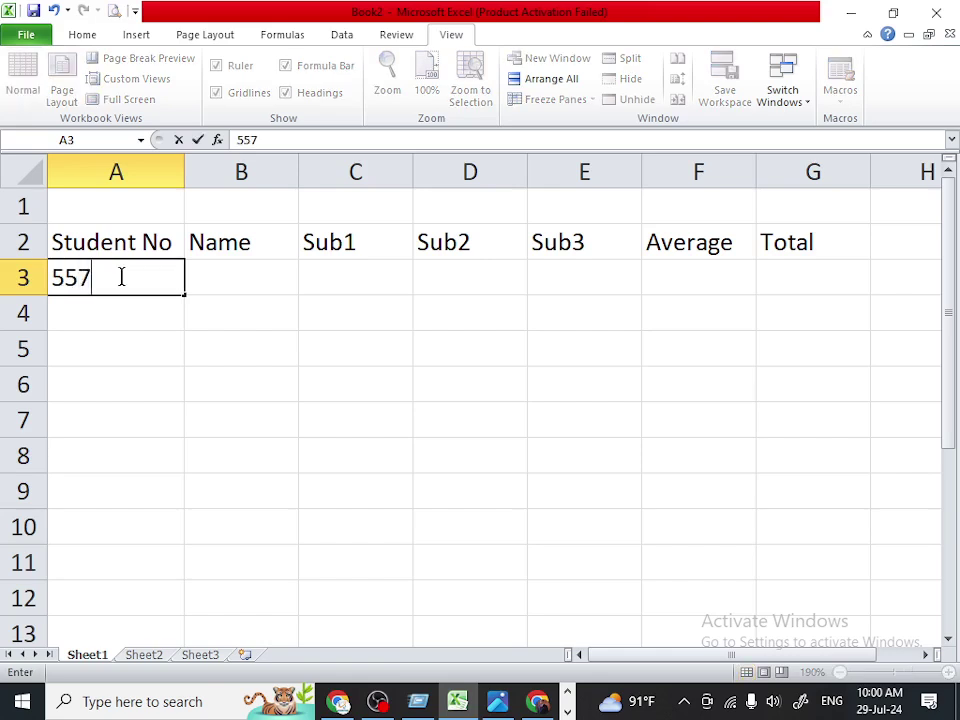
key("Tab")
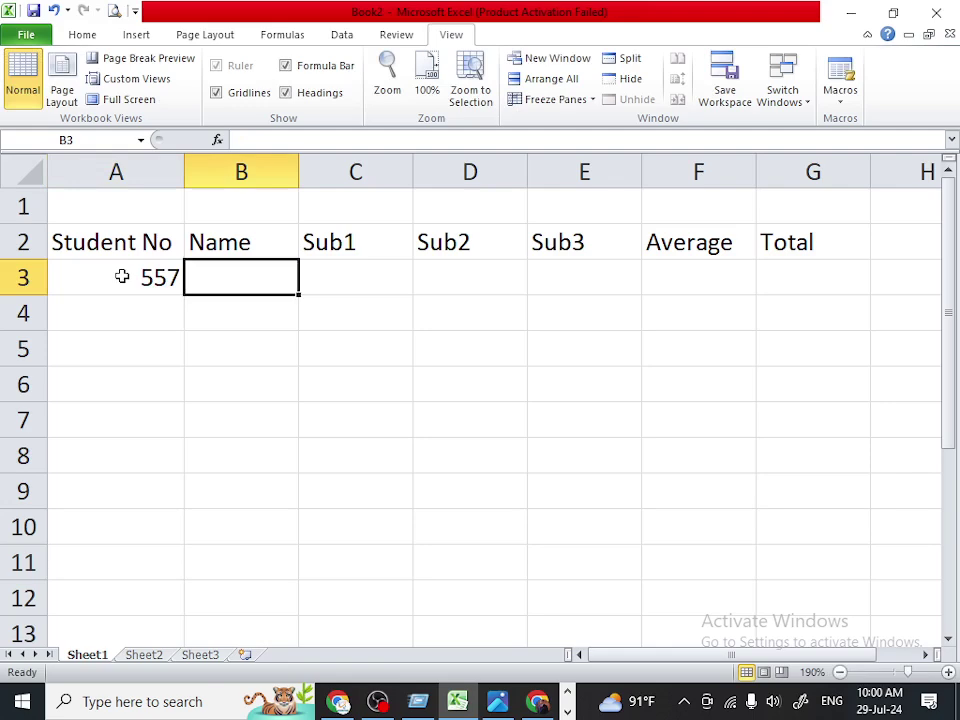
type("Lak")
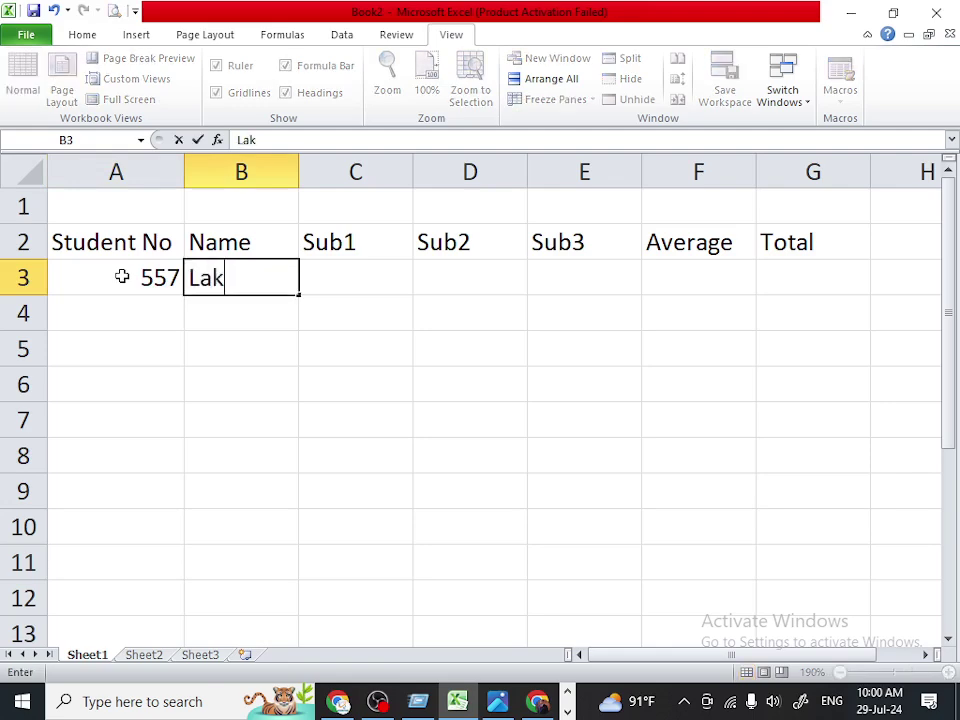
type("asha")
key("BackSpace")
key("BackSpace")
key("BackSpace")
key("BackSpace")
type("shani")
key("Tab")
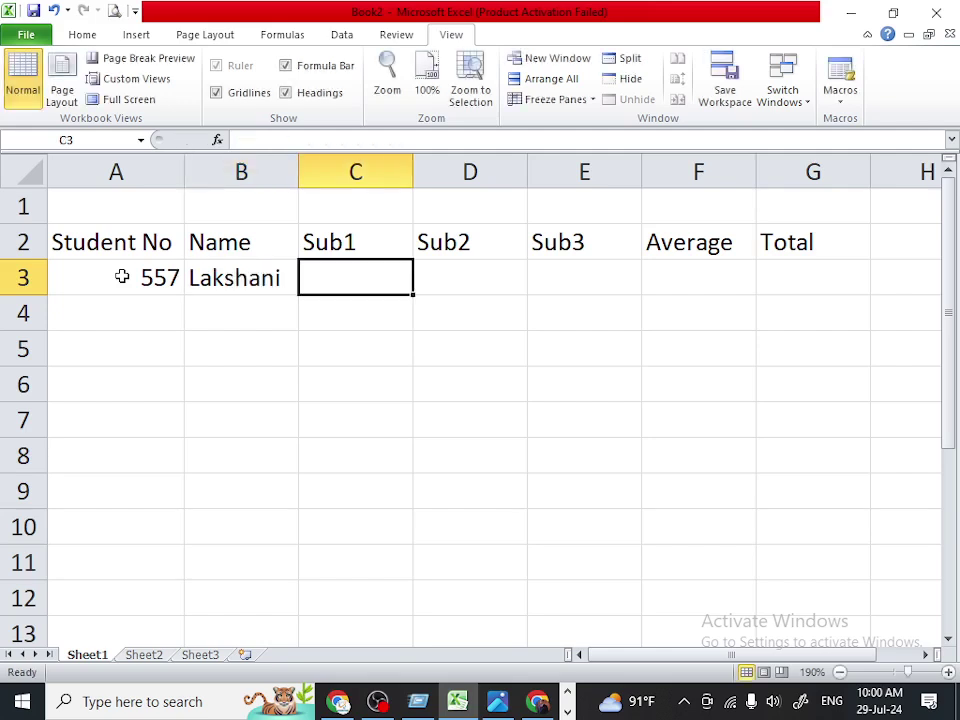
key("Down")
key("Left")
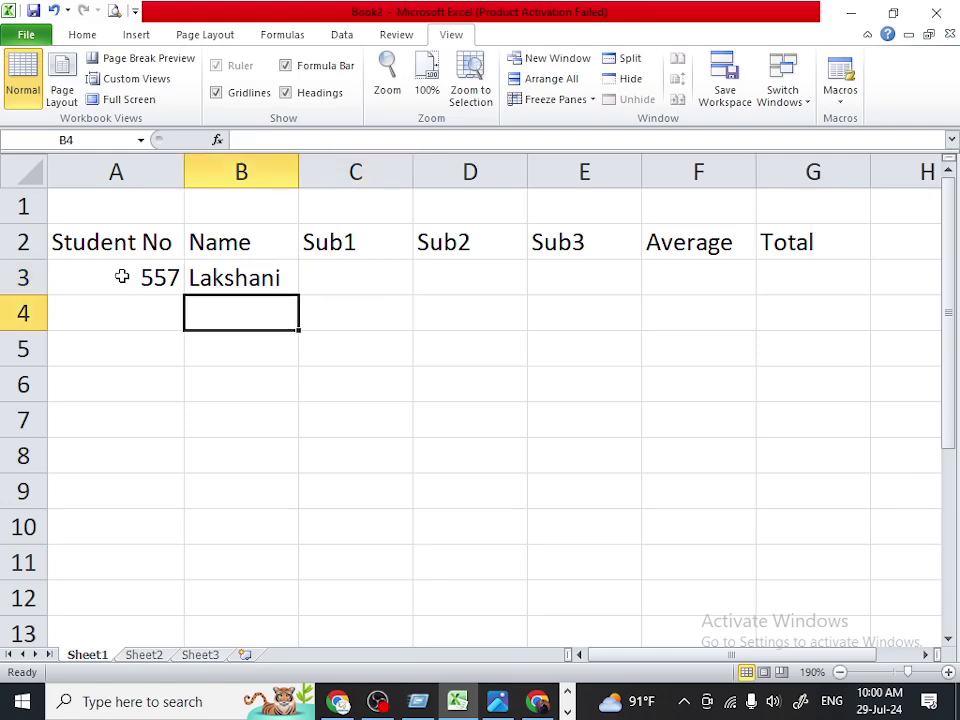
type("421")
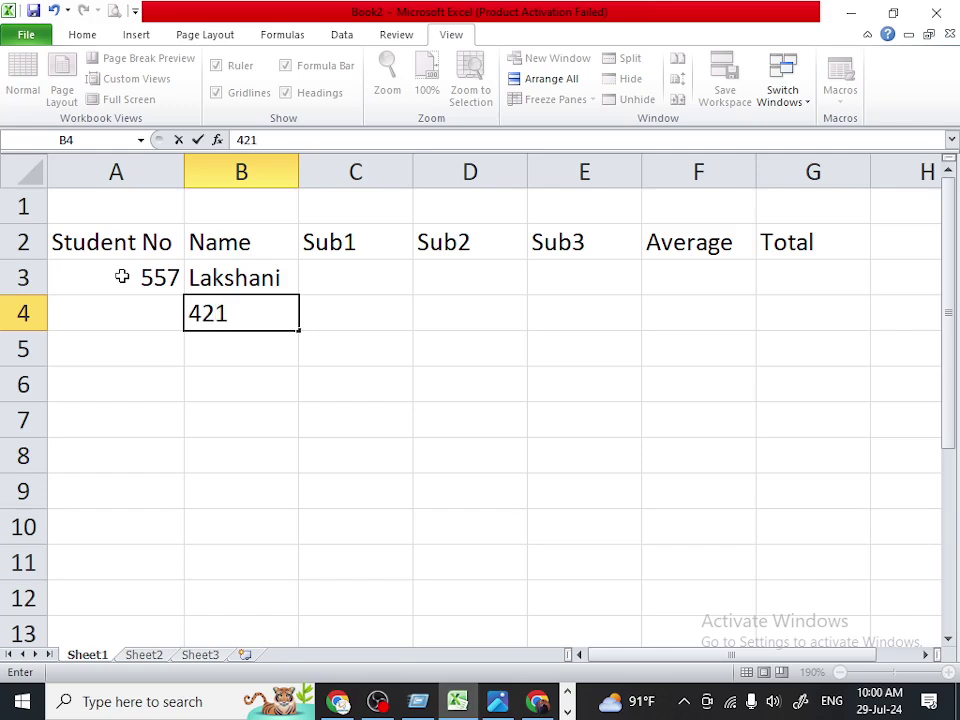
key("BackSpace")
key("BackSpace")
key("BackSpace")
key("Left")
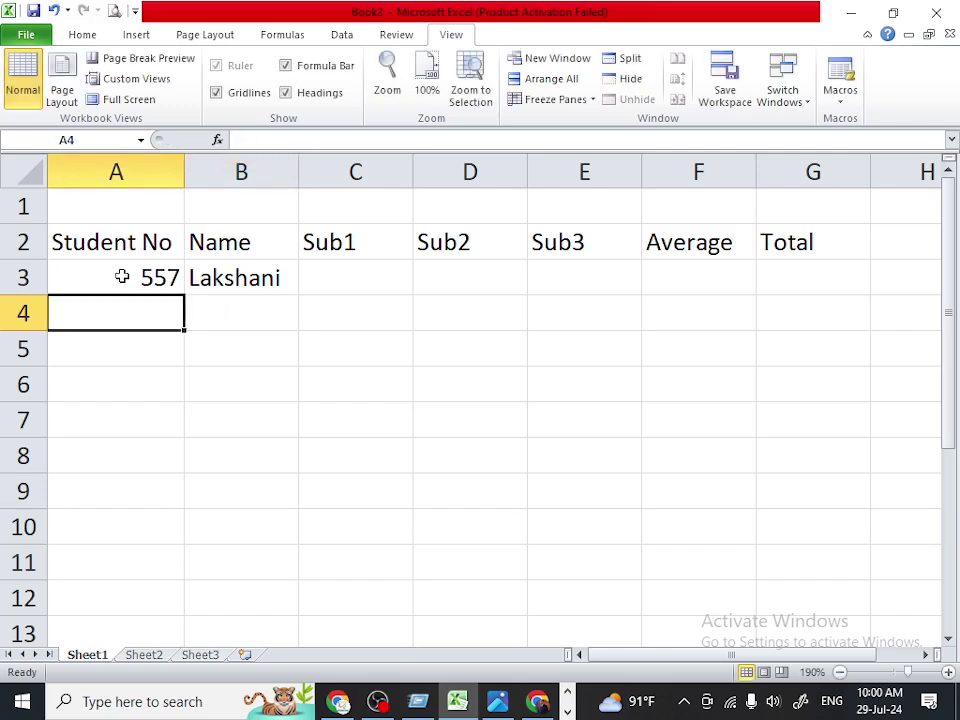
type("421")
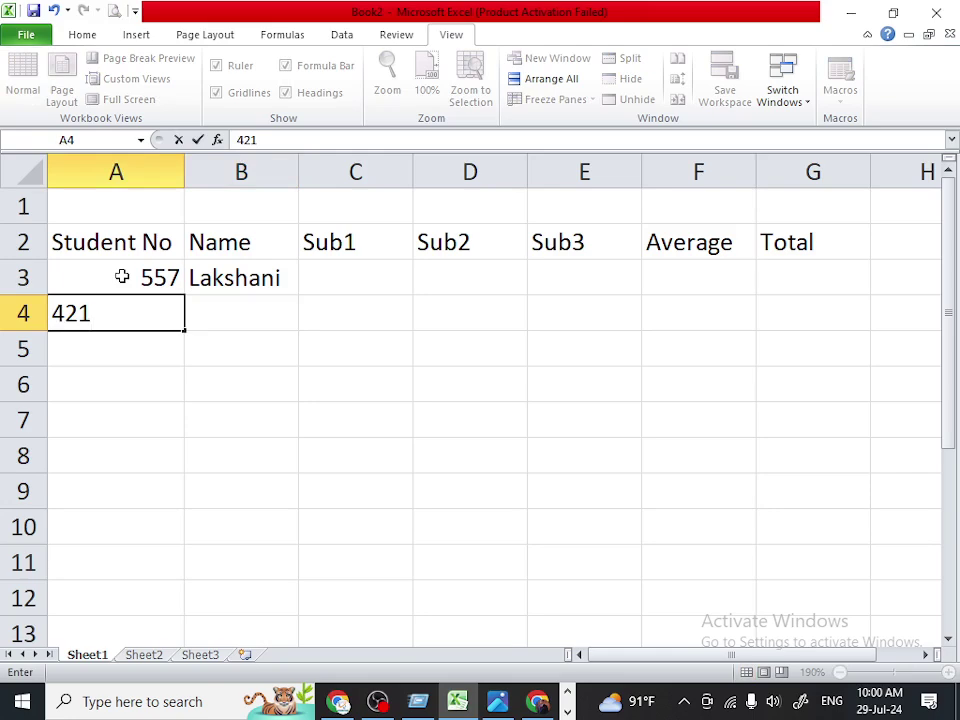
key("Tab")
type("Ma")
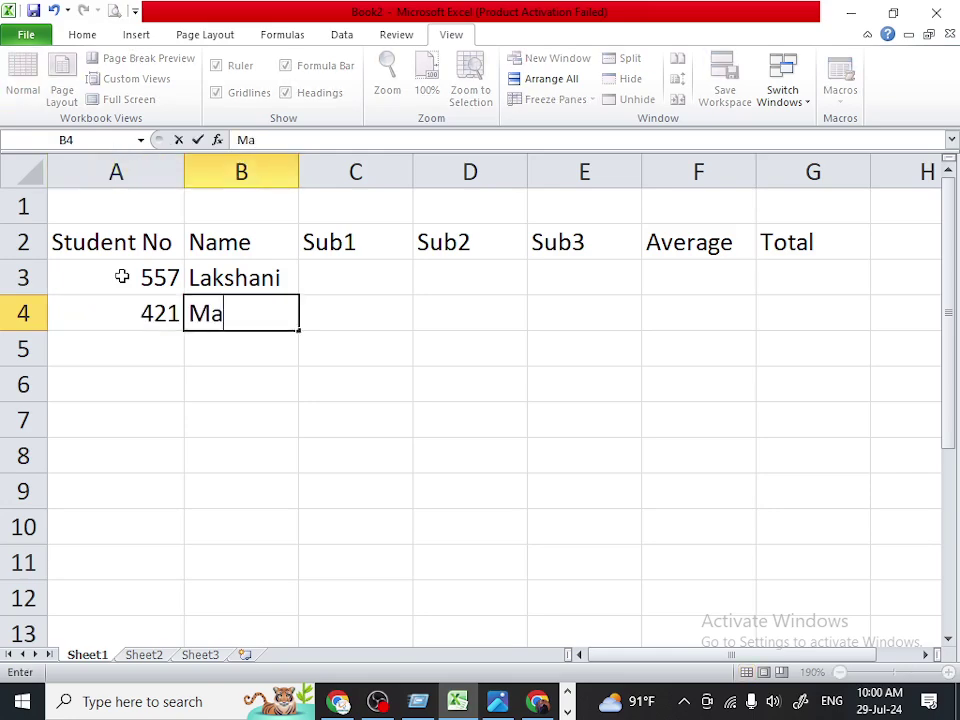
type("dushik")
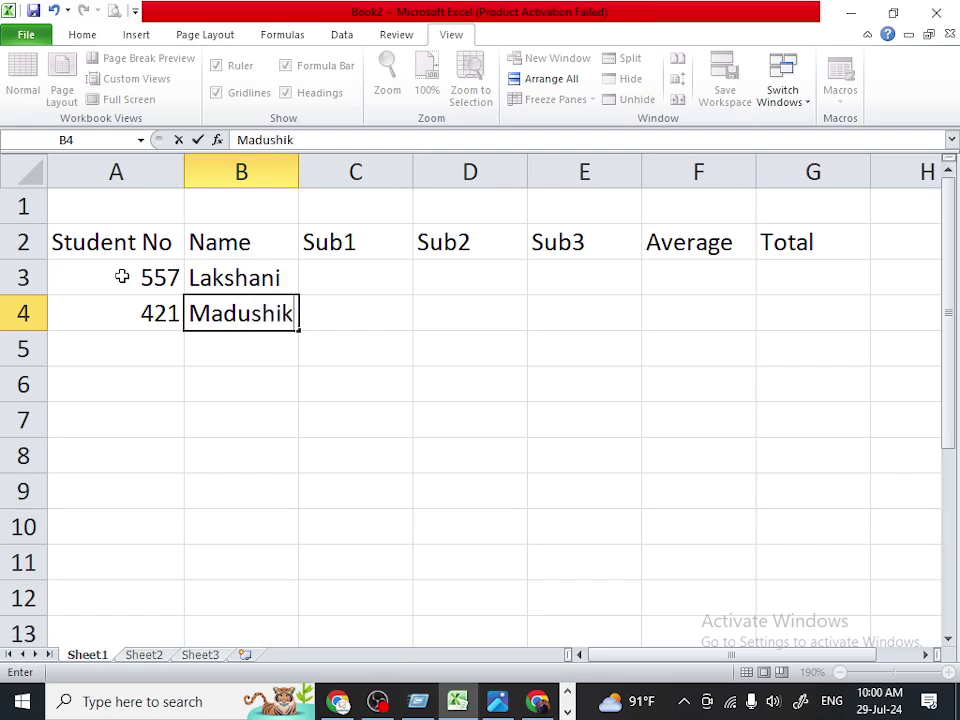
type("a")
key("Return")
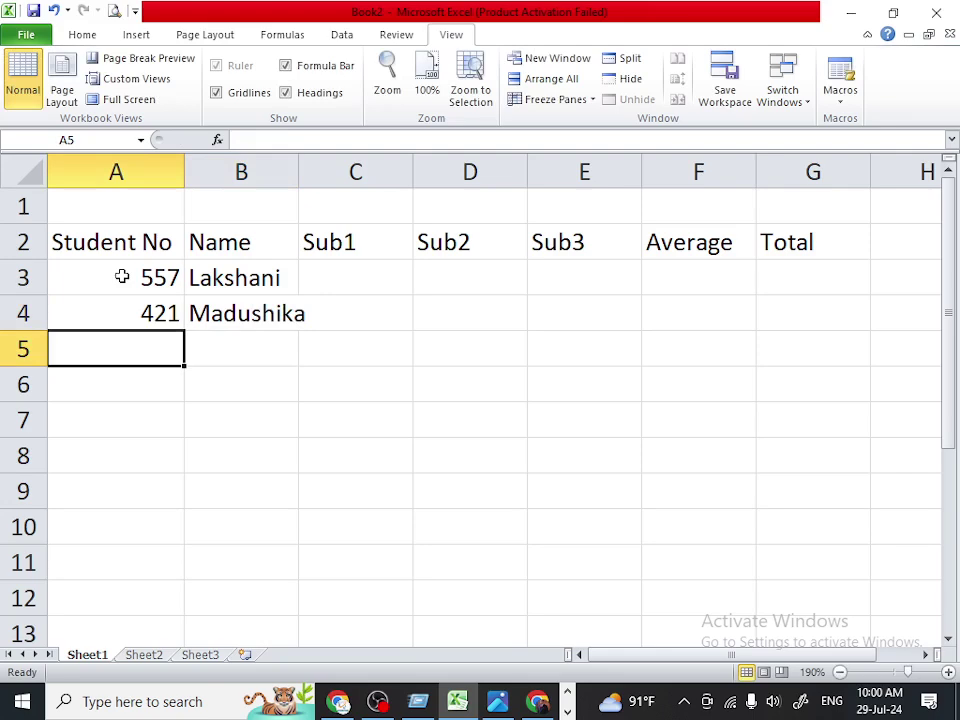
Enter the next three students' numbers and names in rows 5 to 7.
type("555")
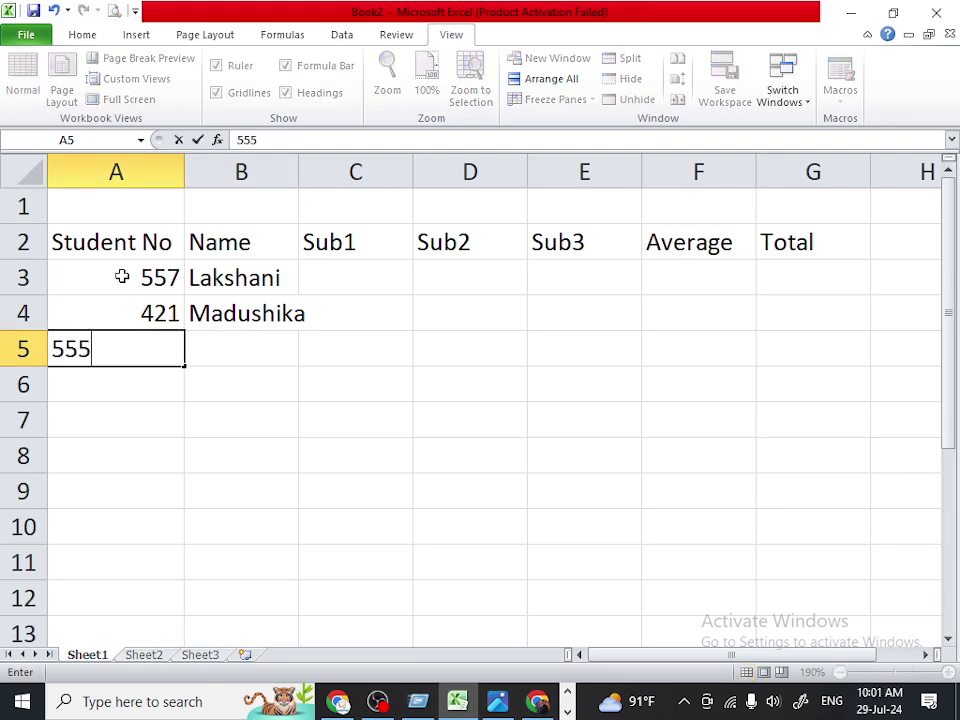
key("Tab")
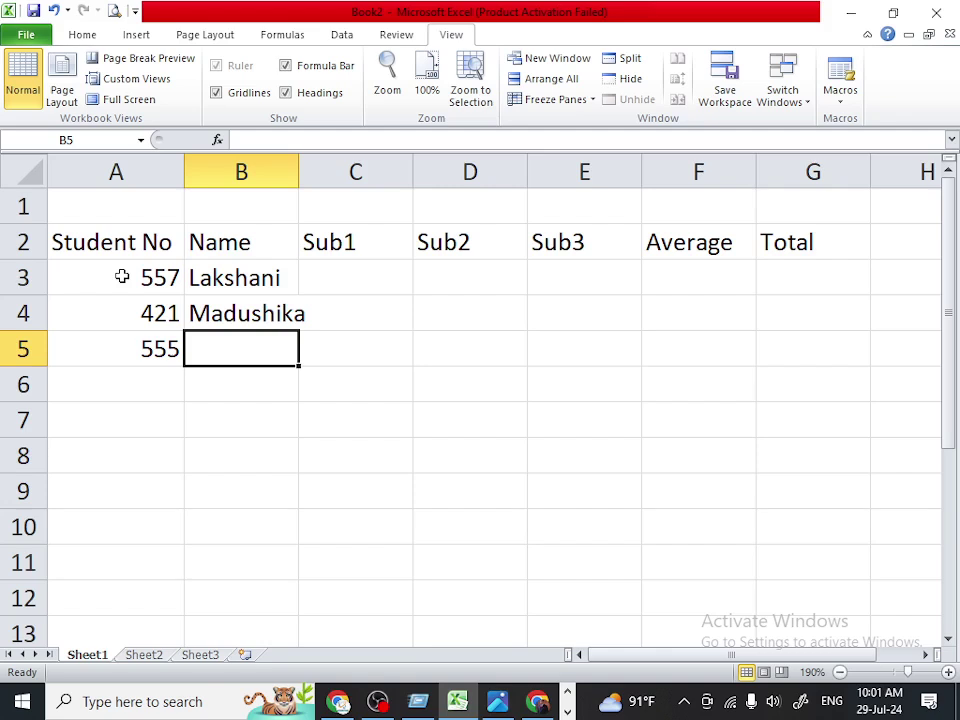
type("L")
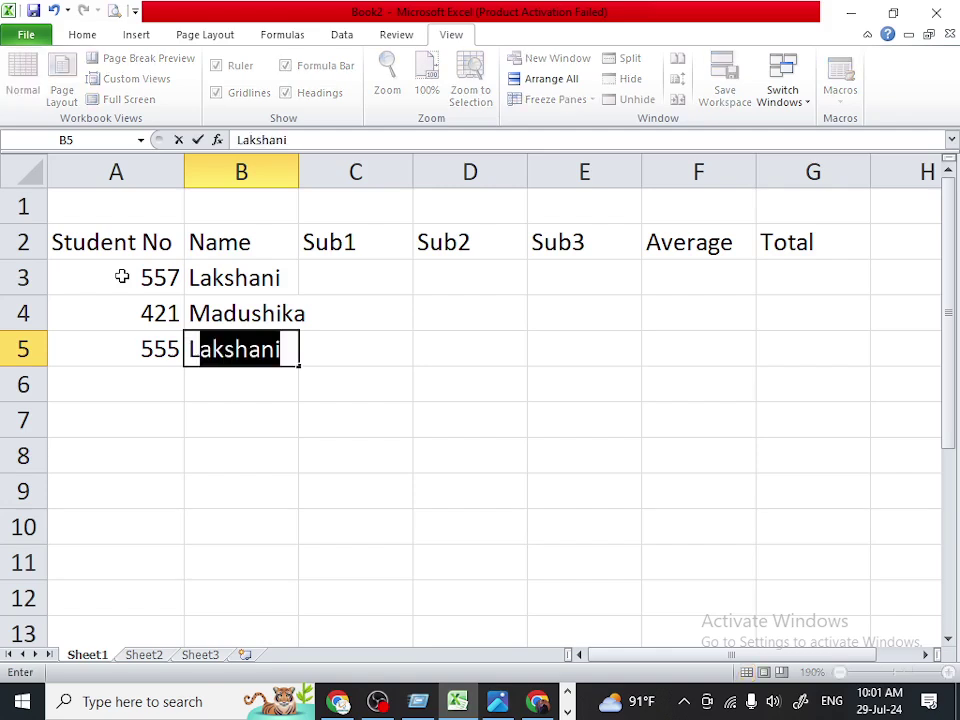
key("BackSpace")
key("BackSpace")
type("Ka")
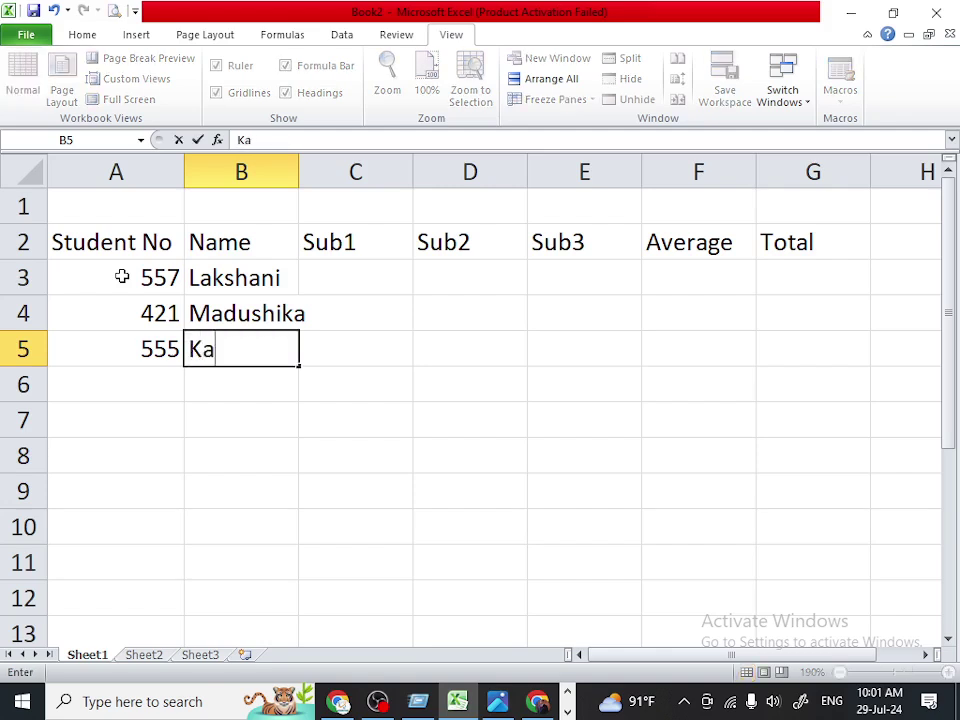
type("ushalya")
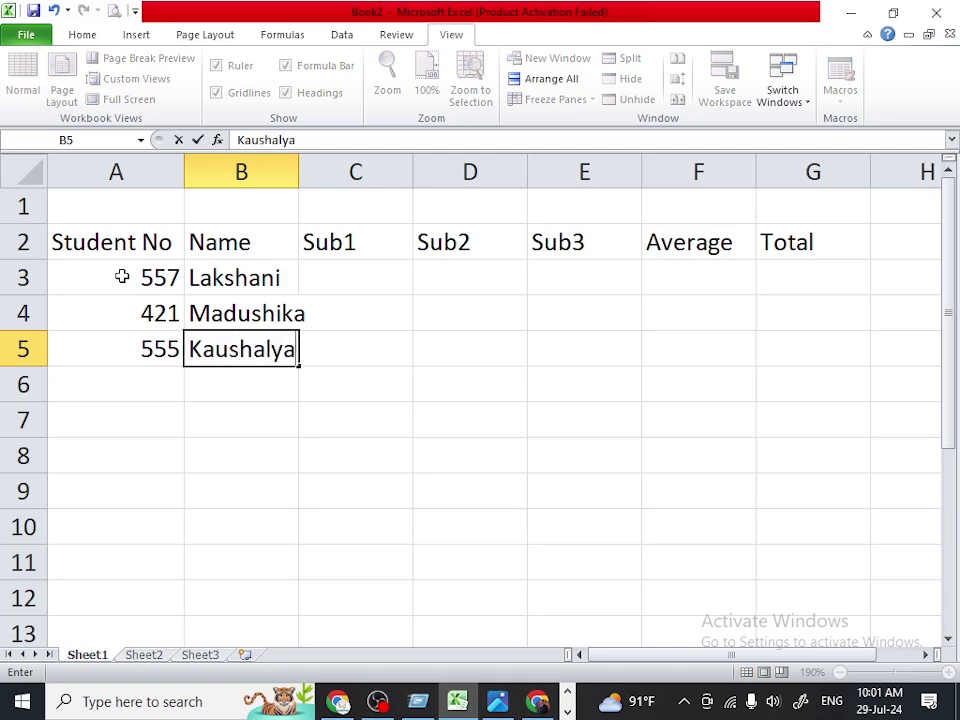
key("Return")
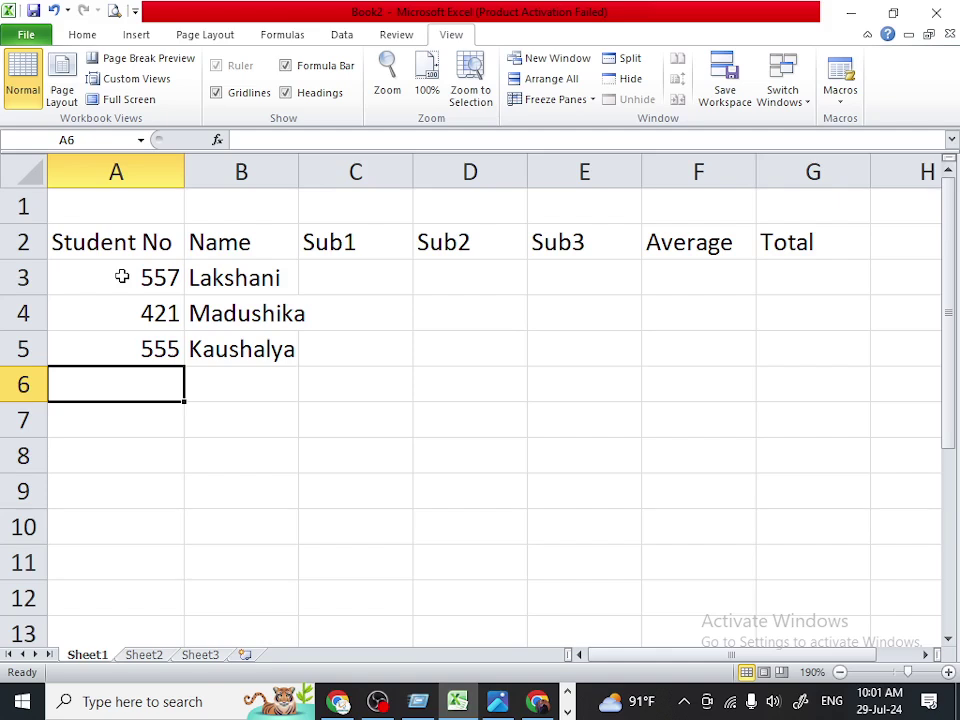
type("55")
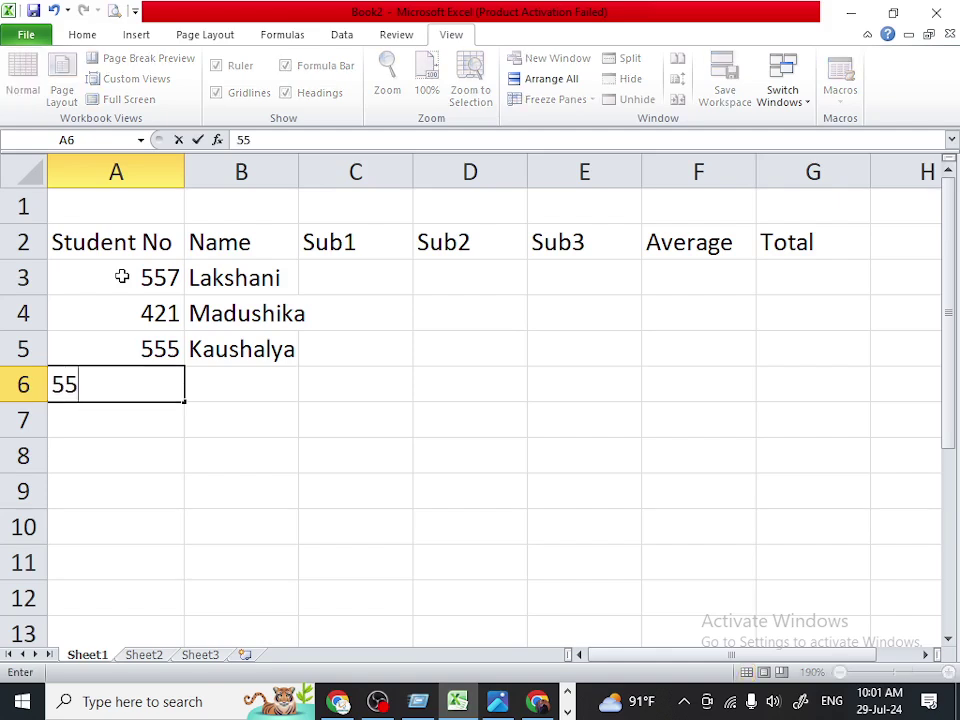
type("4")
key("Tab")
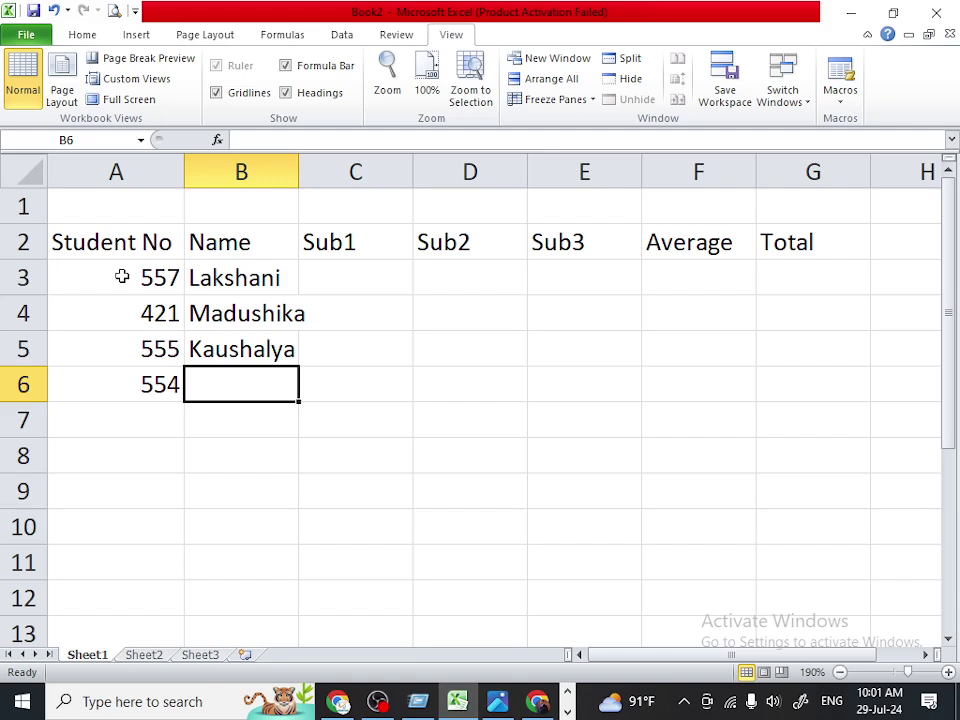
type("Hirun")
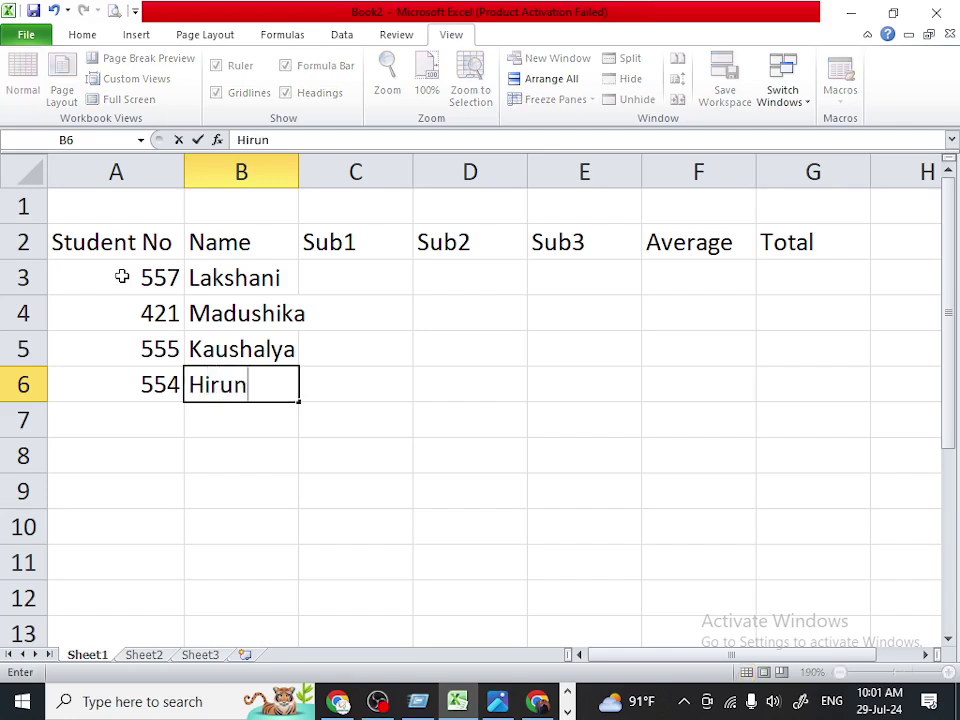
type("i")
key("Return")
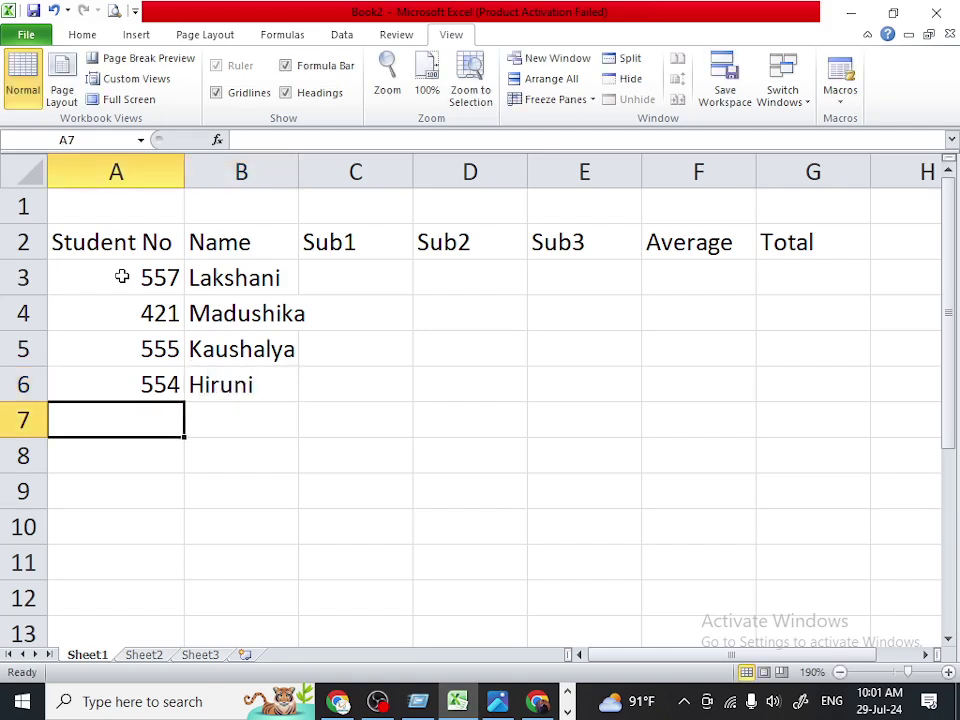
type("5")
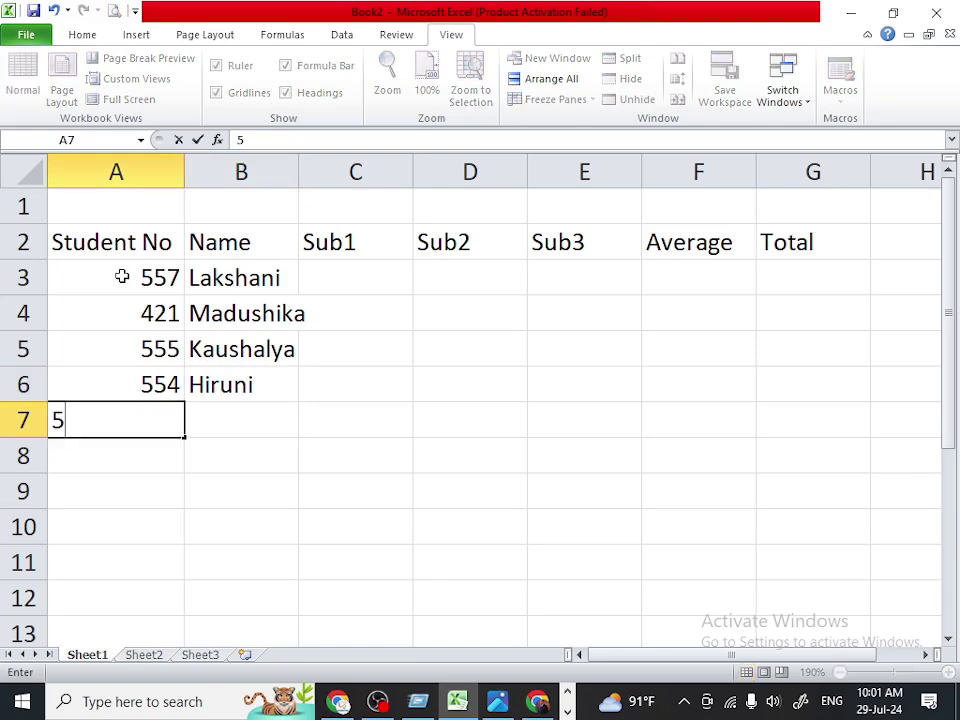
type("31")
key("BackSpace")
key("BackSpace")
type("61")
key("Tab")
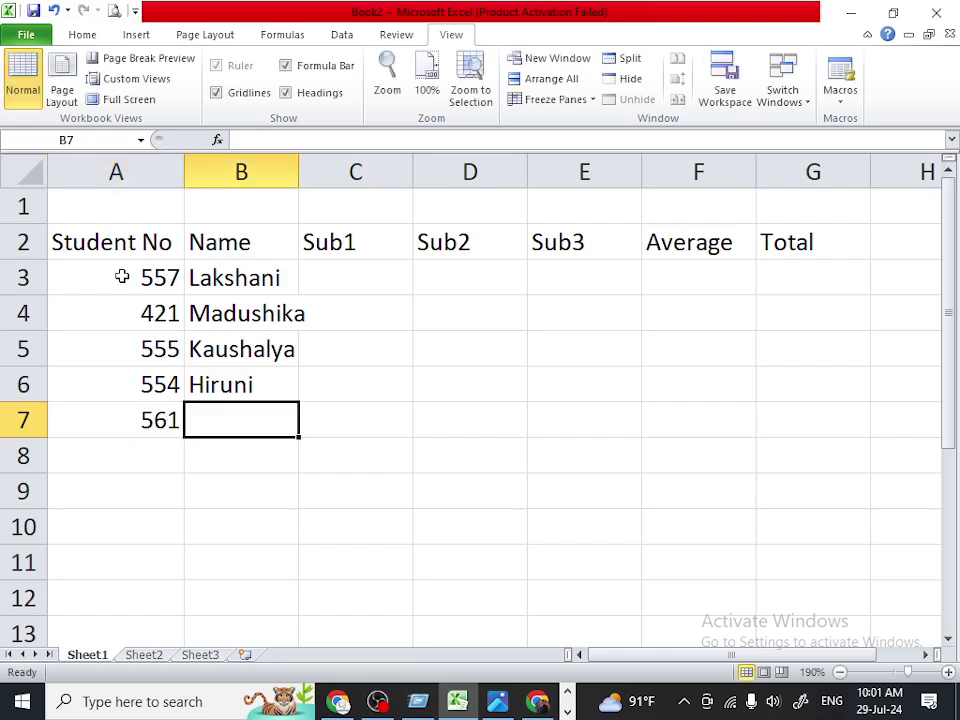
type("Chami")
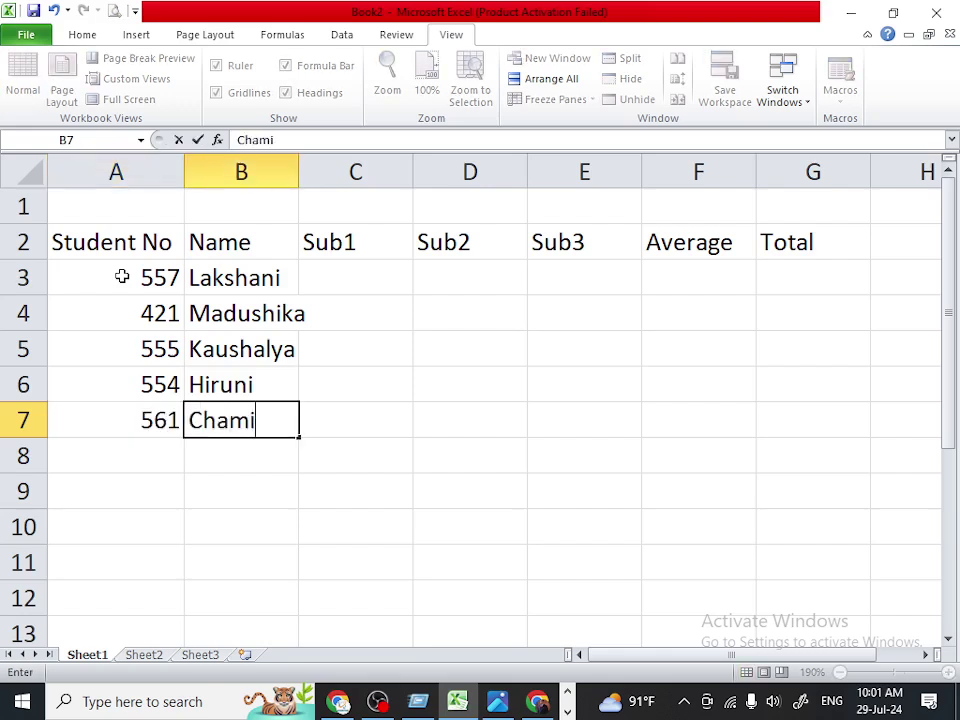
type("ni")
AutoFit the Name column and enter marks 78, 95 and 65 in C3:E3.
double_click(301, 171)
left_click(353, 277)
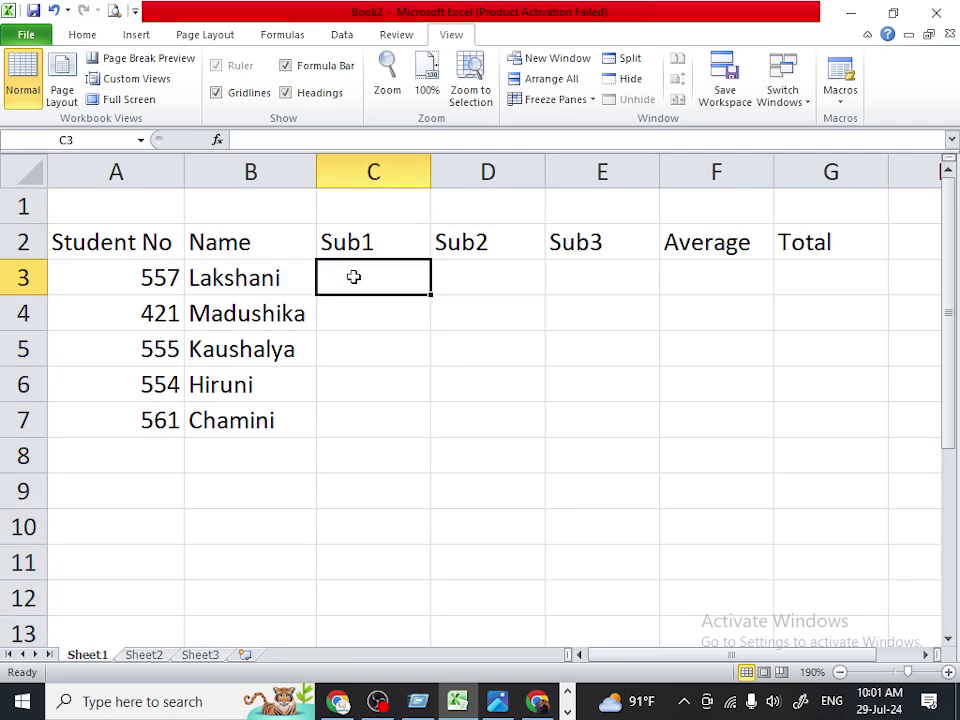
type("78")
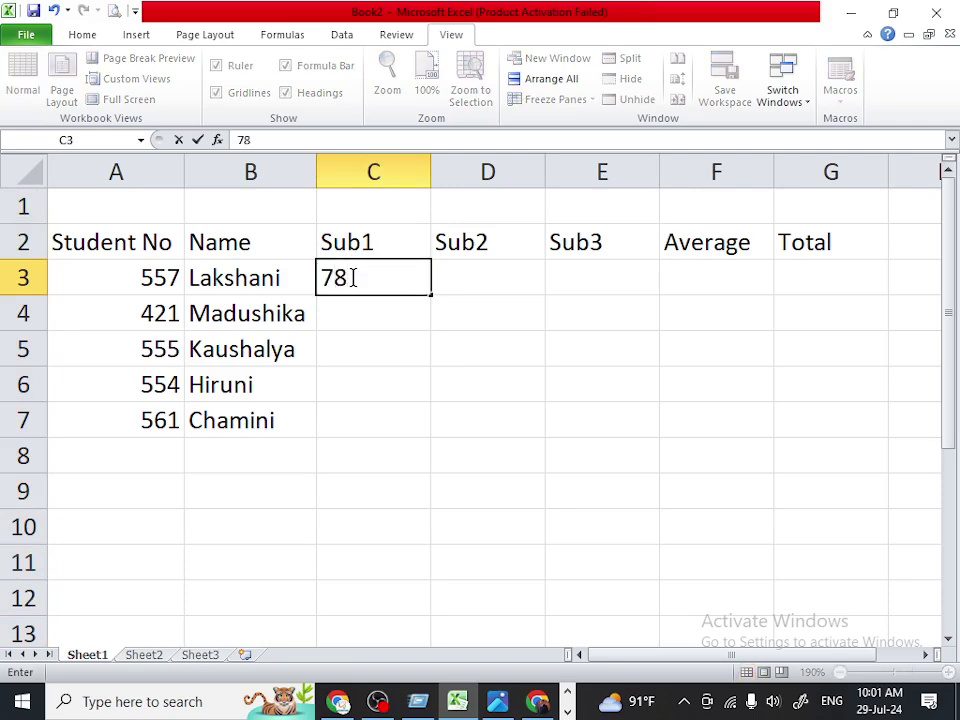
key("Tab")
type("9")
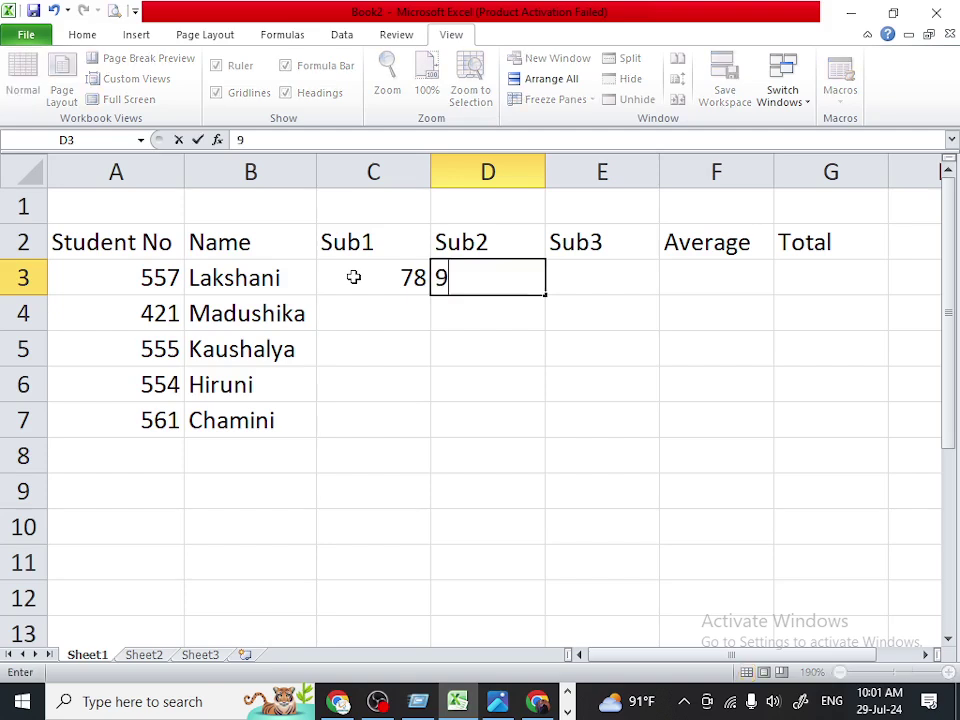
type("5")
key("Tab")
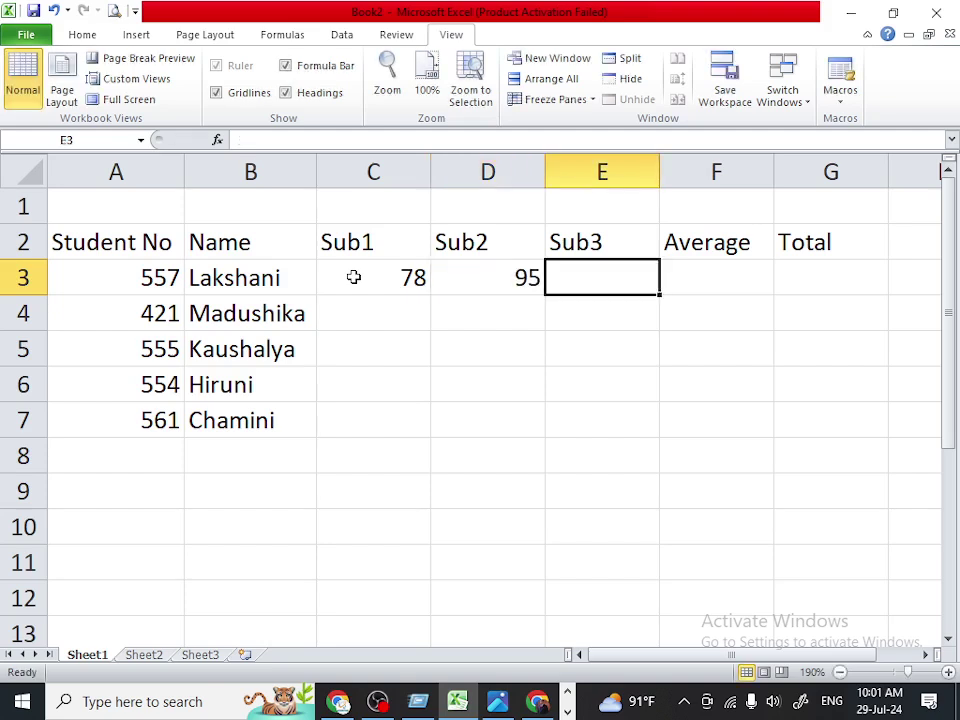
type("65")
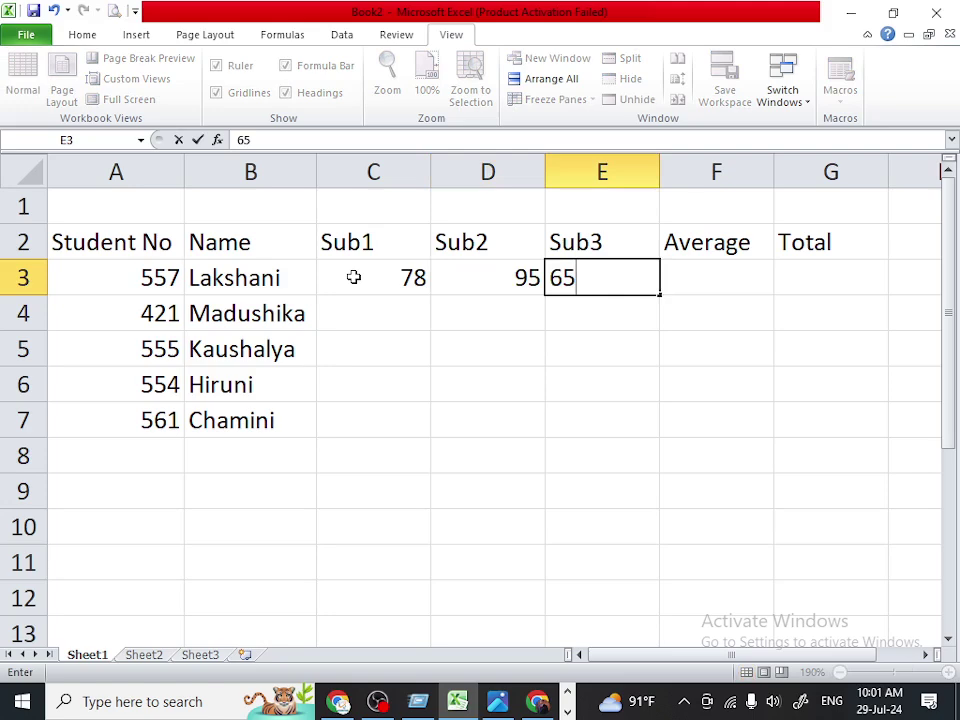
key("Return")
key("Left")
key("Left")
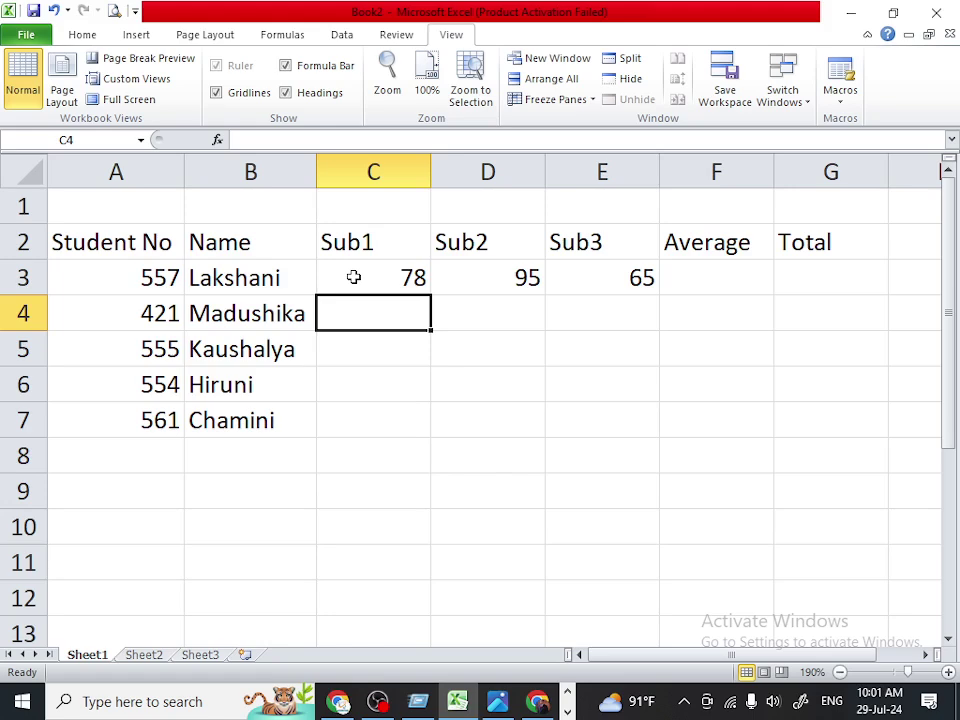
Enter the Sub1 marks 56, 25, 44, 74 and 30 down C4:C8.
type("56")
key("Return")
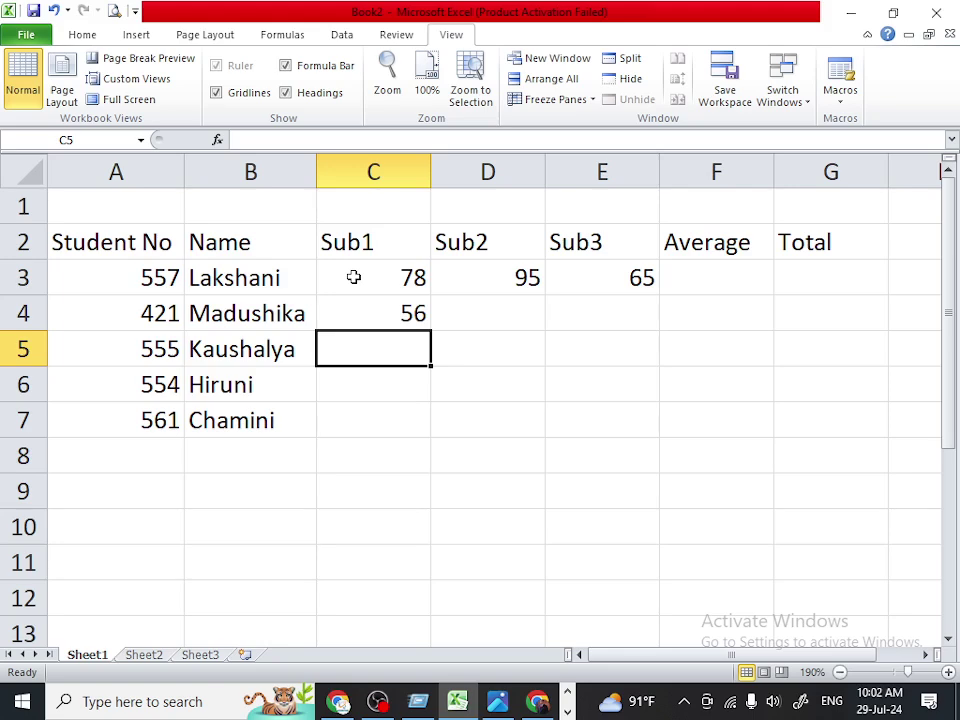
type("25")
key("Return")
type("44")
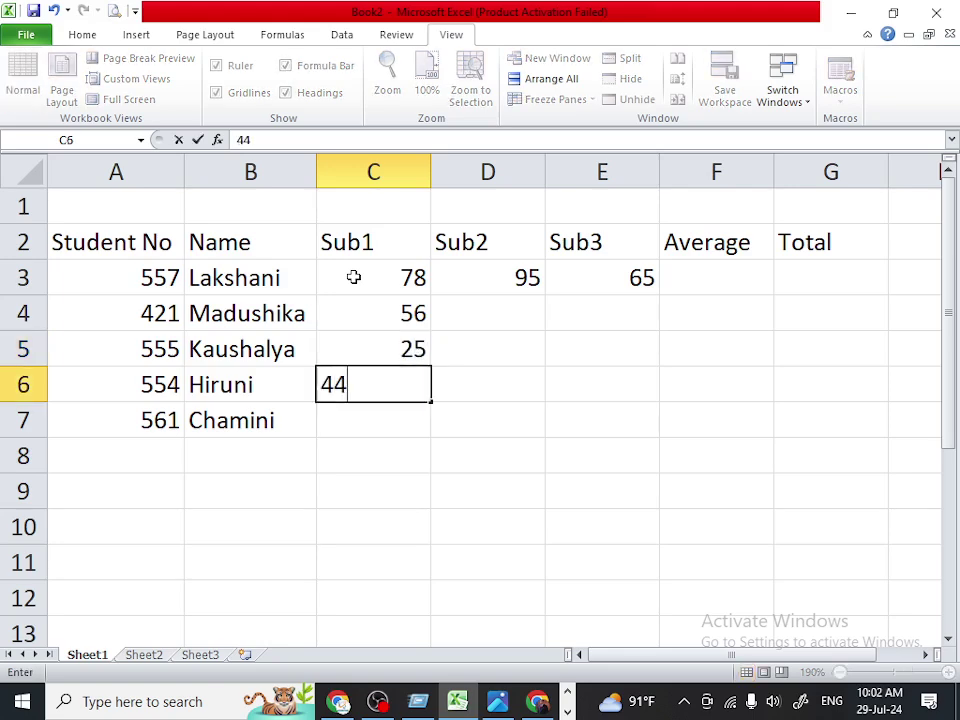
key("Return")
type("74")
key("Return")
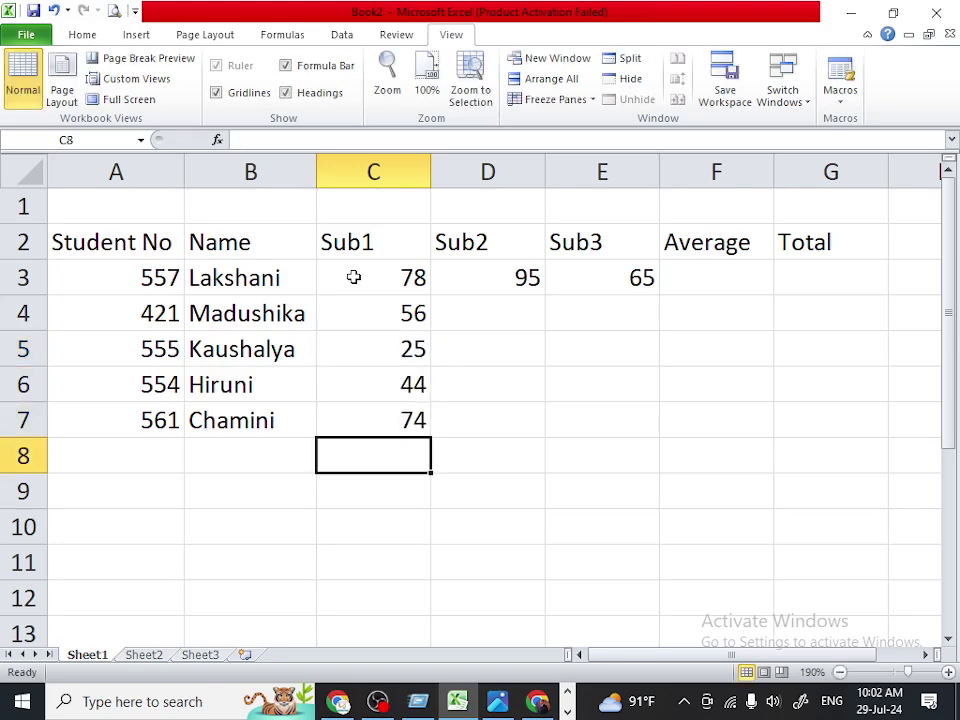
type("30")
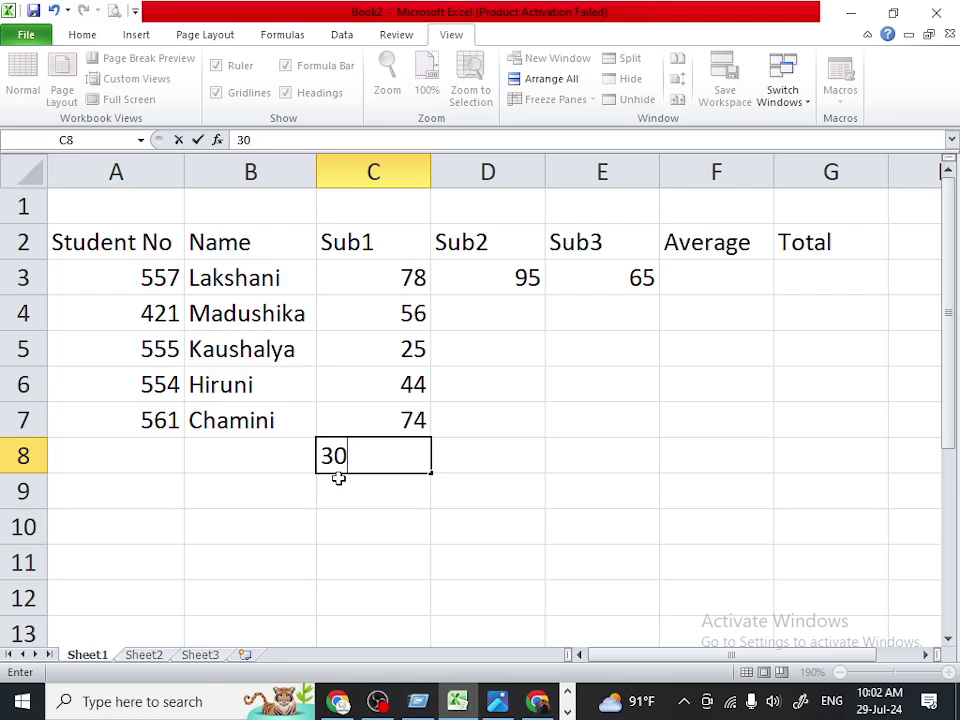
key("BackSpace")
key("BackSpace")
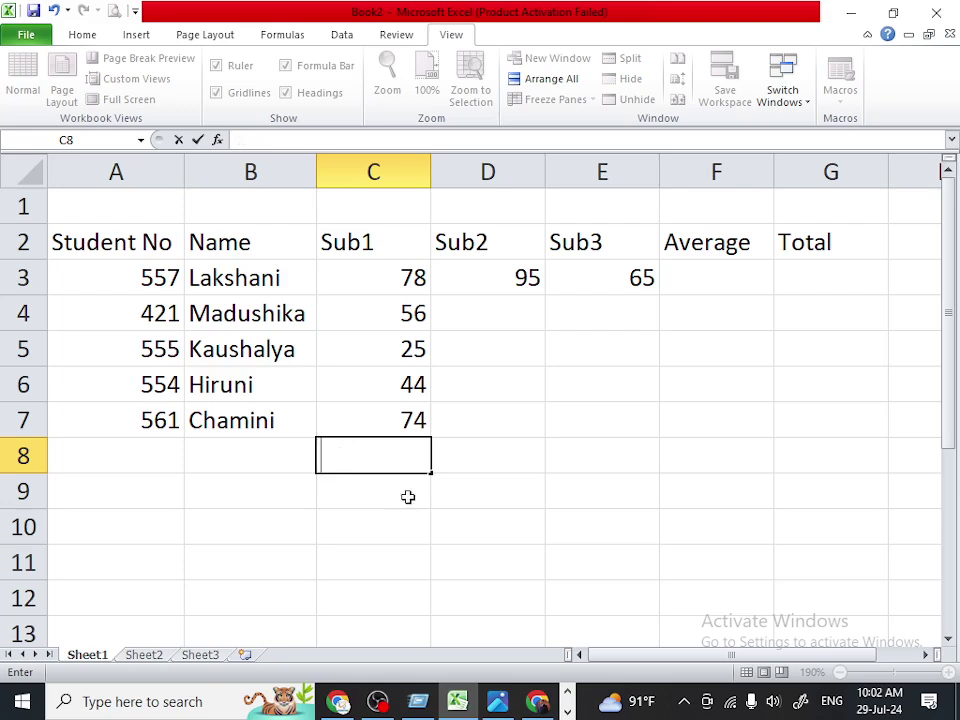
left_click(428, 525)
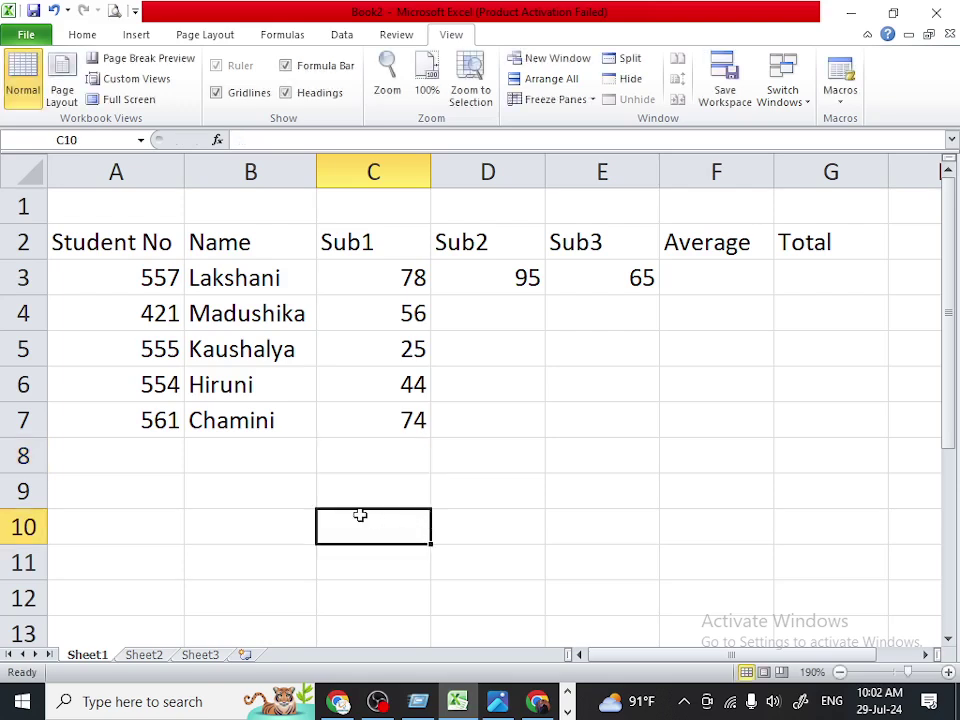
left_click(397, 449)
type("30")
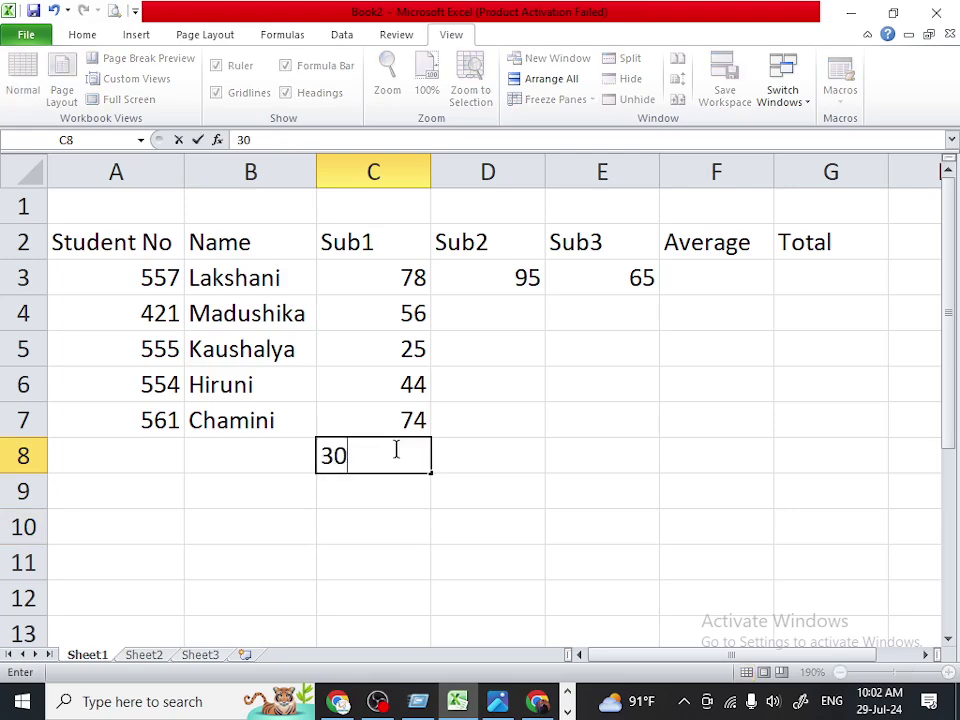
left_click(147, 458)
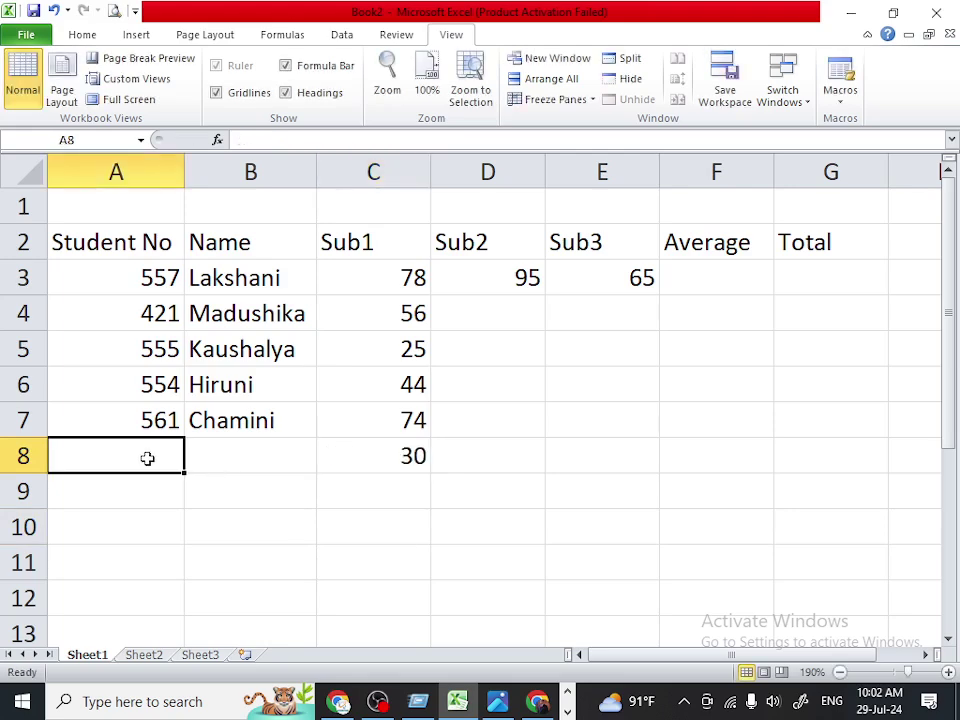
Add the sixth student's number and name in row 8.
type("5")
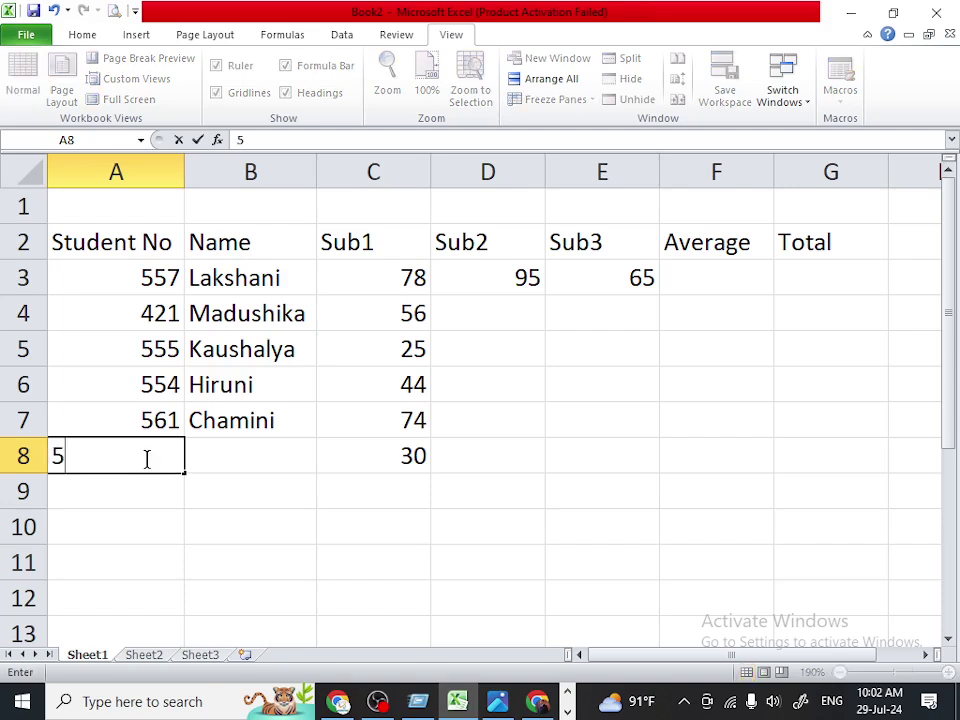
type("58")
key("Tab")
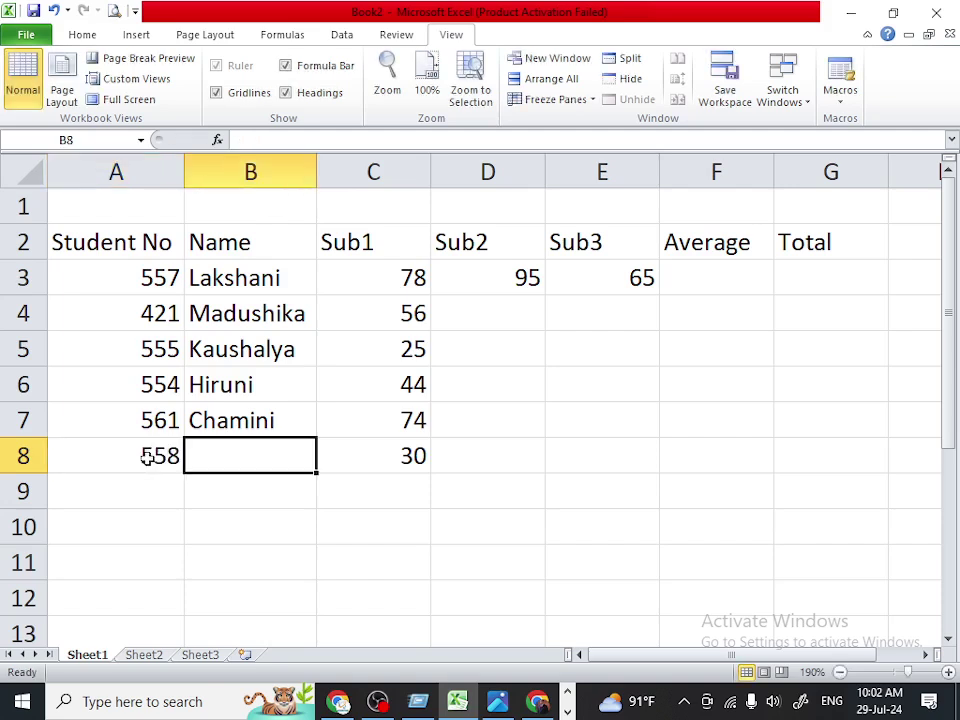
type("A")
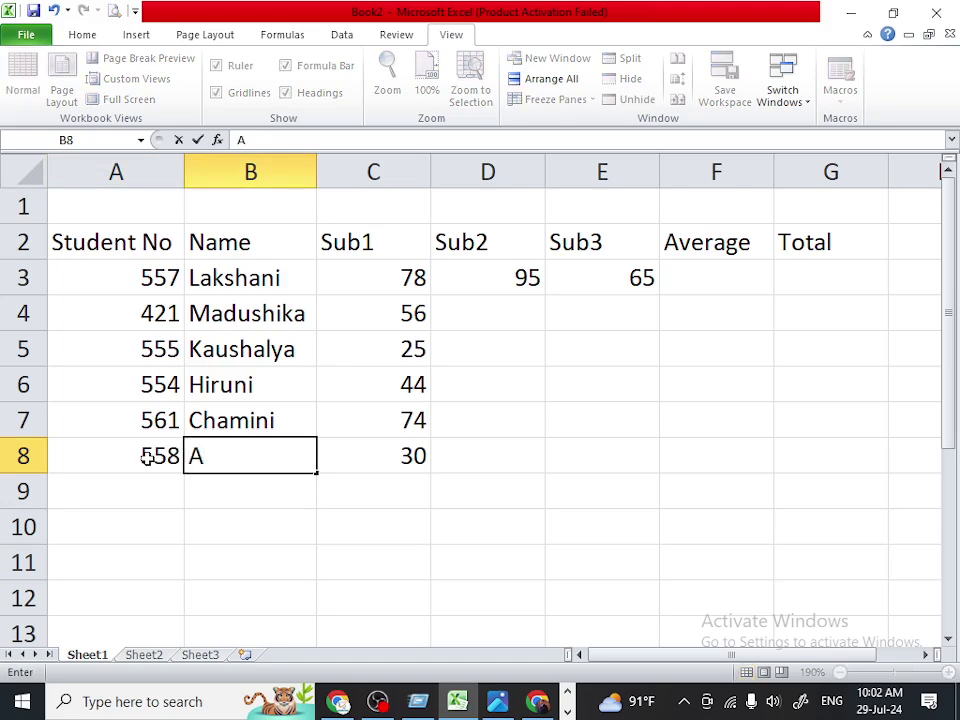
type("chini")
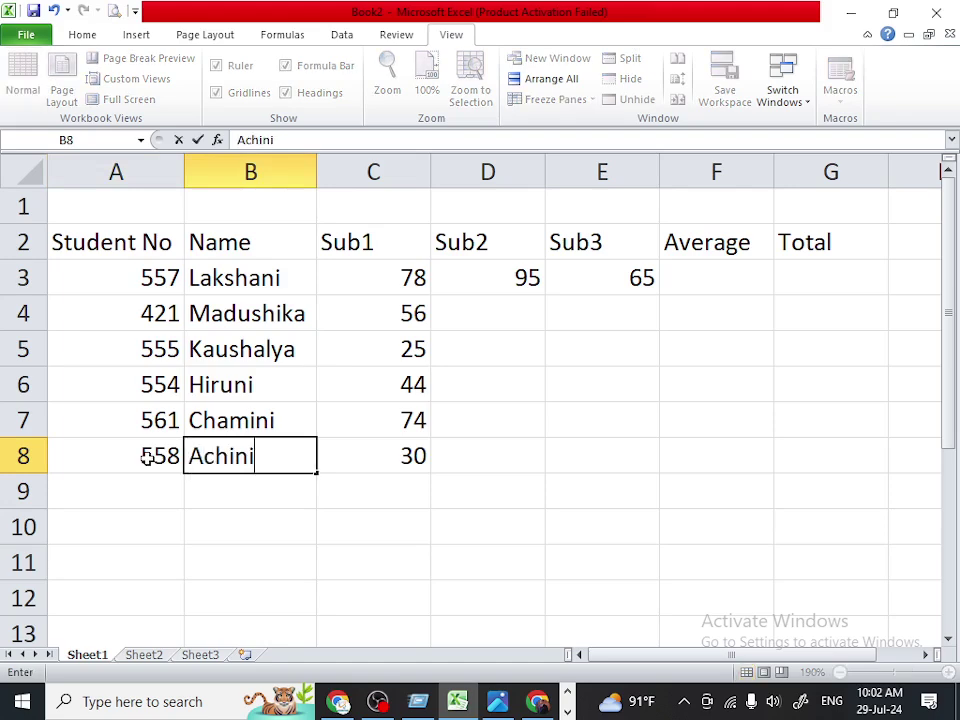
left_click(347, 454)
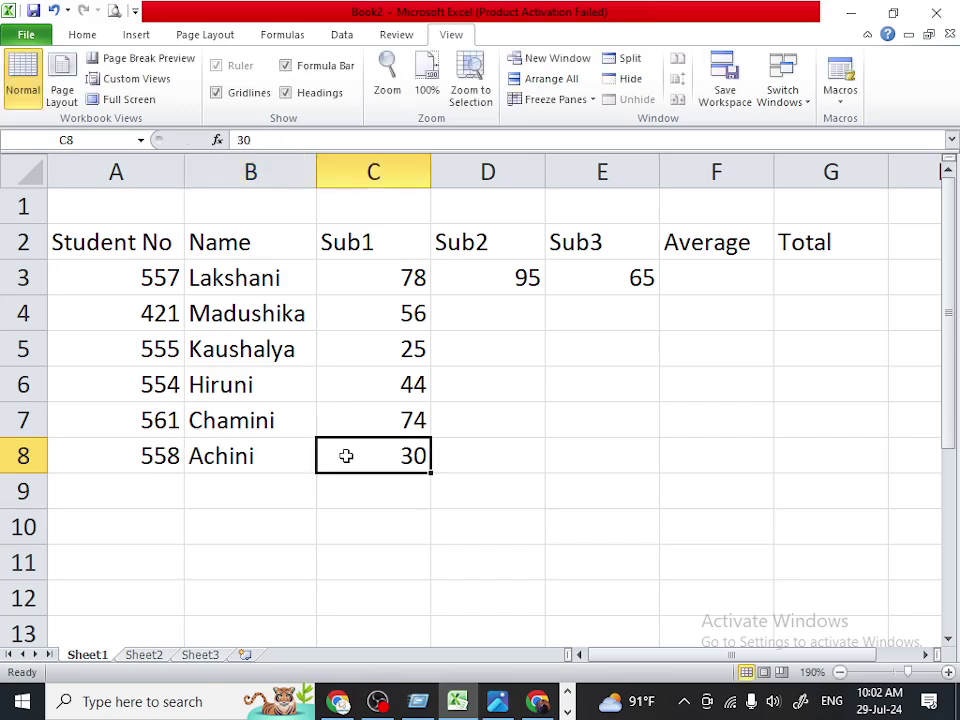
Enter the Sub2 marks 65, 88, 47 and 35 down column D from D4.
left_click(489, 316)
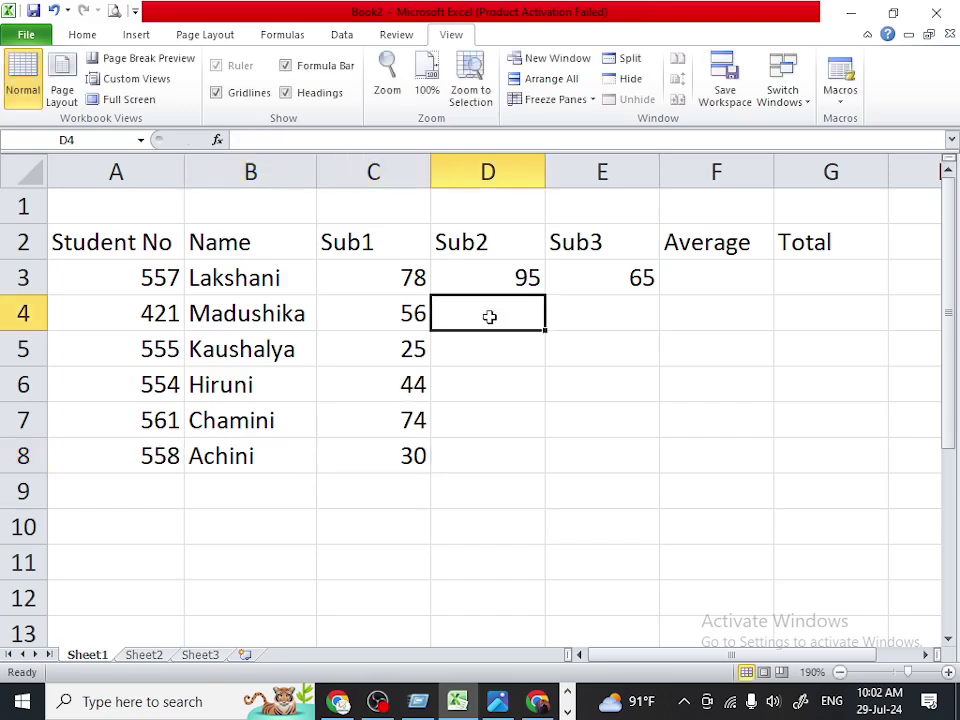
type("6")
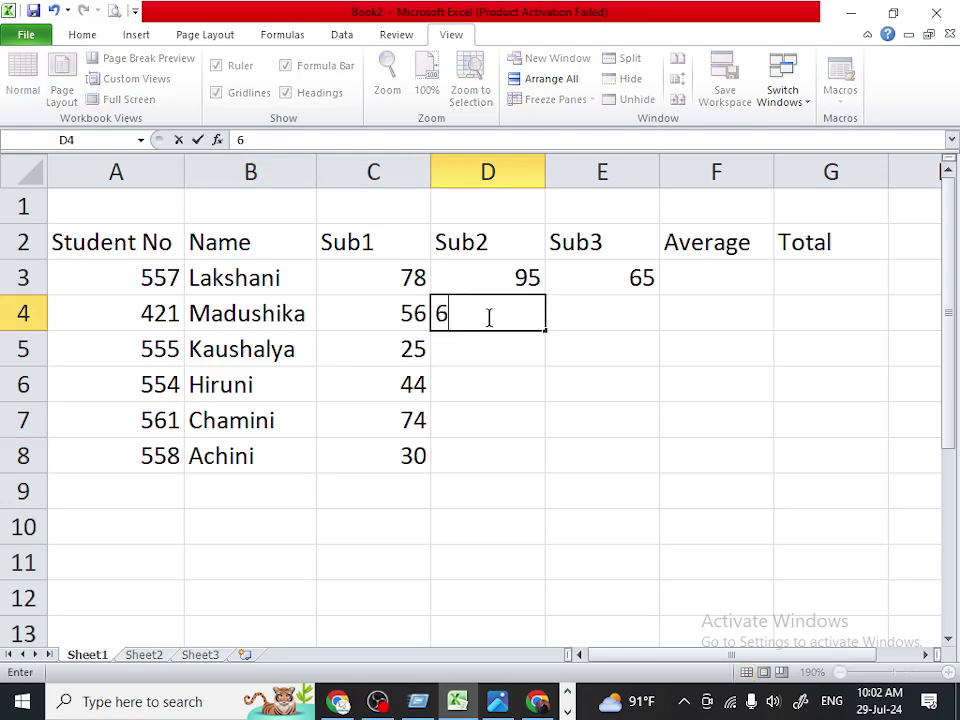
type("5")
key("Return")
type("88")
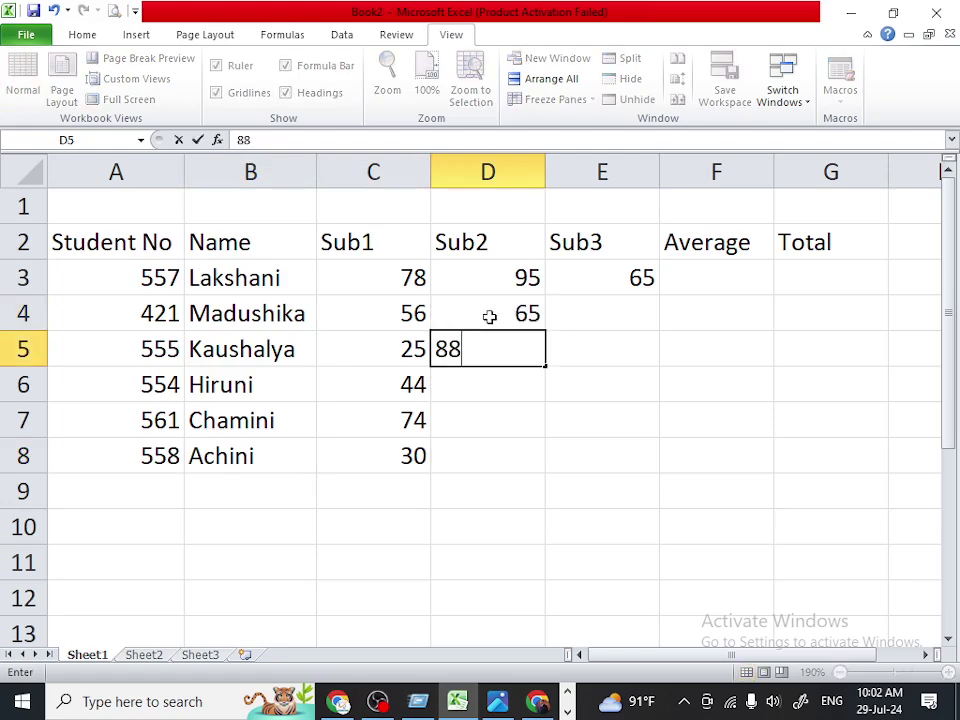
key("Return")
type("4")
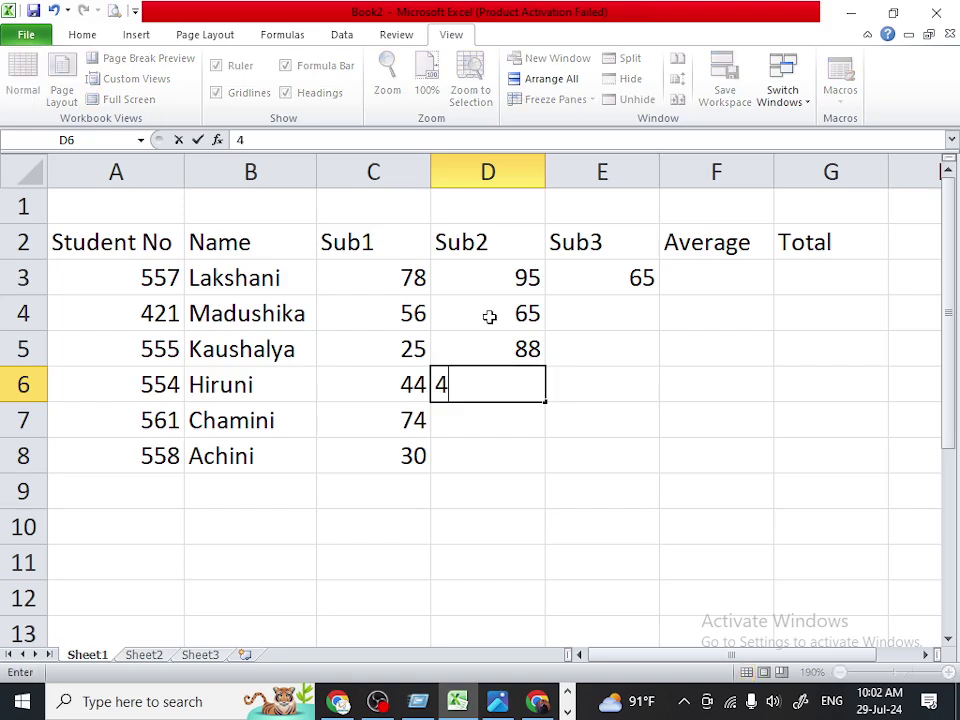
type("7")
key("Return")
type("3")
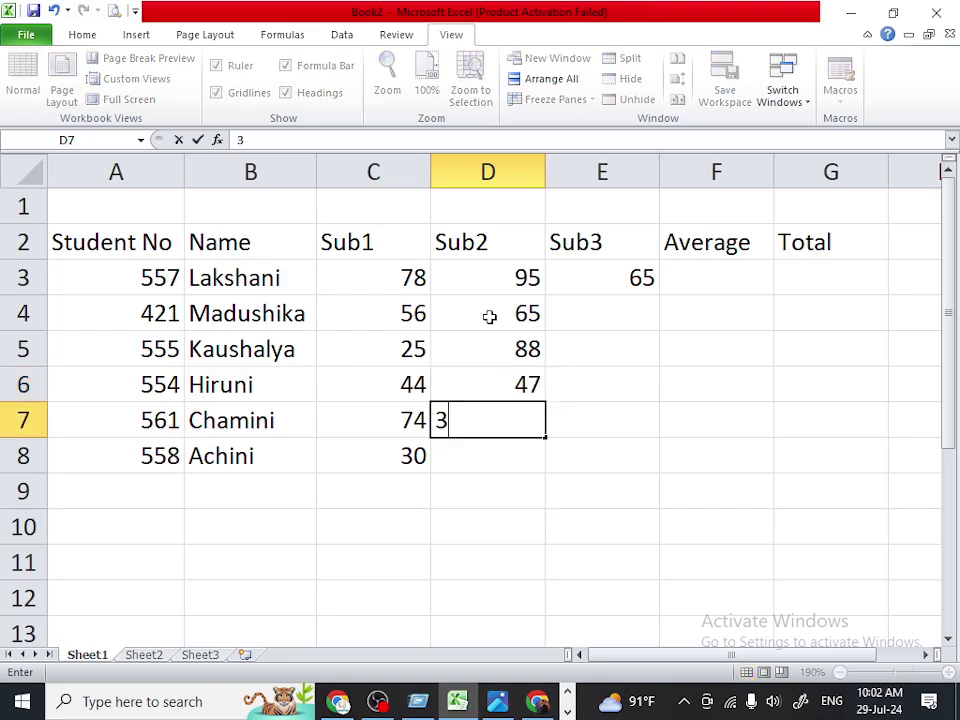
type("5")
key("Return")
type("35")
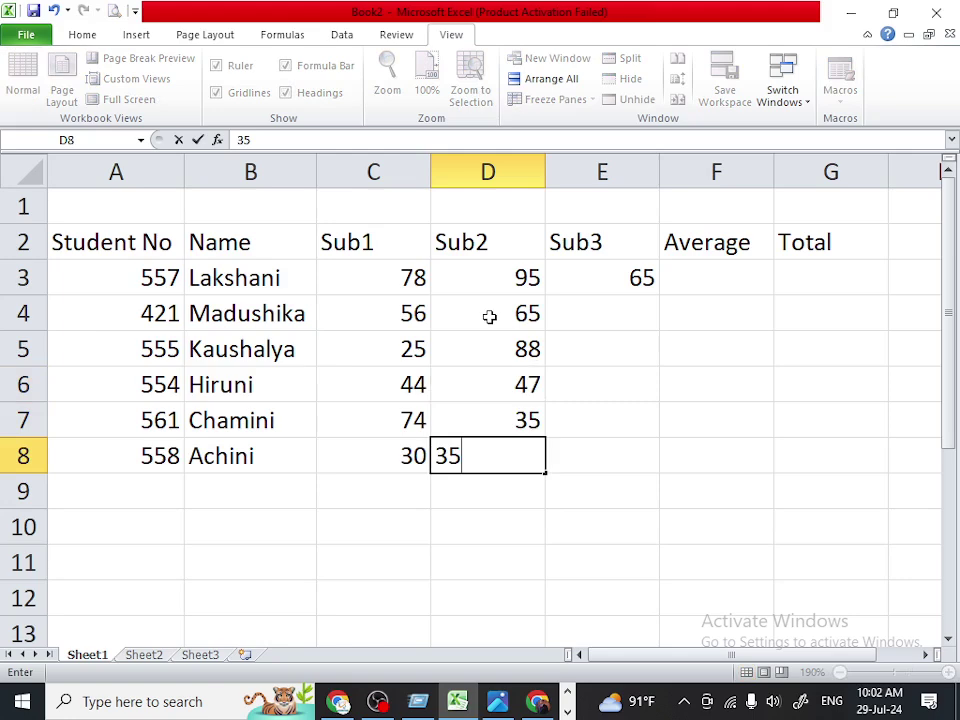
left_click(590, 309)
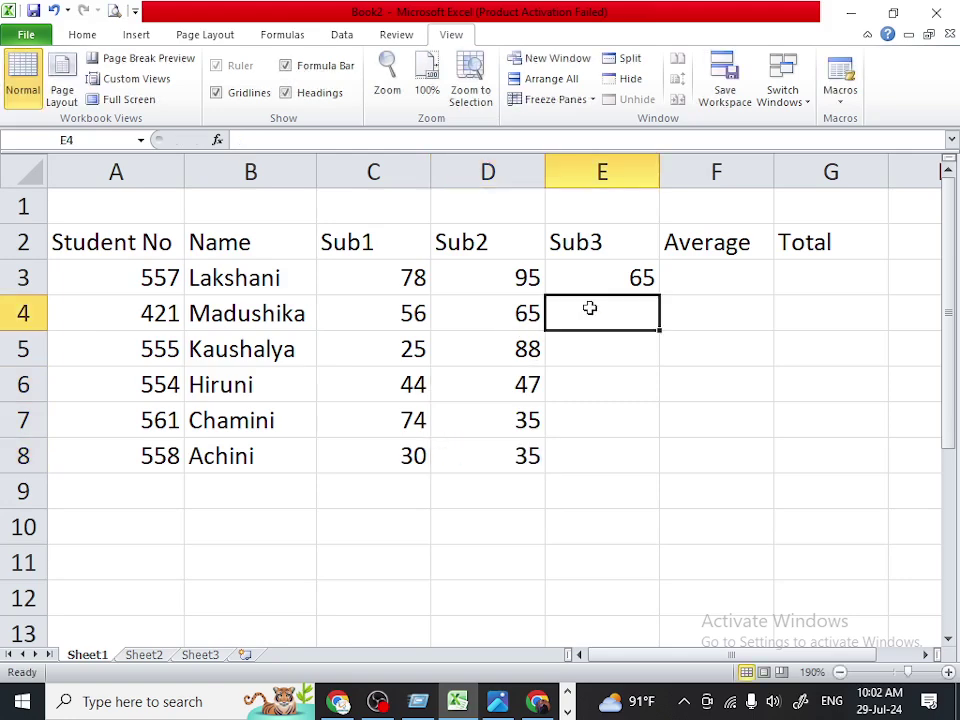
Enter the Sub3 marks 25, 75, 62, 54 and 13 down E4:E8.
type("25")
key("Return")
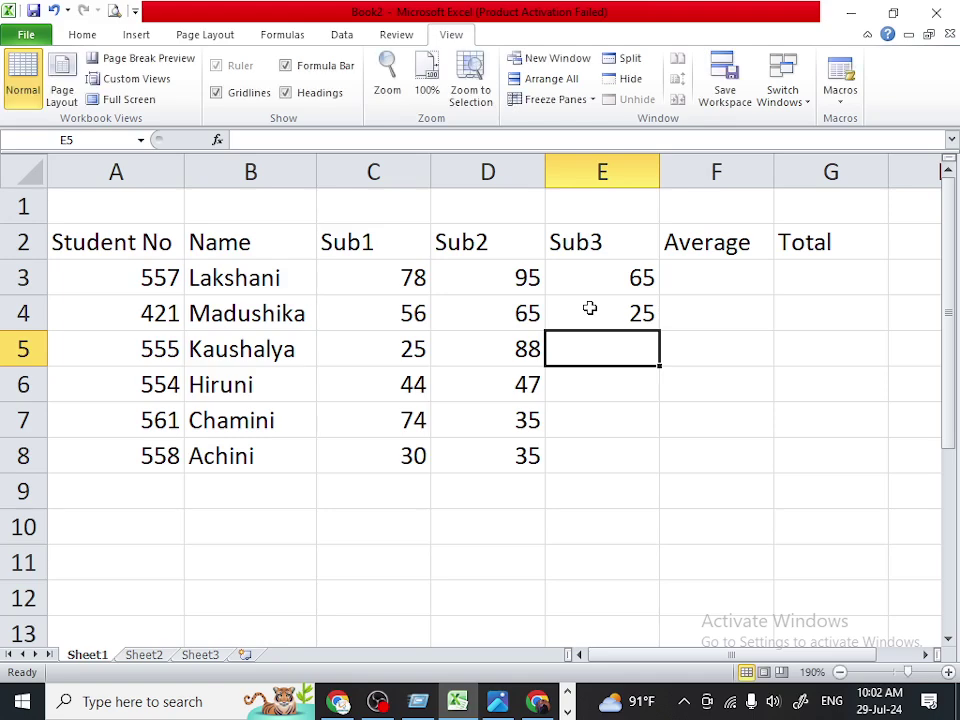
type("75")
key("Return")
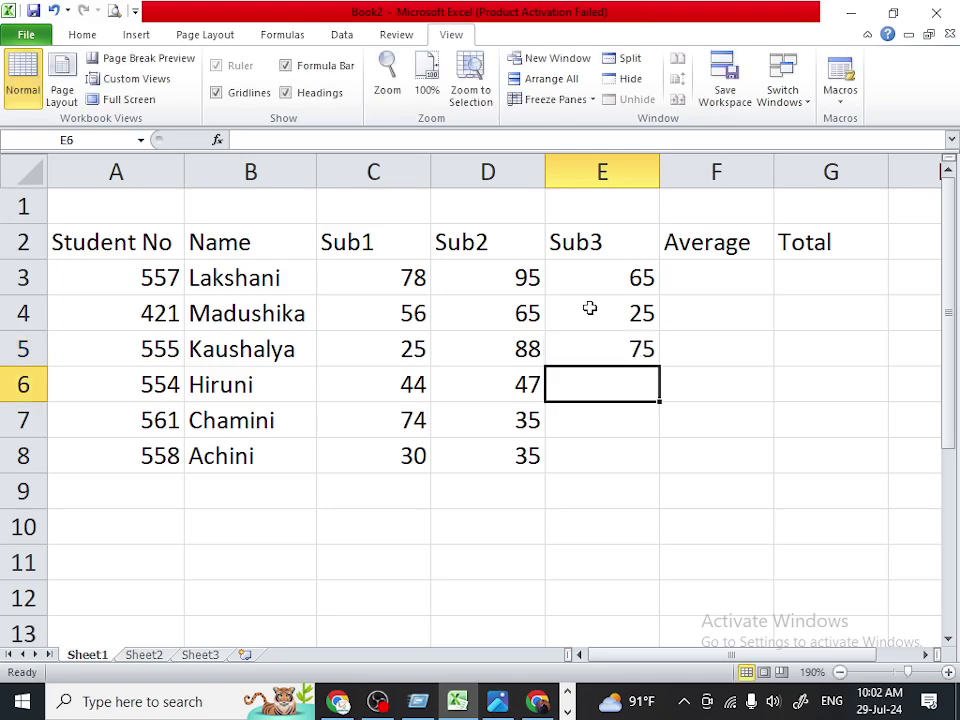
type("62")
key("Return")
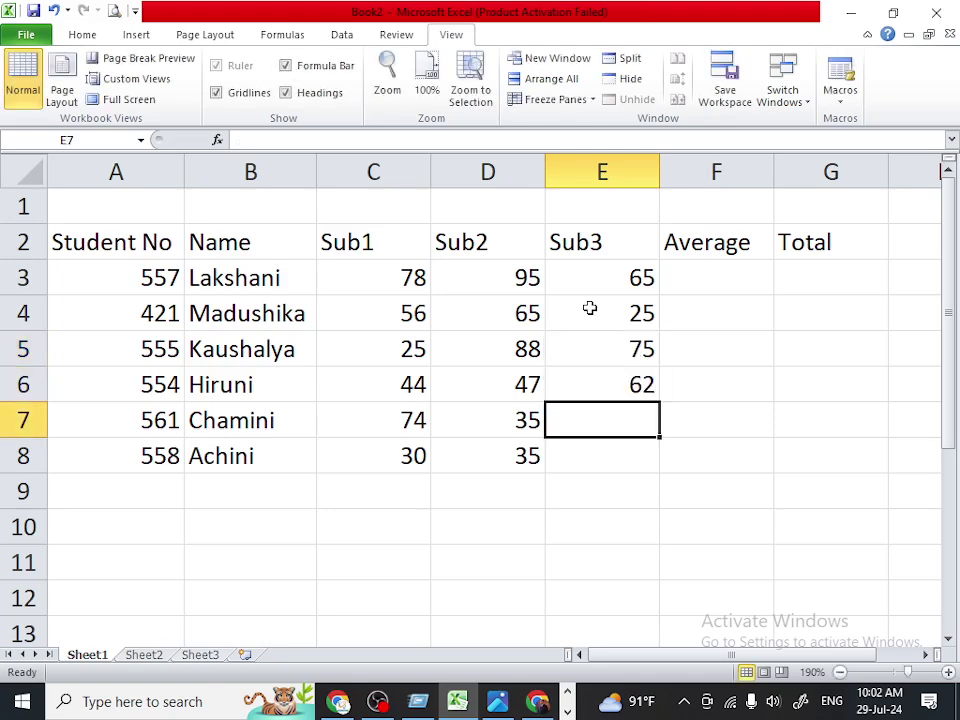
type("54")
key("Return")
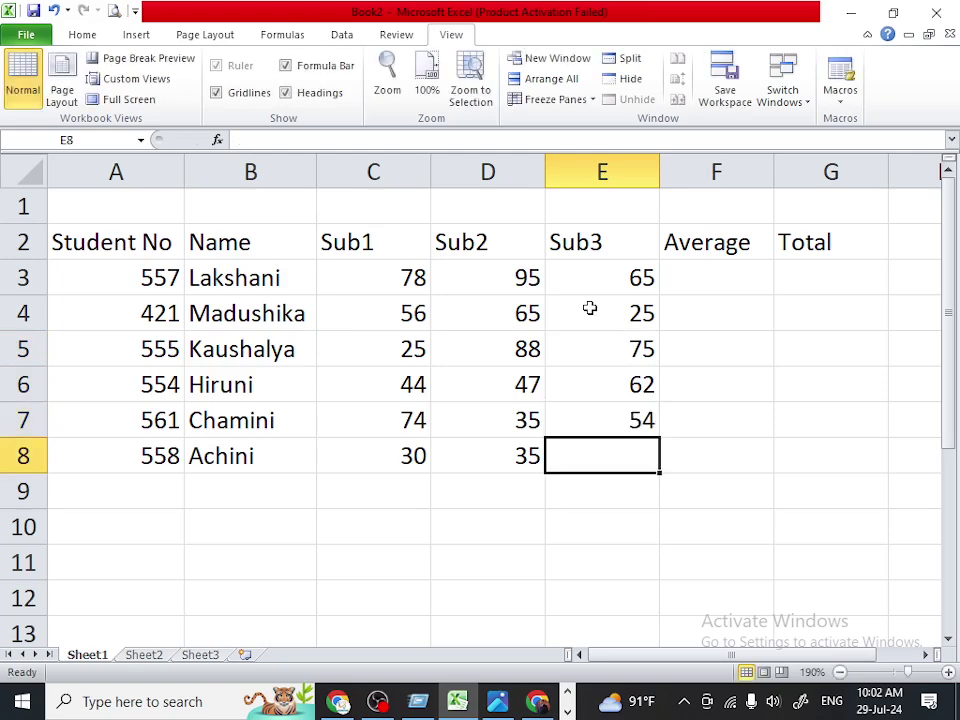
type("13")
key("Return")
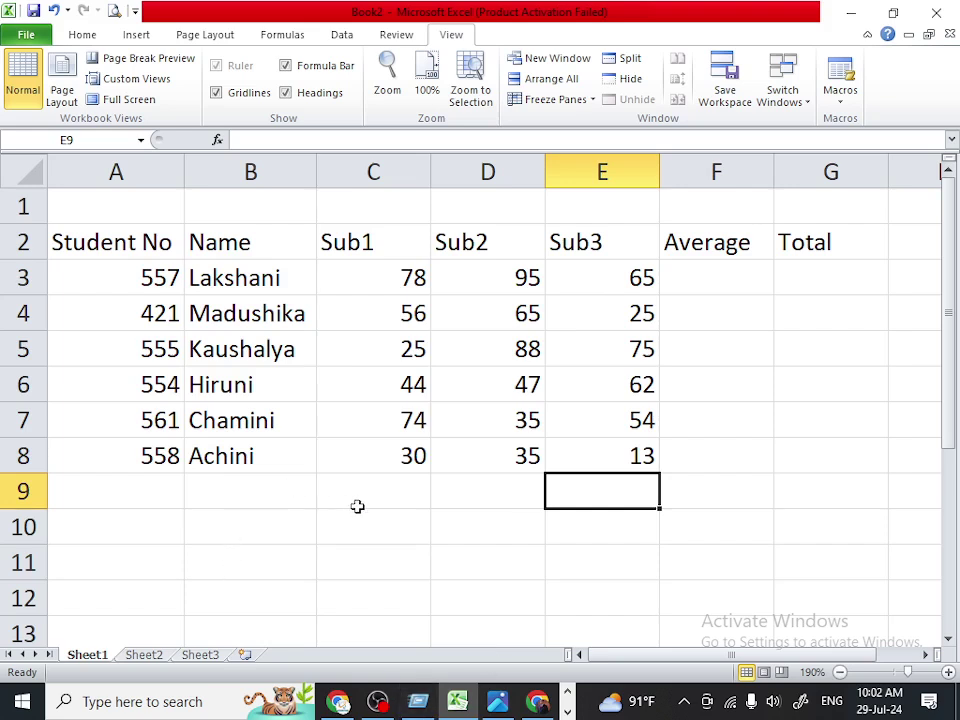
Preview the mark sheet's printout in File > Print, then return to the worksheet.
left_click_drag(75, 242, 808, 313)
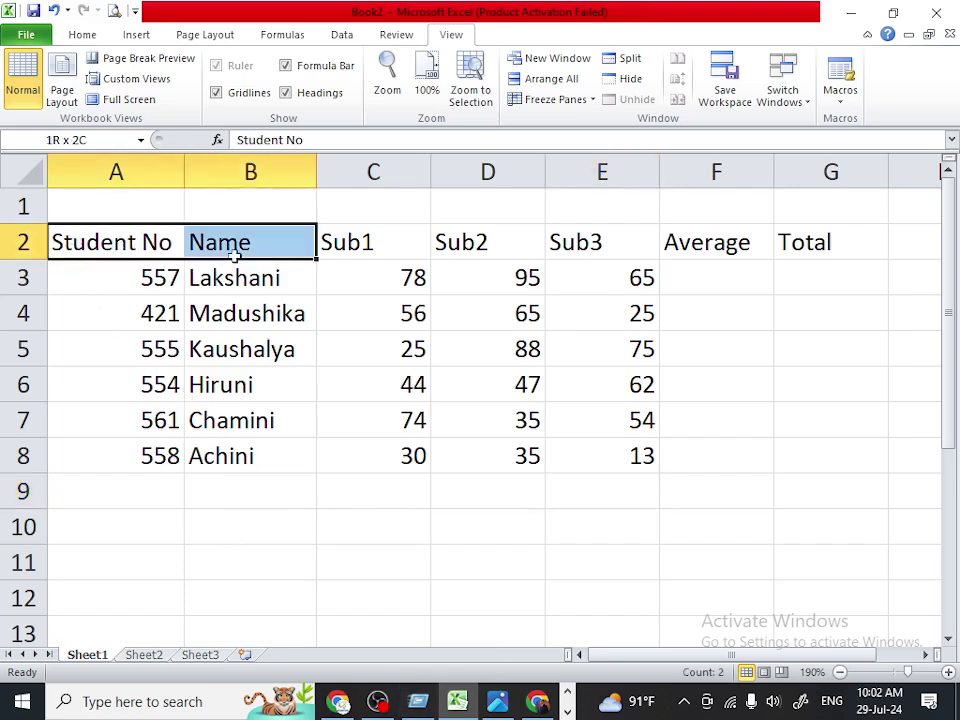
left_click(809, 463)
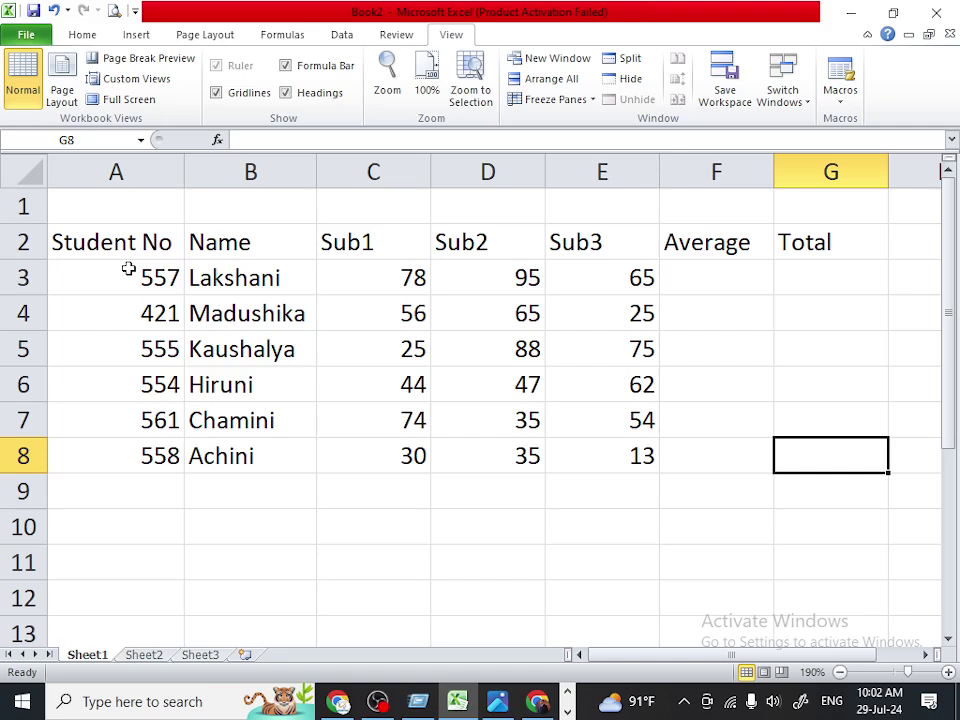
left_click(115, 11)
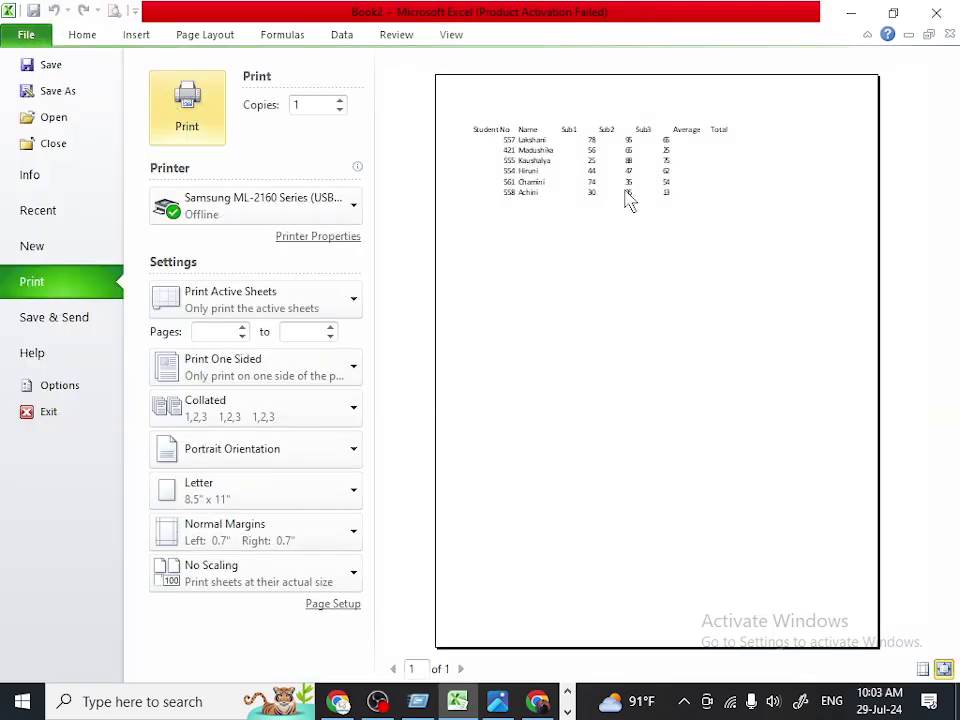
left_click(62, 36)
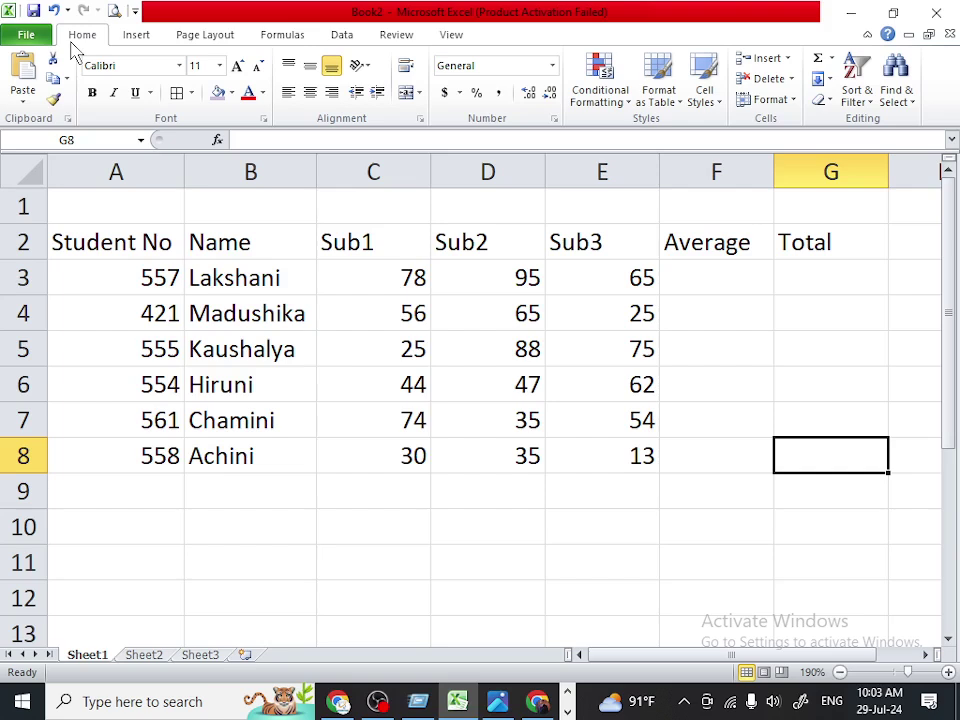
Select the table A2:G8 and give every cell All Borders.
left_click(392, 588)
left_click(95, 243)
mouse_move(95, 243)
left_mouse_down()
mouse_move(783, 420)
mouse_move(778, 448)
left_mouse_up()
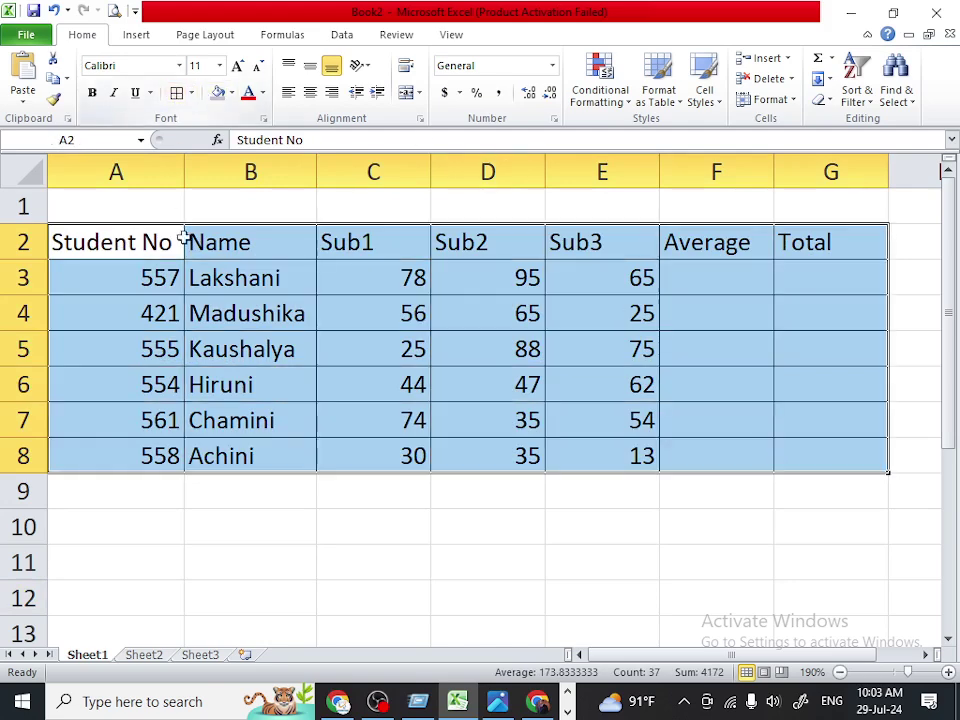
left_click(250, 348)
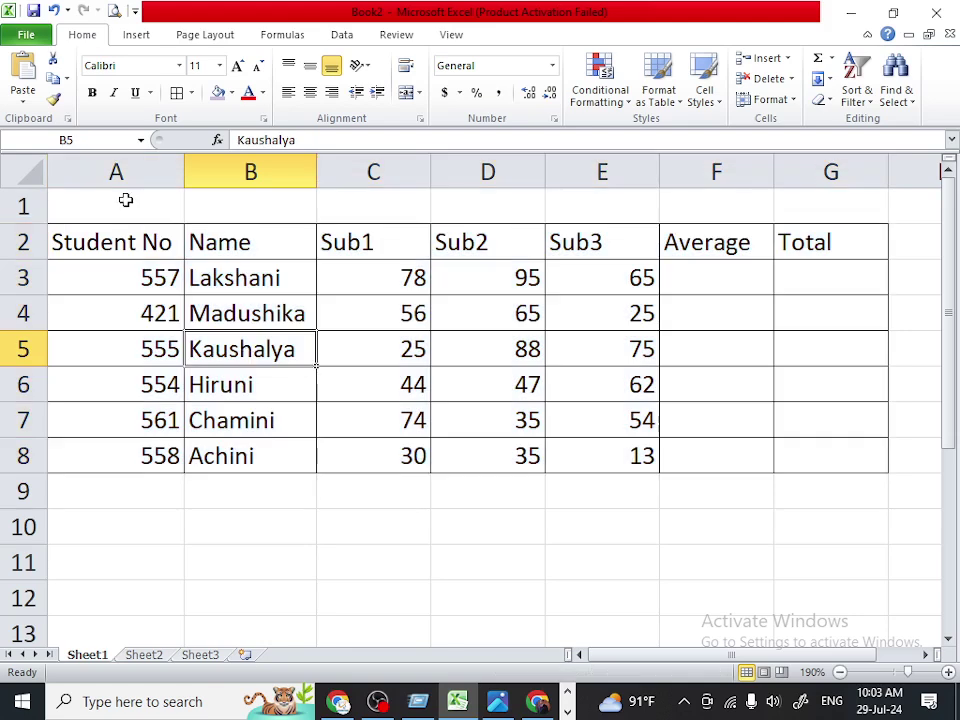
left_click_drag(126, 205, 790, 208)
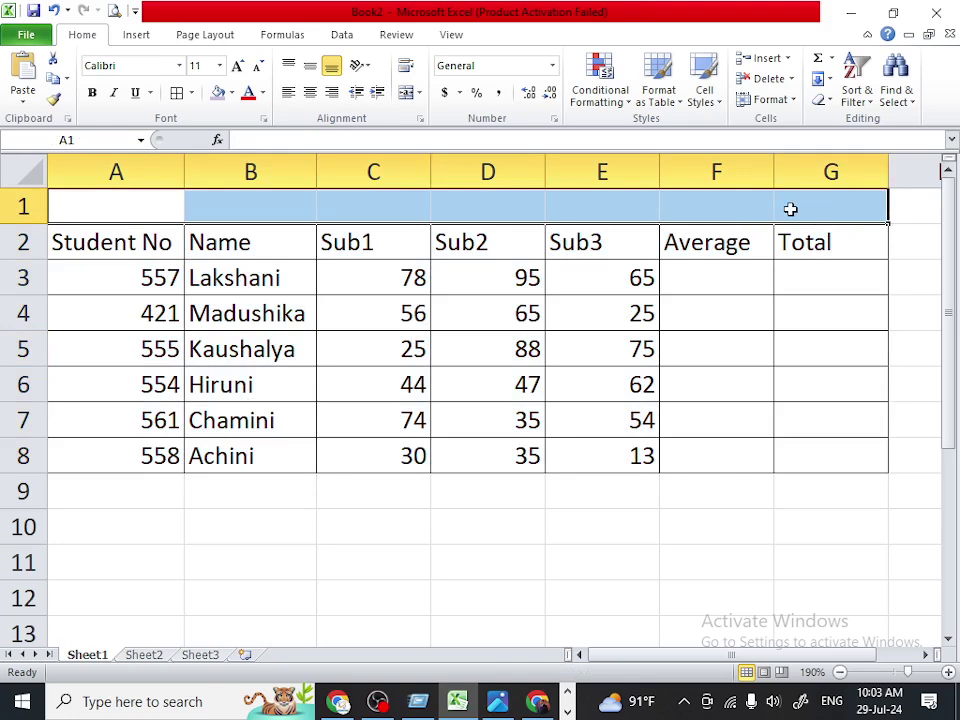
Enter the title 'Student Mark Sheet' in cell A1.
left_click(98, 194)
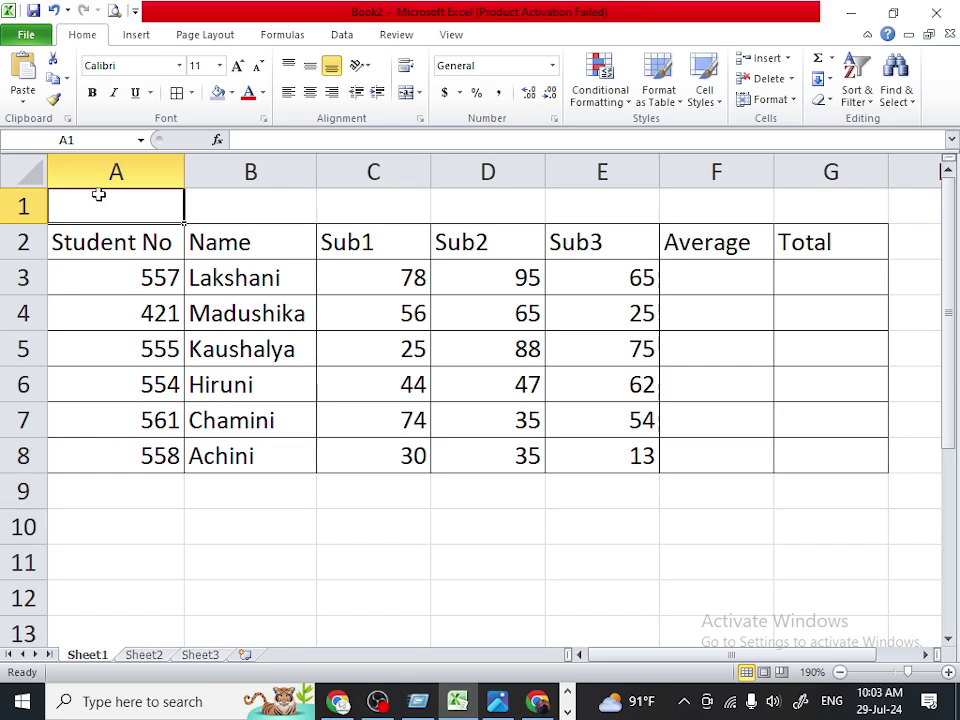
type("S")
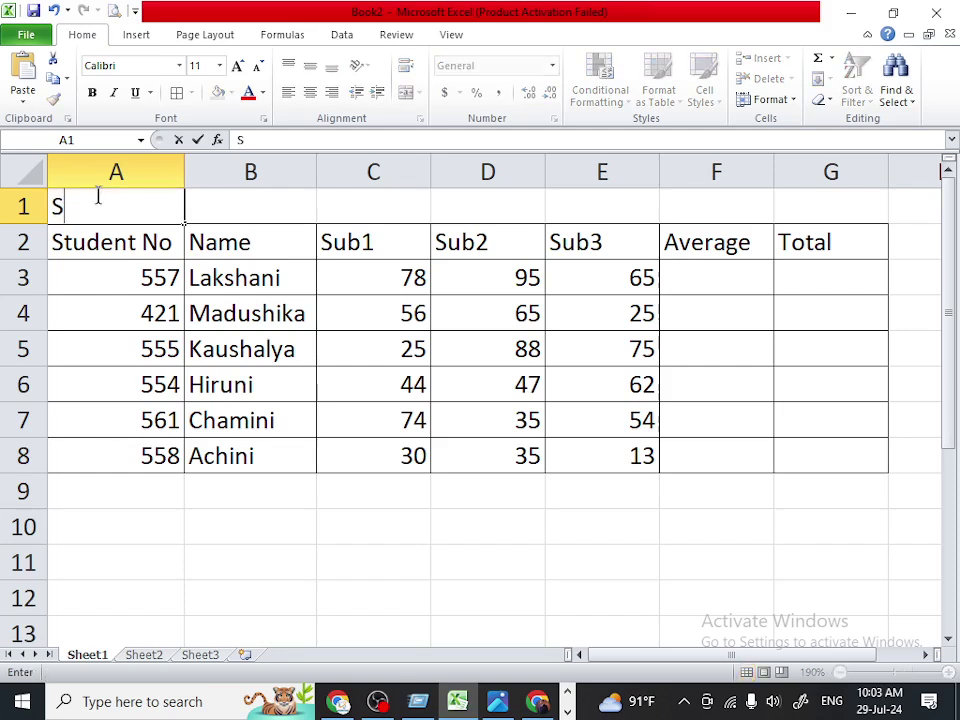
type("tudent M")
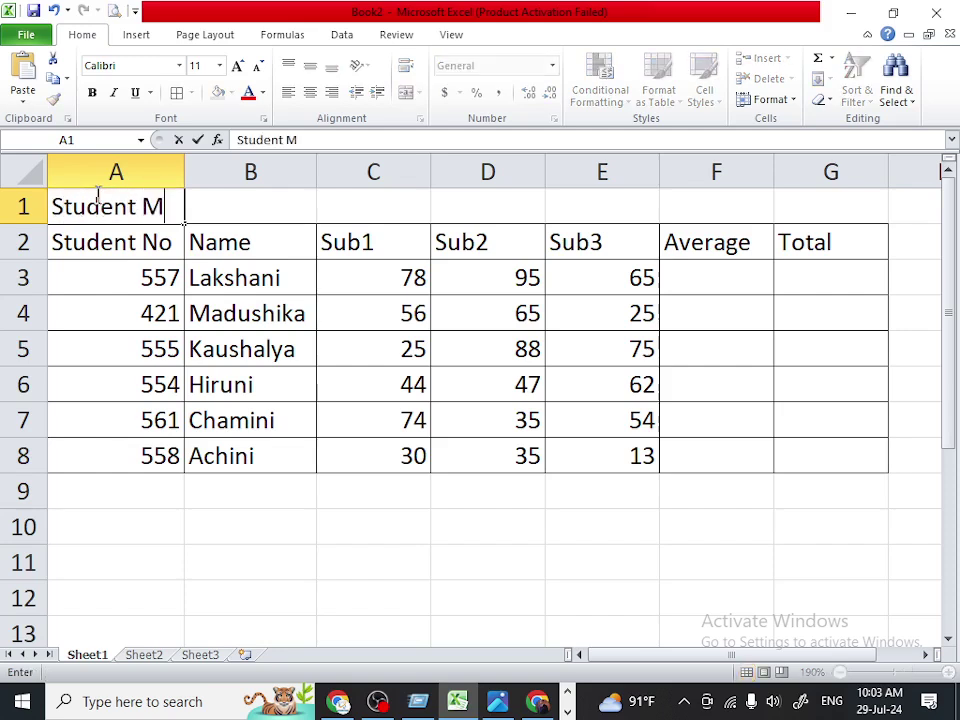
type("ark She")
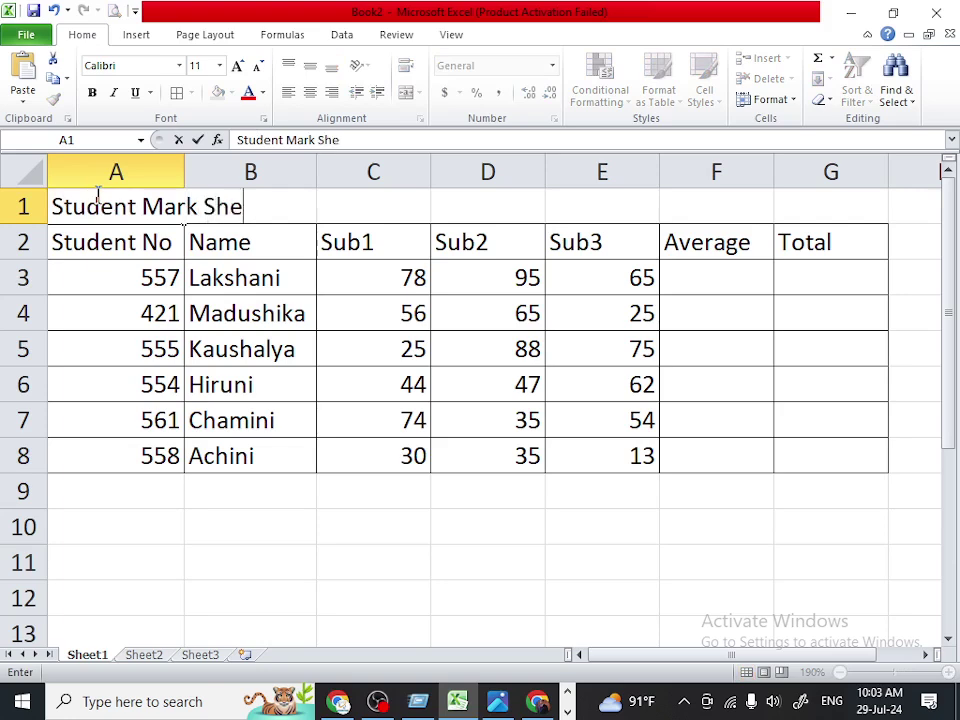
type("et")
key("Return")
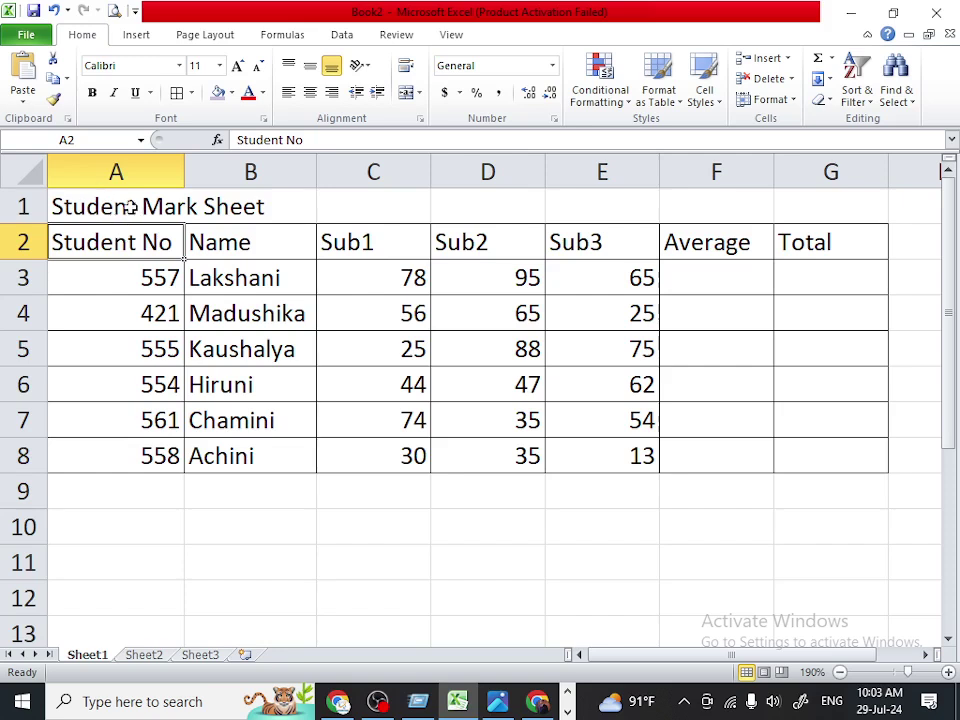
Merge and centre the title across A1:G1.
left_click_drag(90, 206, 810, 207)
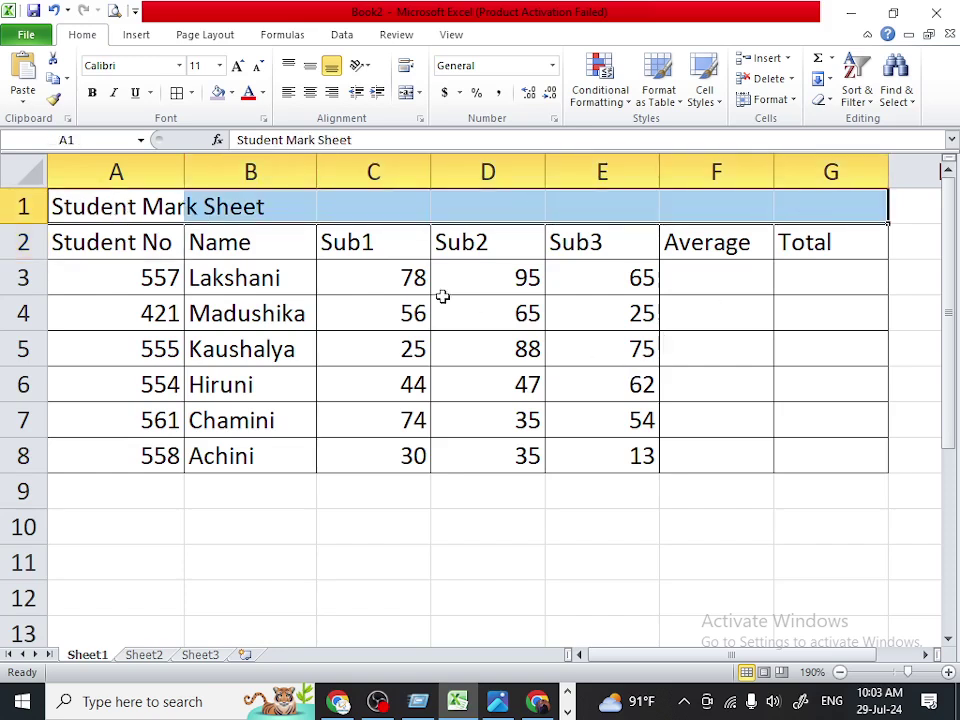
left_click(137, 287)
left_click(140, 197)
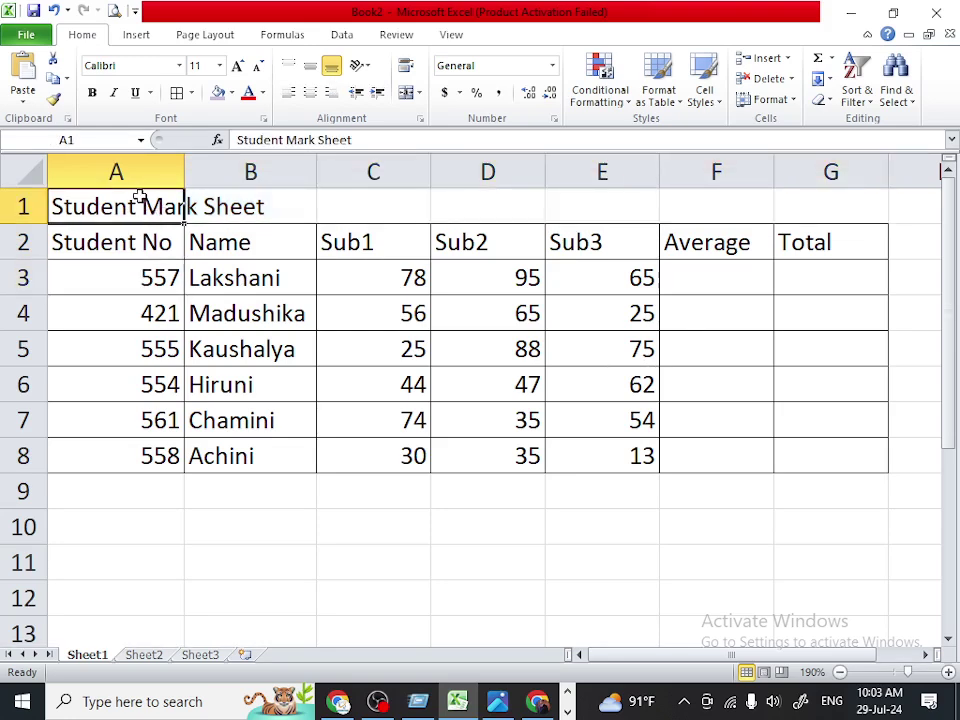
left_click_drag(140, 197, 787, 198)
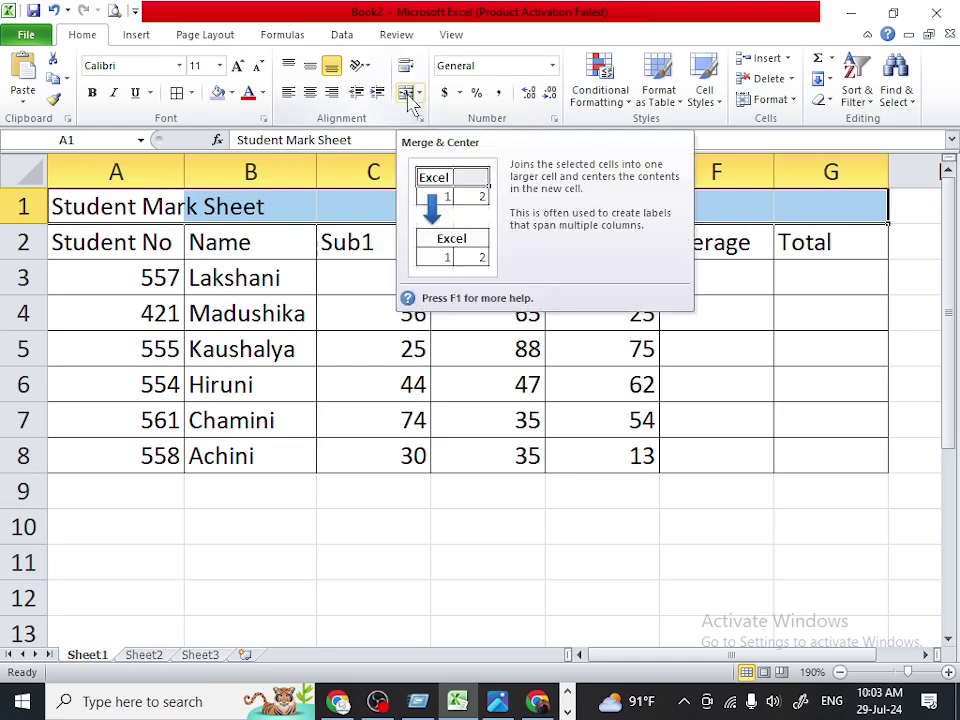
left_click(420, 93)
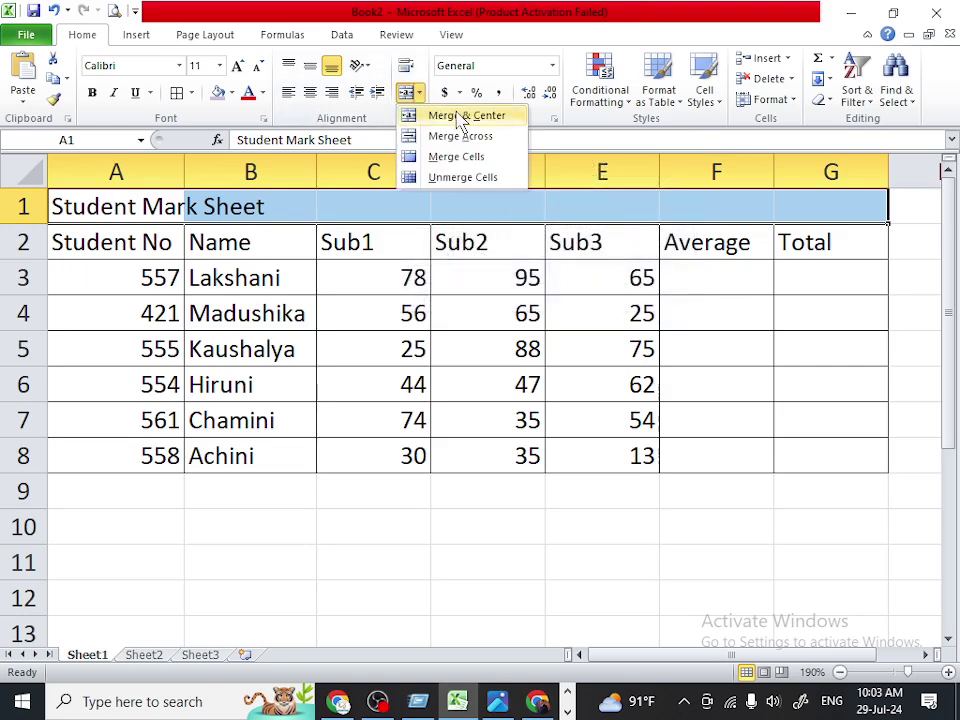
left_click(461, 116)
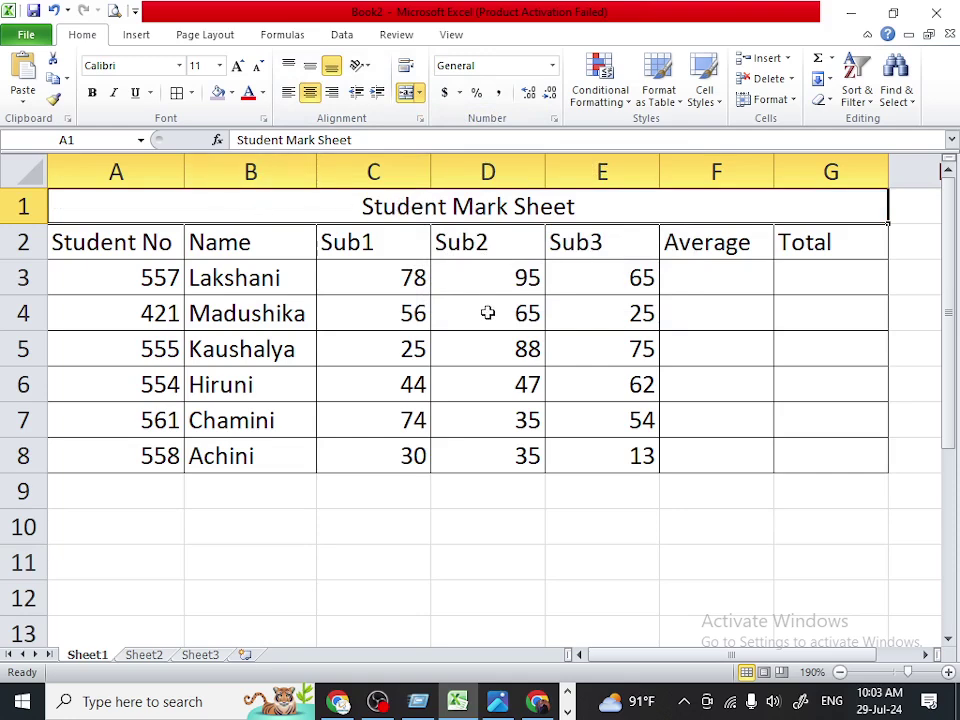
Make the A2:G2 headings bold and centred.
left_click(413, 420)
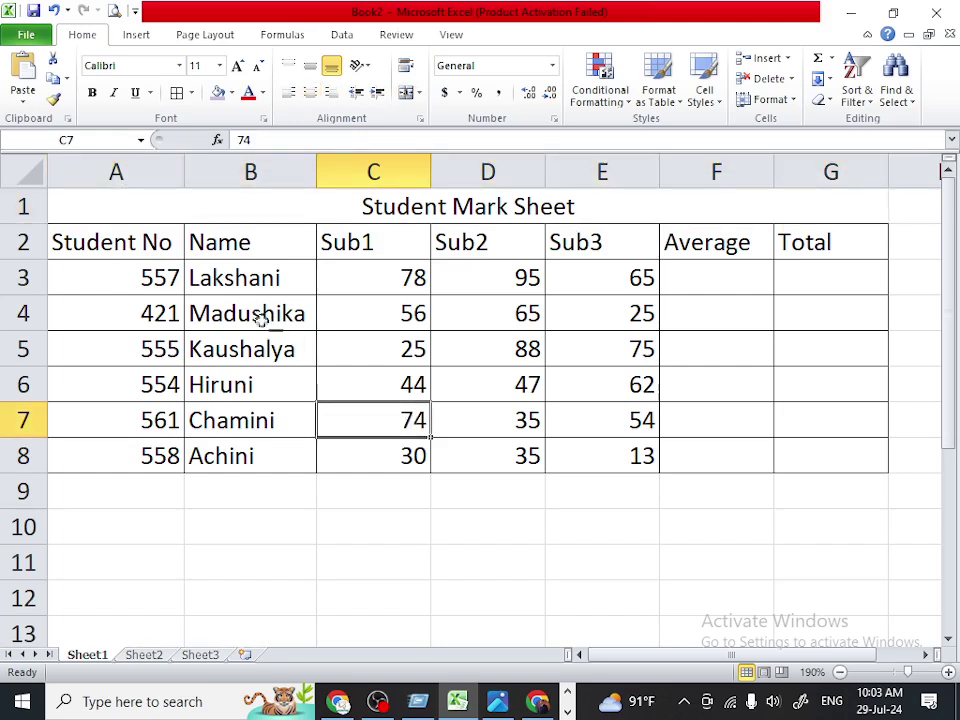
mouse_move(133, 242)
left_mouse_down()
mouse_move(748, 232)
mouse_move(805, 242)
left_mouse_up()
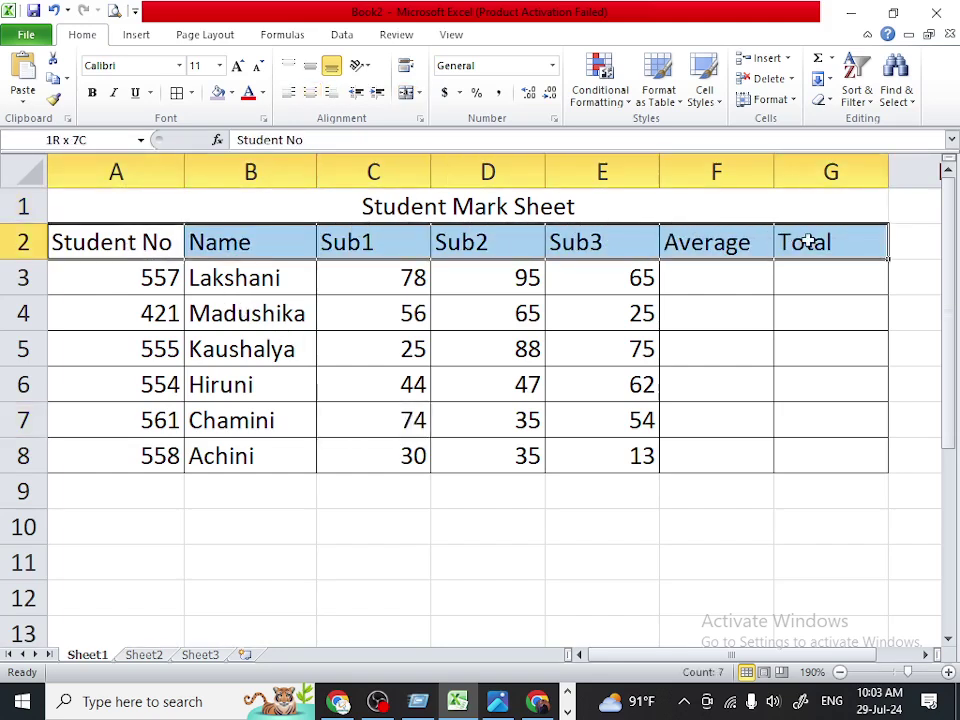
left_click(91, 93)
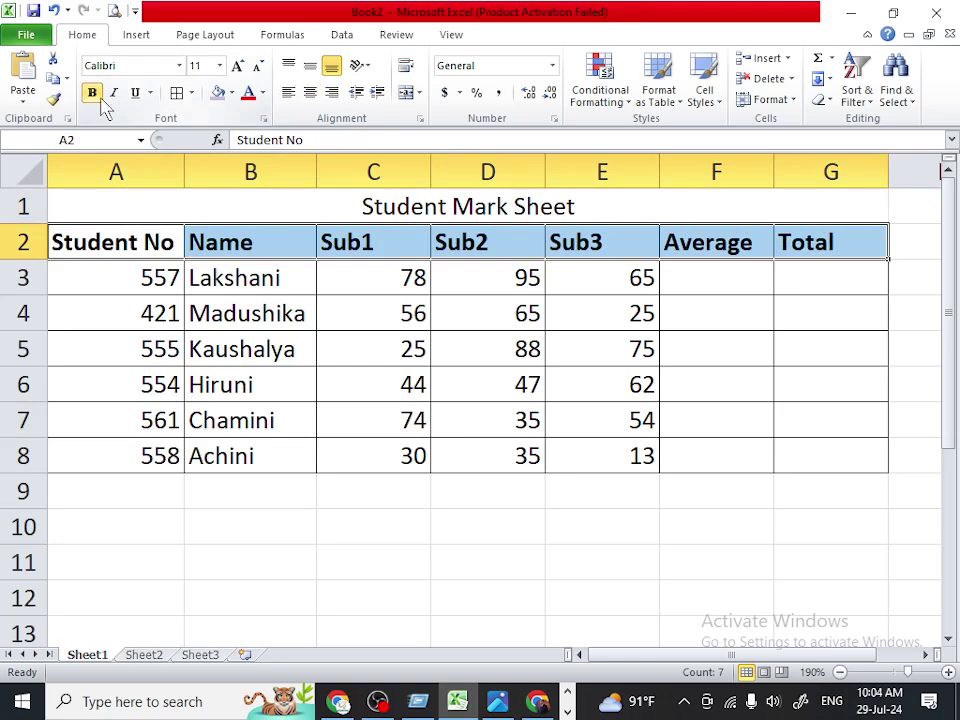
left_click(310, 93)
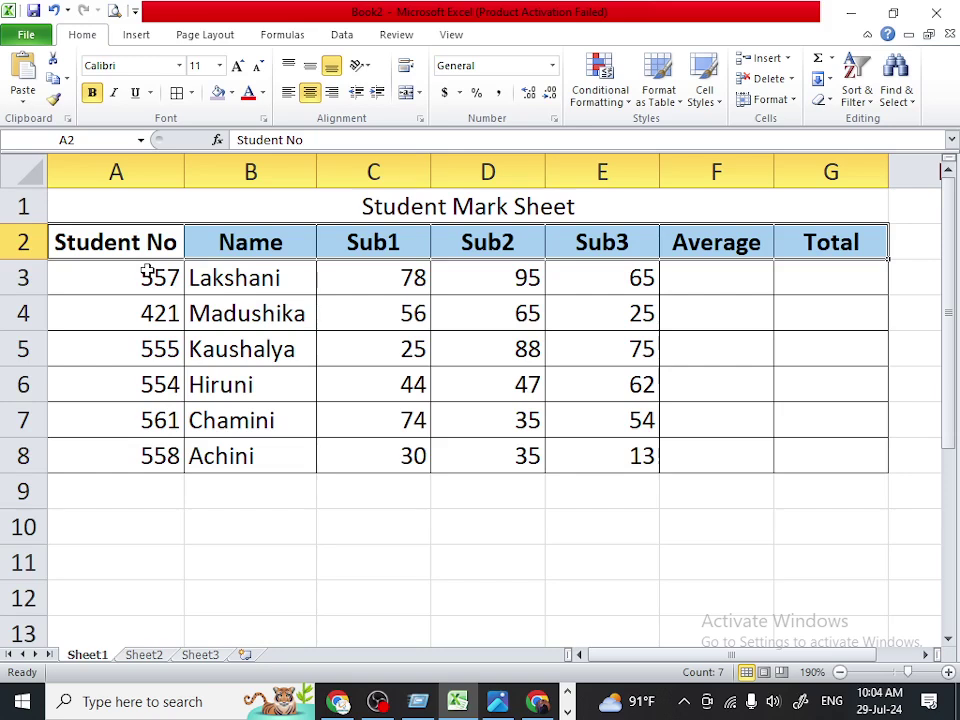
Centre the student numbers in A3:A8.
left_click_drag(107, 279, 105, 445)
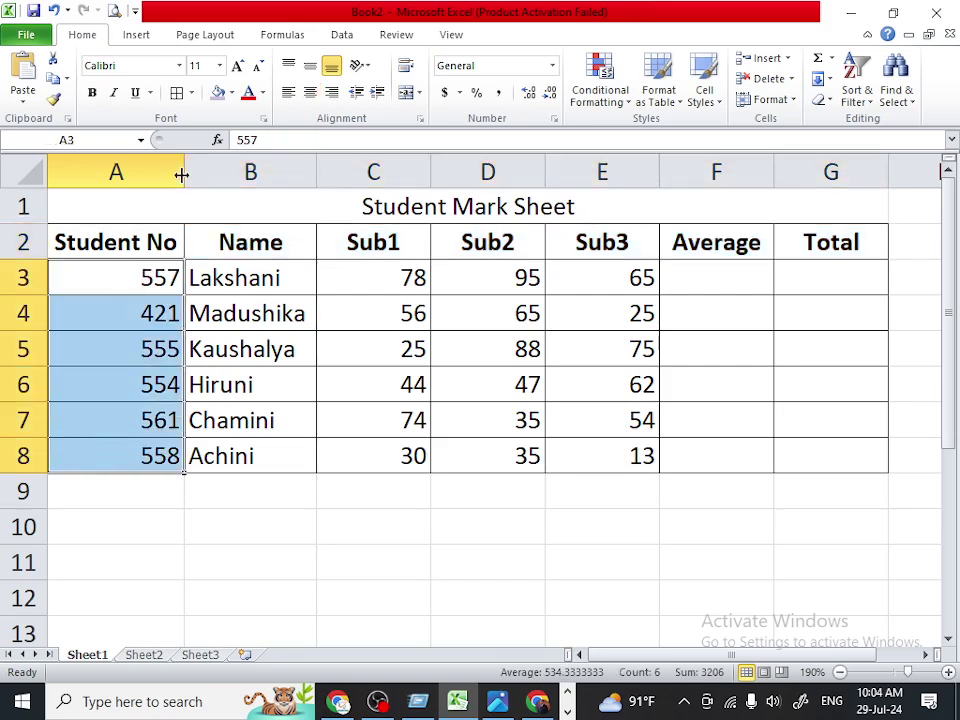
left_click(310, 92)
left_click(148, 347)
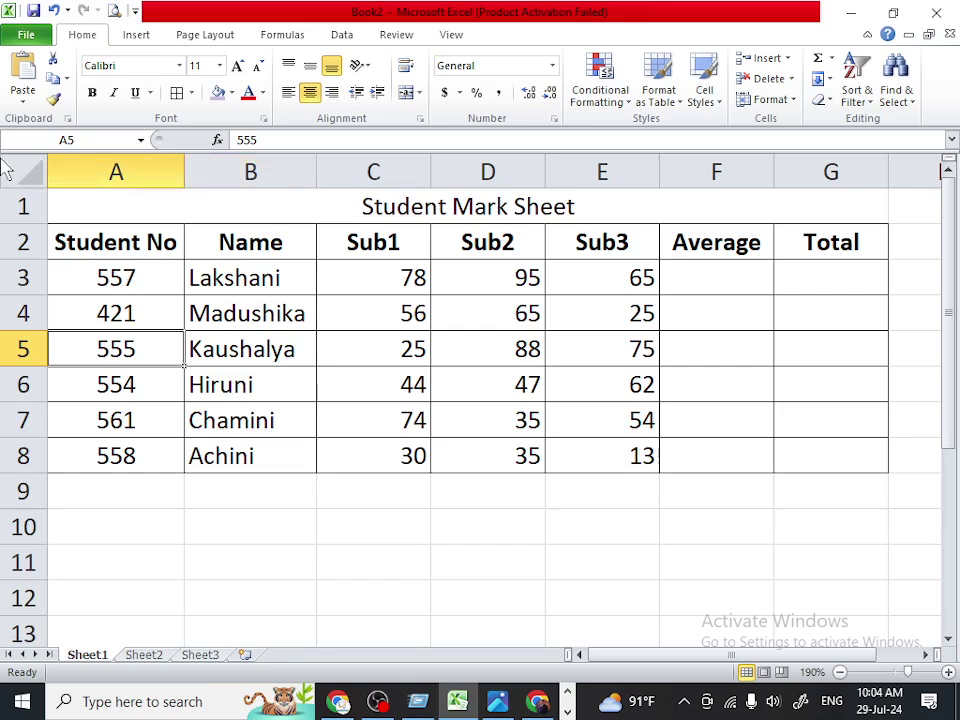
left_click_drag(81, 242, 793, 250)
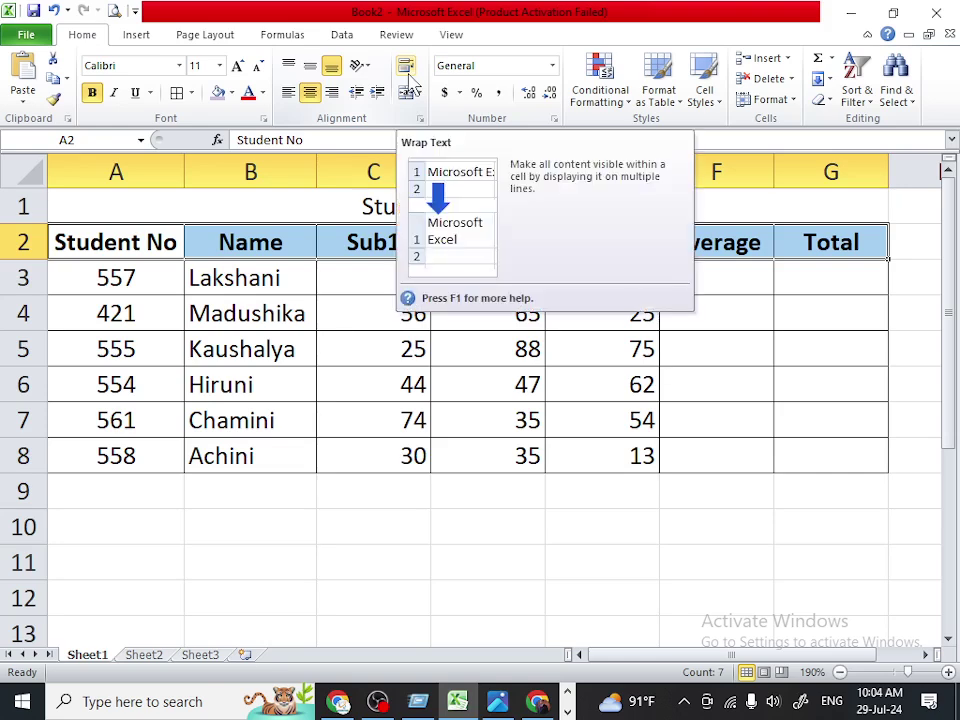
Wrap the row 2 headings, heighten row 2, narrow column A, and widen column B to 11.86.
left_click(407, 68)
left_click_drag(183, 170, 130, 171)
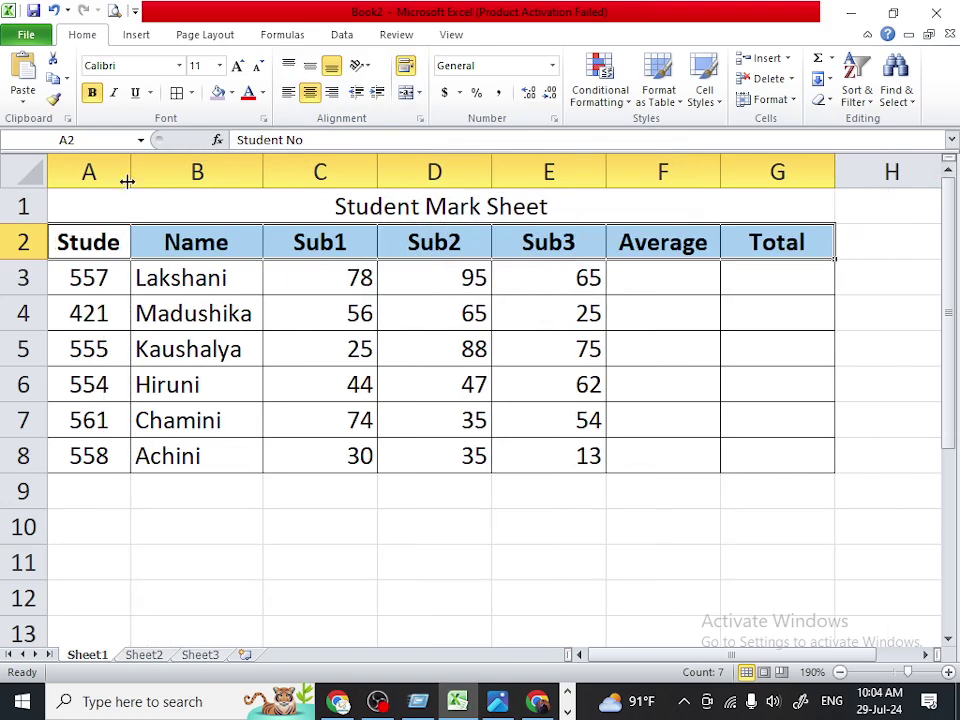
left_click_drag(30, 260, 30, 281)
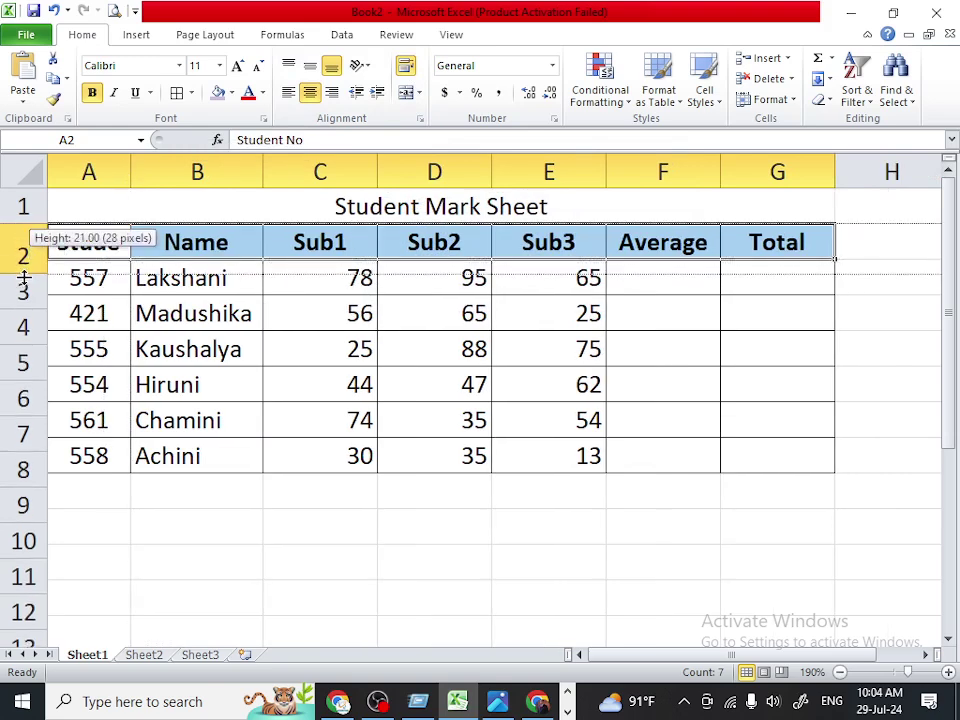
left_click_drag(130, 170, 155, 174)
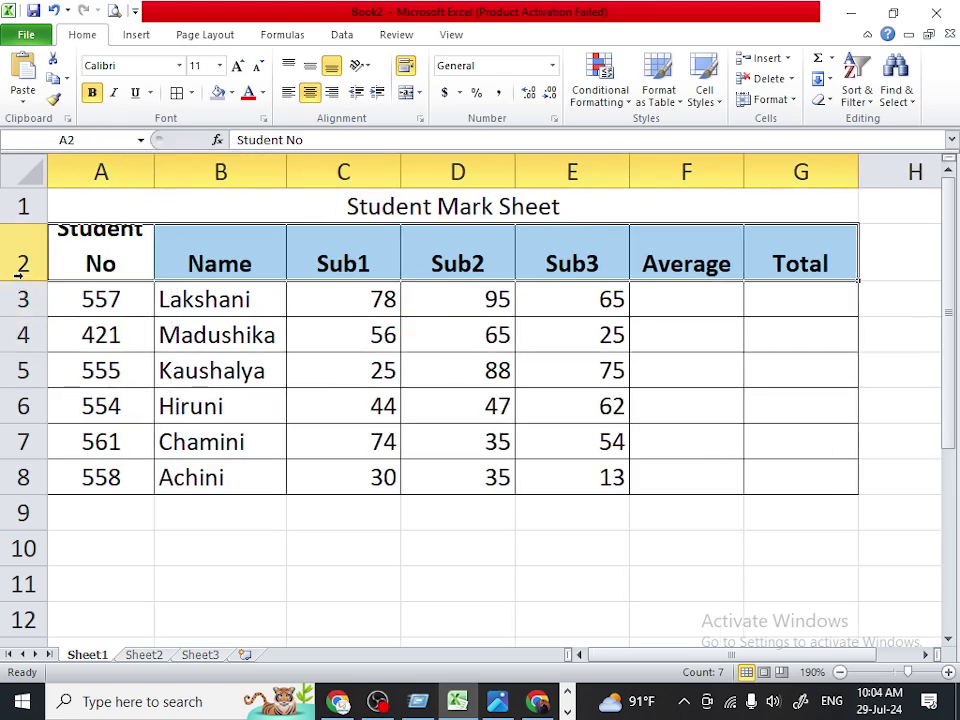
left_click_drag(24, 280, 25, 300)
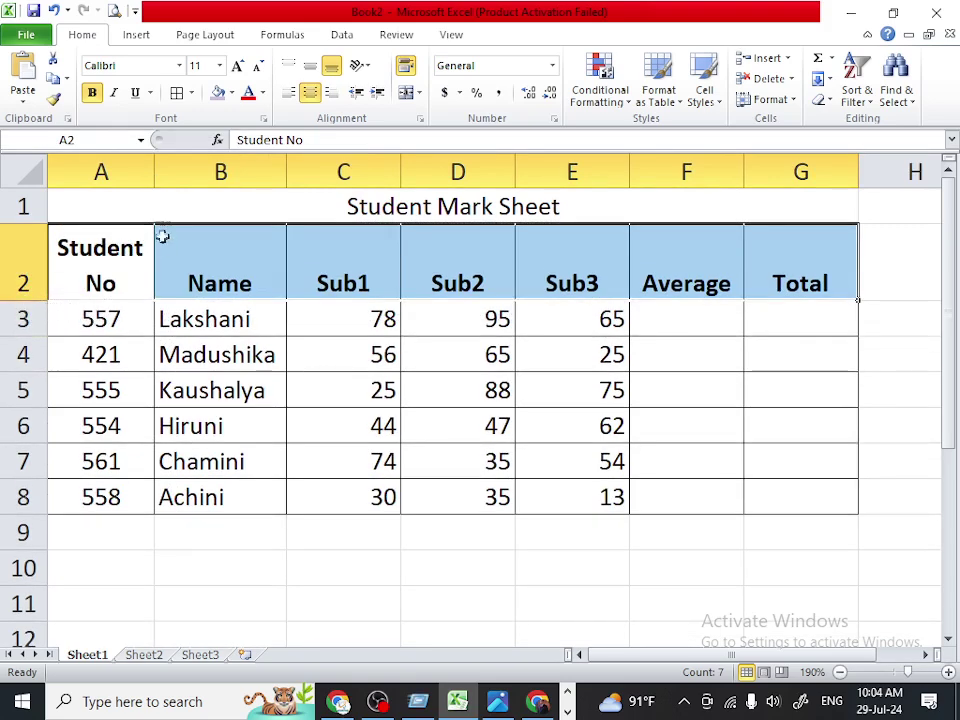
left_click_drag(155, 180, 147, 174)
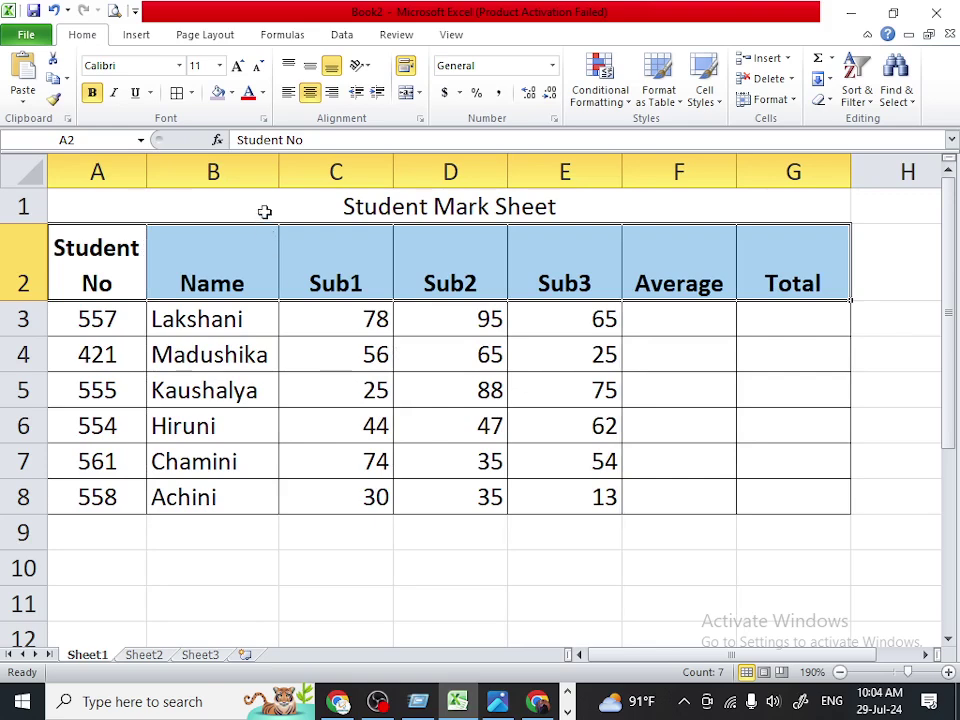
left_click_drag(279, 175, 589, 170)
Give columns C to E (Sub1–Sub3) a common narrower width through Format > Column Width.
left_click(332, 358)
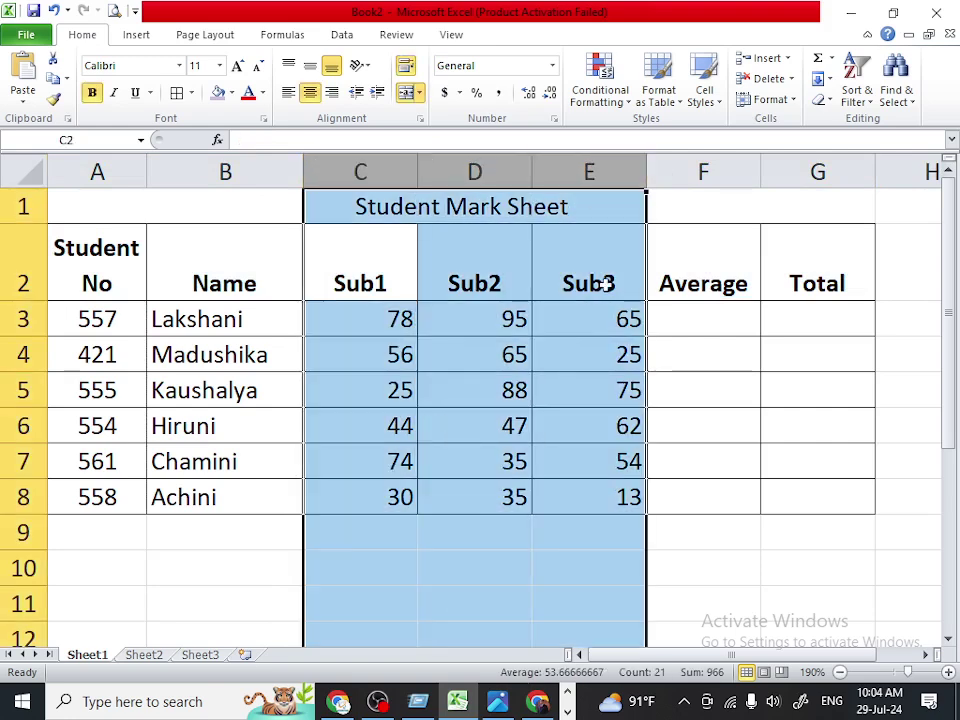
left_click(797, 102)
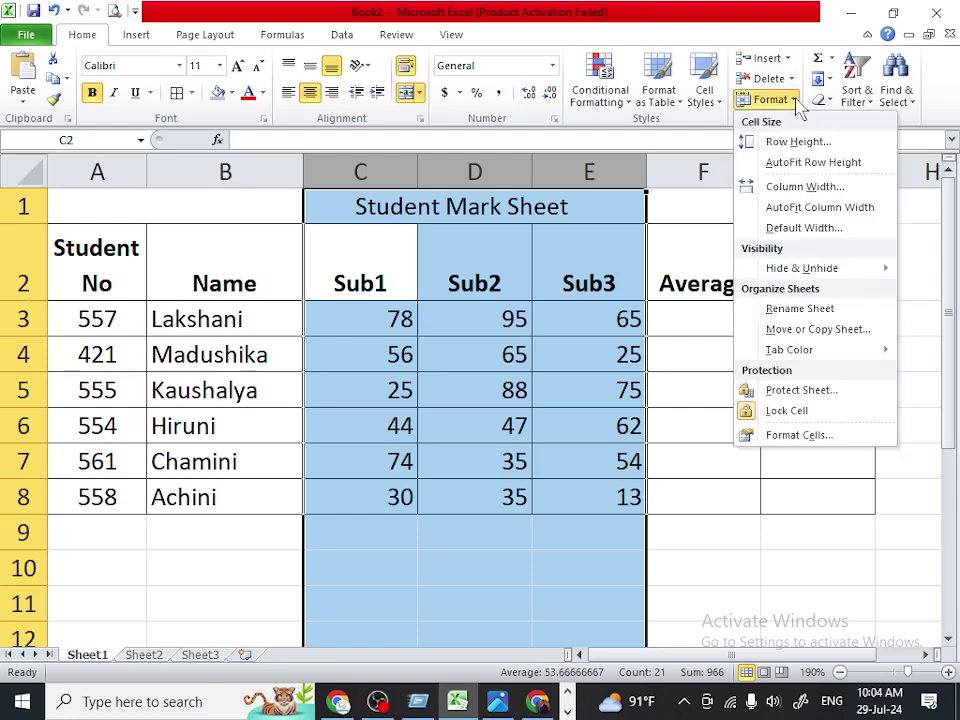
left_click(780, 187)
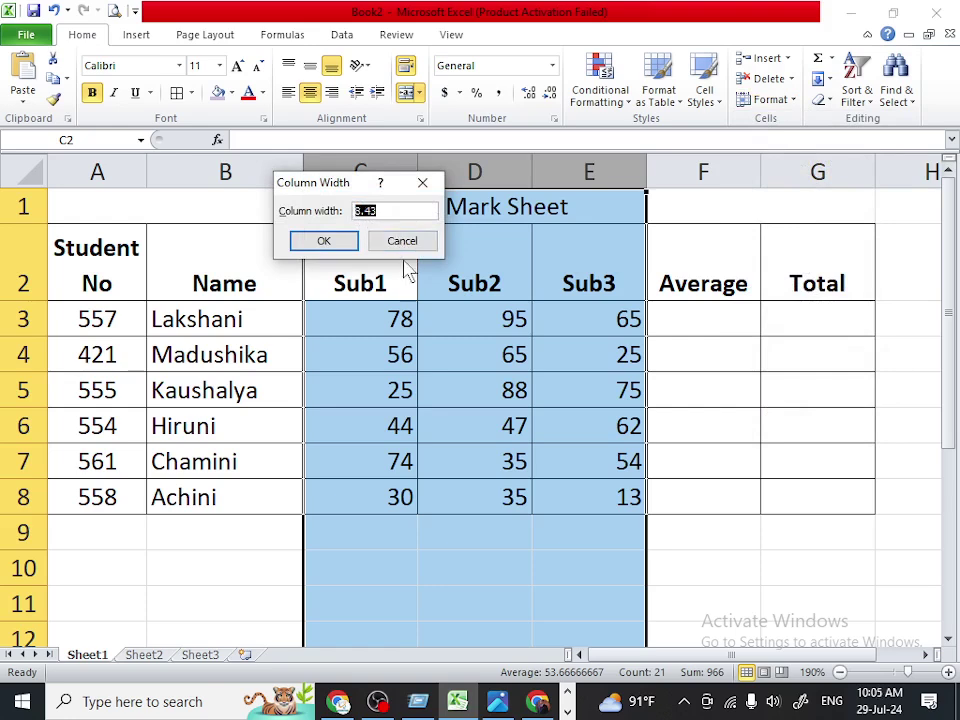
type("4")
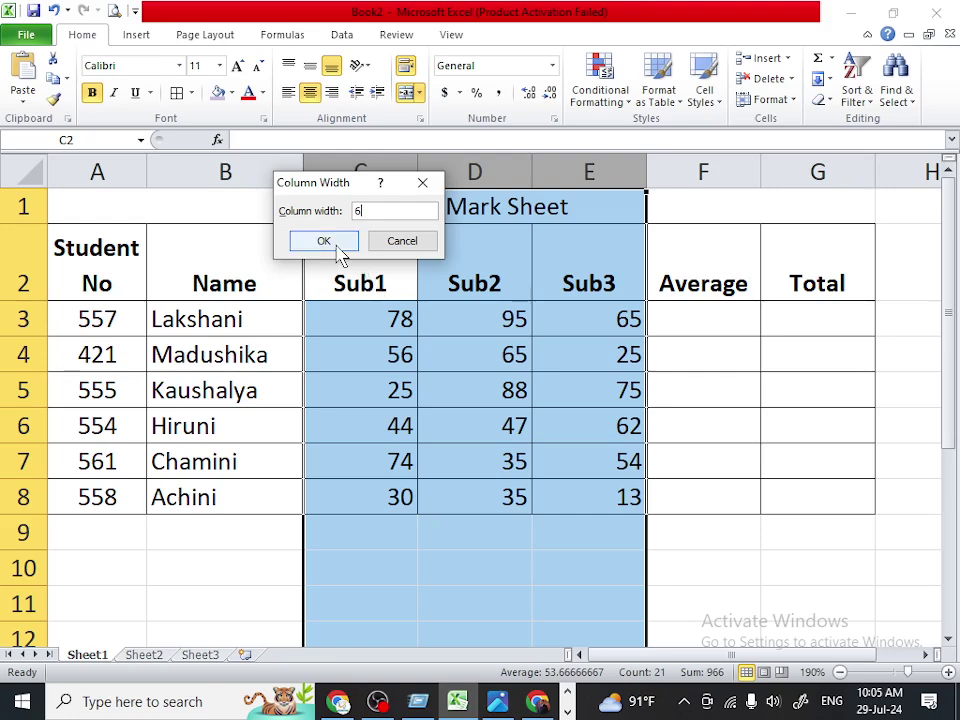
left_click(334, 243)
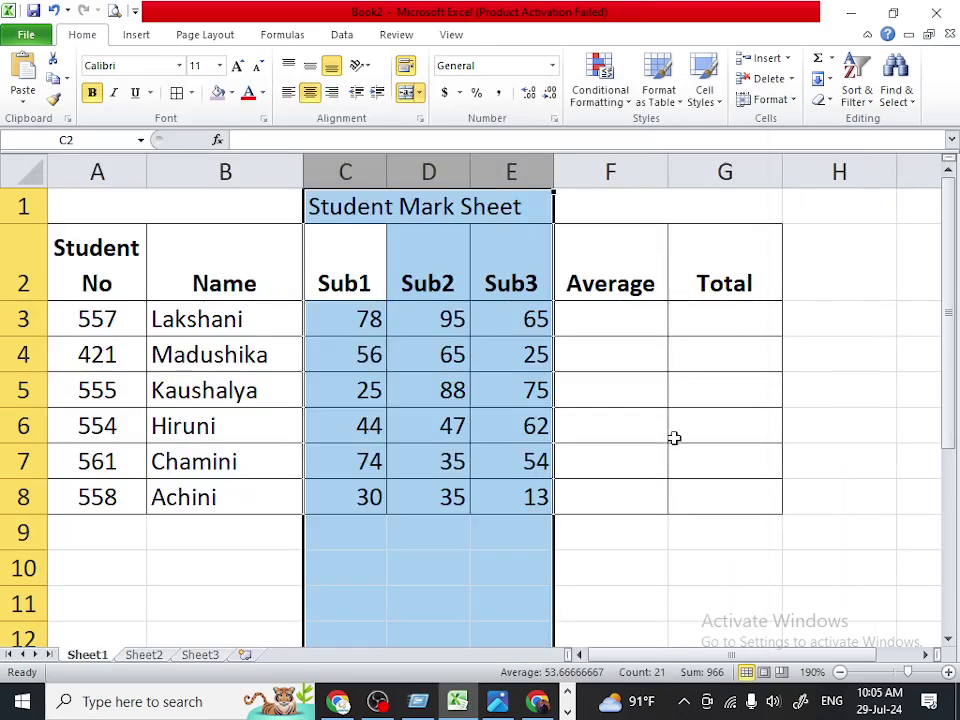
left_click(674, 438)
left_click(598, 284)
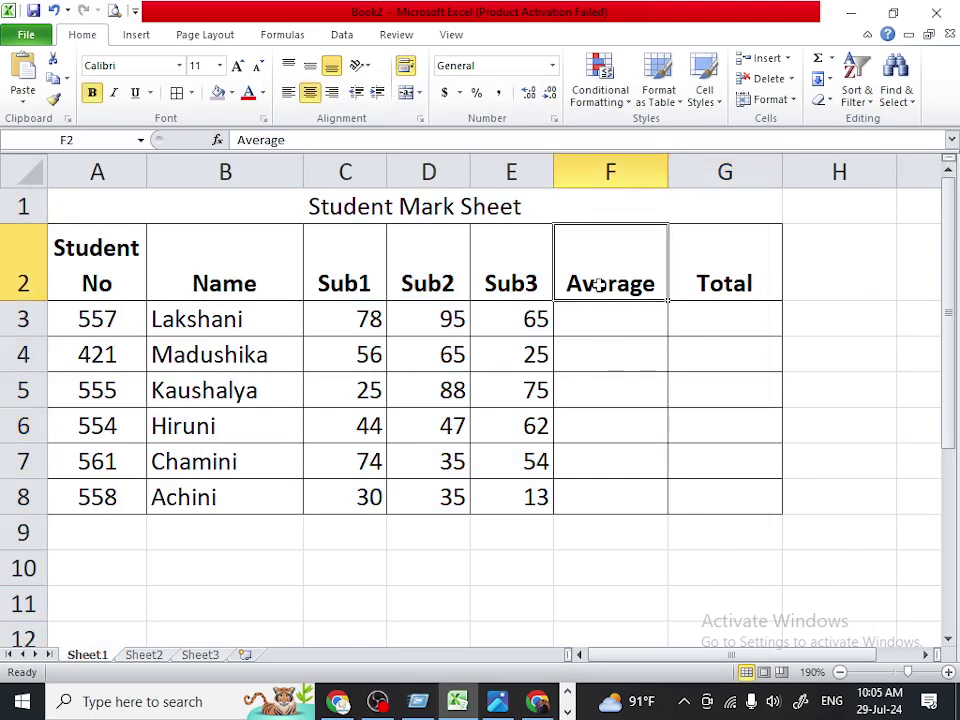
left_click(626, 378)
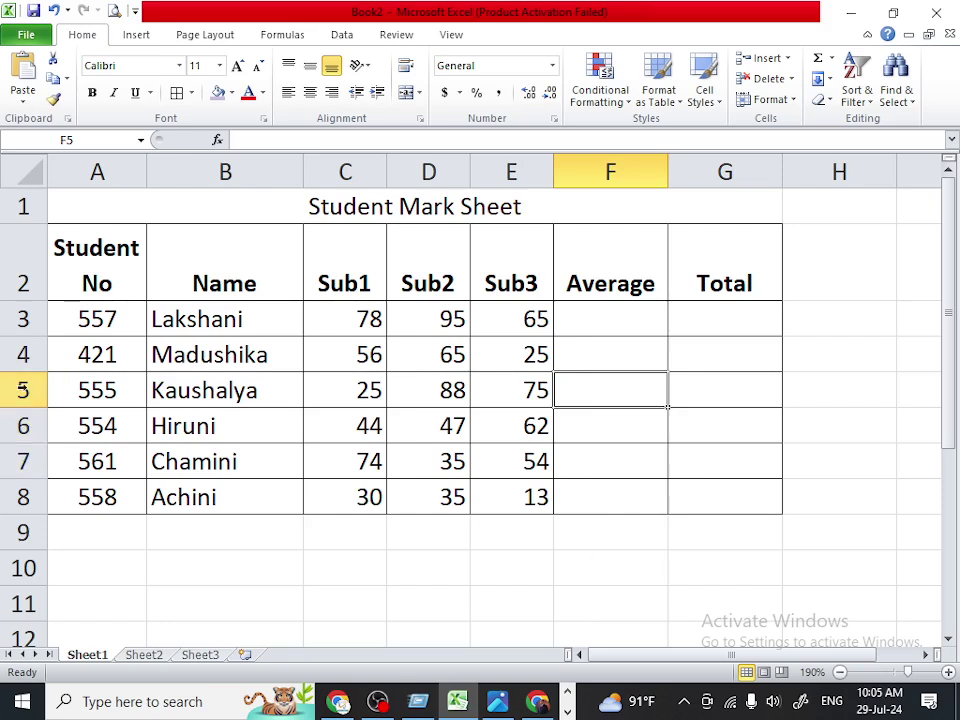
left_click(300, 276)
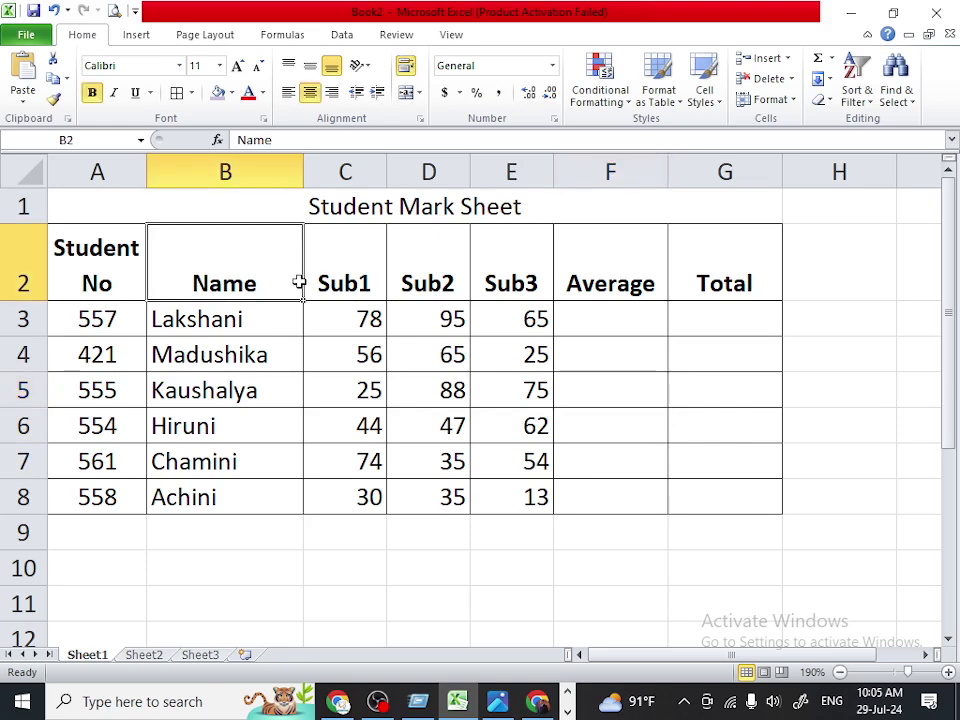
left_click(89, 270)
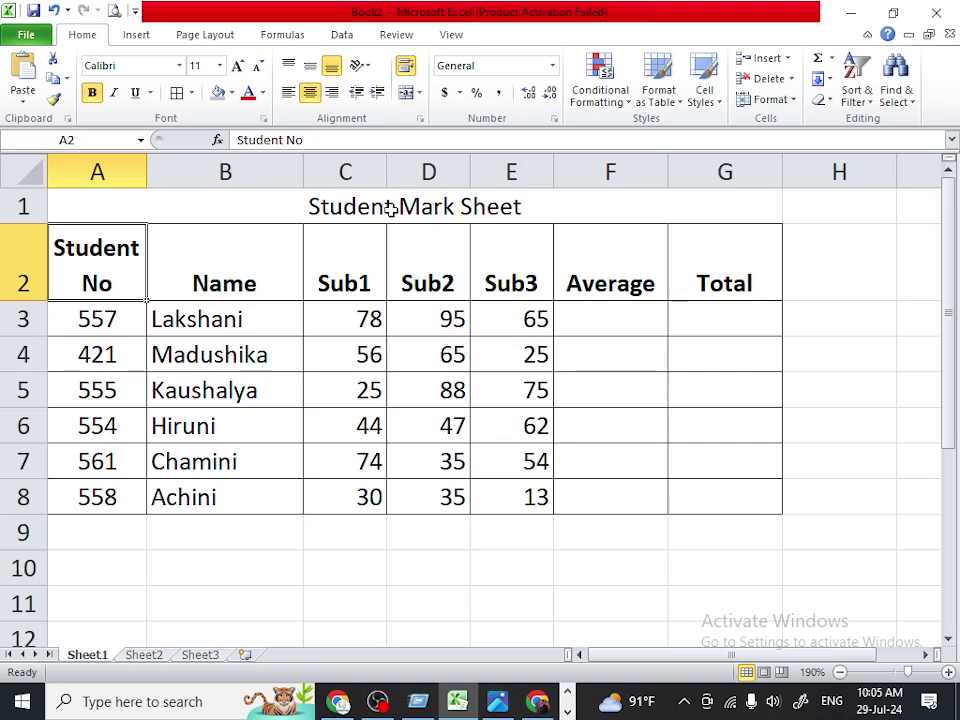
left_click(391, 207)
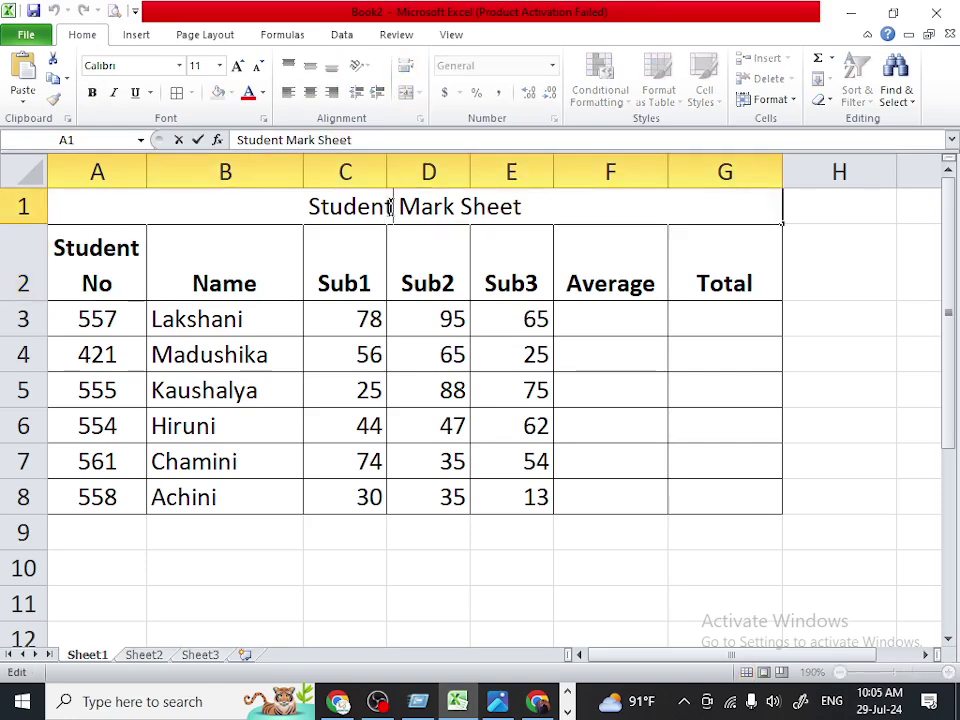
left_click(365, 237)
left_click(373, 207)
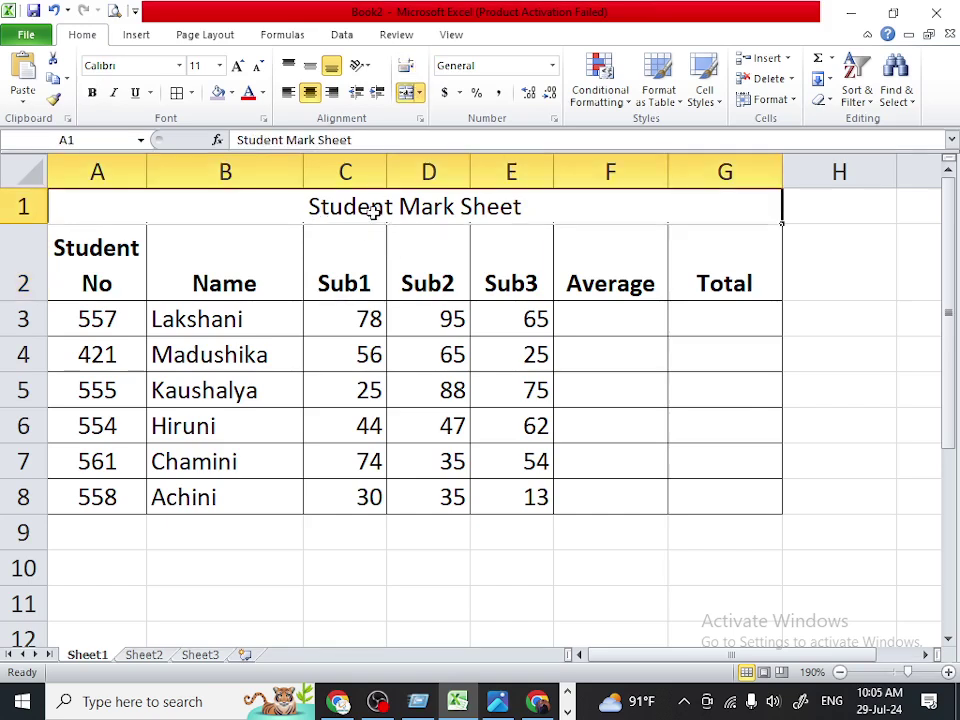
key("F2")
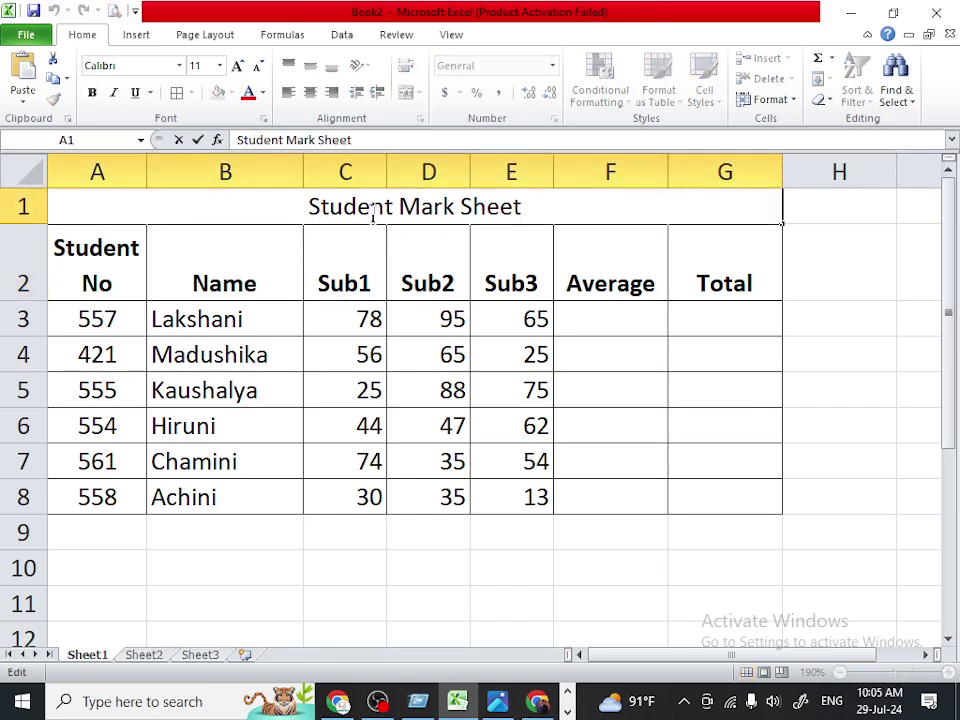
left_click(548, 347)
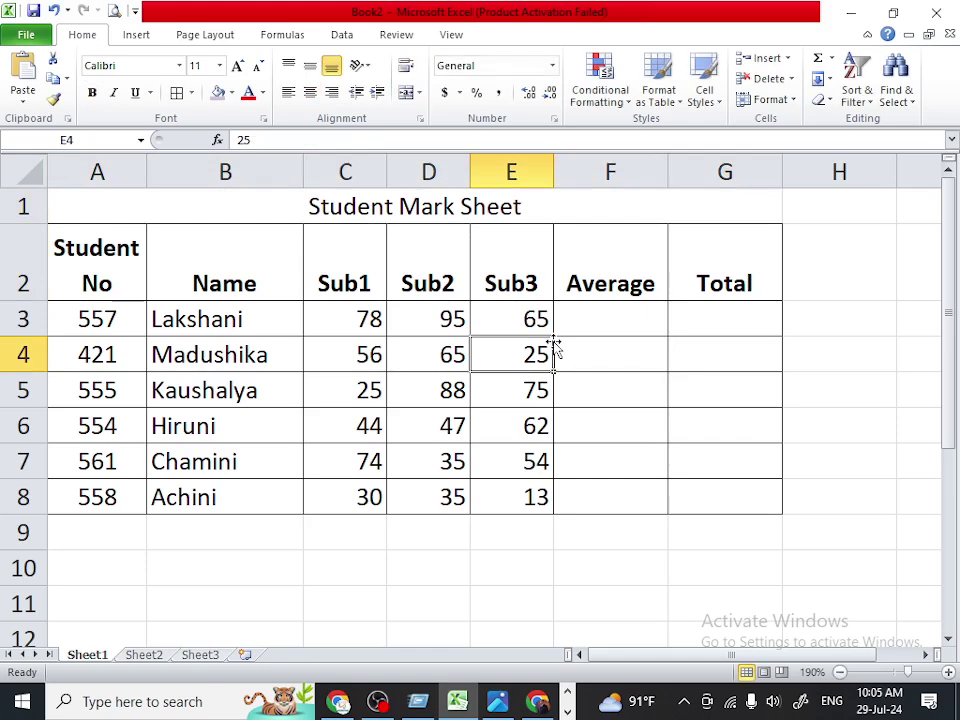
left_click(370, 208)
double_click(370, 208)
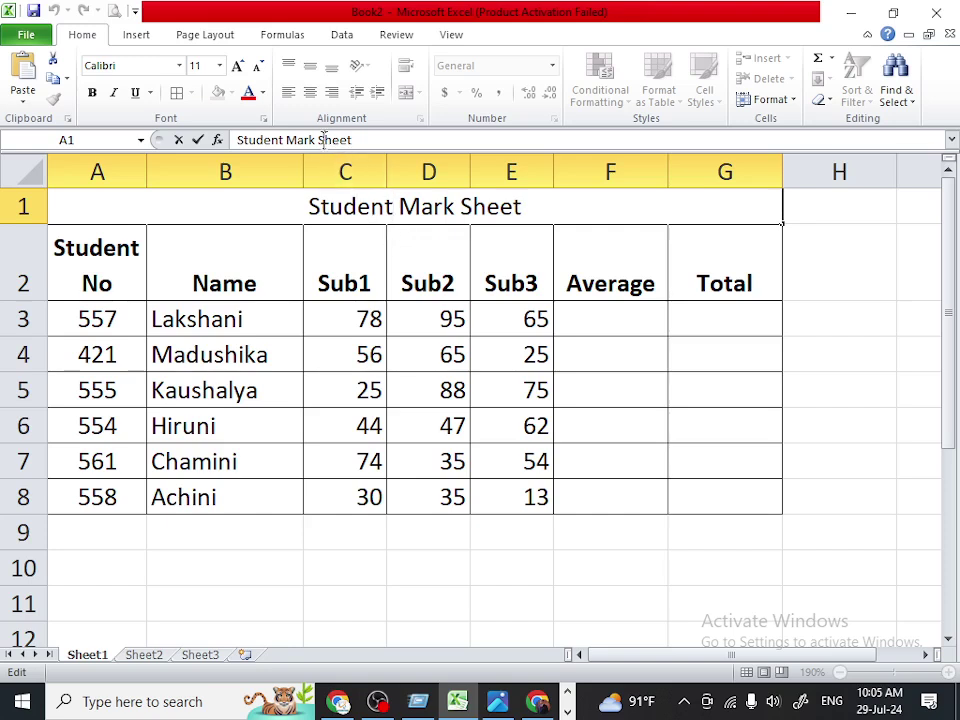
key("Escape")
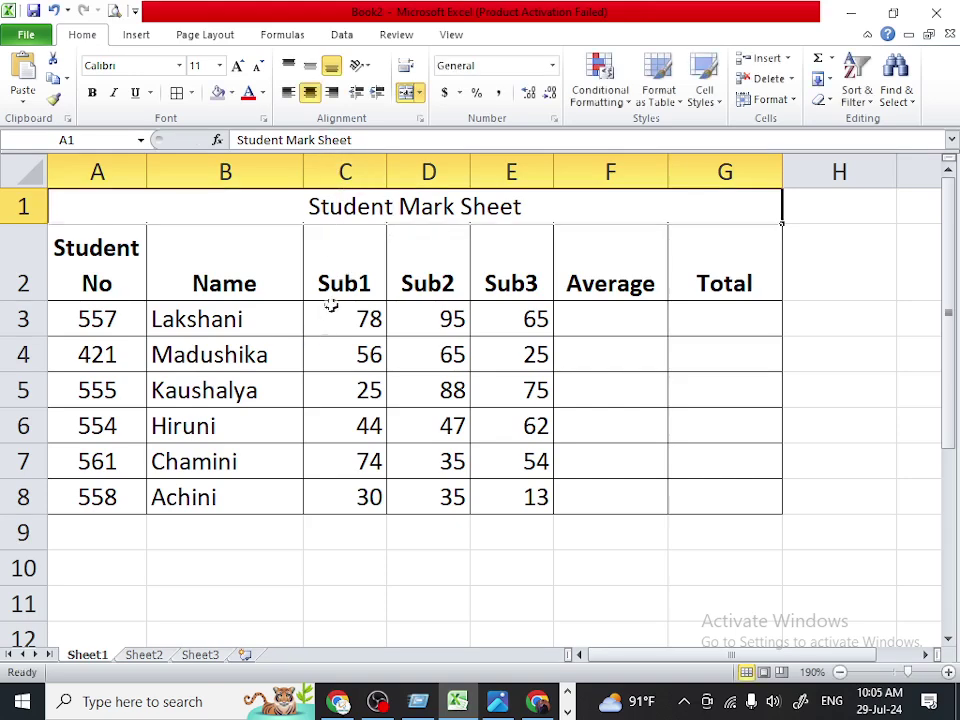
Edit the C2 heading so it reads 'Sub 1'.
double_click(343, 276)
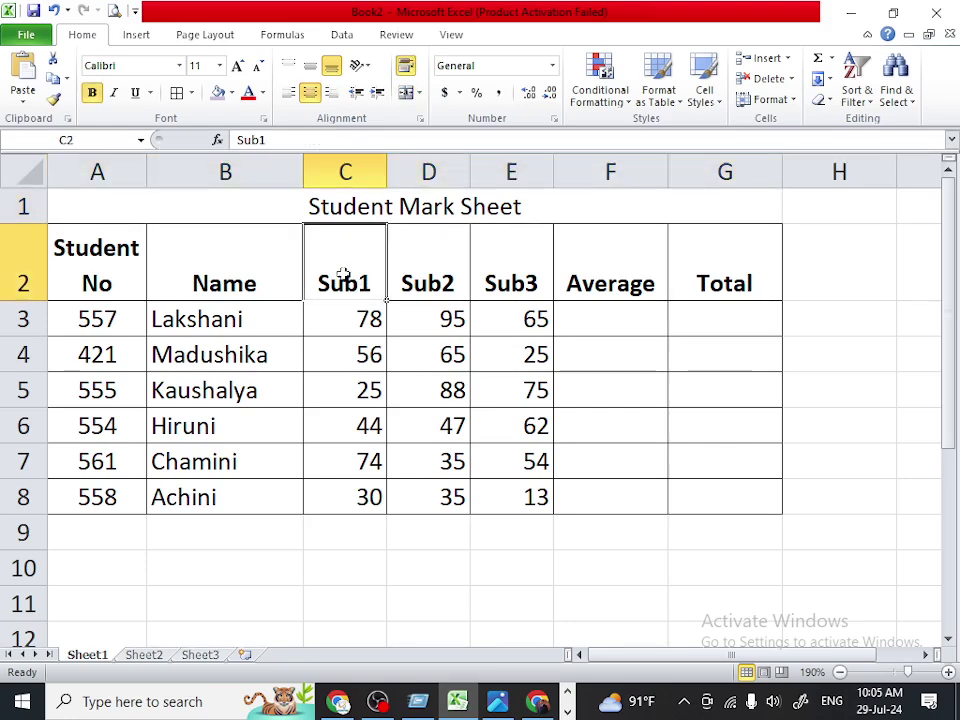
key("Escape")
key("F2")
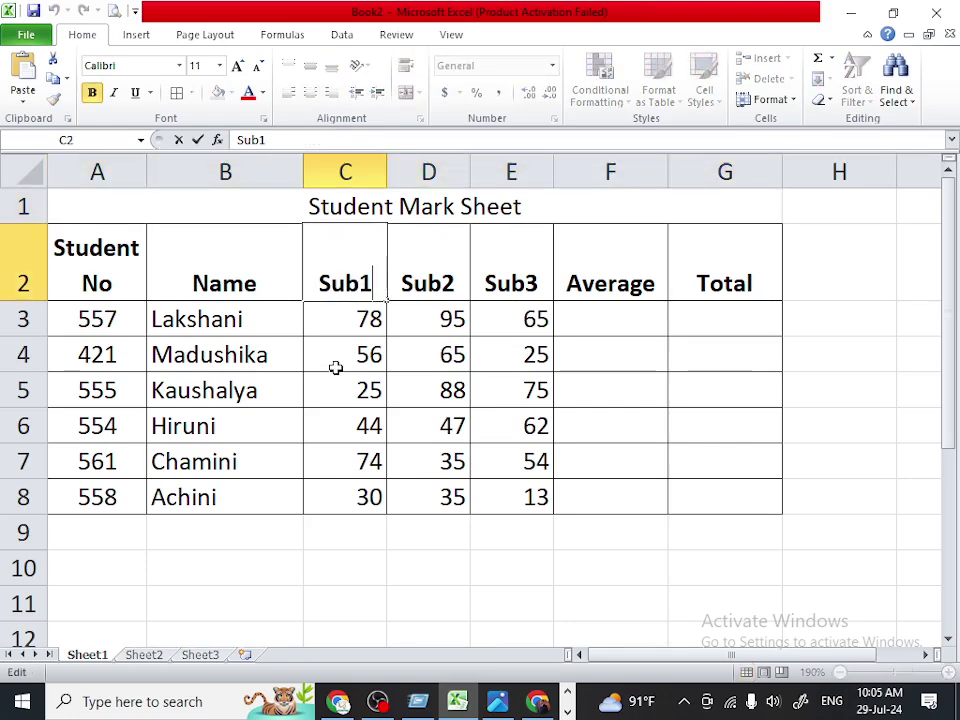
key("Escape")
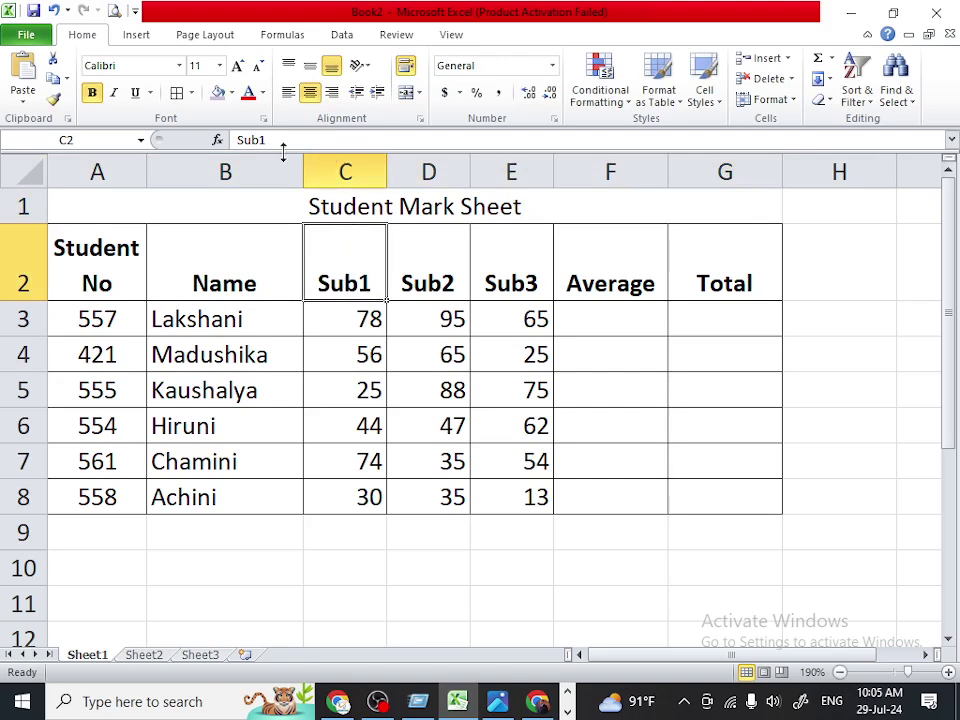
left_click(250, 140)
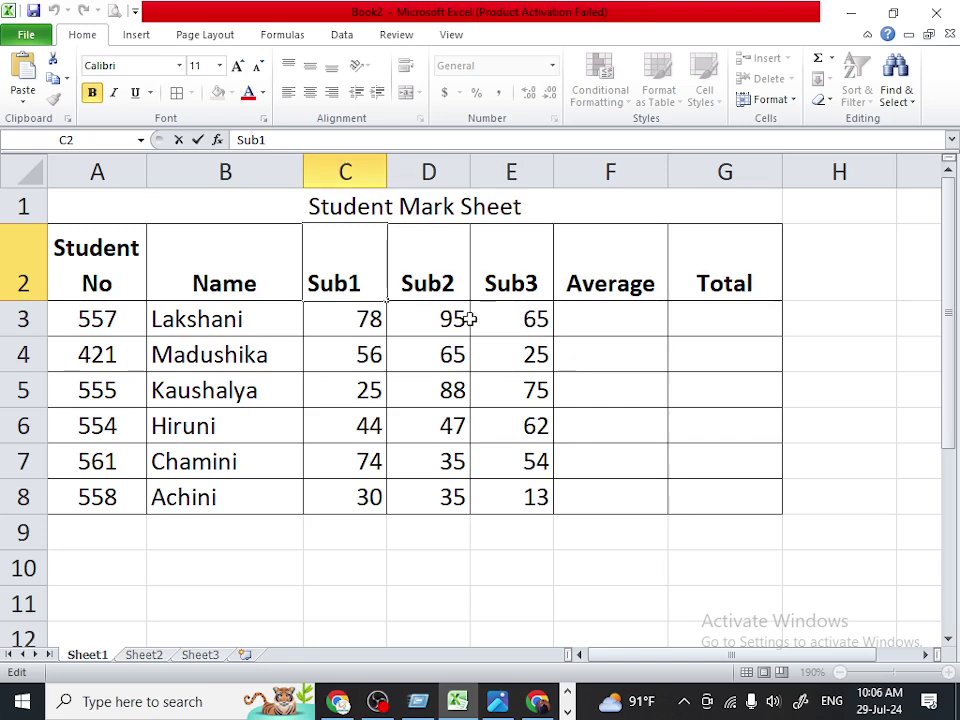
left_click(352, 283)
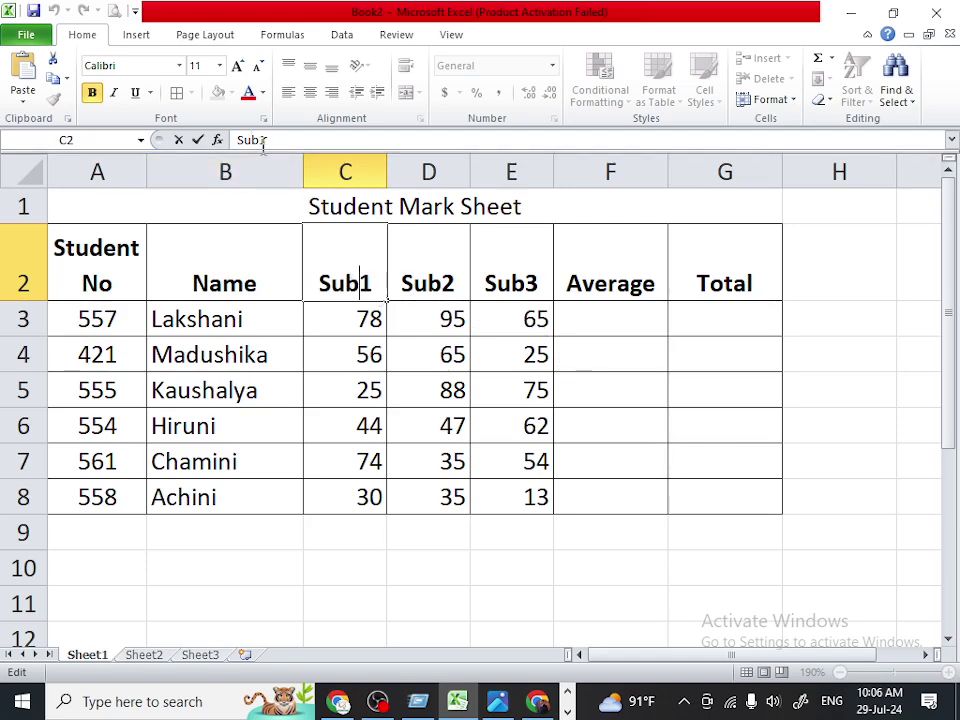
key("Left")
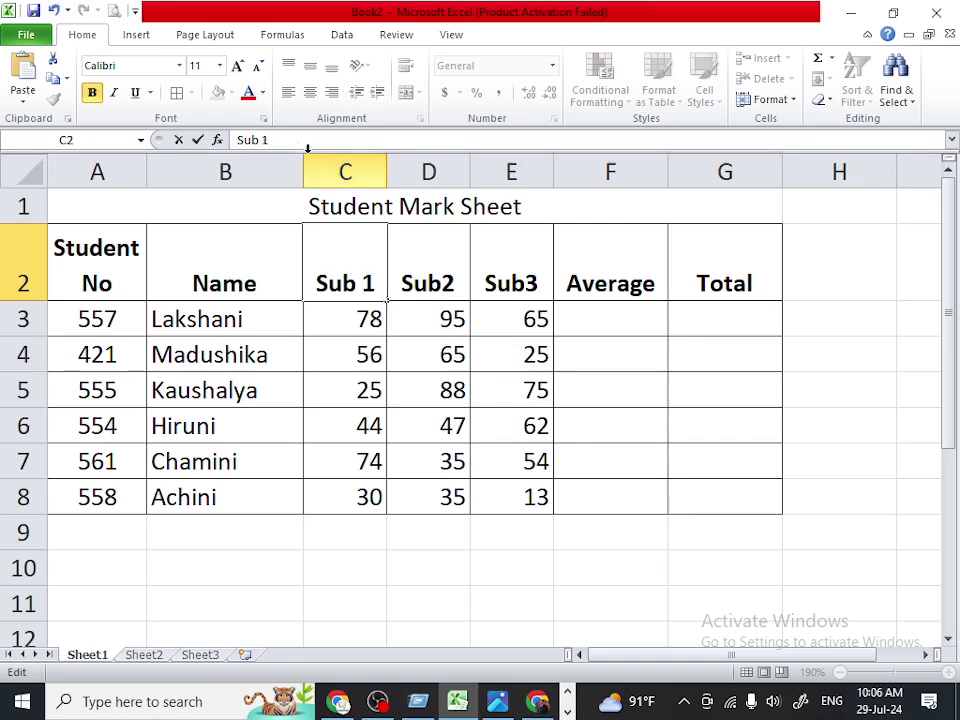
Change the D2 and E2 headings to 'Sub 2' and 'Sub 3'.
double_click(441, 281)
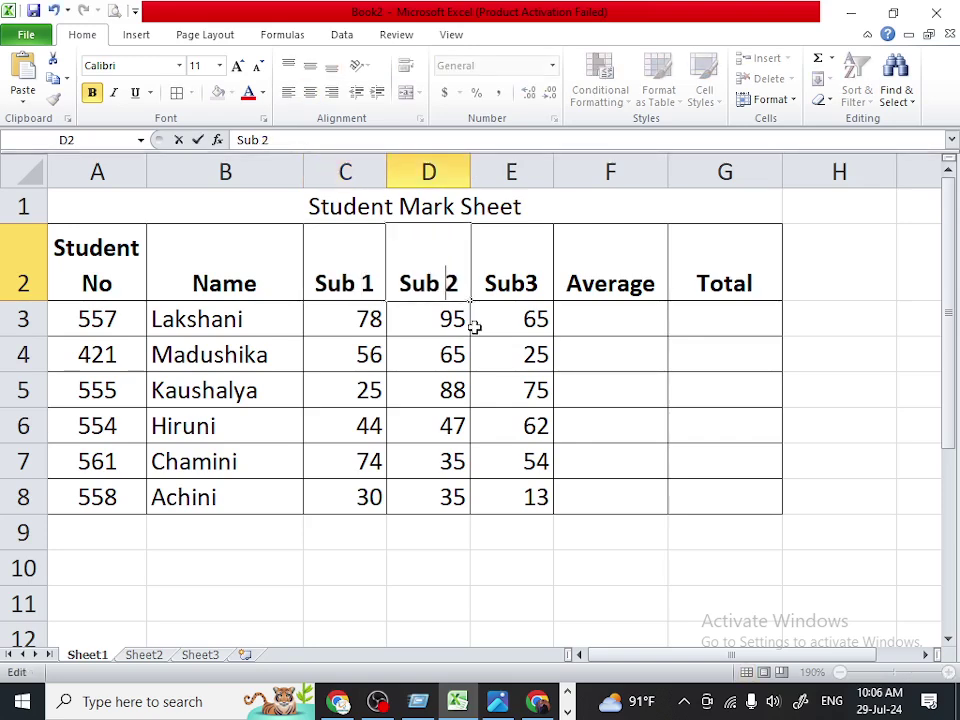
double_click(516, 280)
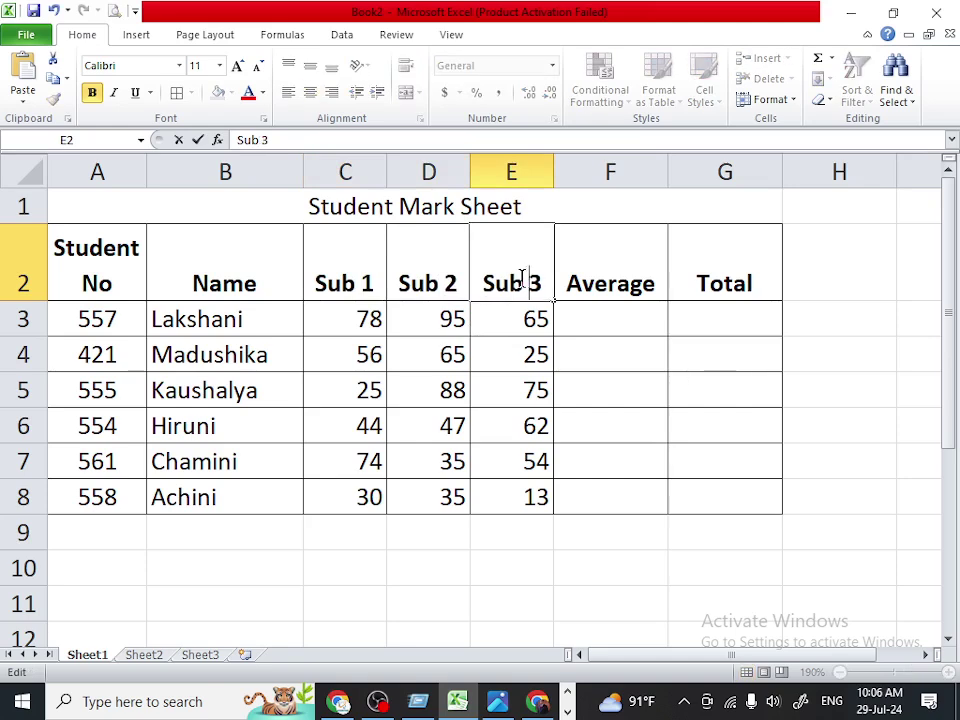
left_click(535, 318)
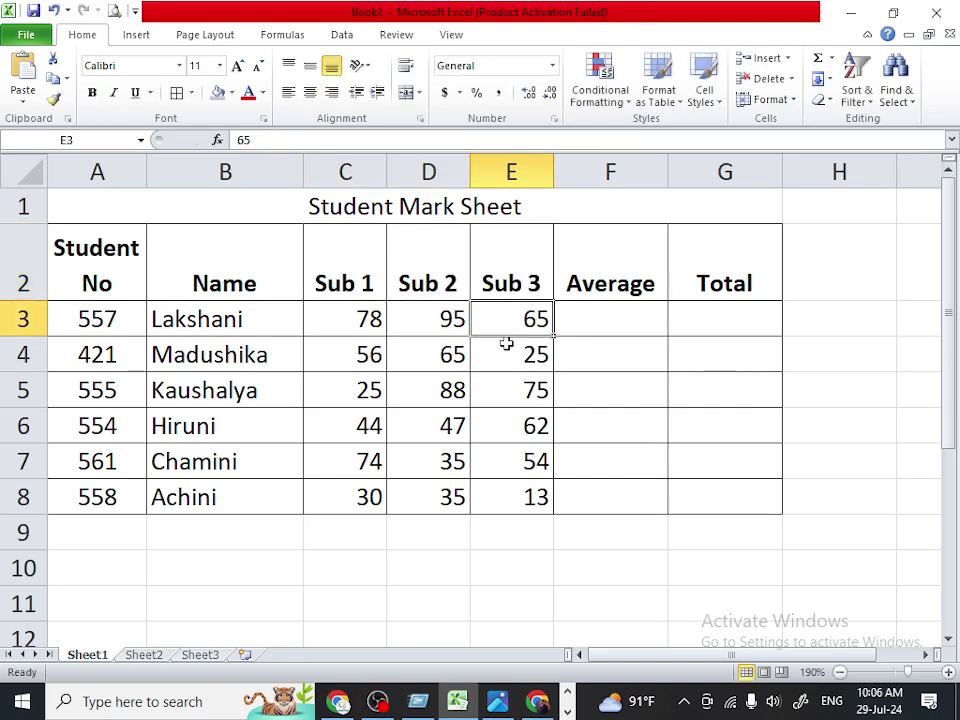
left_click_drag(88, 272, 707, 284)
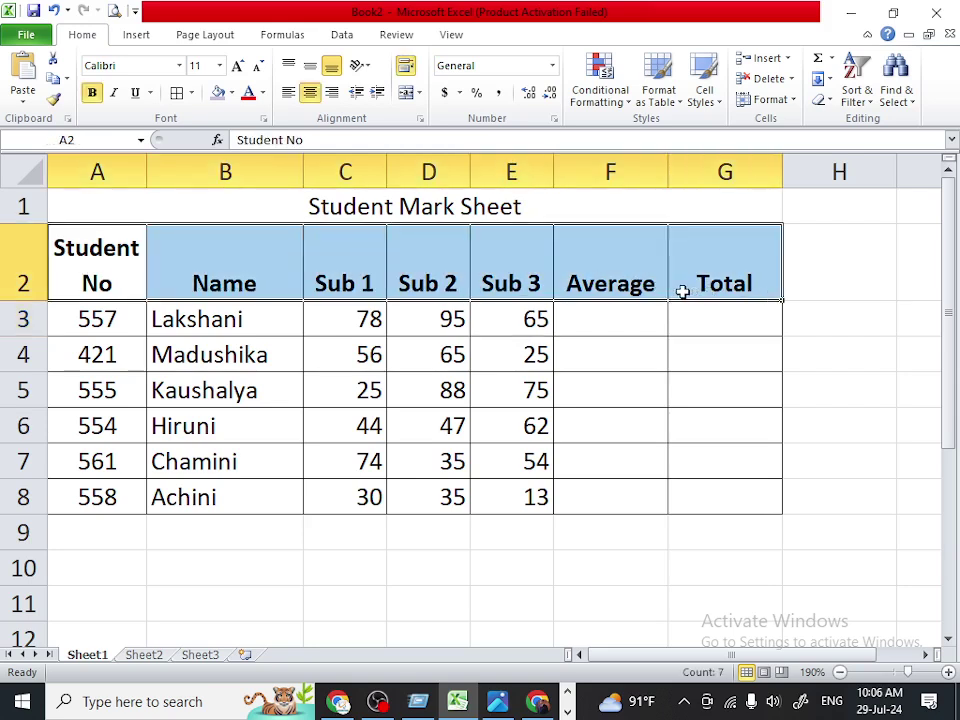
Fill the header row A2:G2 with a light orange theme colour.
left_click(232, 93)
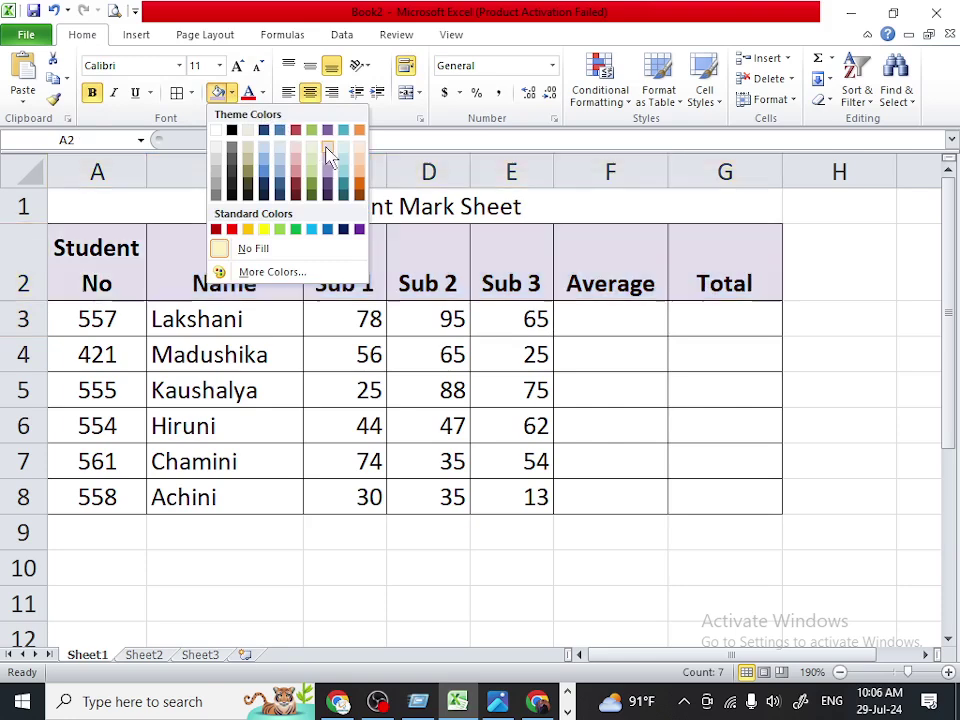
left_click(359, 163)
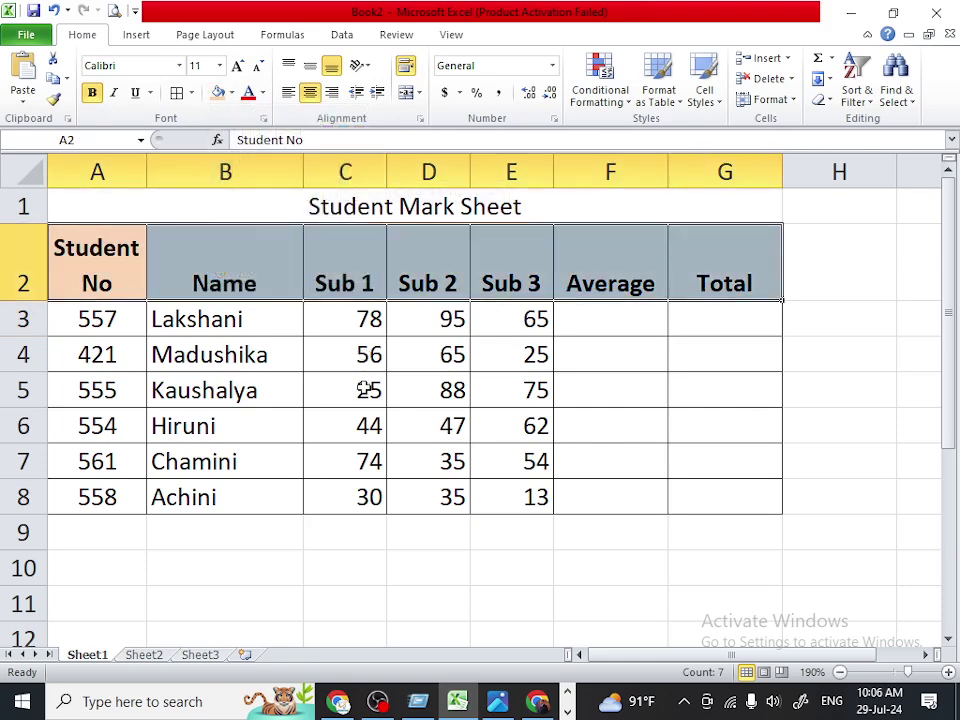
left_click(340, 390)
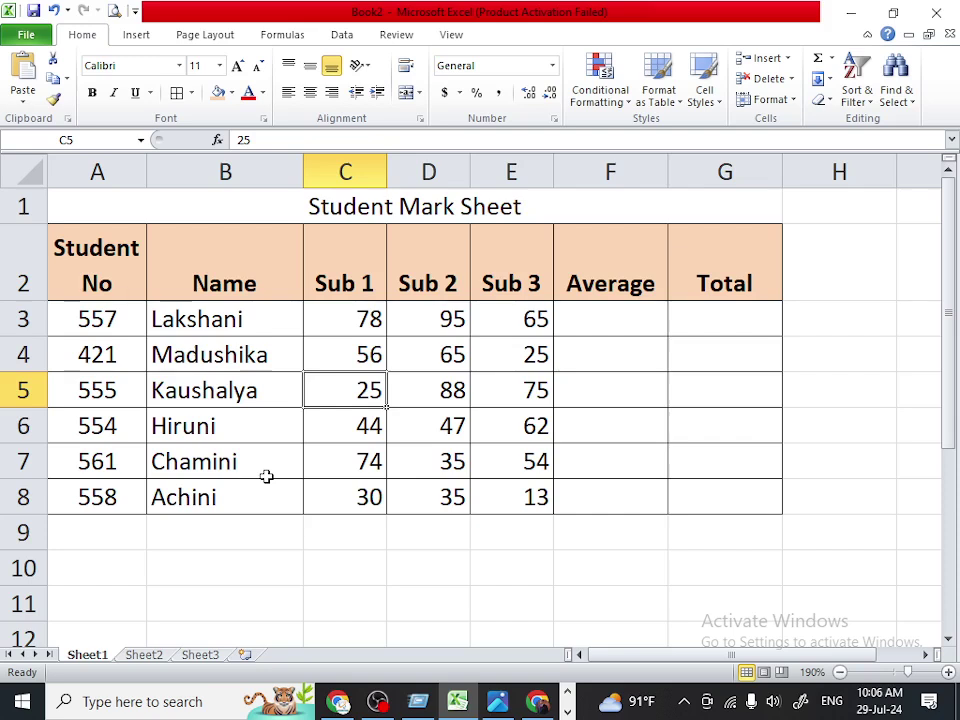
double_click(86, 655)
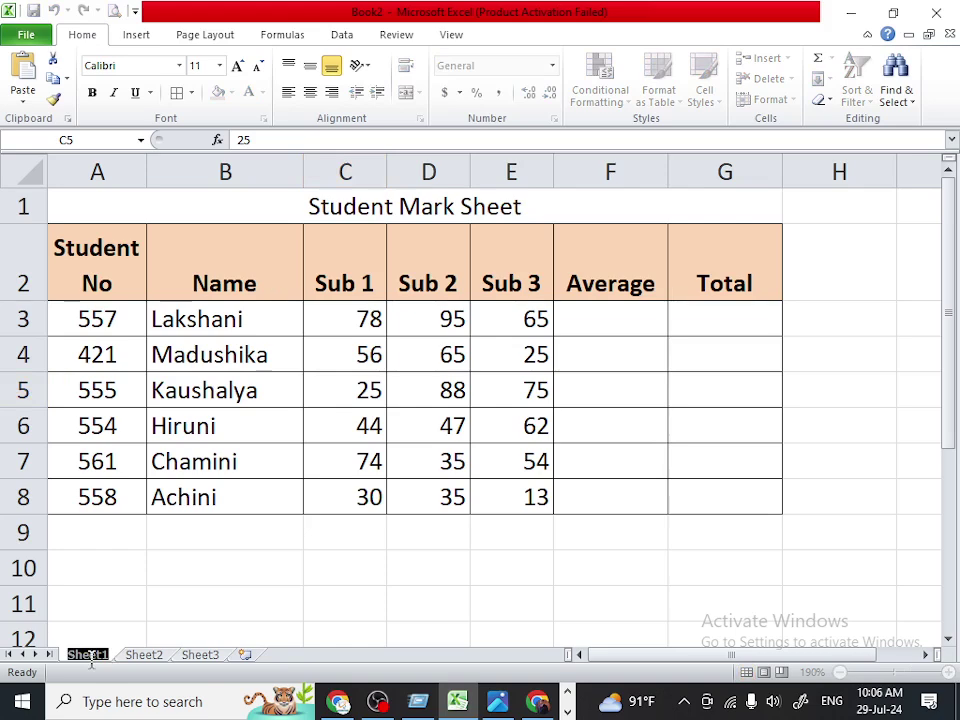
Rename the Sheet1 tab to 24-2.
left_click(135, 656)
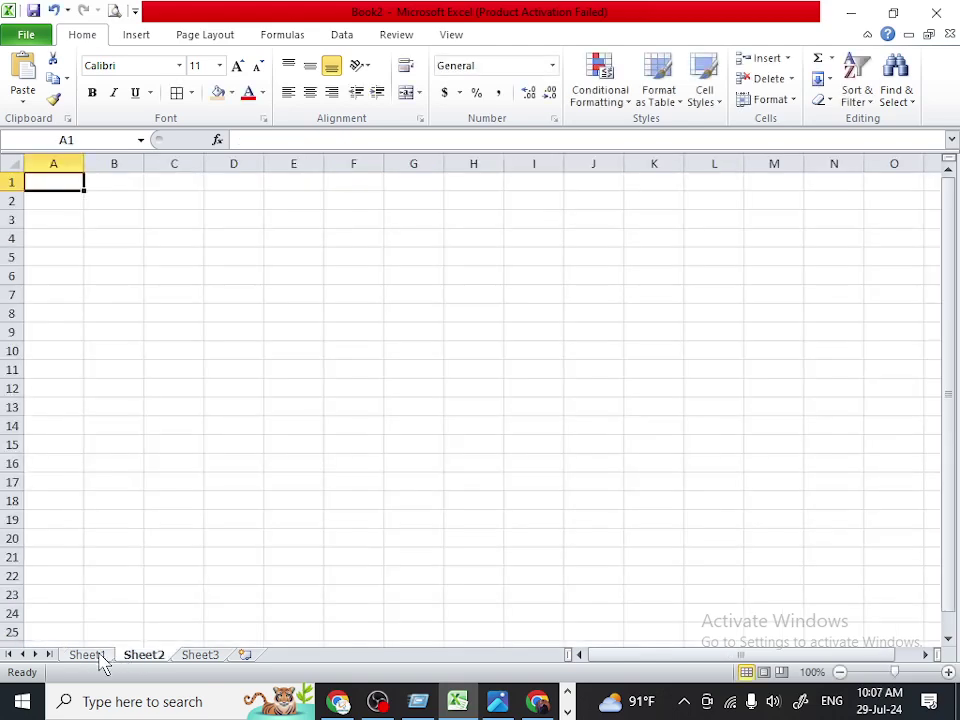
left_click(100, 658)
right_click(99, 663)
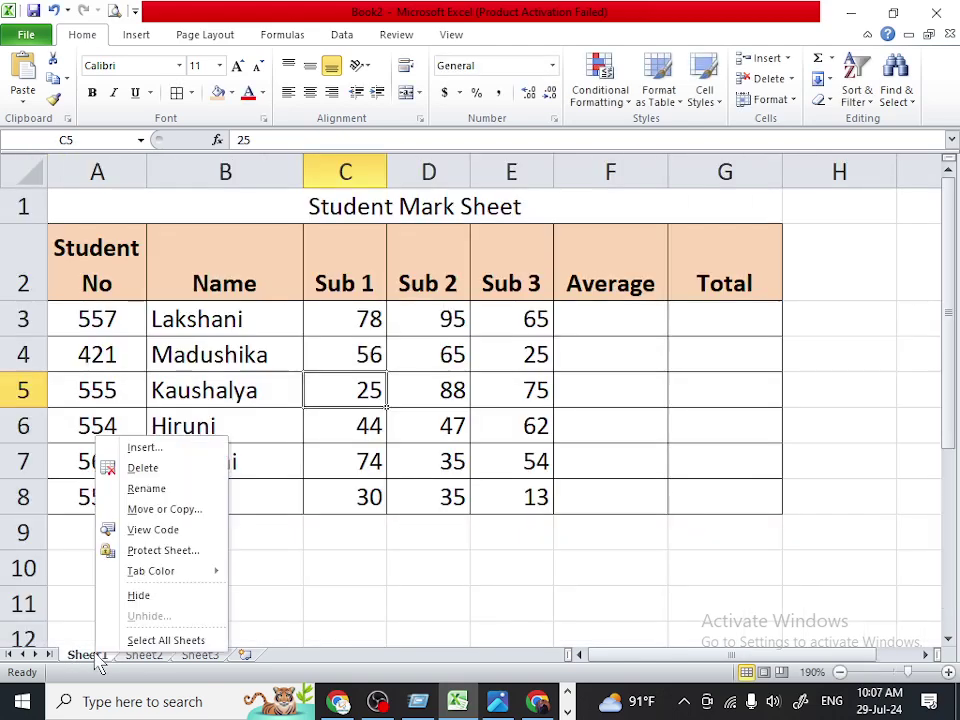
left_click(148, 489)
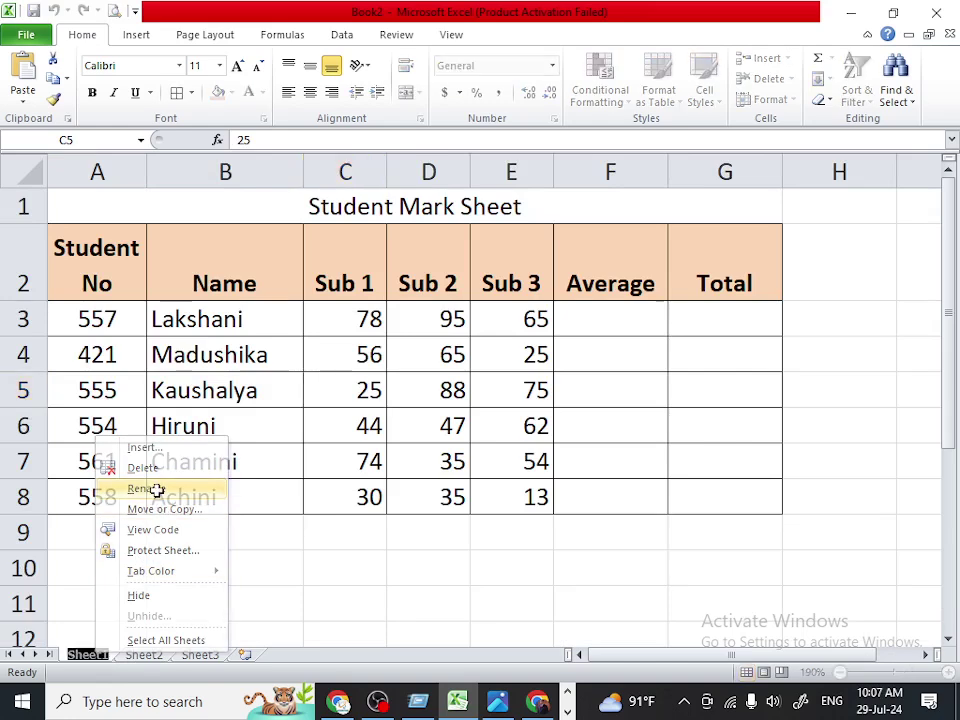
key("Return")
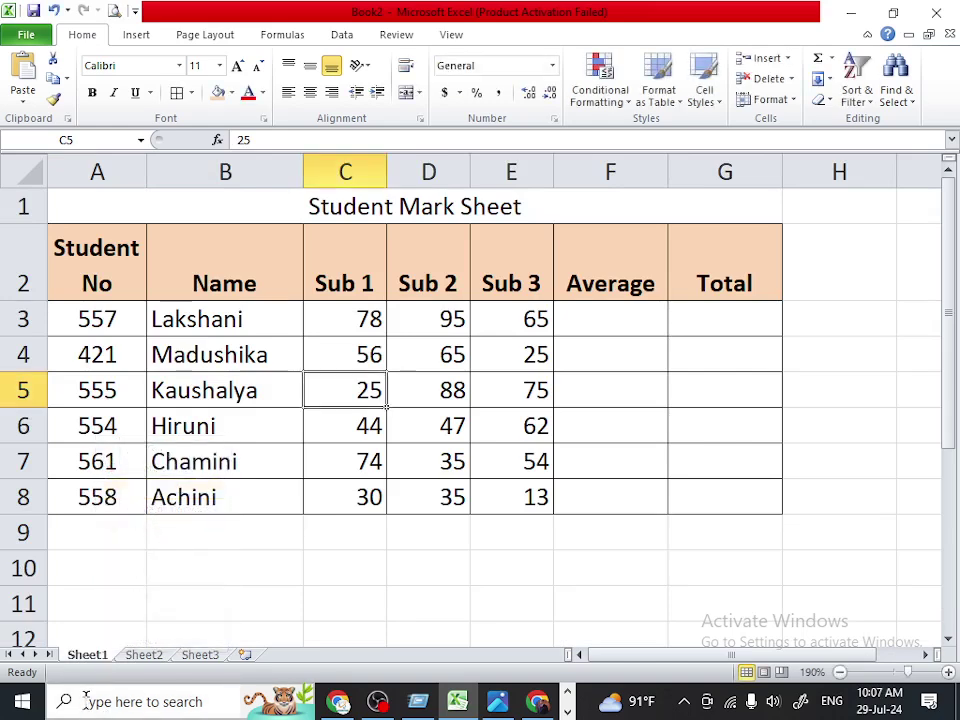
double_click(92, 652)
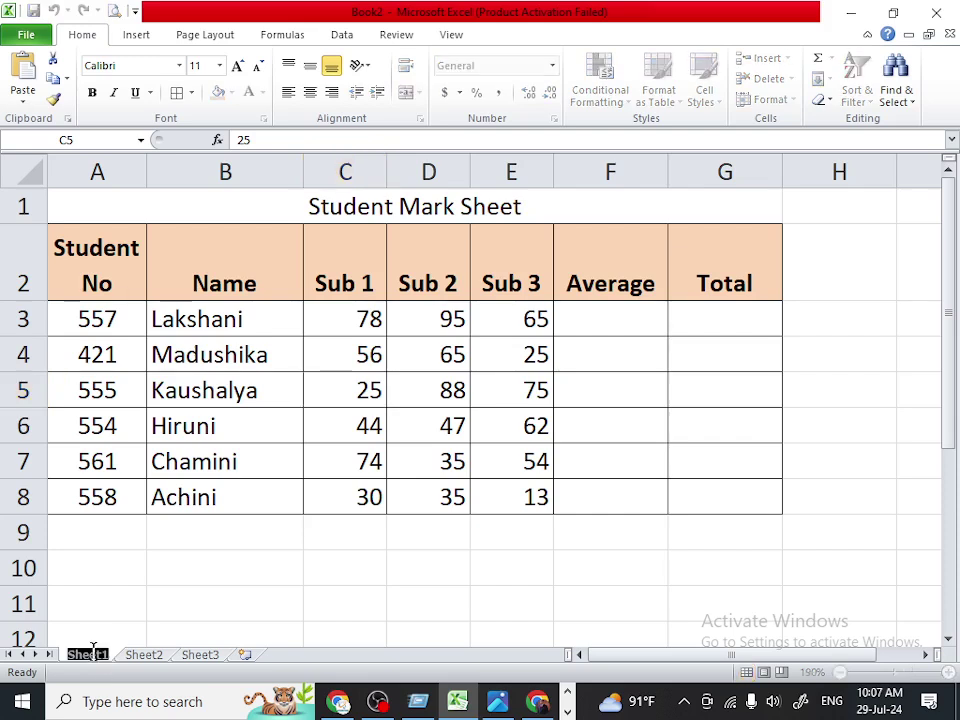
type("24-7")
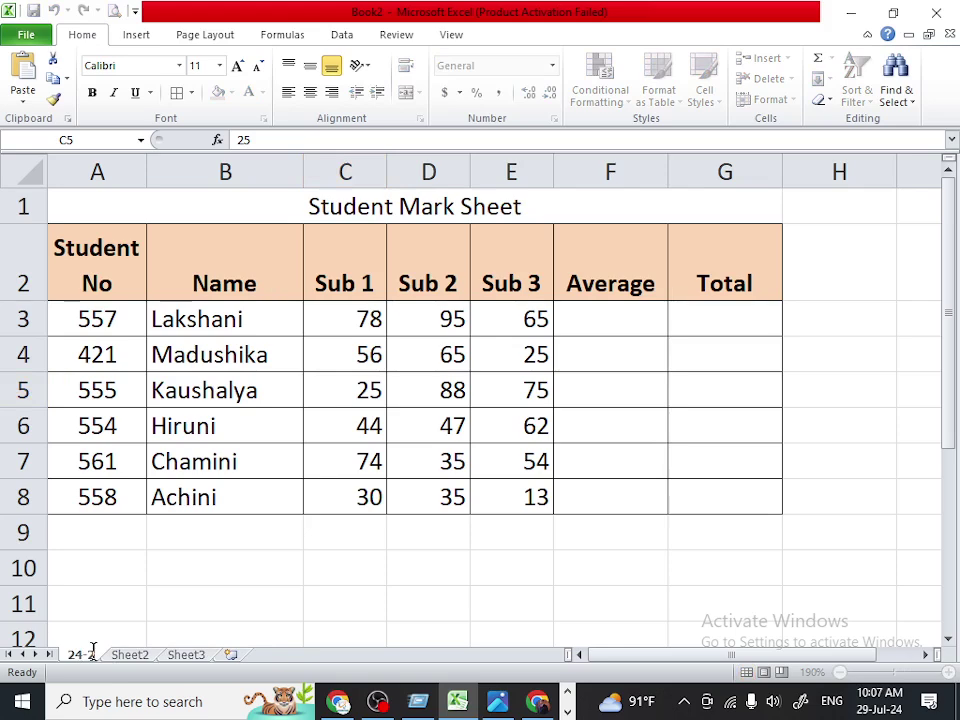
key("Return")
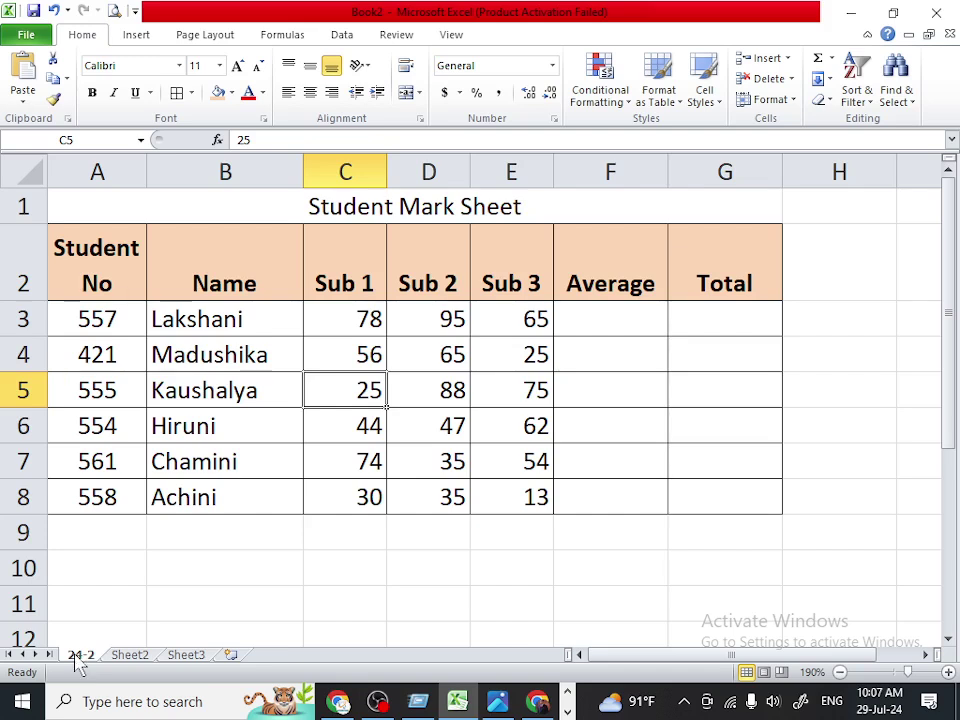
Add '20' to the start of the name so the tab reads 2024-2.
right_click(76, 657)
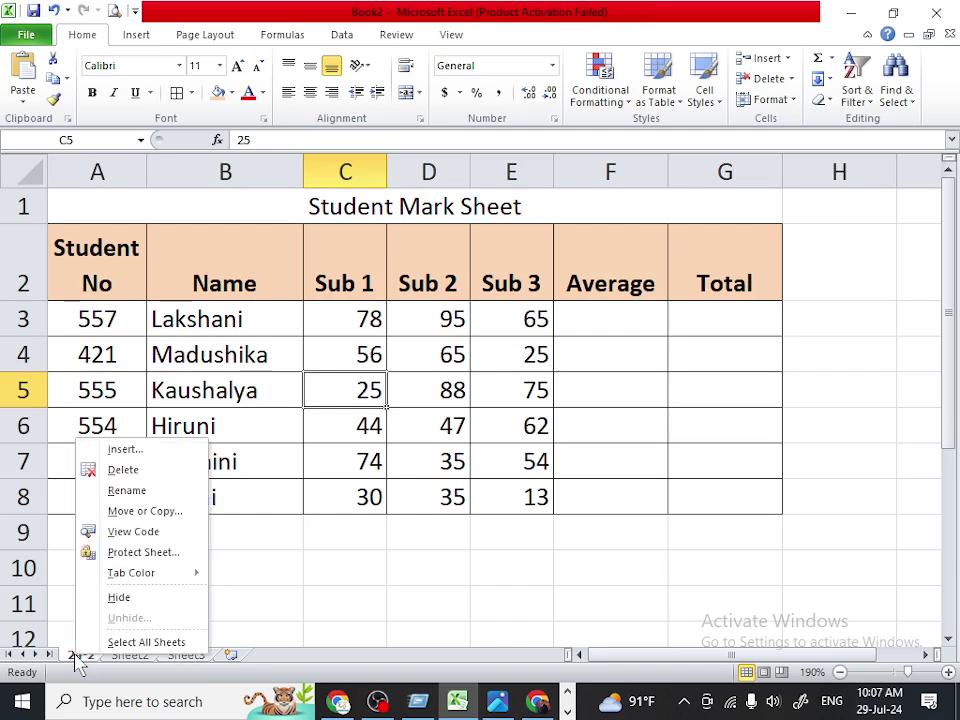
left_click(126, 491)
left_click(71, 652)
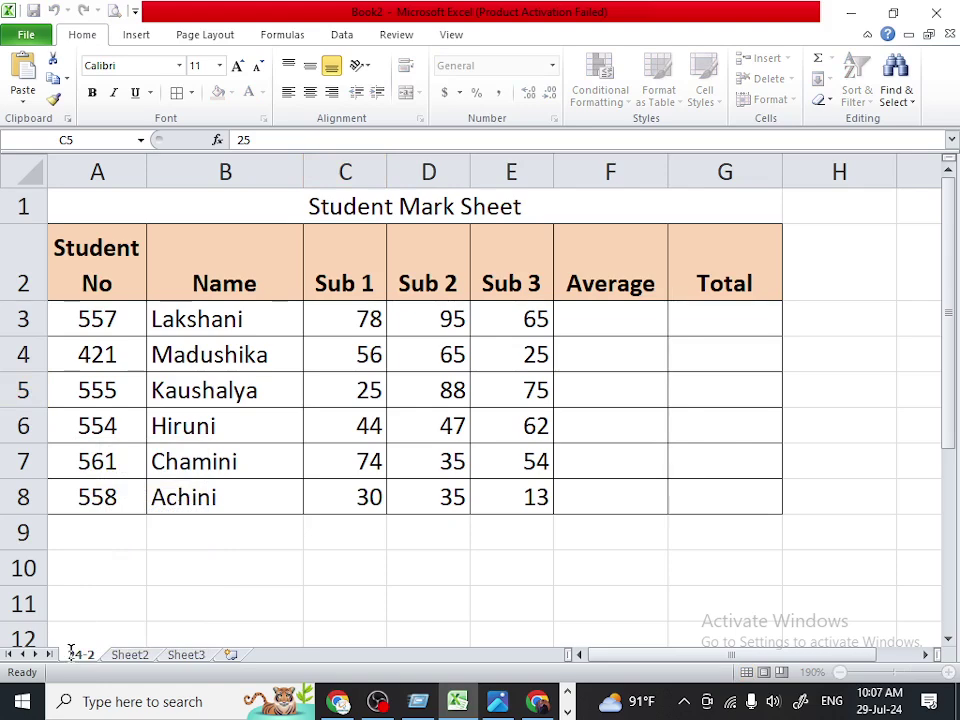
type("202")
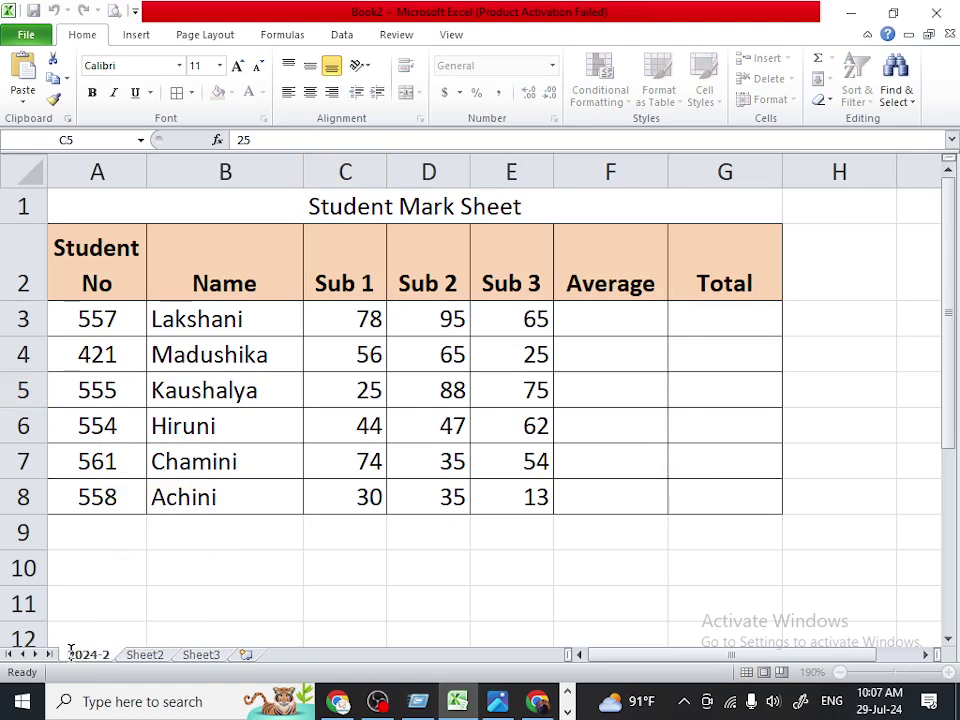
left_click(158, 656)
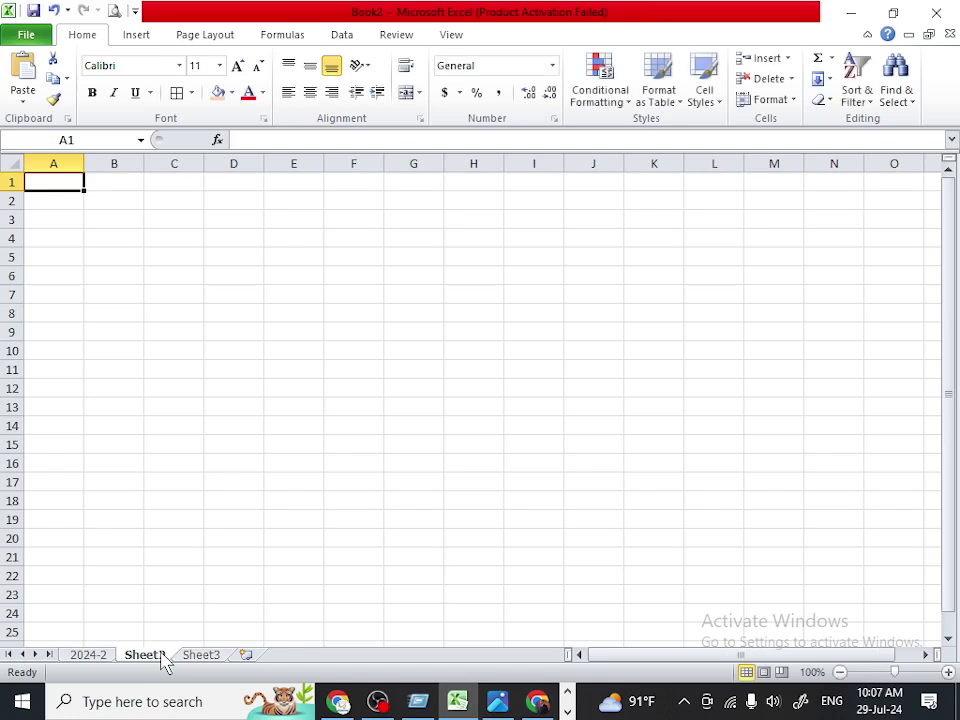
left_click(104, 656)
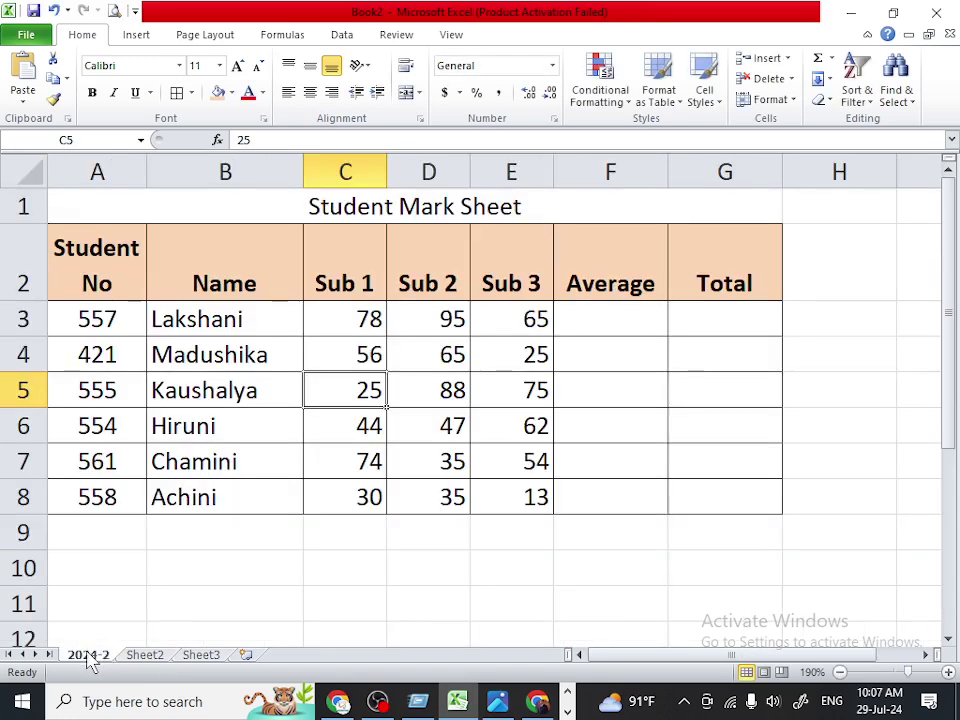
Give the 2024-2 sheet tab a teal theme colour.
right_click(90, 660)
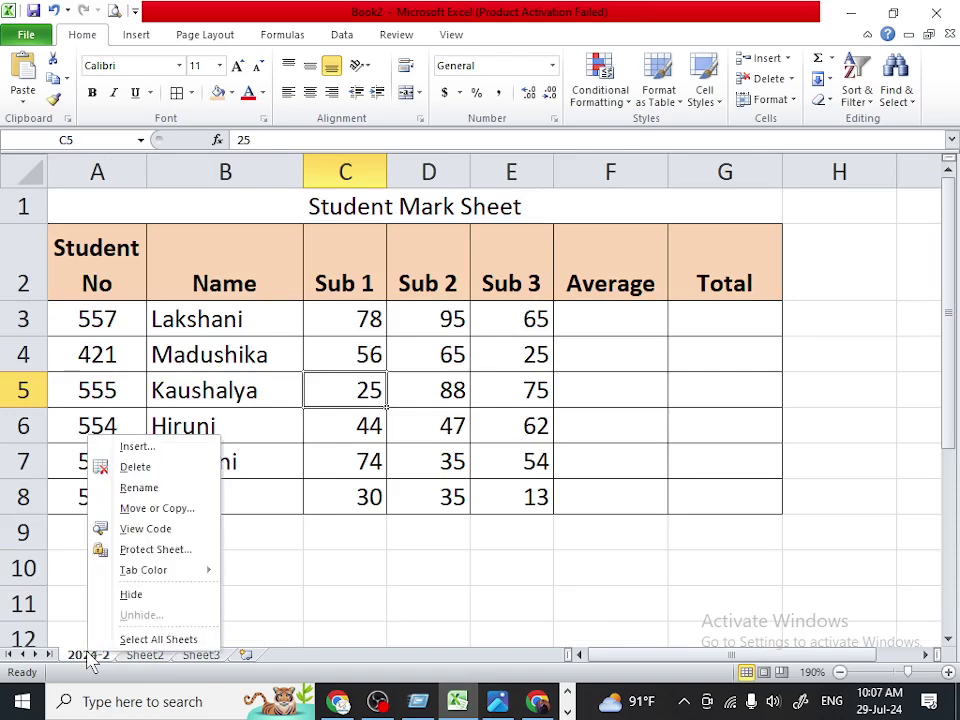
mouse_move(150, 570)
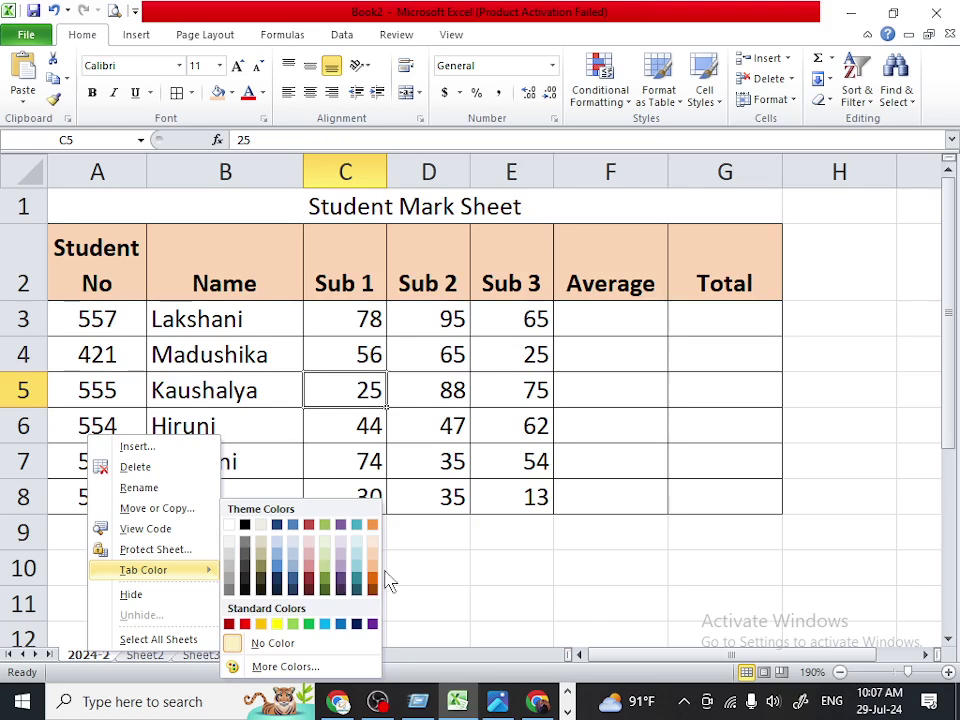
left_click(357, 562)
left_click(132, 658)
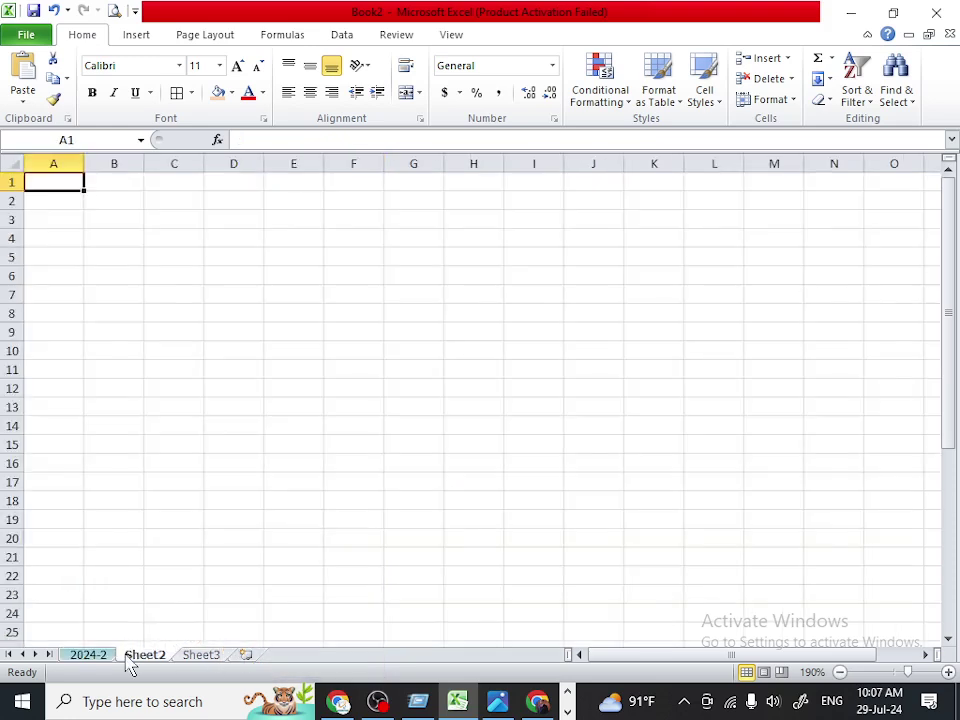
left_click(88, 660)
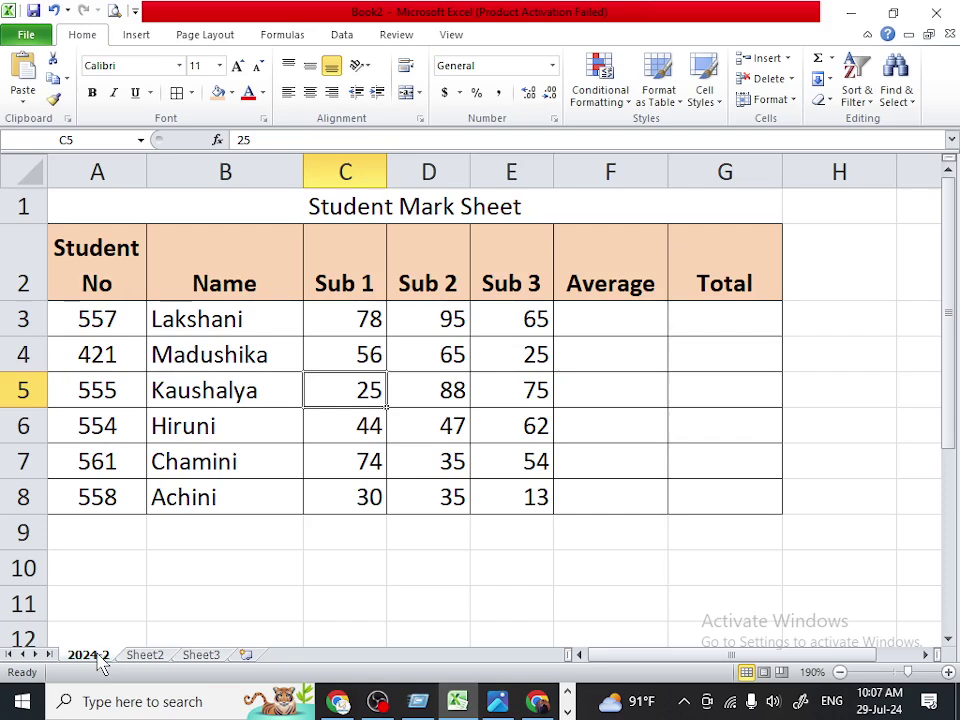
Copy the 2024-2 sheet with Move or Copy and Create a copy, making 2024-2 (2).
right_click(101, 664)
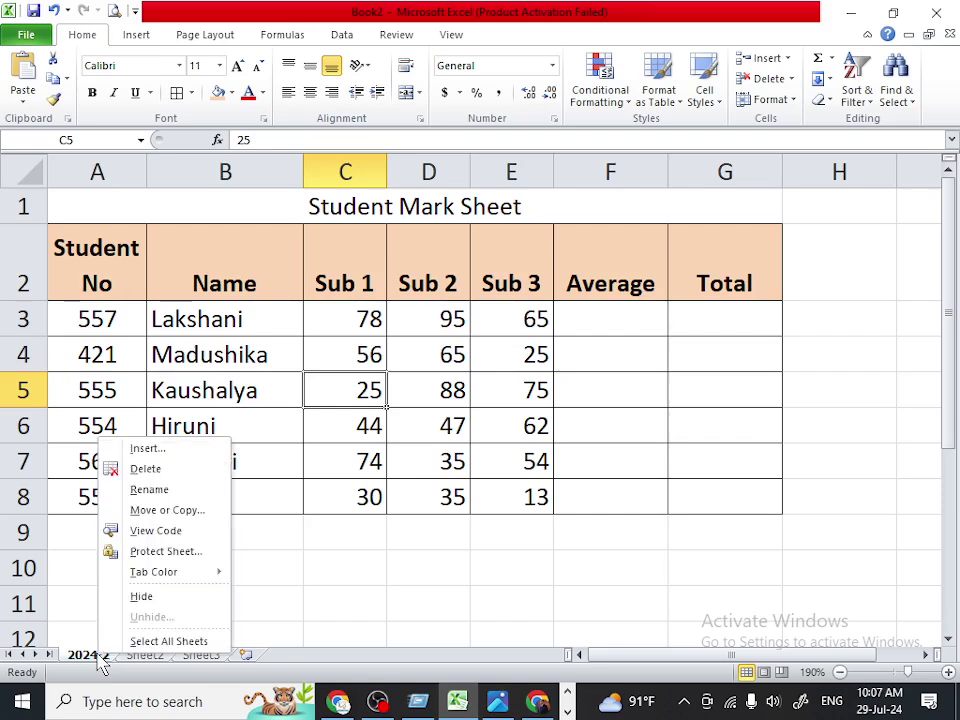
left_click(168, 510)
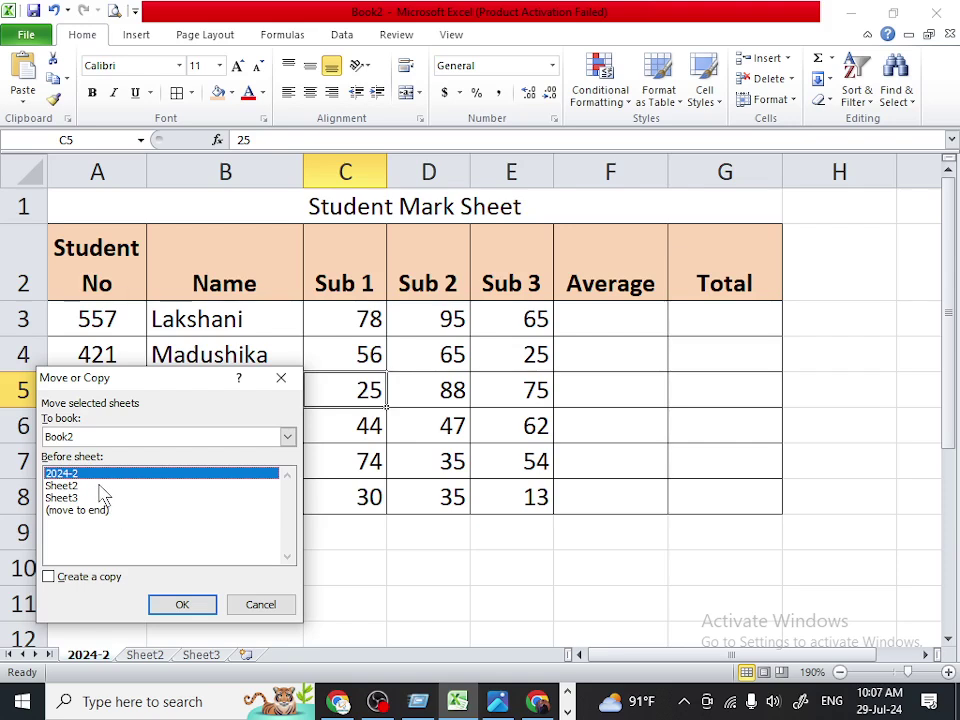
left_click(184, 604)
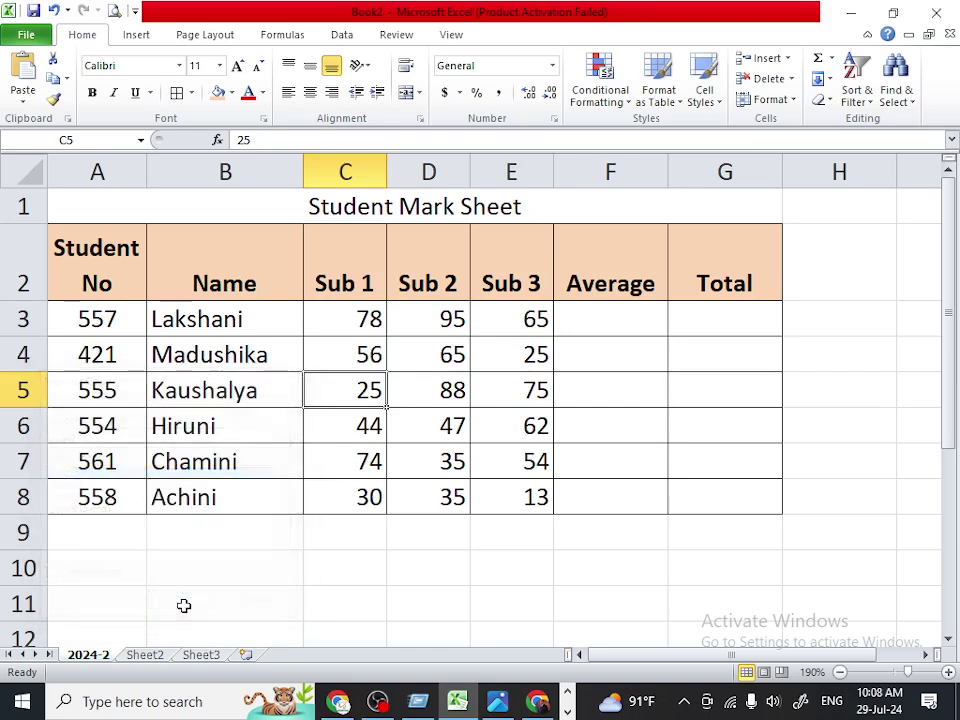
right_click(86, 658)
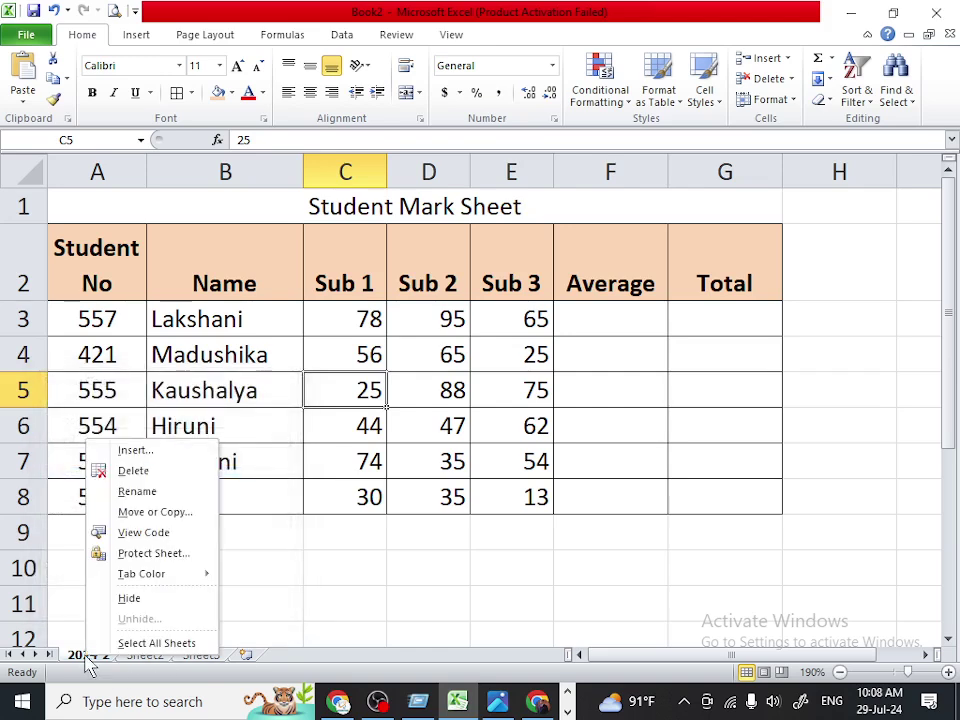
left_click(139, 513)
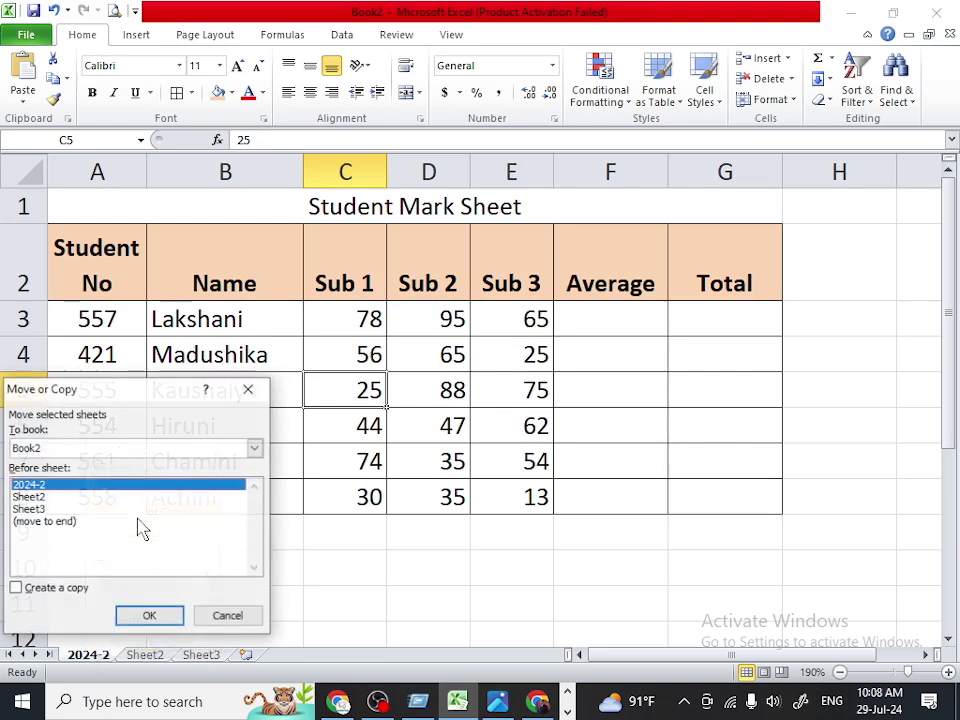
left_click(16, 590)
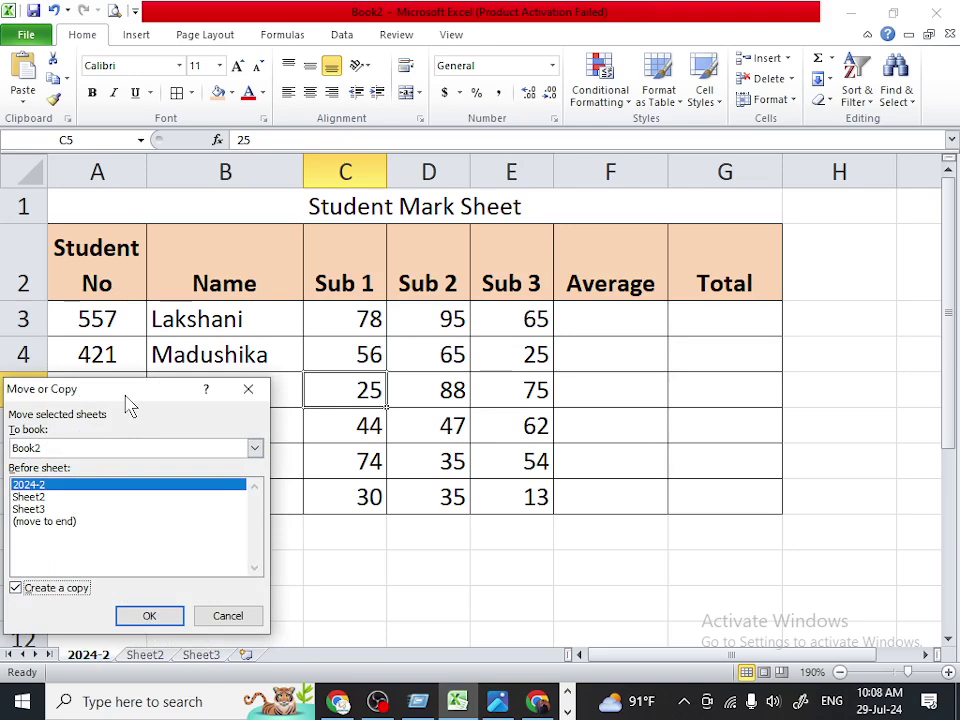
mouse_move(130, 401)
left_mouse_down()
mouse_move(285, 314)
mouse_move(316, 285)
left_mouse_up()
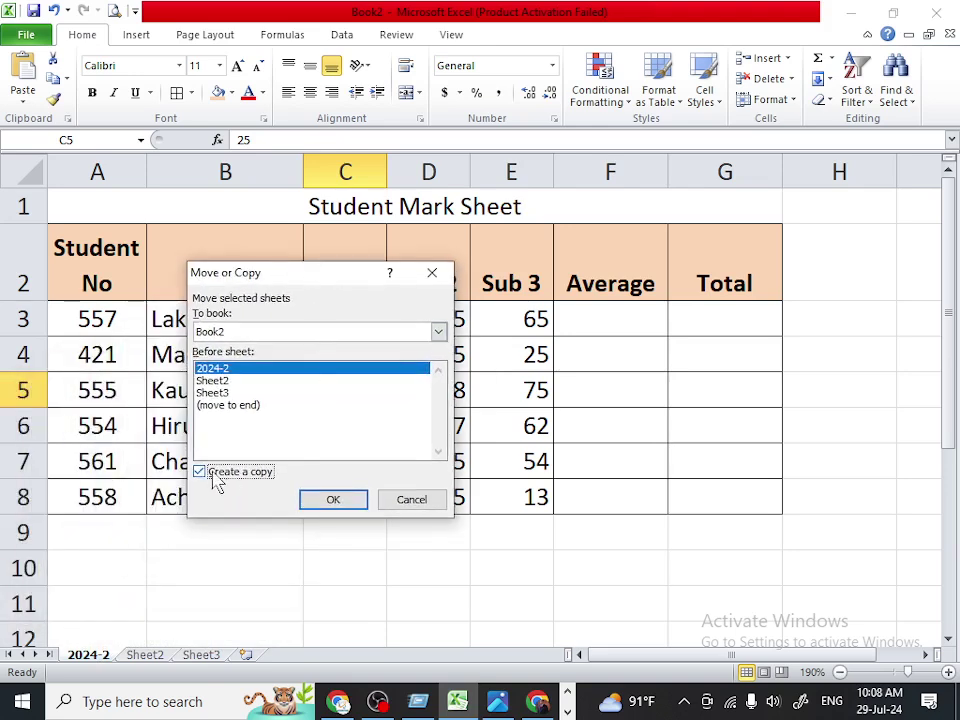
left_click(332, 503)
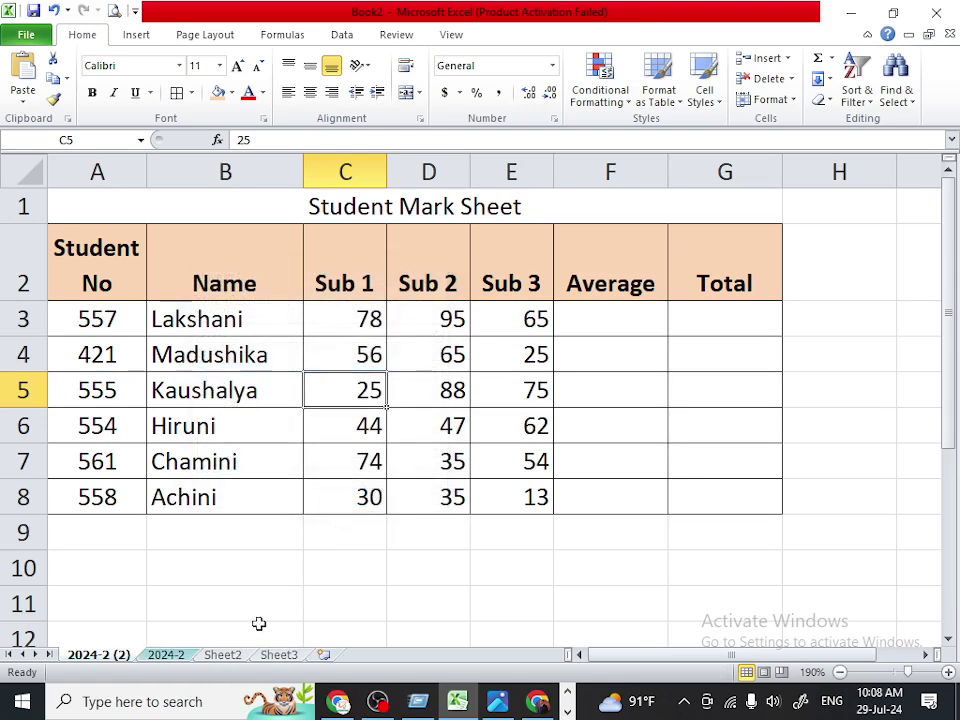
left_click(166, 656)
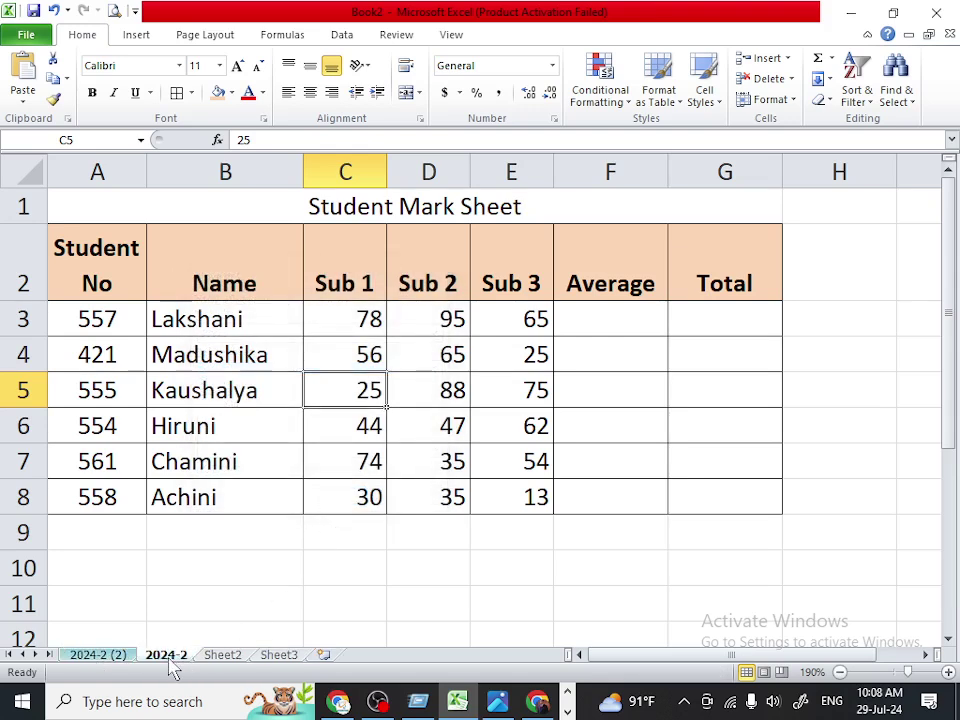
Delete the 2024-2 (2) copy sheet and confirm the permanent deletion.
left_click(90, 658)
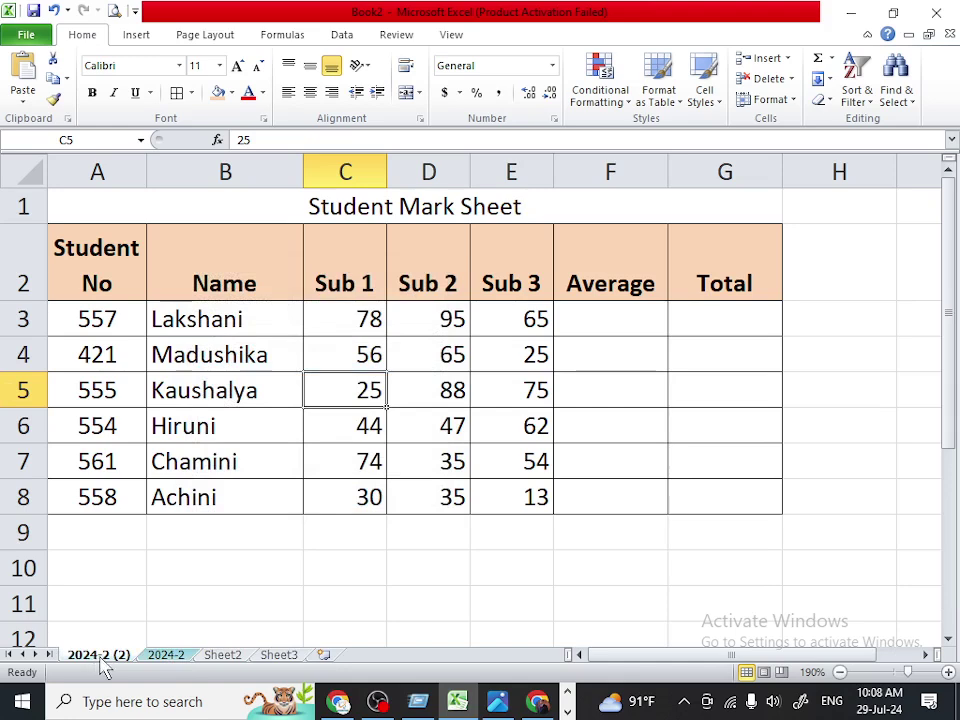
left_click(158, 658)
left_click(87, 668)
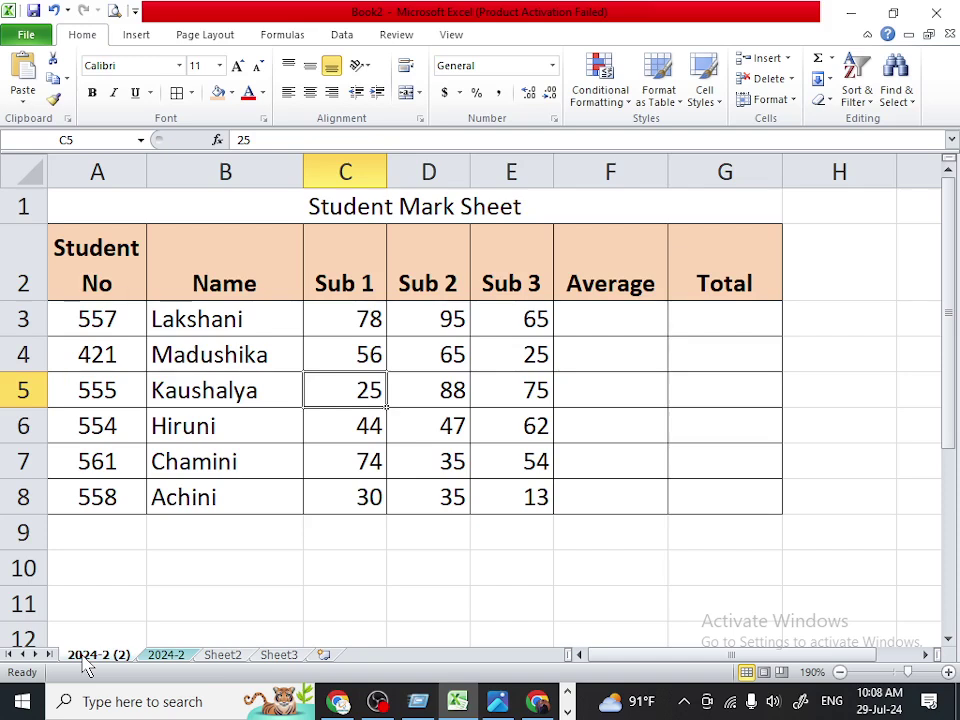
right_click(90, 660)
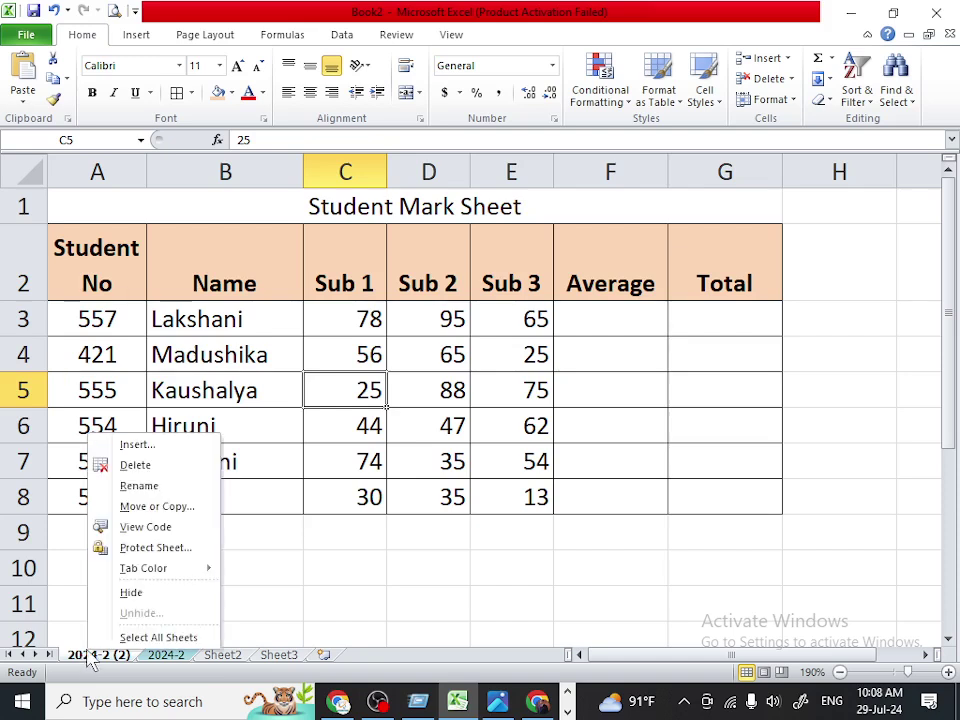
left_click(97, 665)
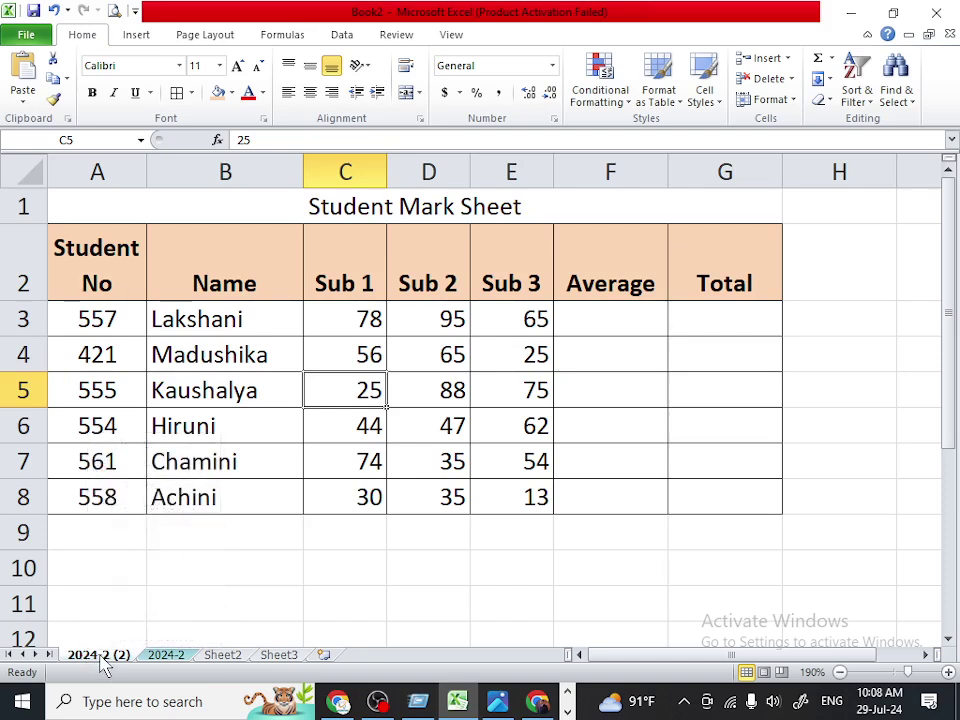
right_click(104, 663)
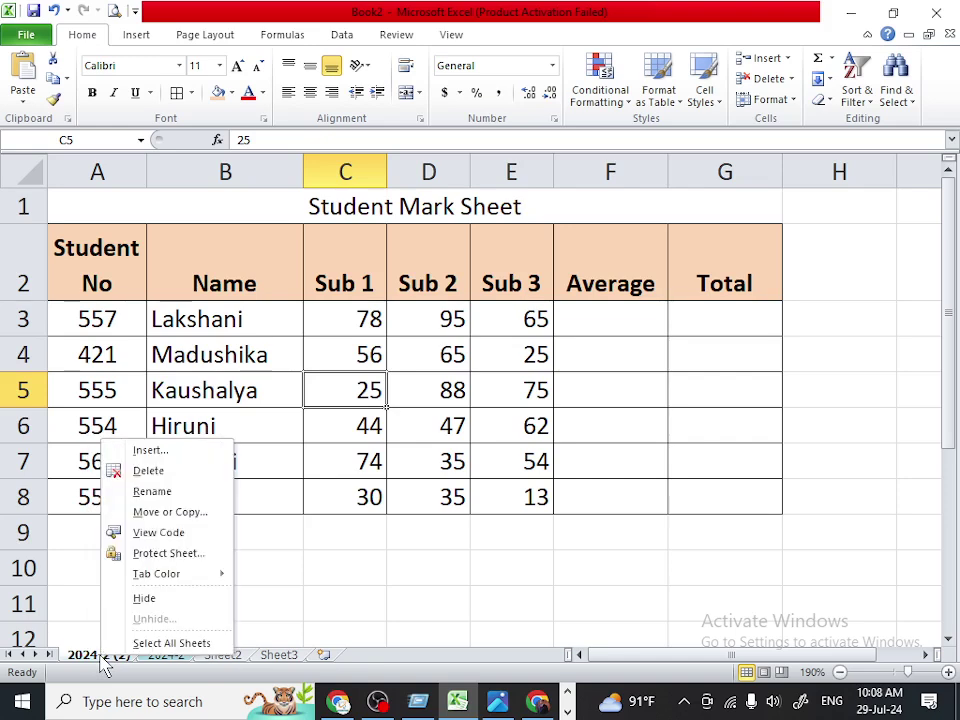
left_click(144, 472)
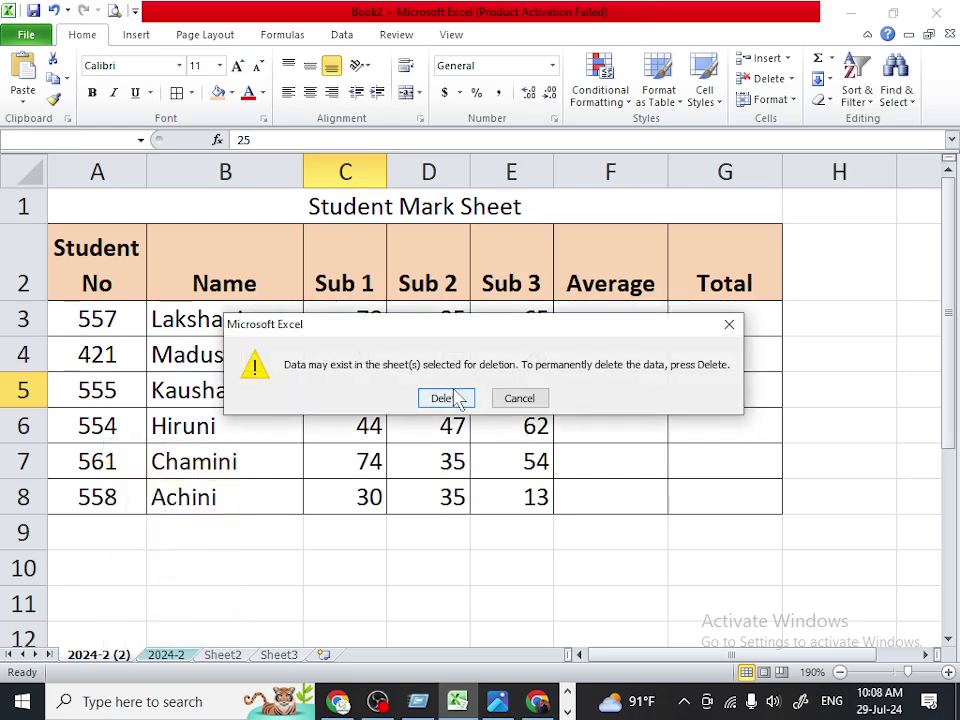
left_click(455, 398)
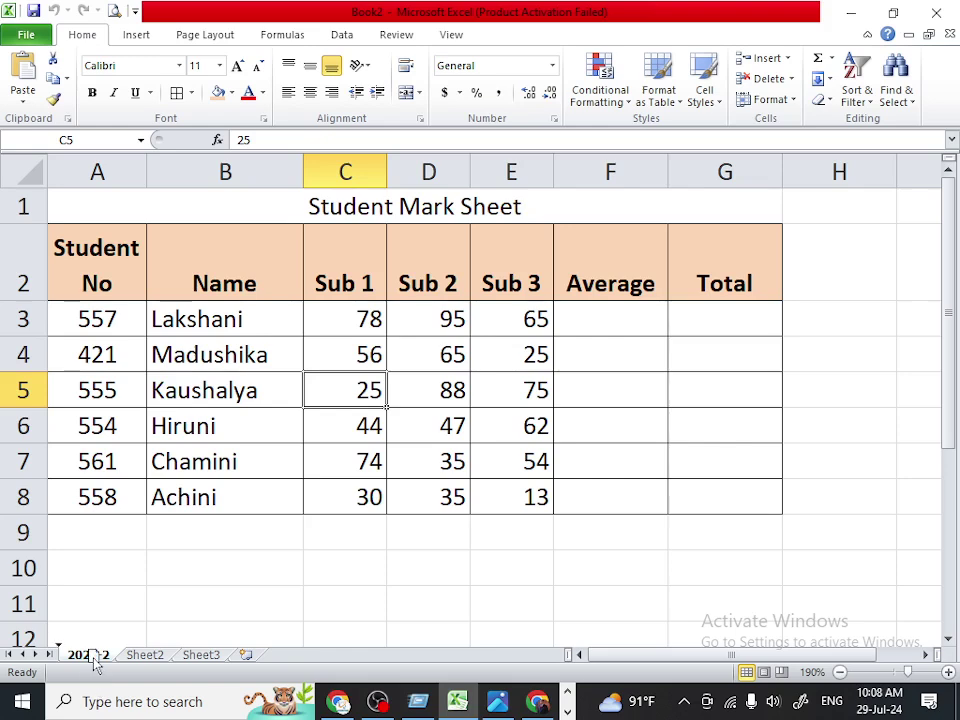
Drag the Sheet2 and Sheet3 tabs in front of the 2024-2 sheet.
left_click_drag(168, 662, 120, 665)
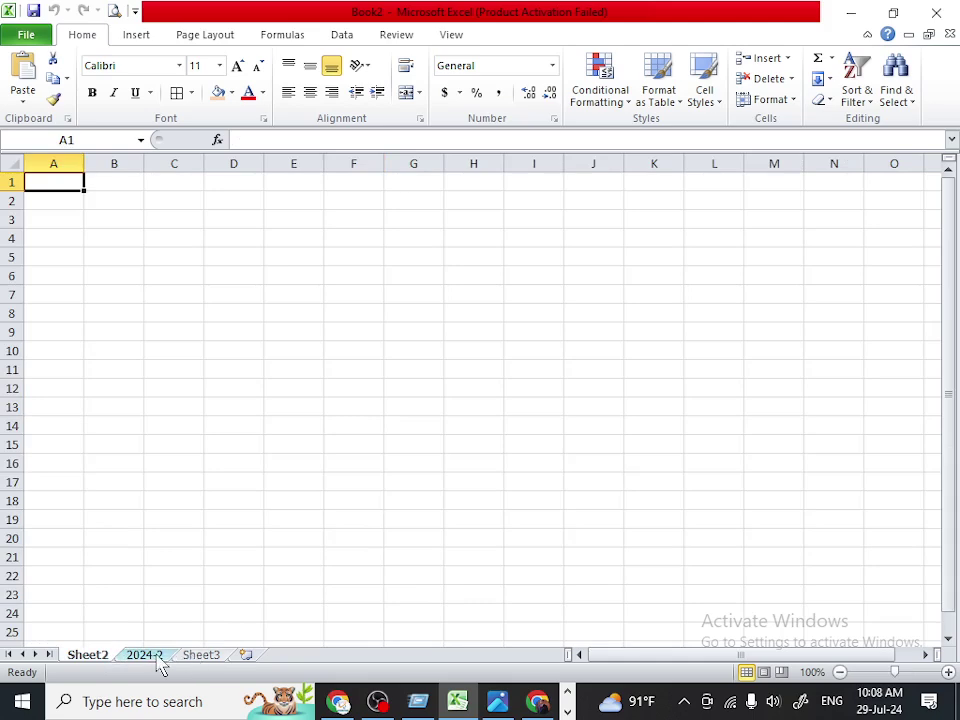
left_click(155, 660)
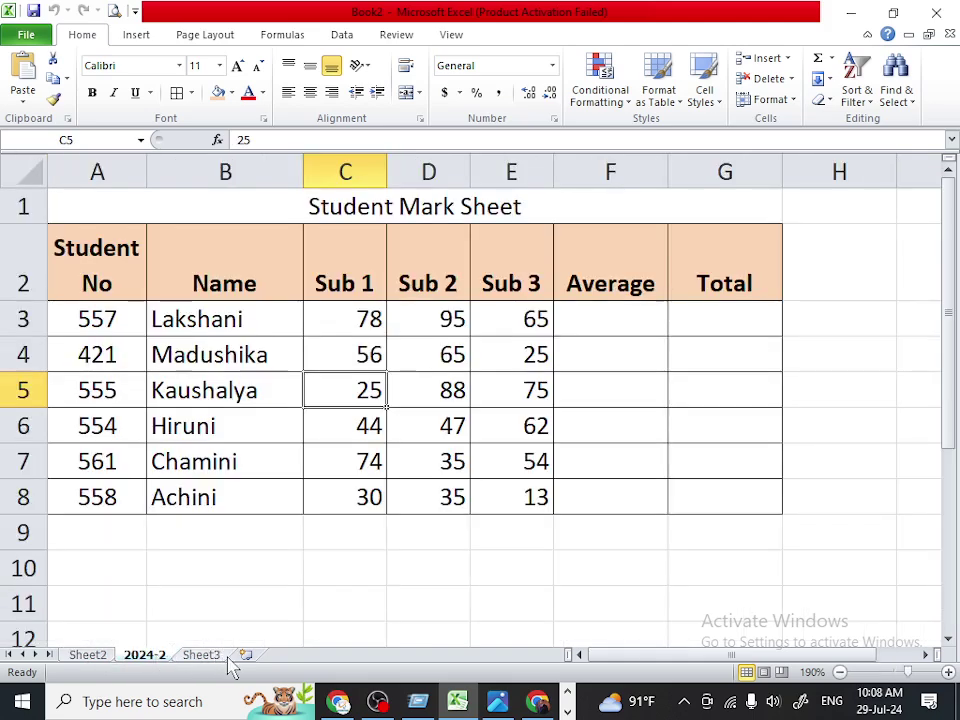
left_click_drag(205, 658, 120, 668)
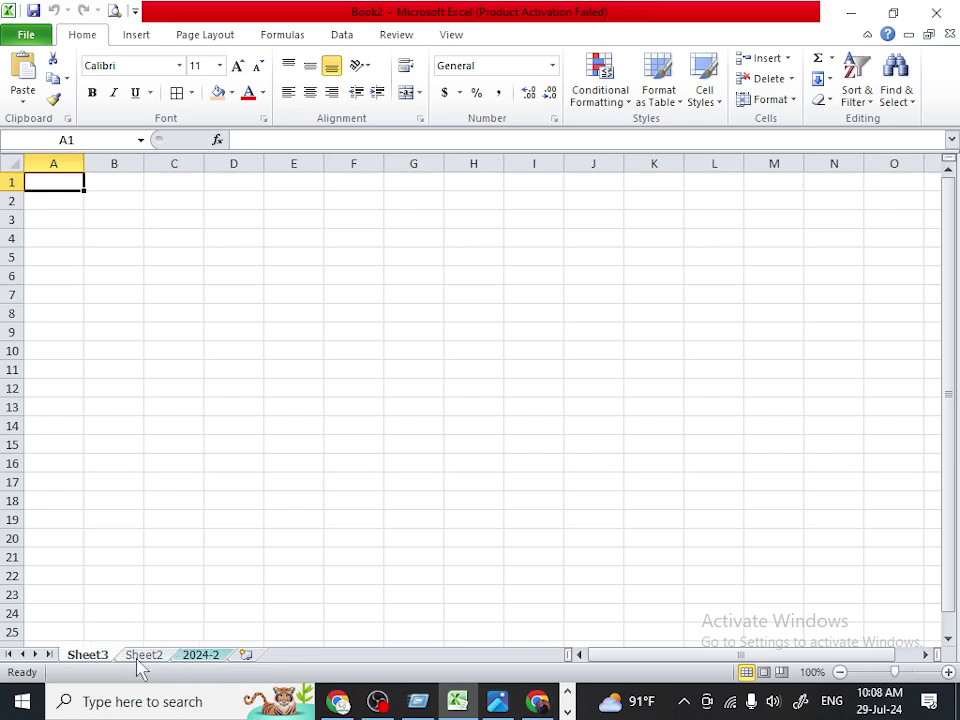
left_click(211, 660)
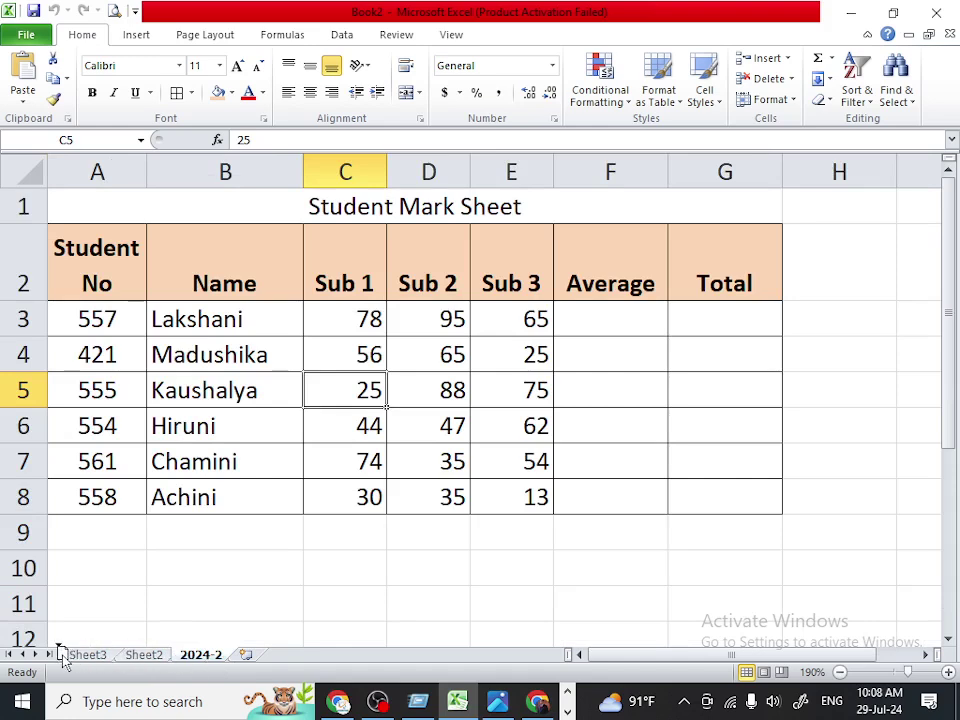
left_click_drag(62, 660, 63, 662)
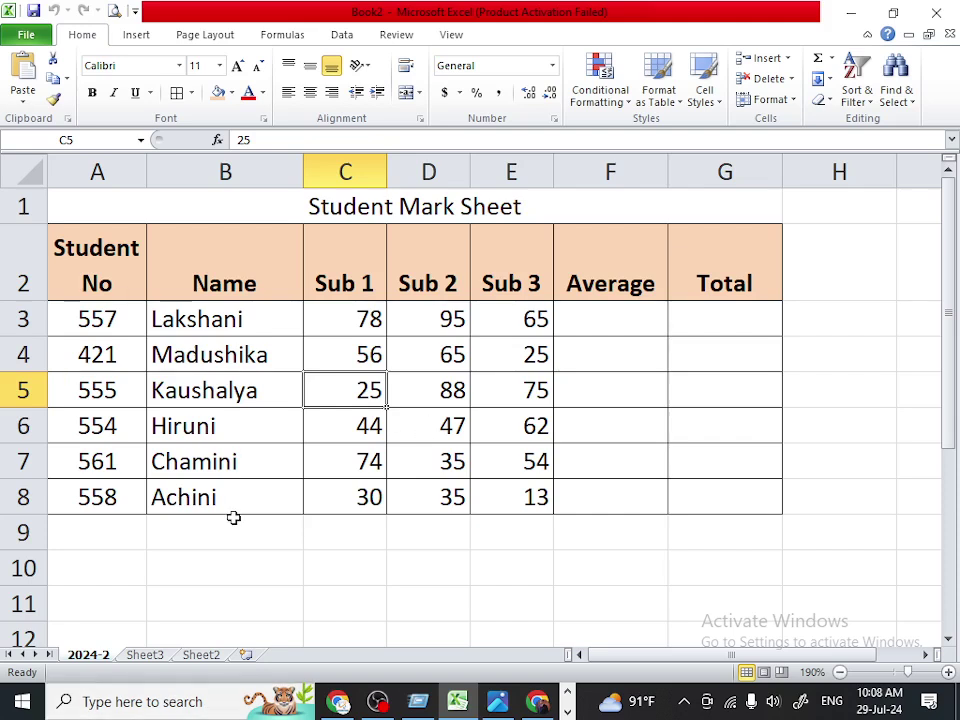
Move the 2024-2 sheet to the end with Move or Copy, choosing (move to end).
right_click(98, 668)
left_click(132, 512)
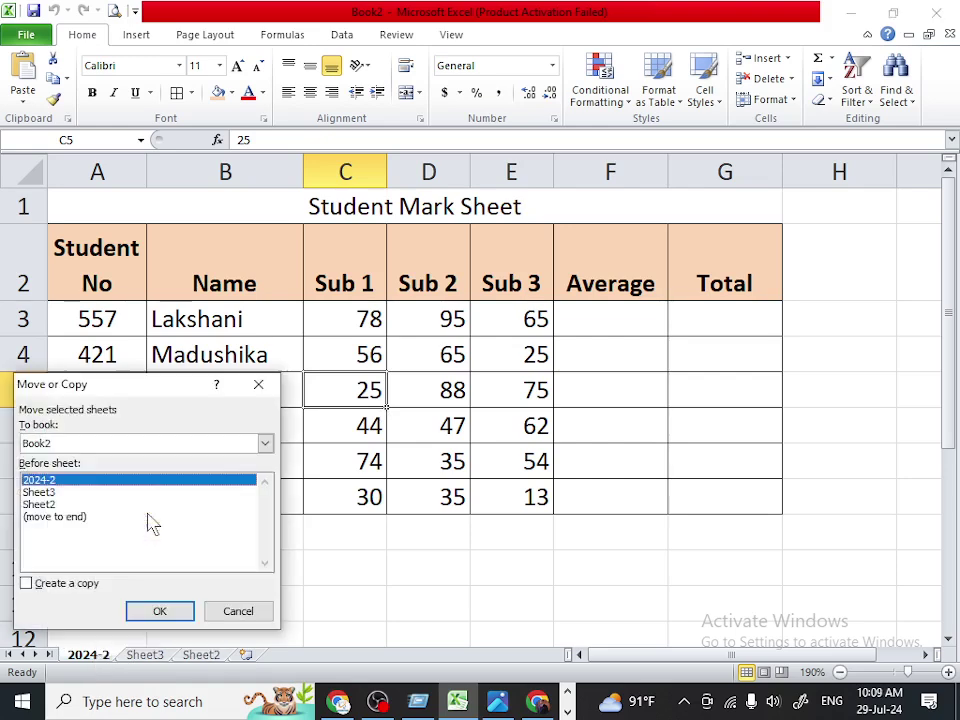
left_click(56, 504)
left_click(54, 491)
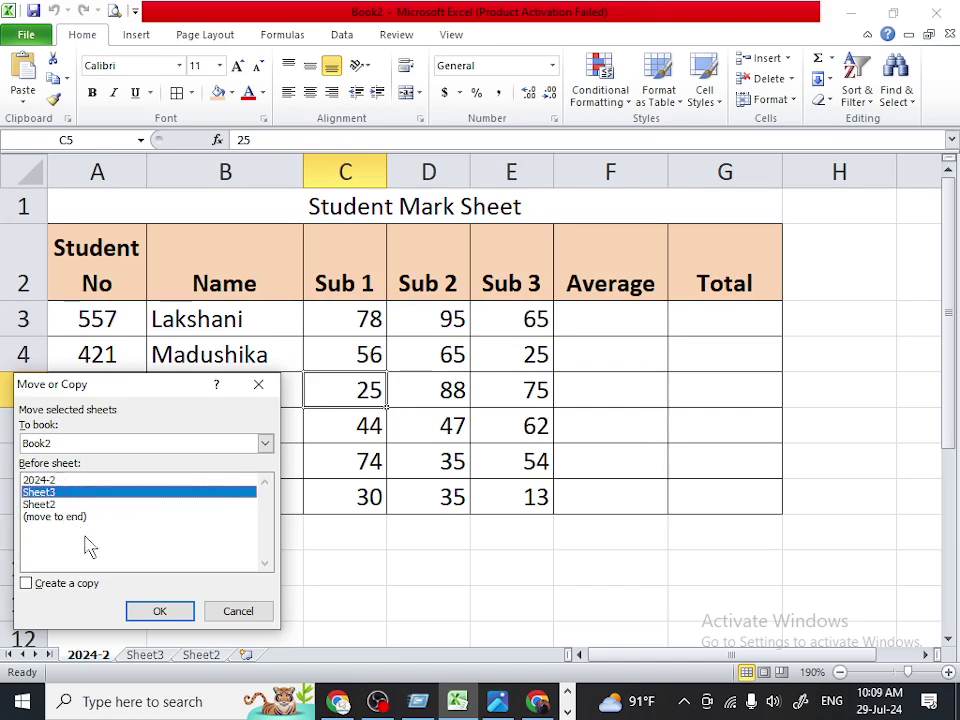
left_click(152, 612)
right_click(104, 656)
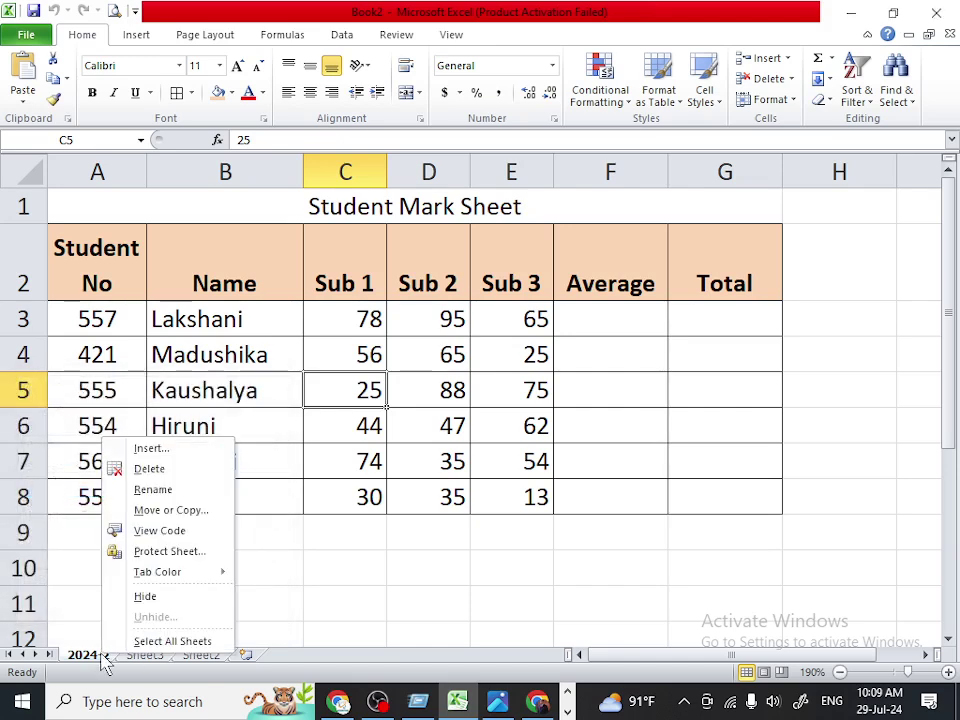
left_click(185, 510)
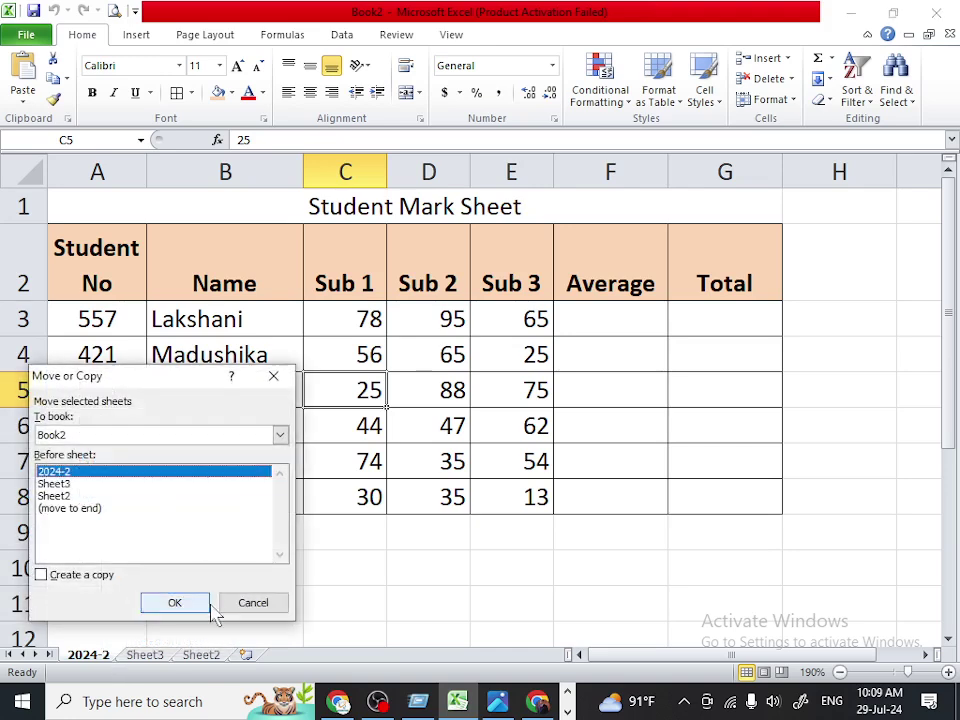
left_click(68, 508)
left_click(190, 606)
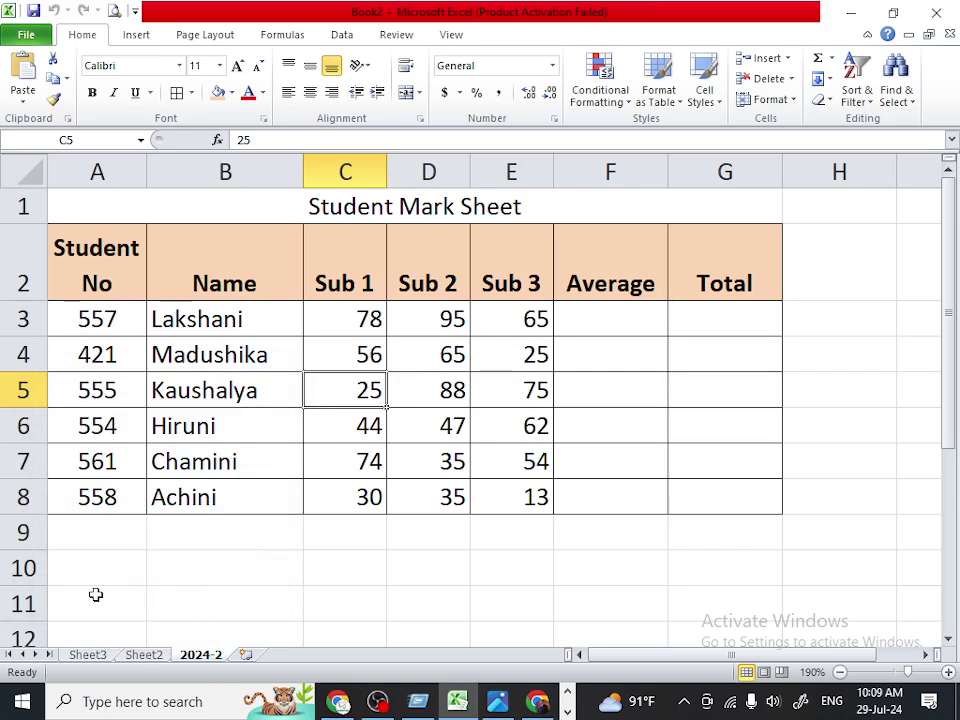
Insert new blank worksheets Sheet6 and Sheet5, then drag 2024-2 to the front of the tabs.
left_click(246, 655)
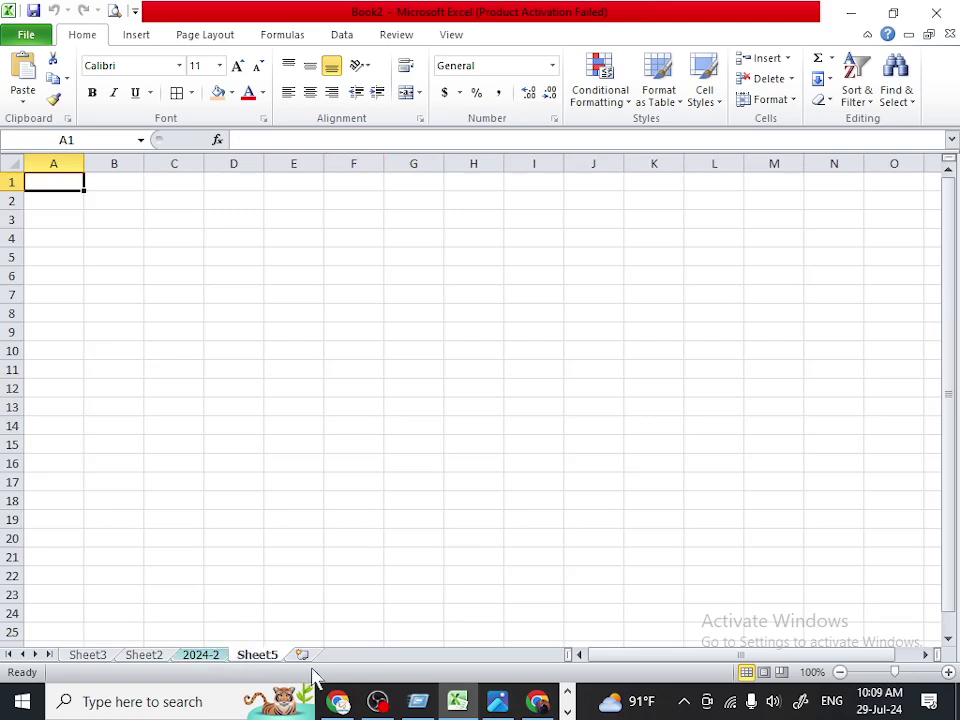
right_click(245, 645)
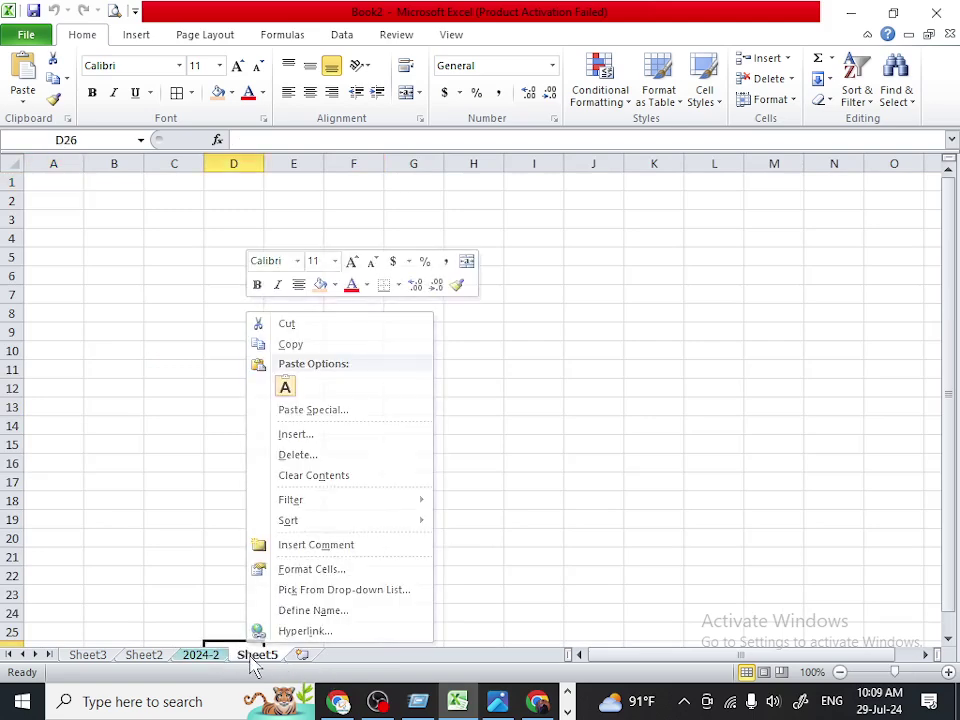
right_click(251, 655)
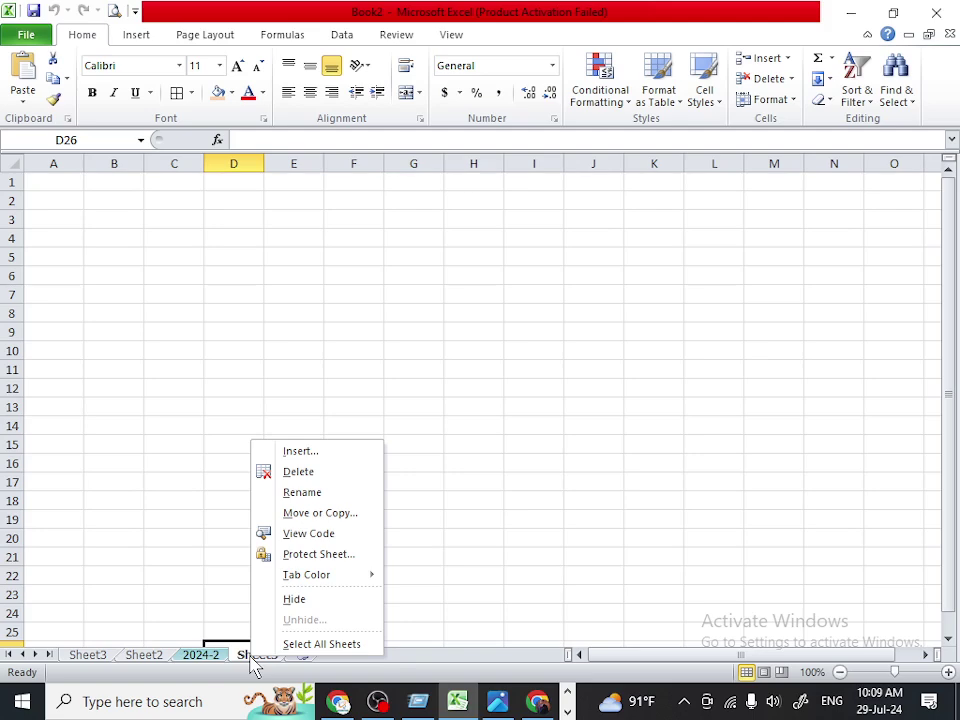
left_click(317, 452)
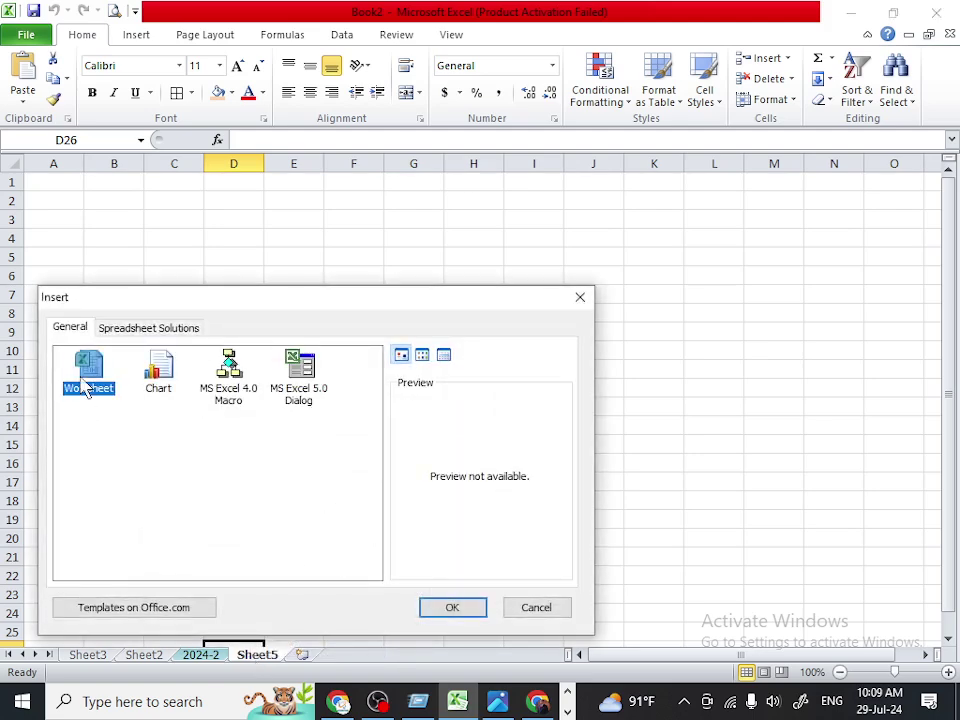
left_click(432, 609)
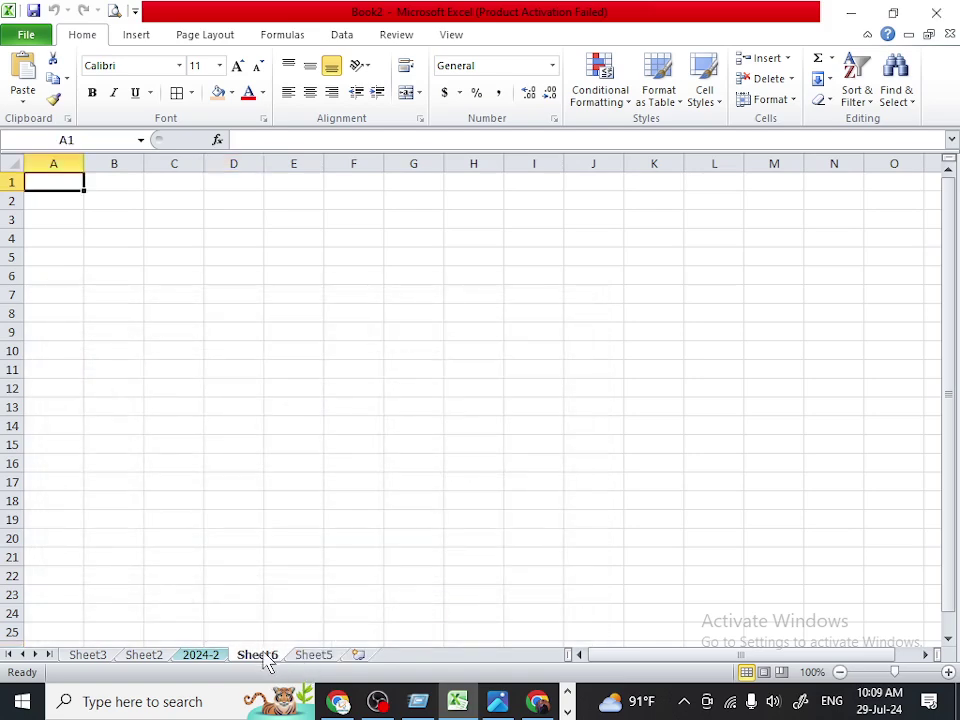
left_click(205, 655)
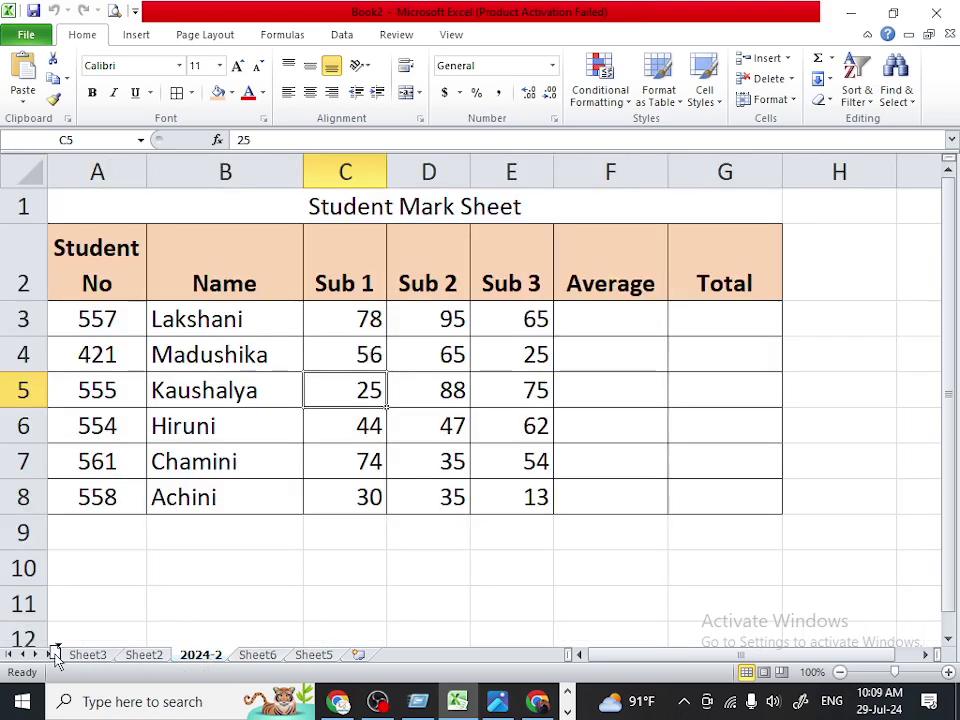
left_click_drag(57, 659, 58, 658)
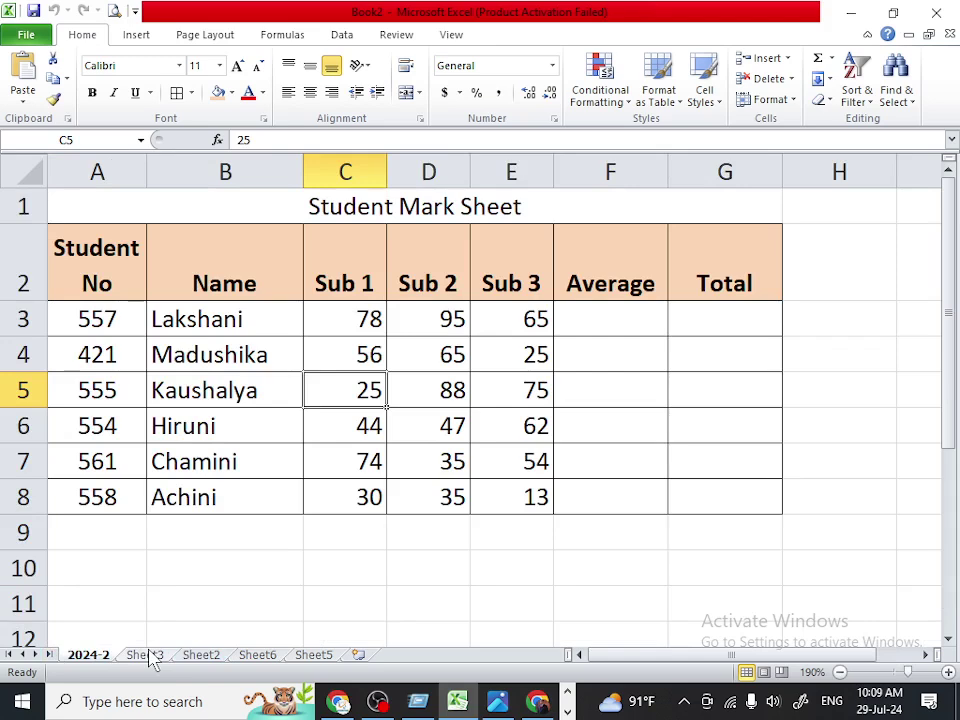
Delete the blank sheets Sheet3, Sheet2, Sheet6 and Sheet5.
right_click(150, 658)
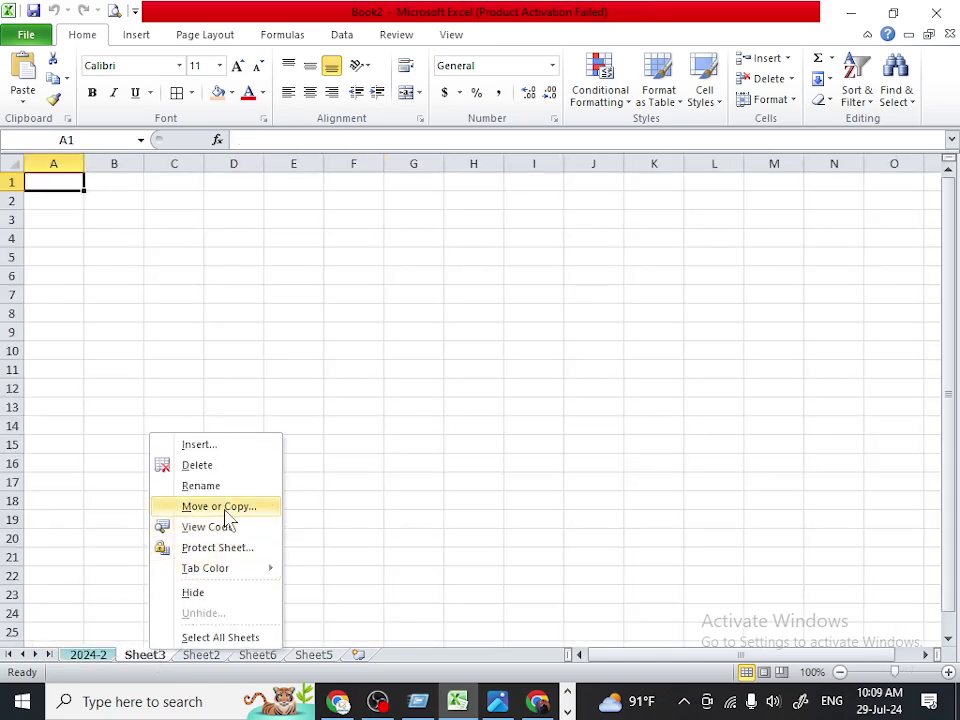
left_click(215, 464)
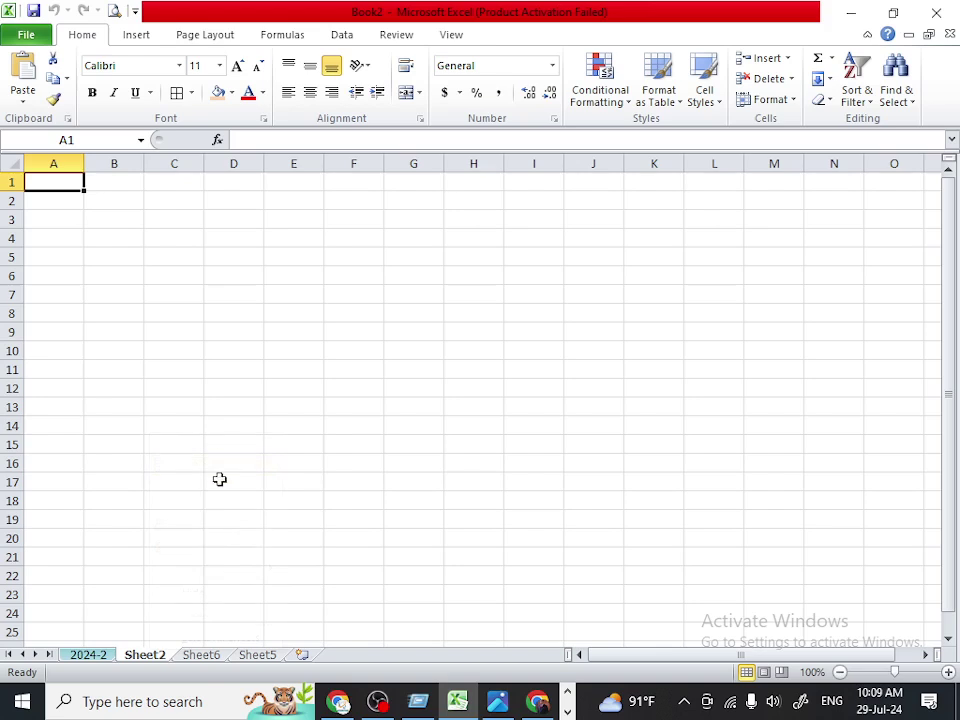
right_click(172, 656)
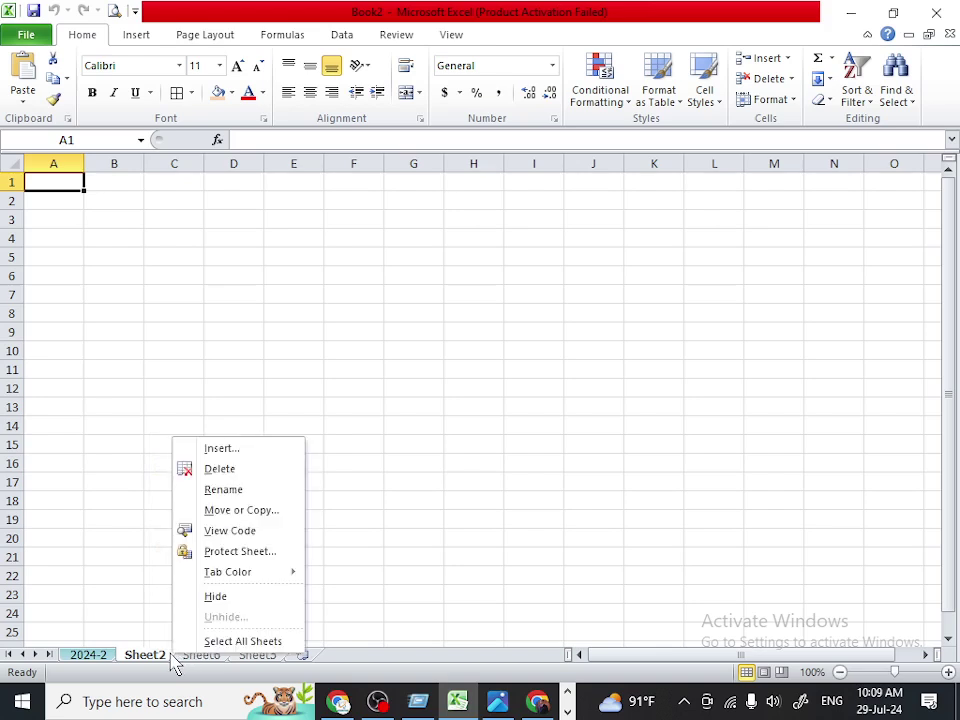
left_click(219, 468)
right_click(176, 660)
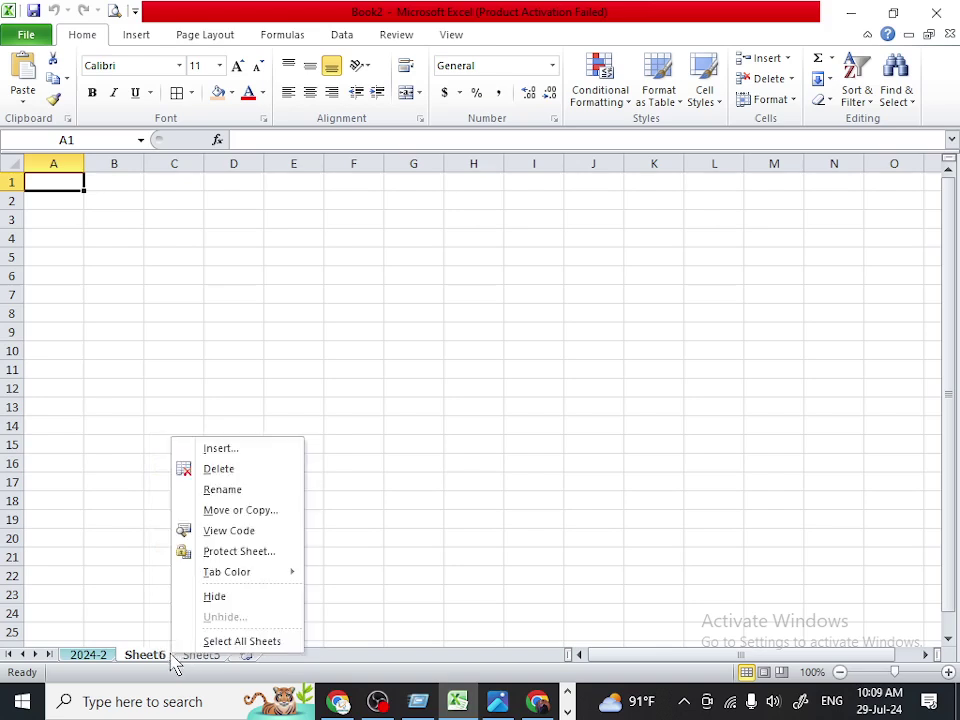
left_click(221, 468)
right_click(160, 658)
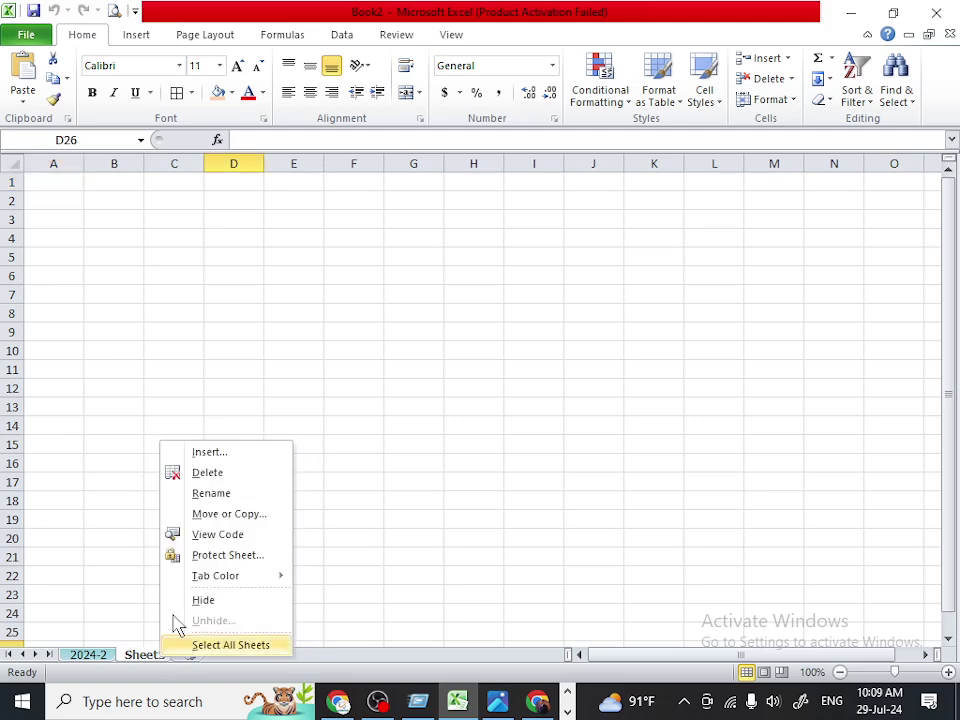
left_click(212, 473)
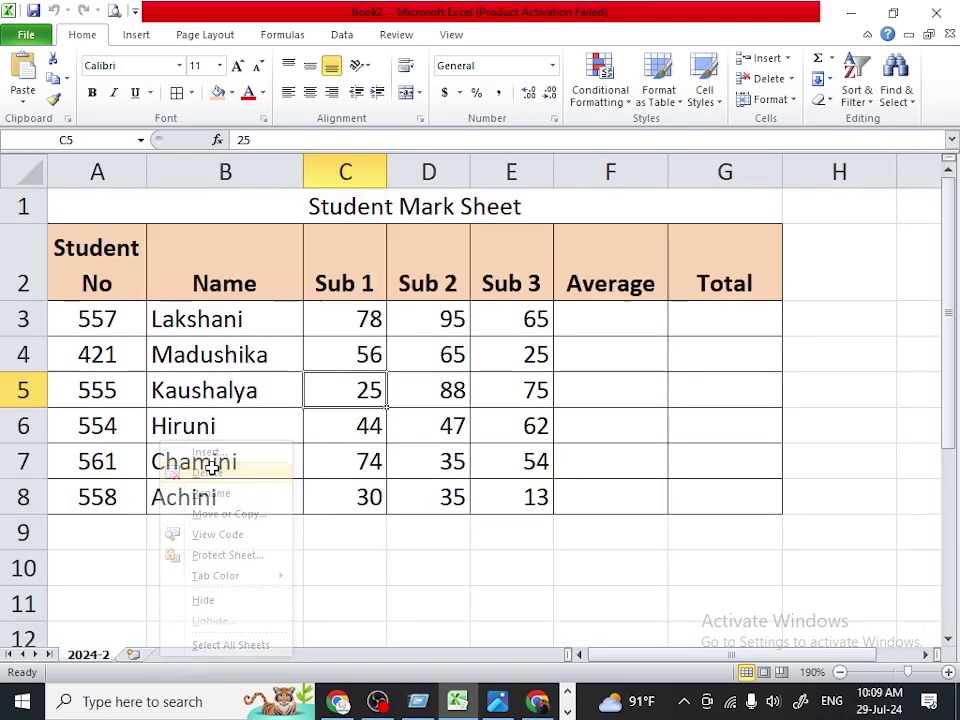
Duplicate the 2024-2 sheet with Move or Copy's Create a copy option.
right_click(92, 662)
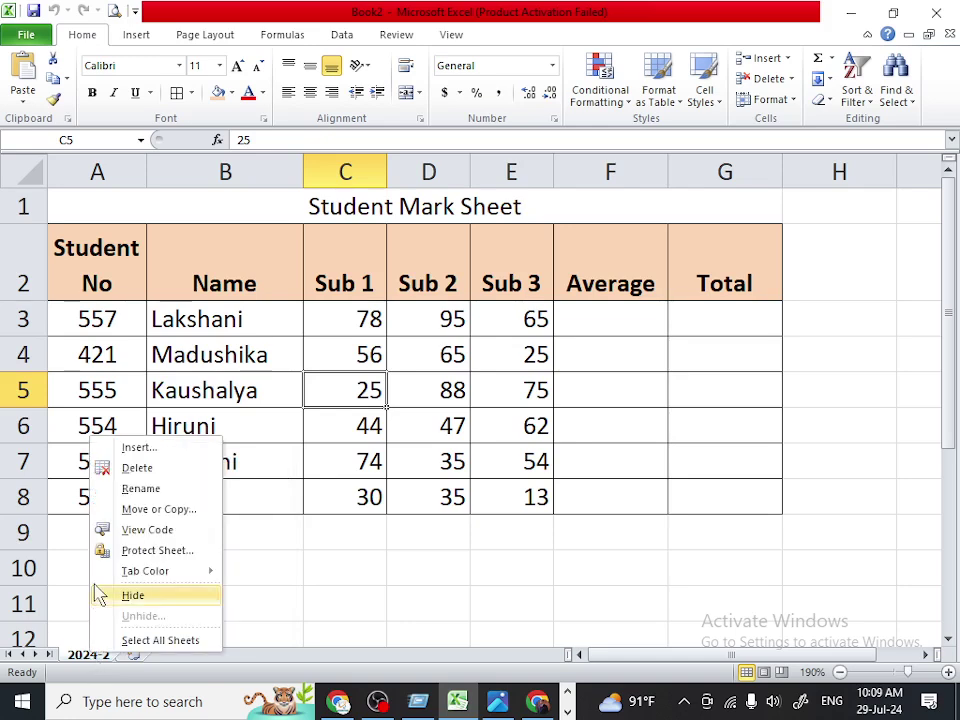
left_click(133, 510)
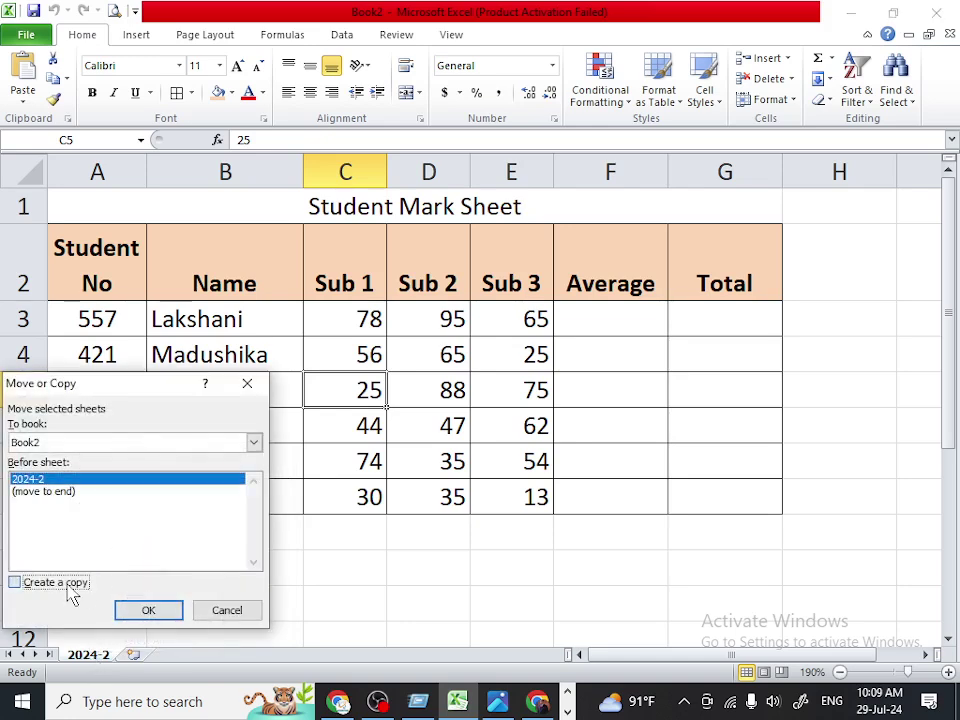
left_click(50, 581)
left_click(163, 608)
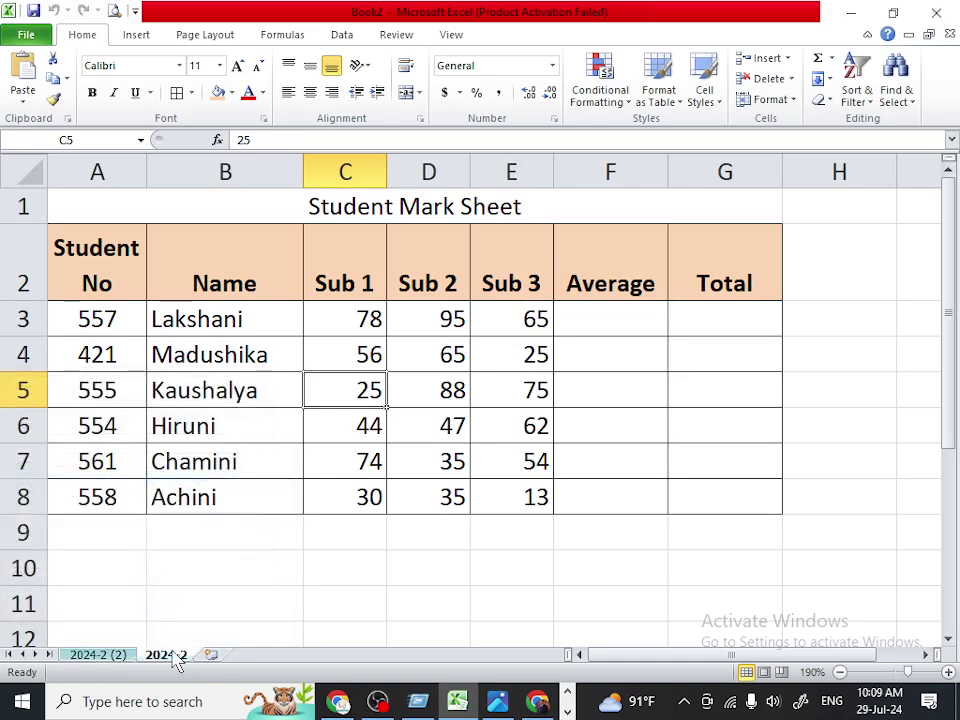
Rename the original 2024-2 sheet to 2024-1.
double_click(168, 654)
key("BackSpace")
type("1")
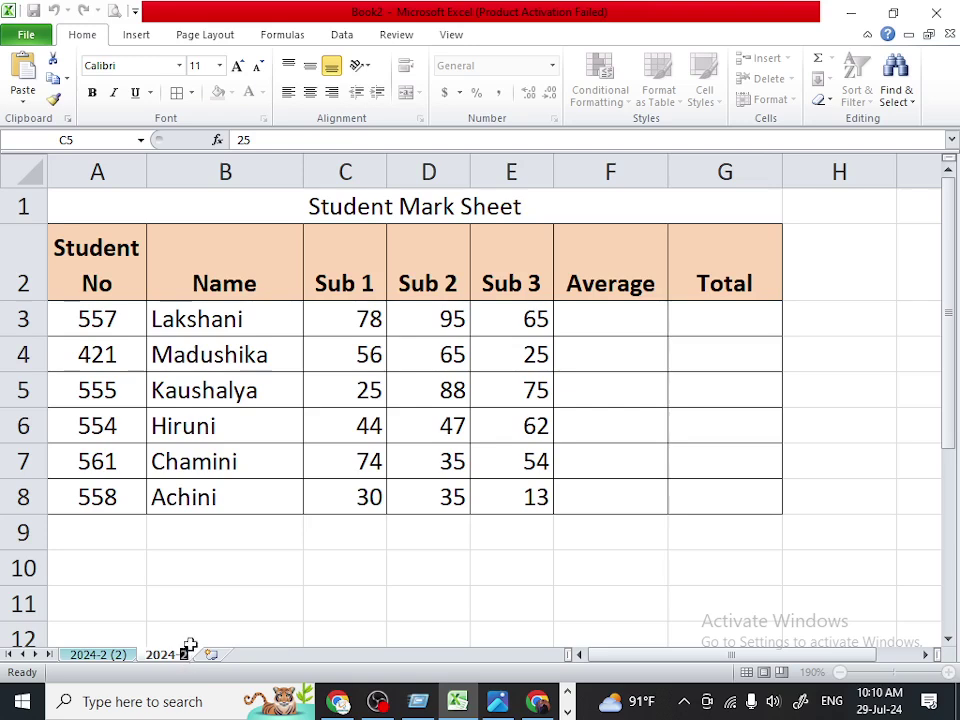
key("Return")
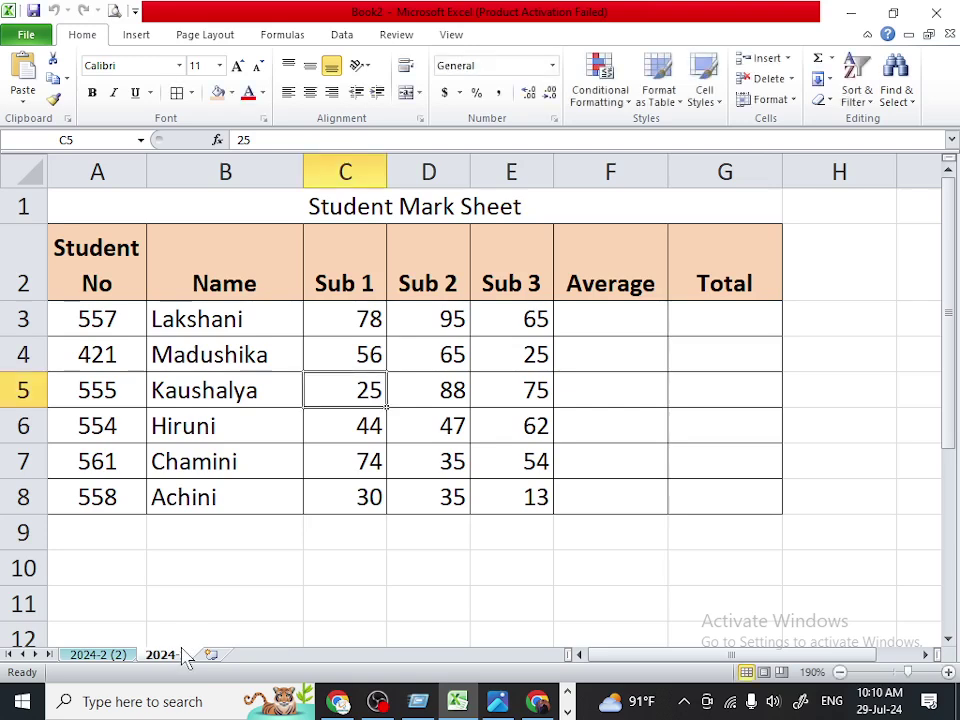
Give the 2024-1 tab a blue tab colour.
right_click(176, 654)
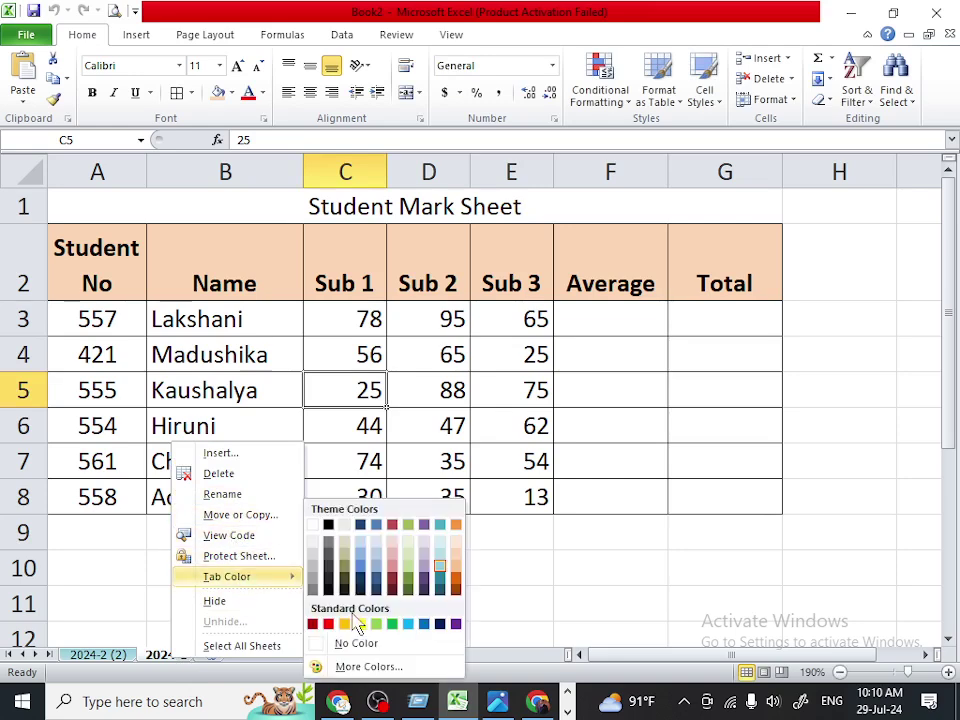
mouse_move(234, 576)
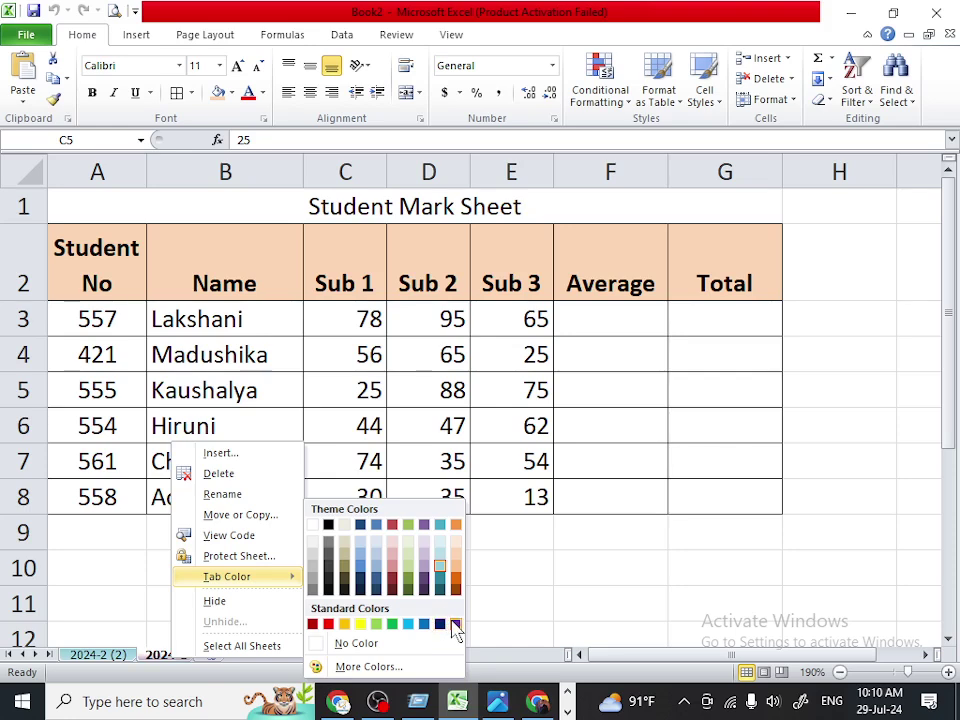
left_click(409, 624)
left_click(98, 654)
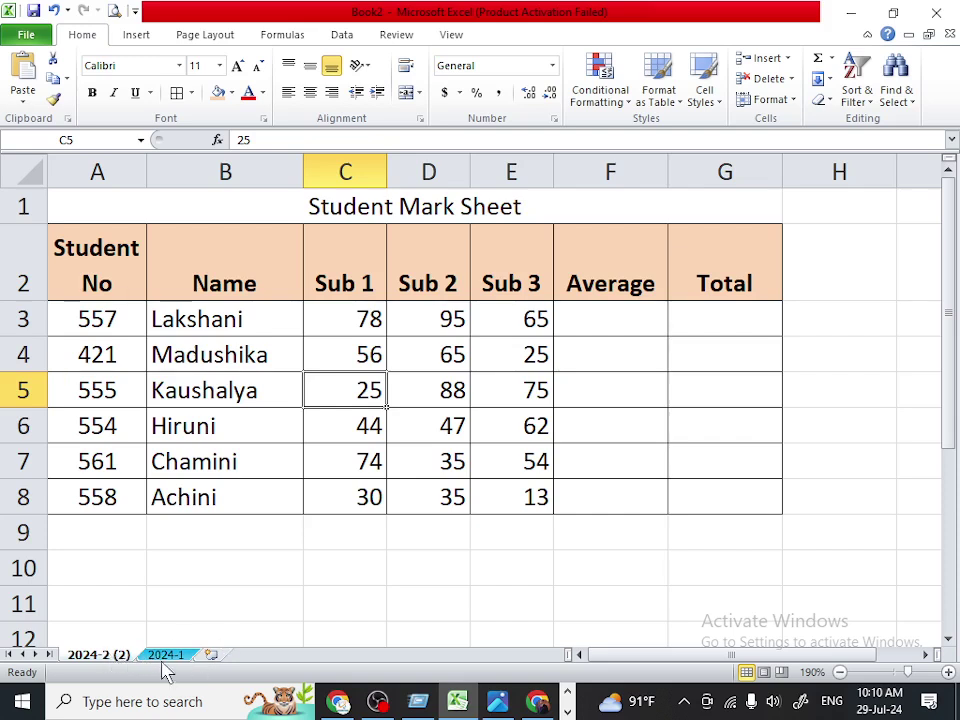
left_click(162, 658)
left_click(115, 656)
Insert a new blank worksheet, Sheet8, and select cell A12 on 2024-1.
left_click(210, 655)
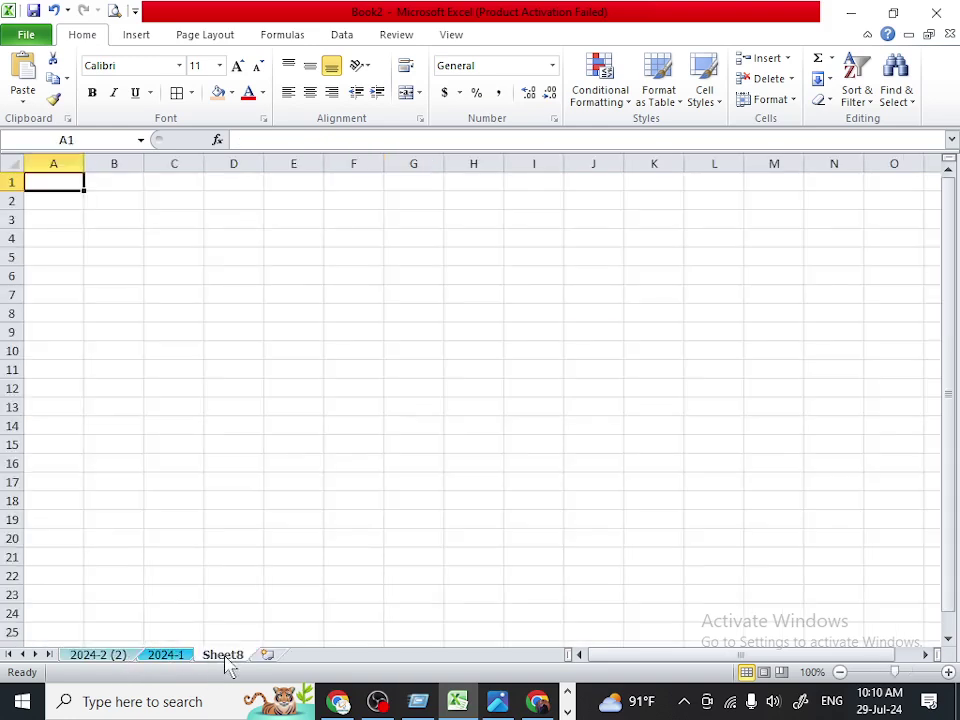
left_click(170, 656)
left_click(113, 641)
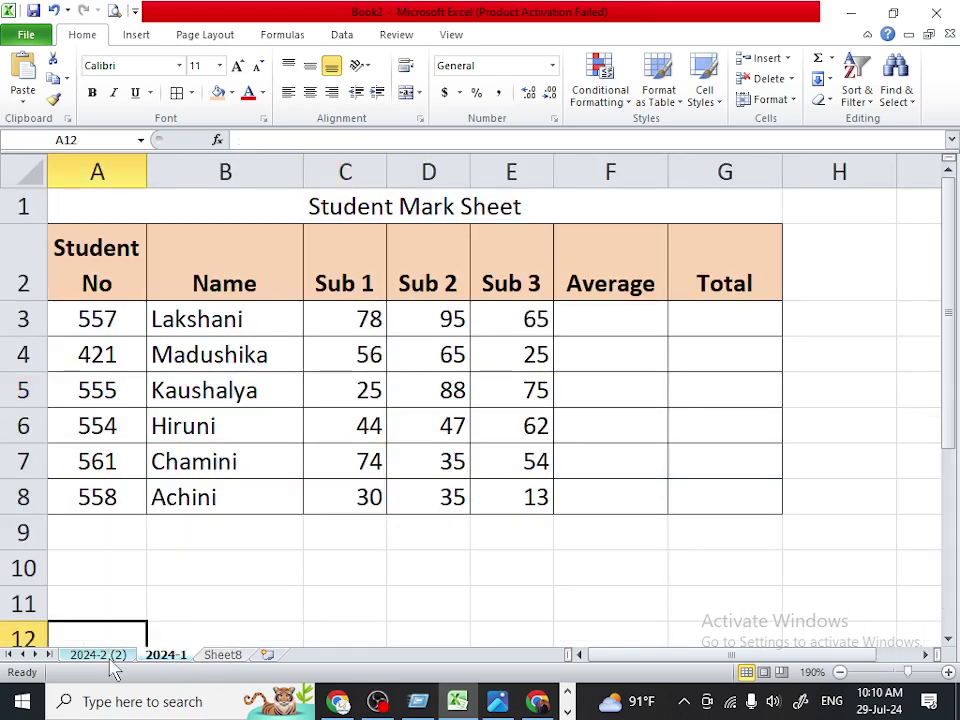
left_click(108, 656)
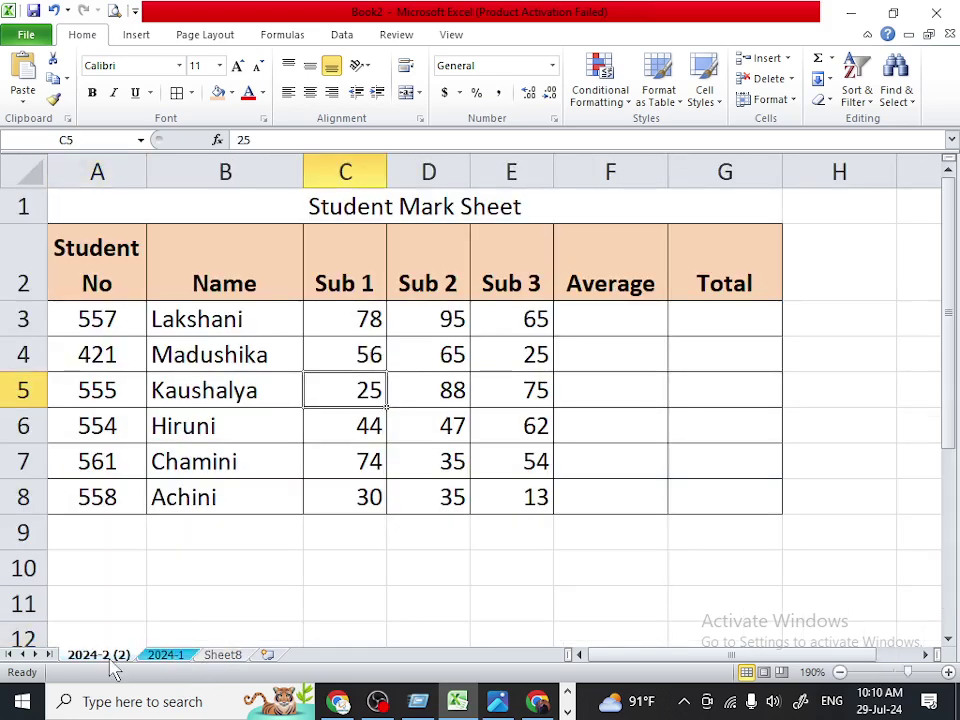
Group 2024-1 with 2024-2 (2), keep the 2024-2 (2) name, then ungroup the sheets.
left_click(172, 656, "ctrl")
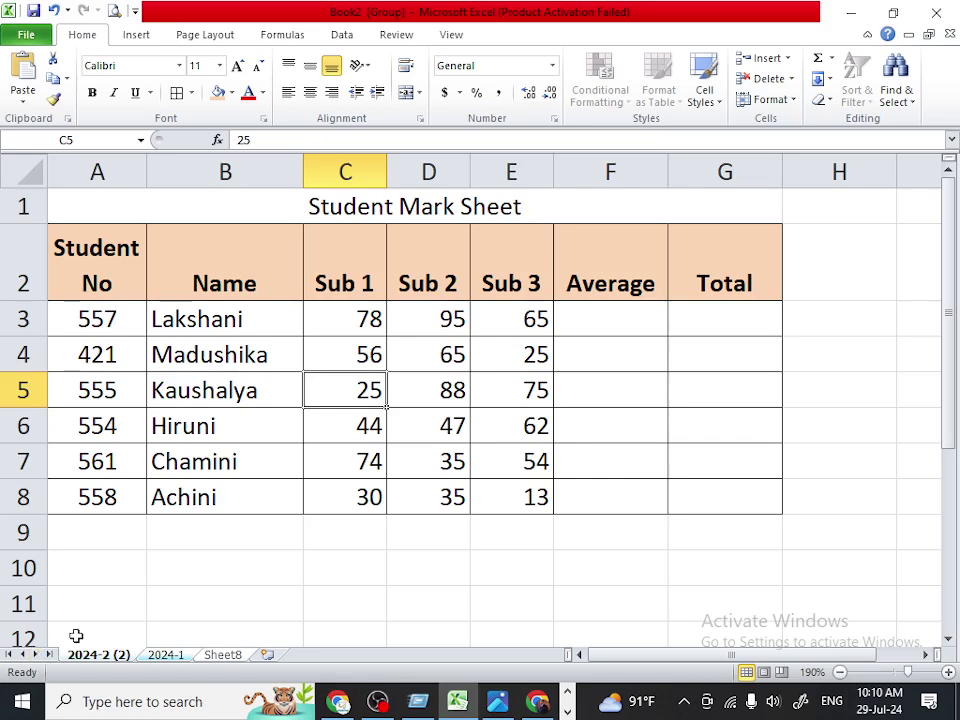
double_click(120, 655)
key("Return")
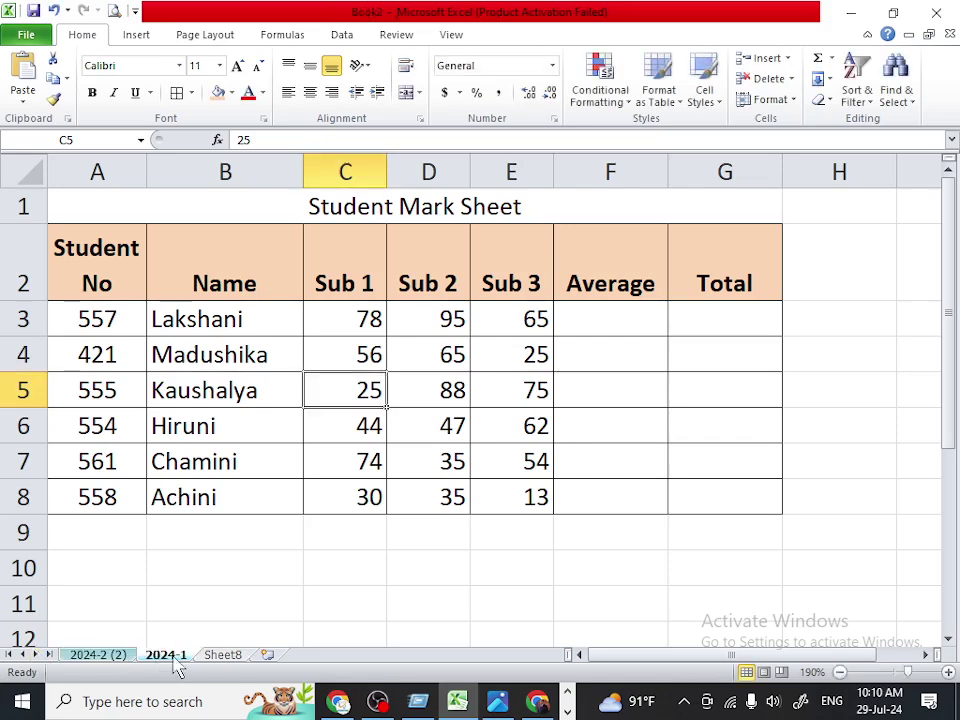
left_click(228, 658)
left_click(115, 657)
scroll(115, 657, "up", 6, "ctrl")
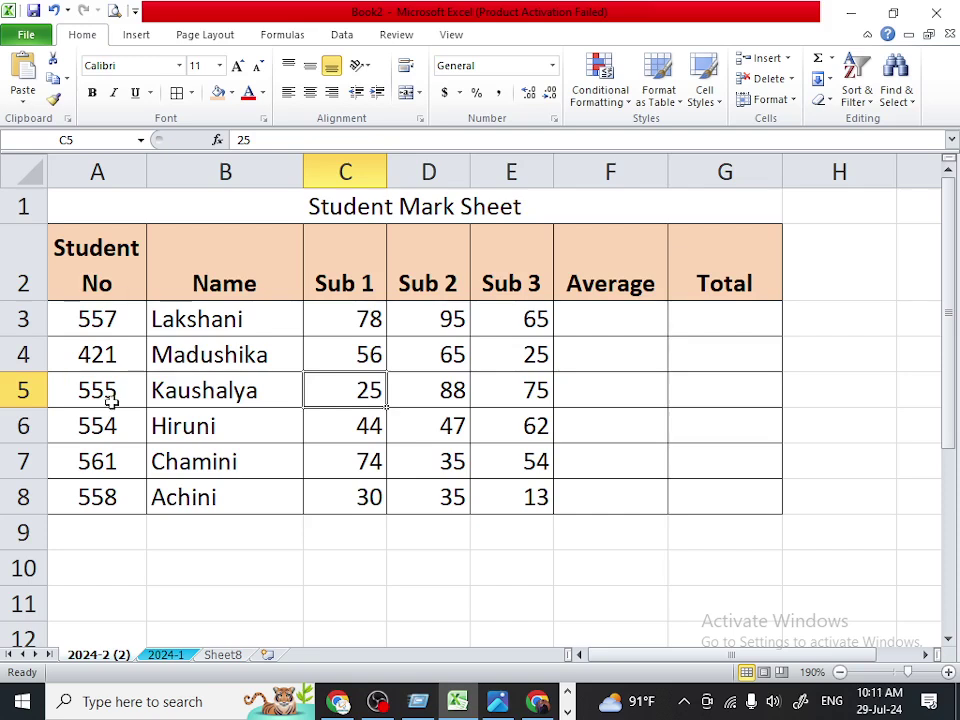
left_click(593, 328)
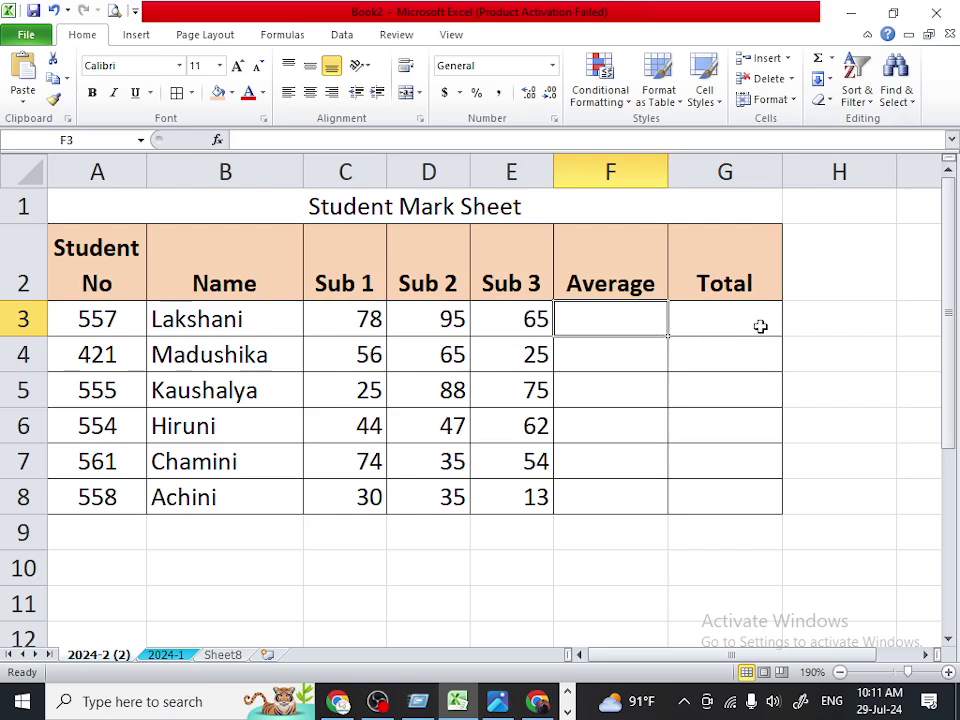
left_click(711, 326)
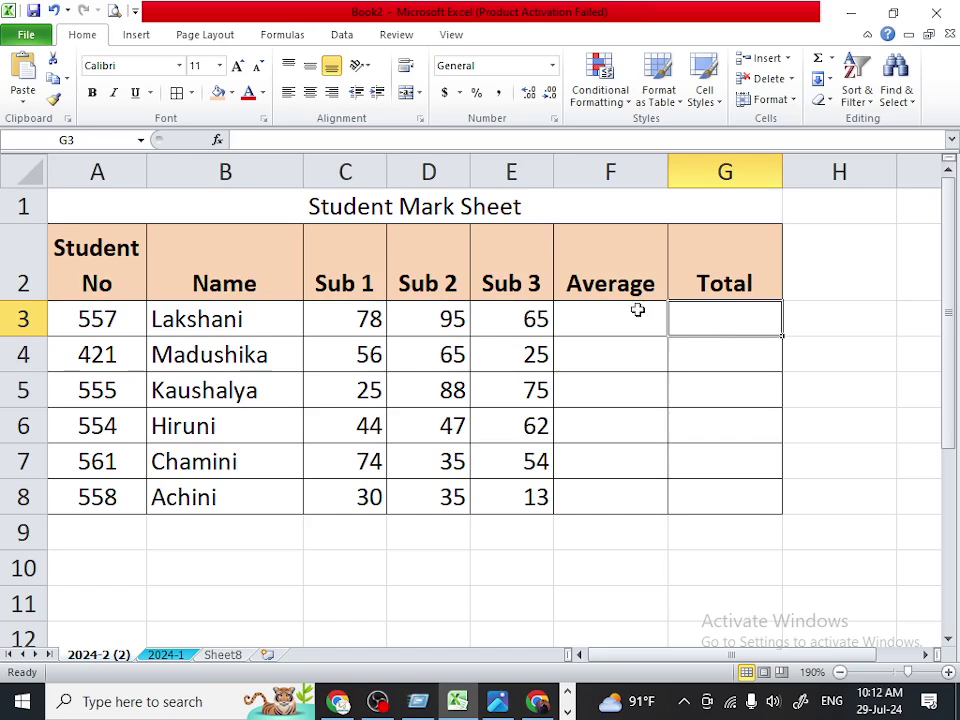
Enter the total formula =C3+D3+E3 in G3 for the first student.
left_click_drag(376, 316, 488, 317)
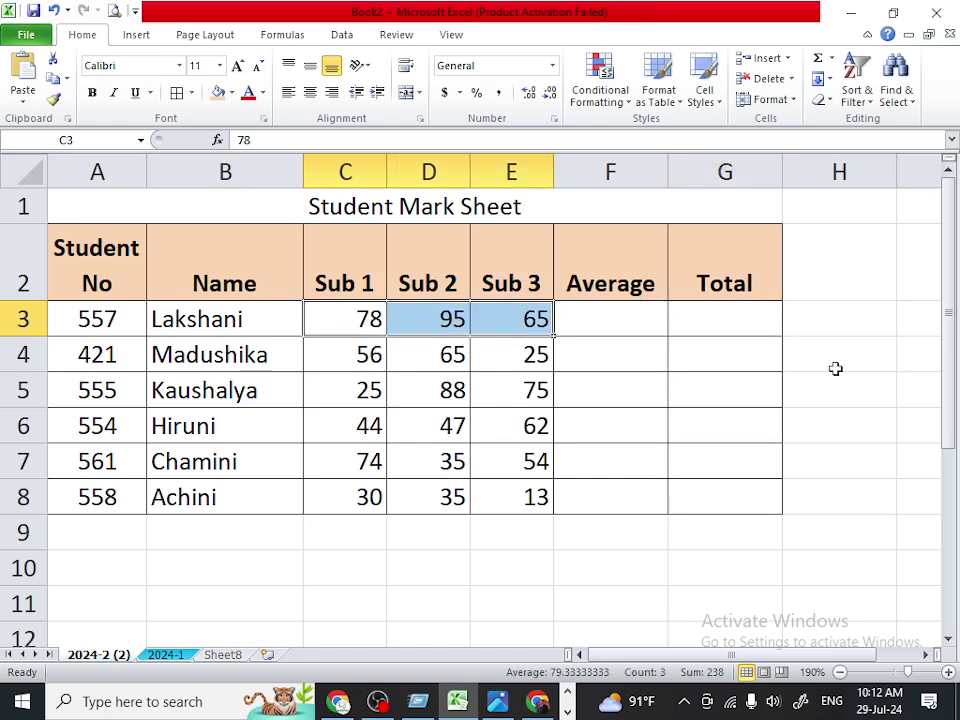
left_click(732, 315)
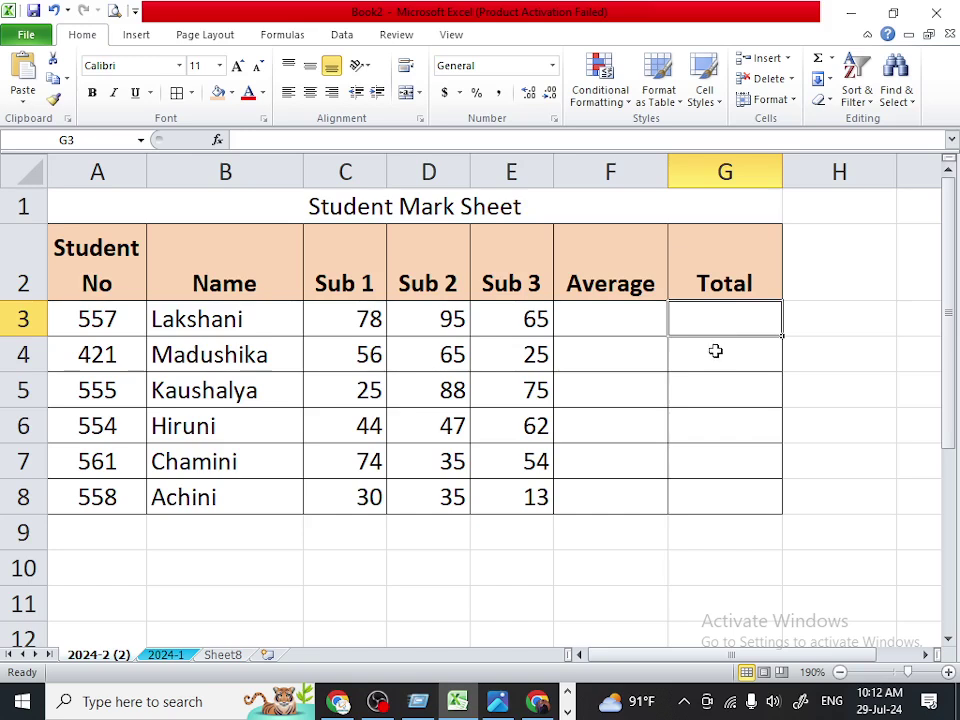
type("=")
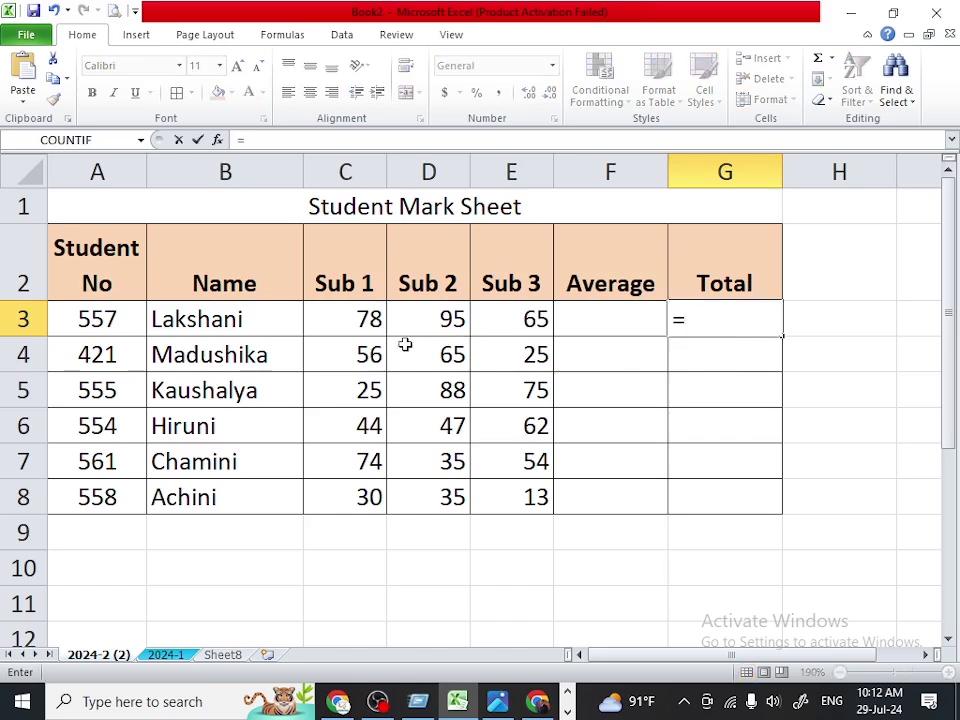
left_click(353, 321)
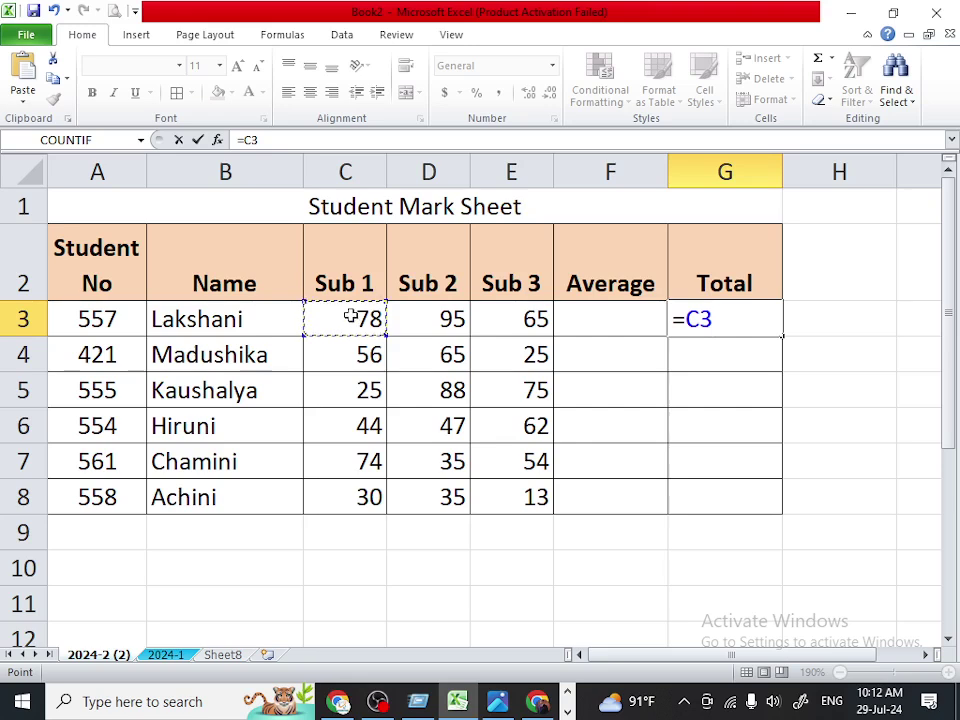
type("+")
left_click(434, 319)
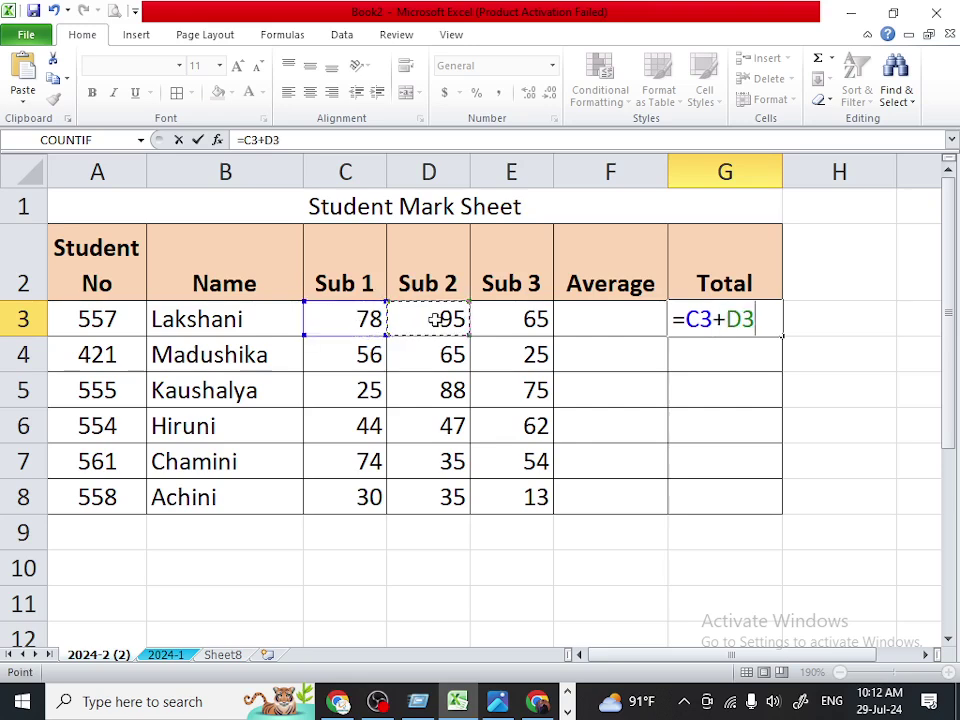
type("+")
left_click(512, 326)
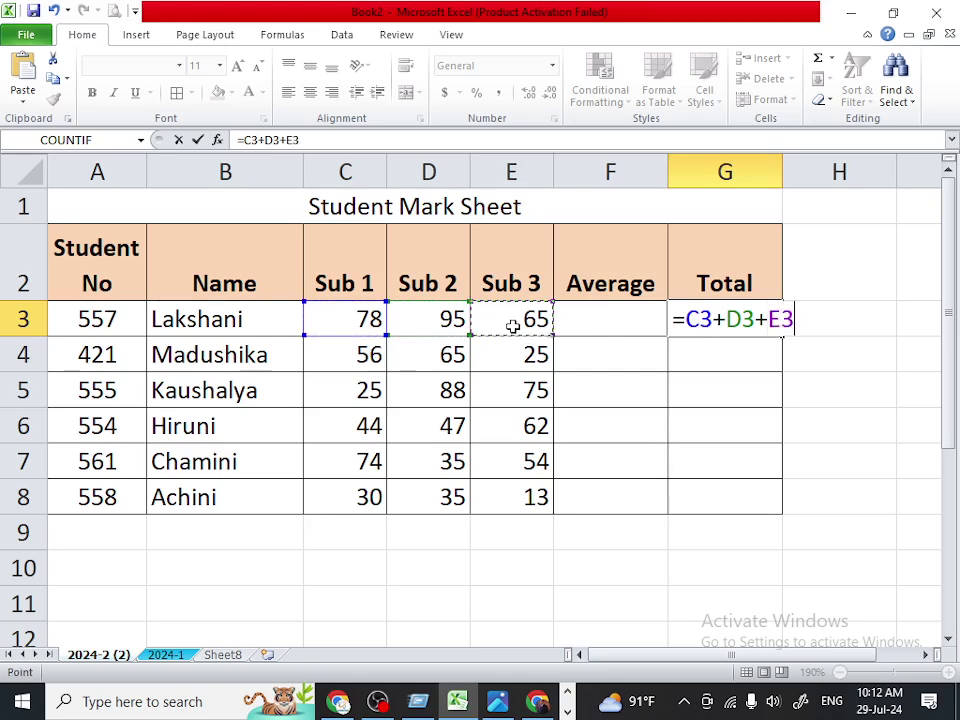
key("Return")
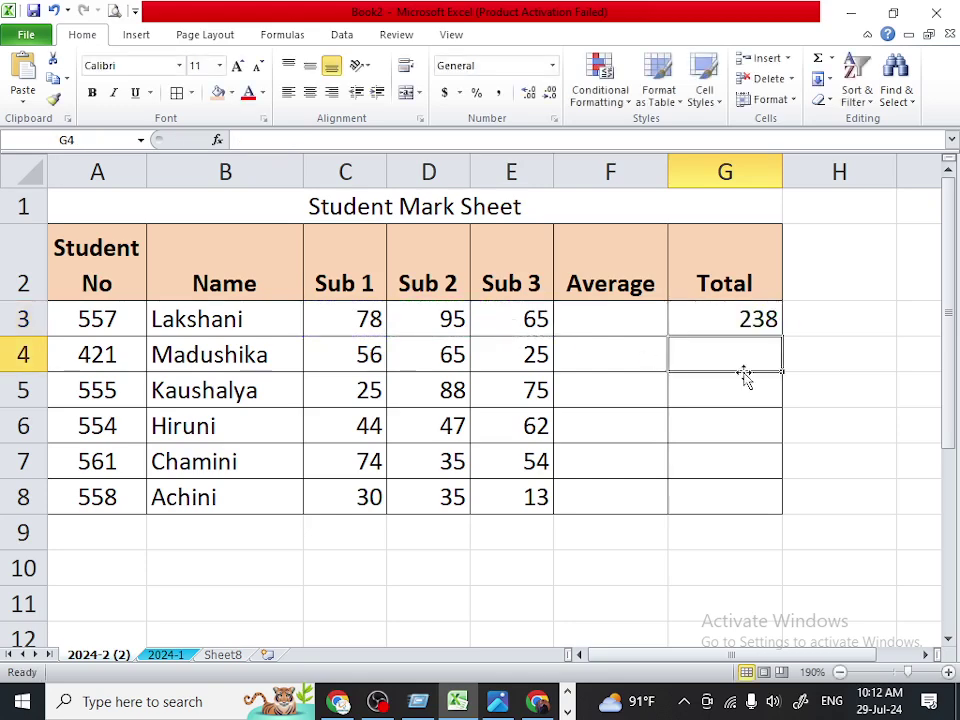
Fill the G3 total down the Total column, then clear G3:G8.
left_click(758, 321)
mouse_move(782, 337)
left_mouse_down()
mouse_move(793, 458)
mouse_move(782, 521)
left_mouse_up()
left_click(769, 588)
mouse_move(740, 320)
left_mouse_down()
mouse_move(737, 395)
mouse_move(758, 497)
left_mouse_up()
key("Delete")
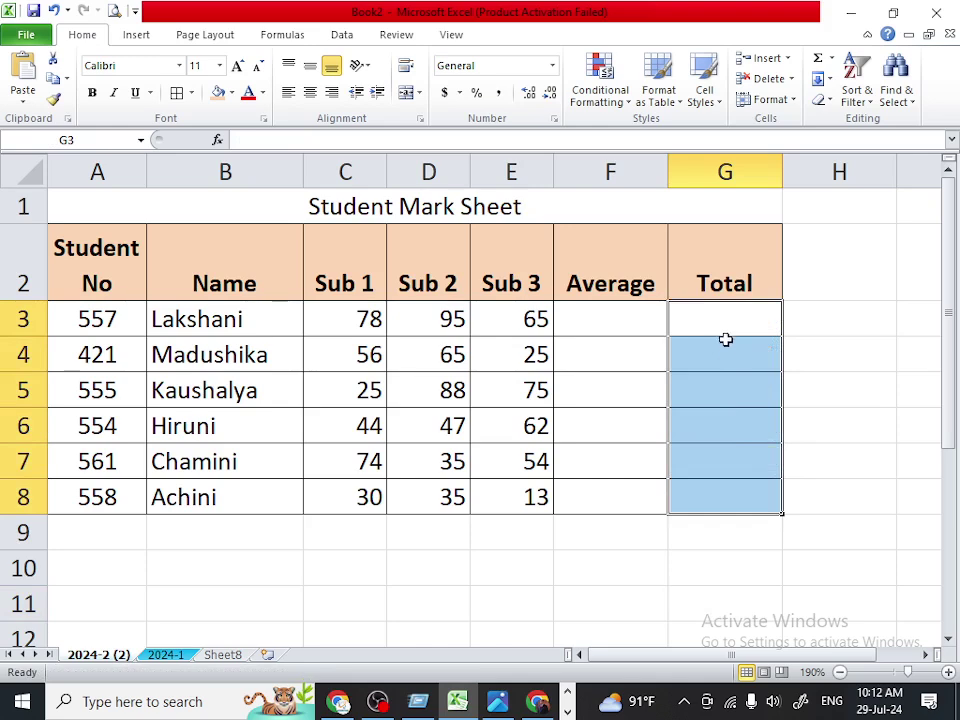
Enter the fixed-number total =78+95+65 in G3.
left_click(716, 318)
type("=")
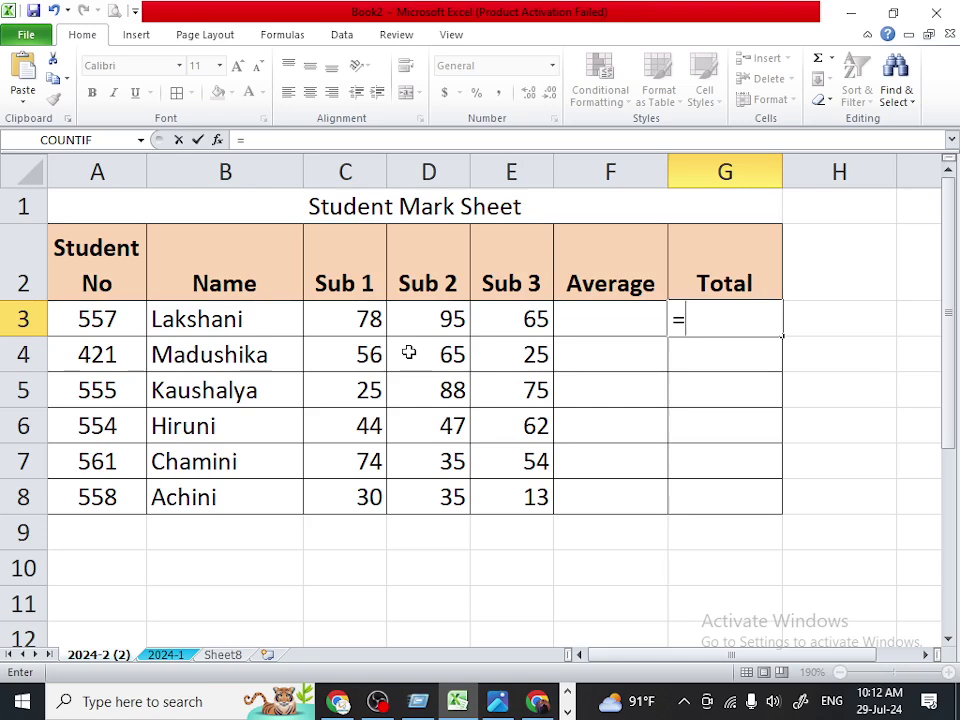
type("78+")
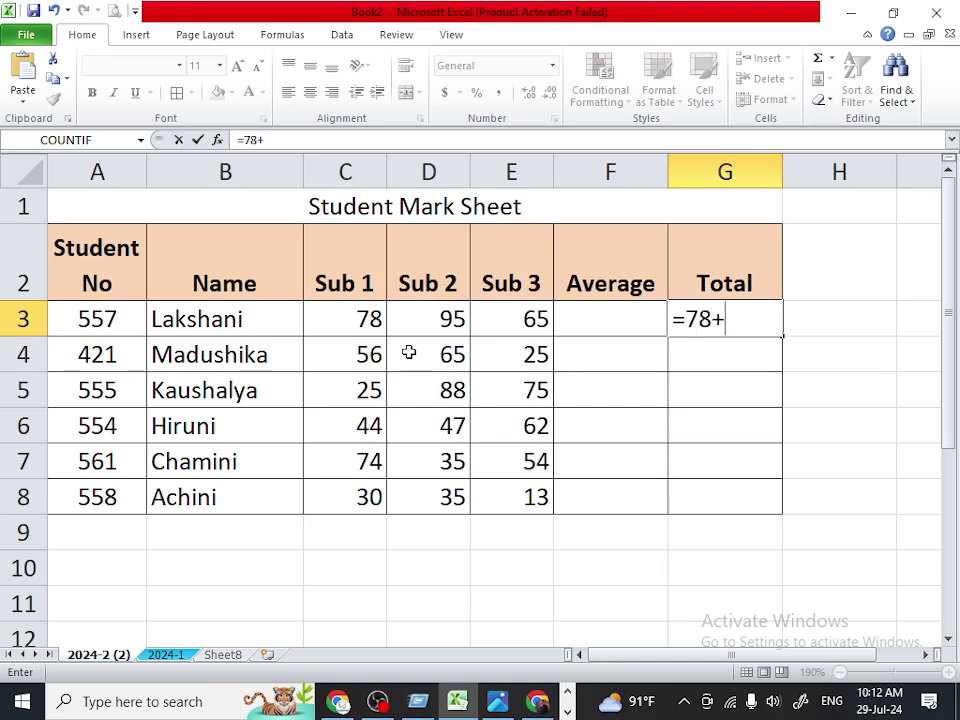
type("95")
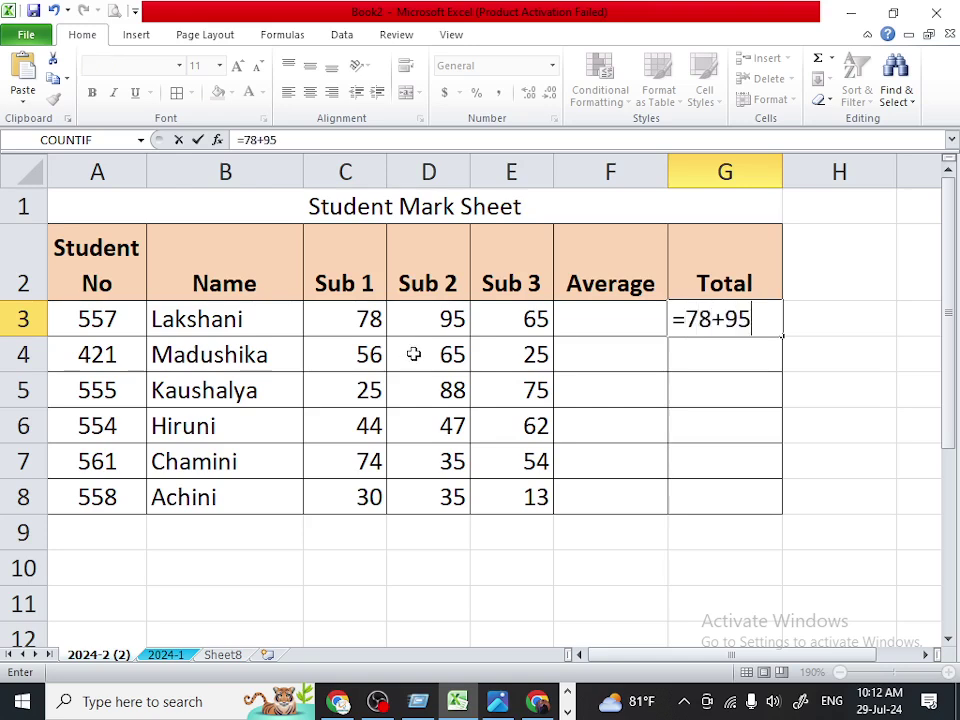
type("+")
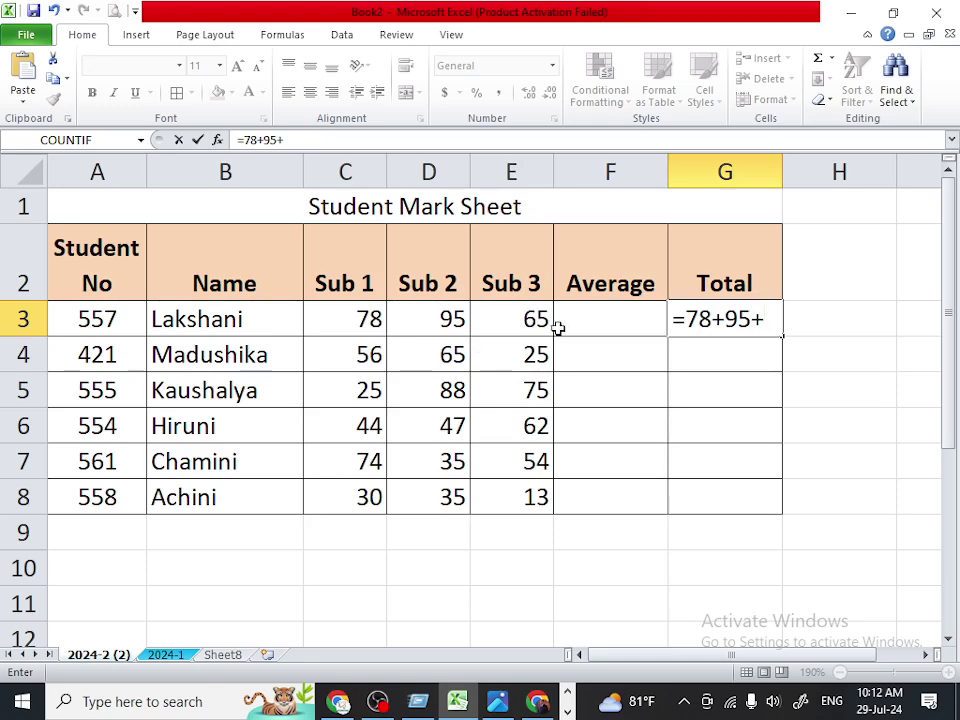
type("65")
key("Return")
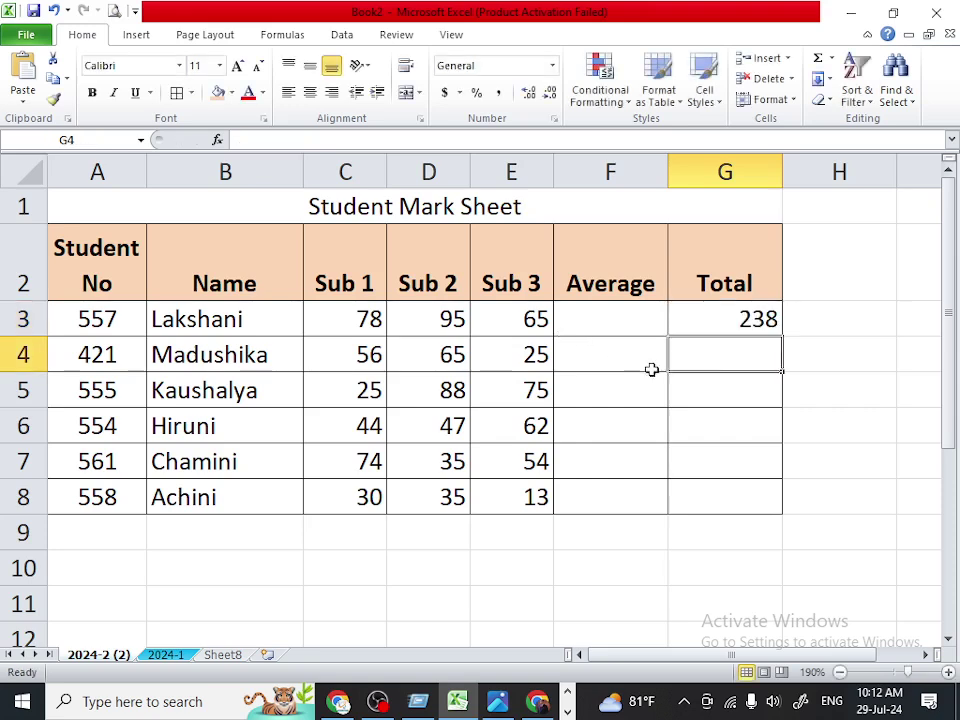
left_click(721, 320)
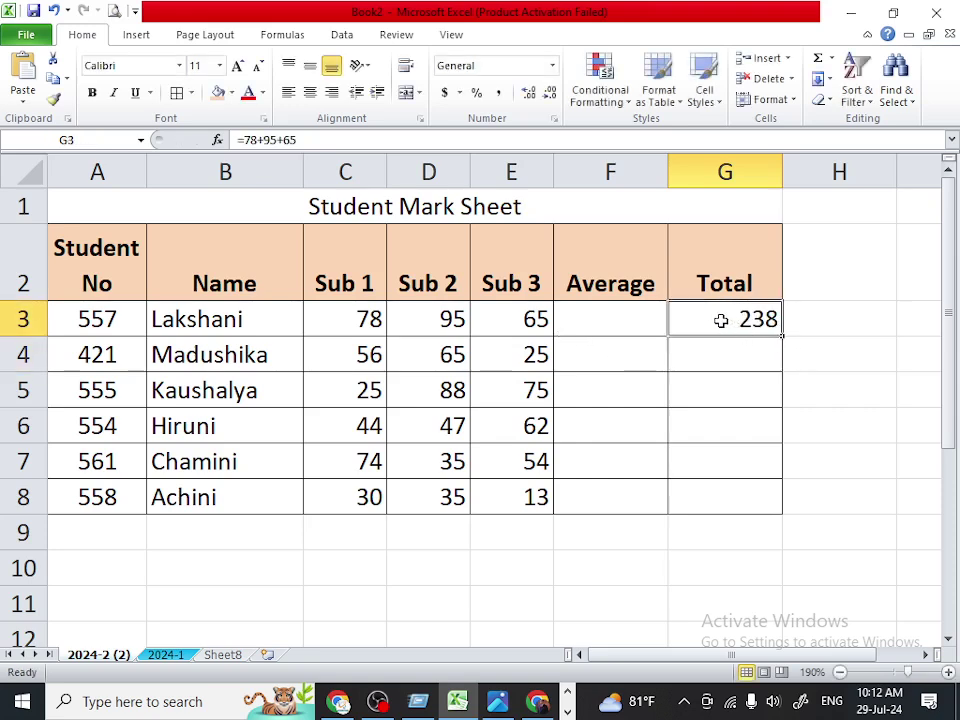
Change the Sub 3 mark in E3 to 56 and back to 65, then start a new formula in G3.
left_click(517, 323)
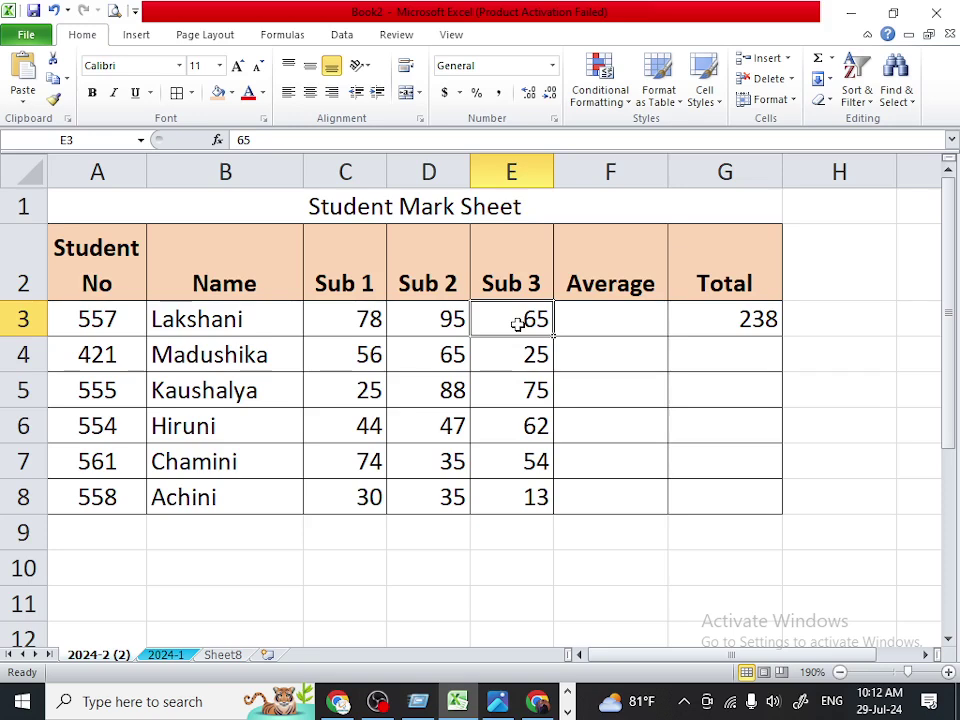
type("56")
key("Return")
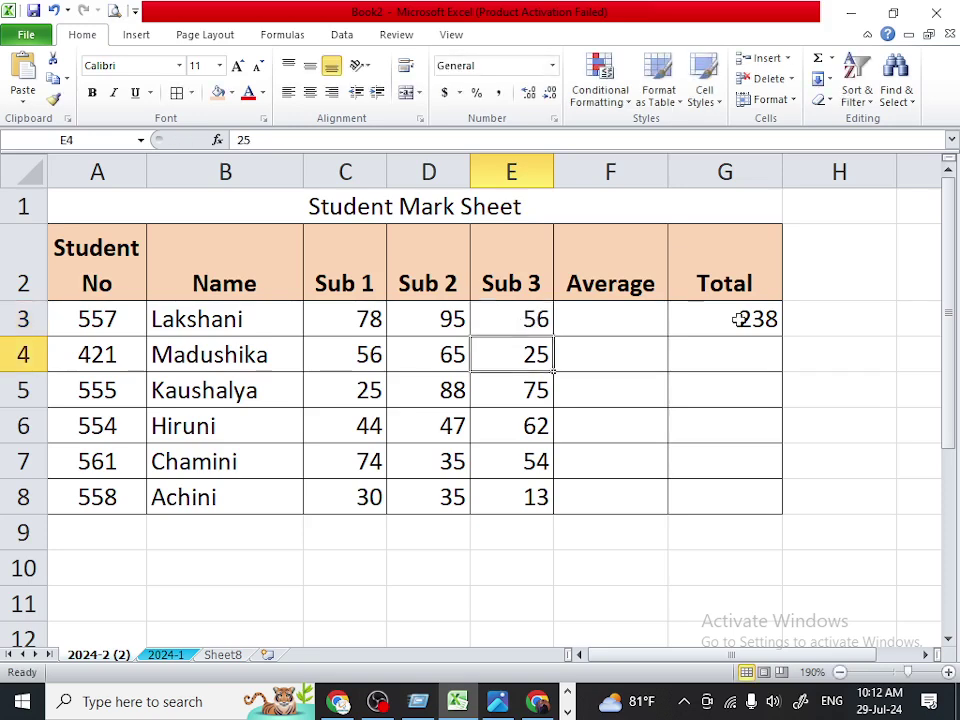
left_click(524, 317)
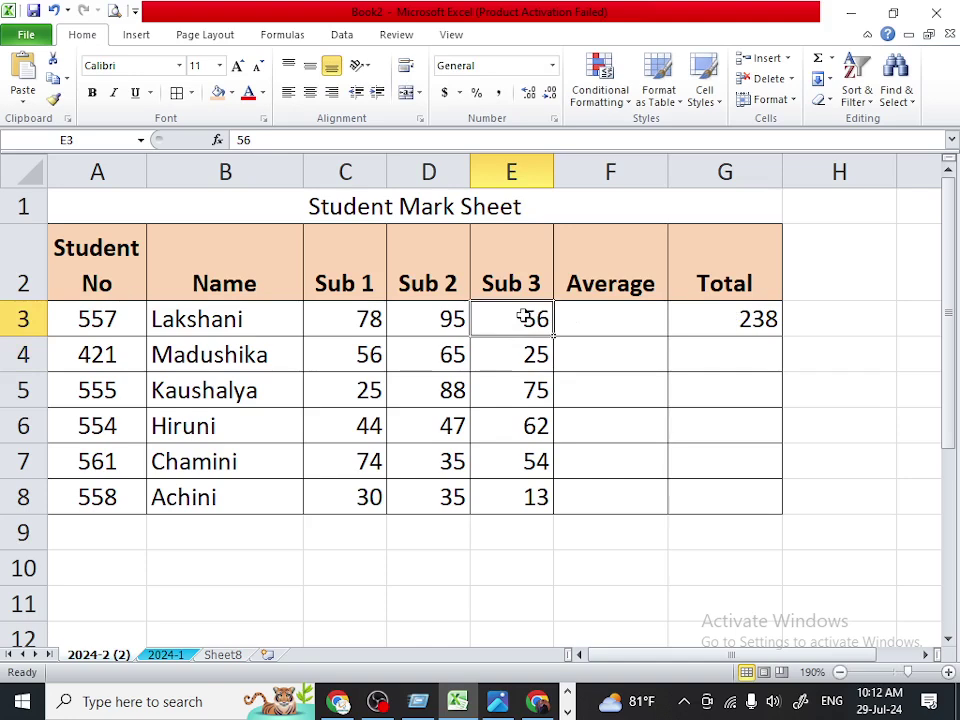
left_click(746, 326)
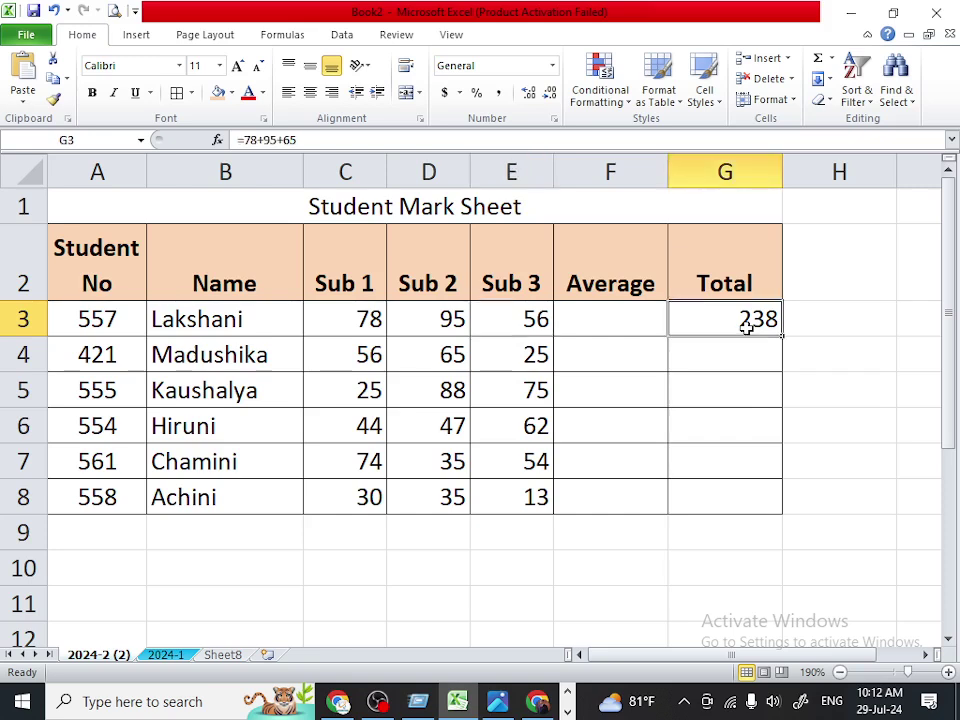
left_click(522, 317)
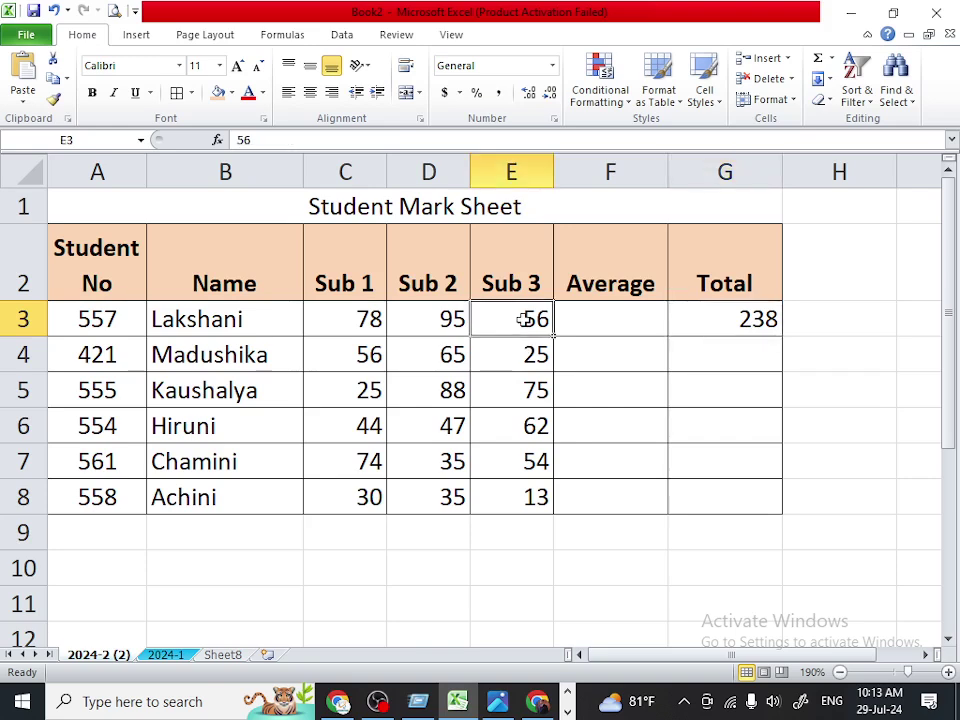
type("65")
key("Return")
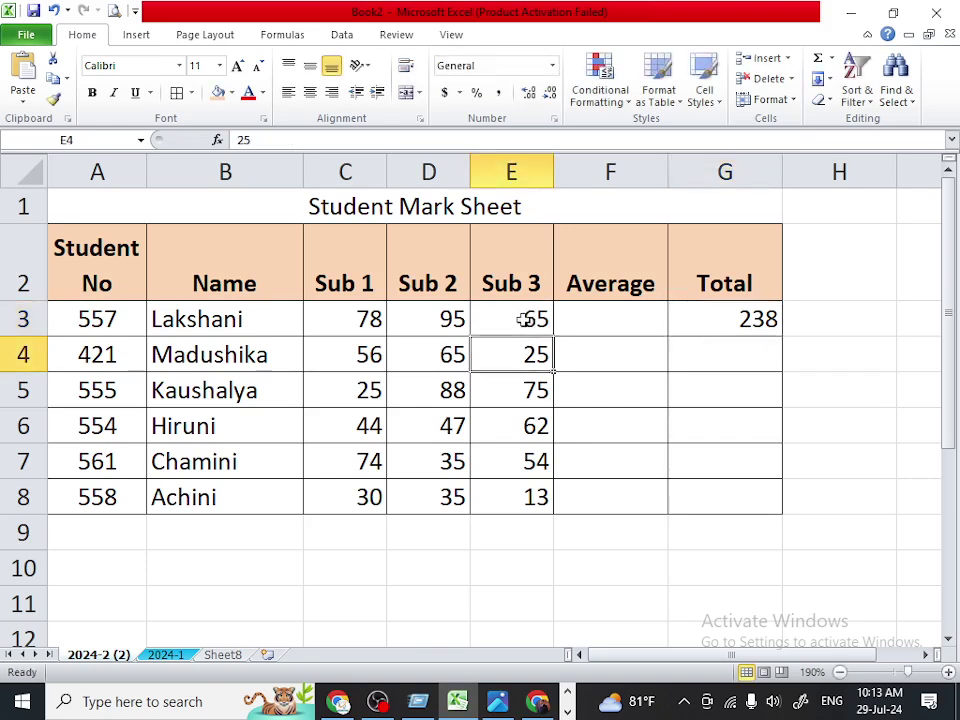
left_click(678, 332)
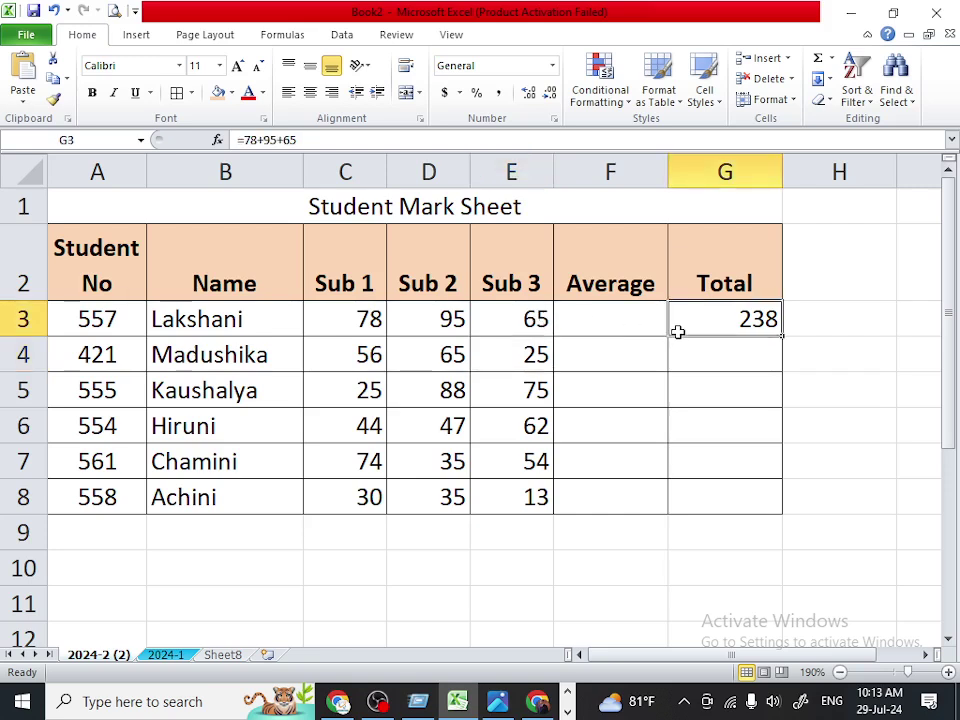
type("=")
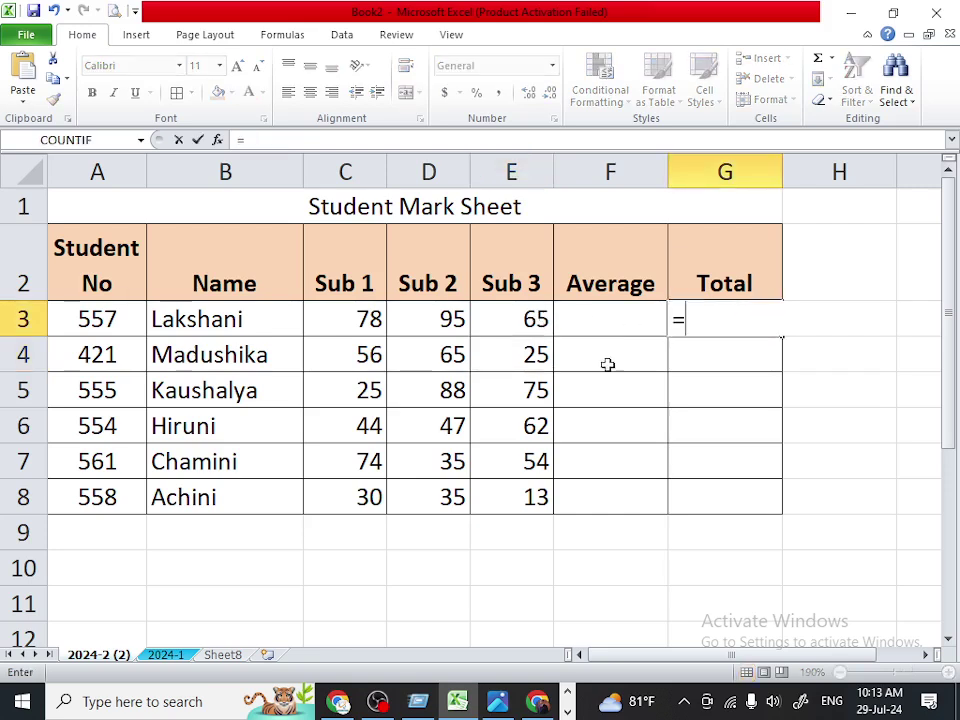
Complete the cell-reference total =C3+D3+E3 in G3.
left_click(349, 328)
left_click(412, 318)
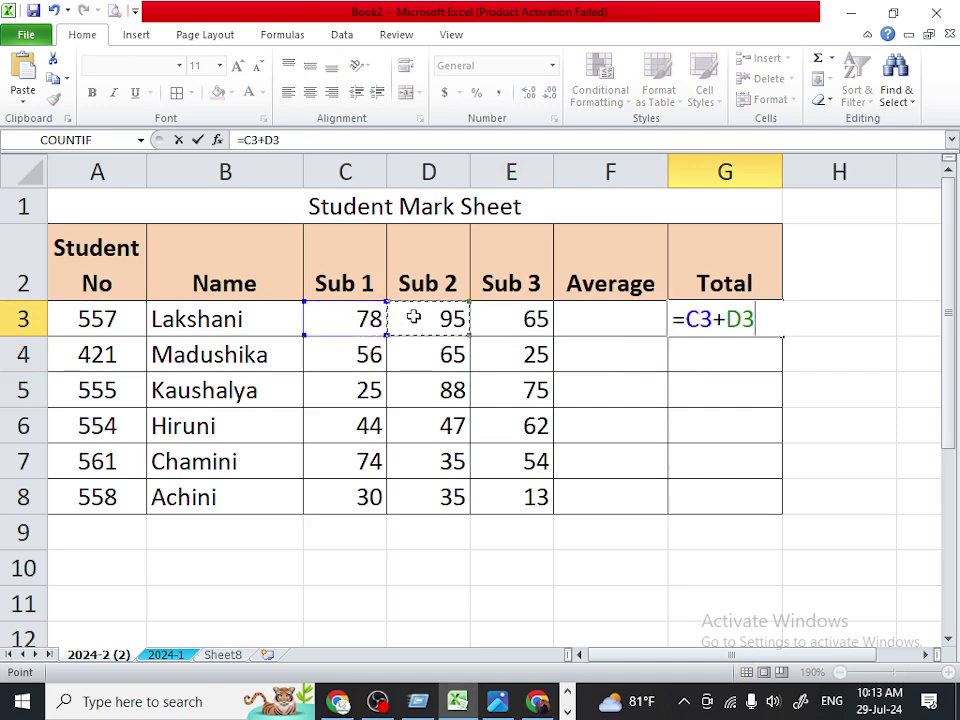
type("+")
left_click(529, 321)
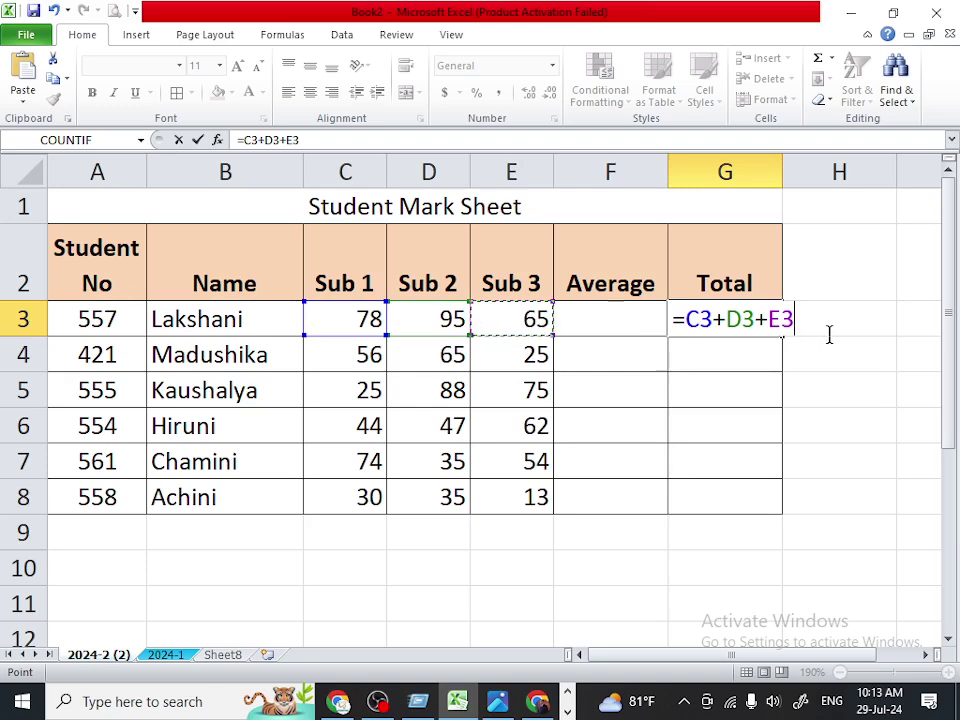
key("Return")
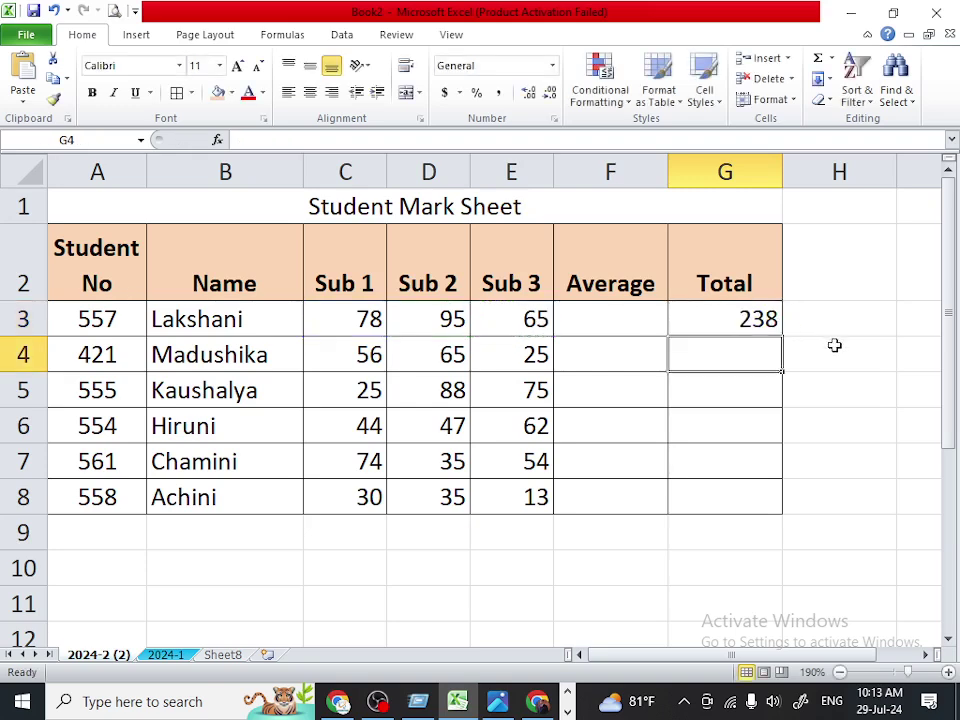
left_click(712, 318)
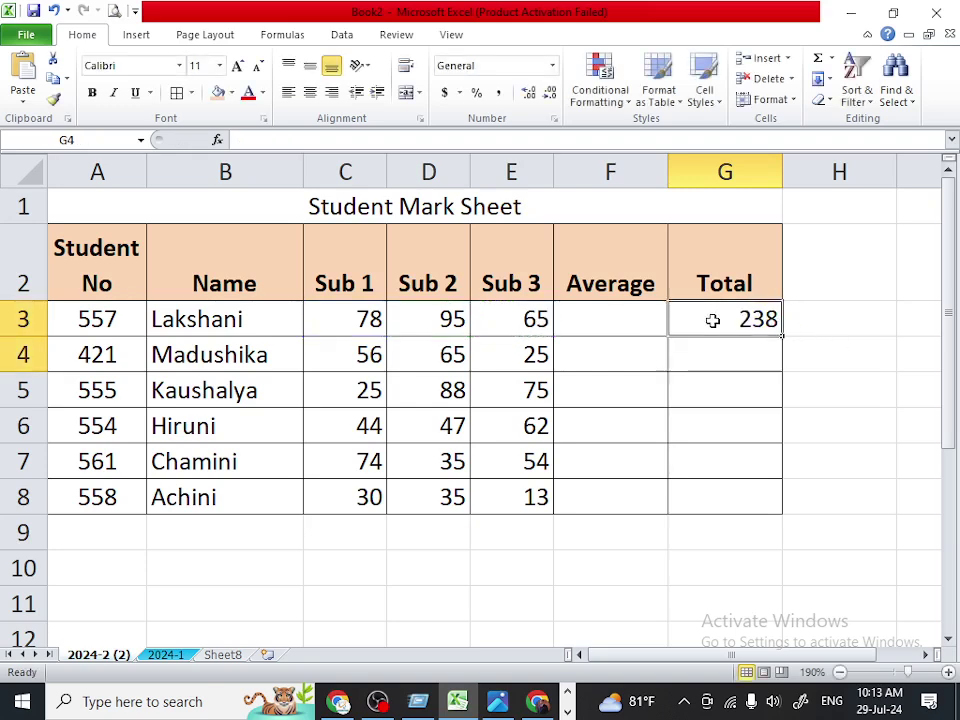
Change E3 to 56 and back to 65, confirming G3 recalculates to 238.
left_click(529, 330)
type("56")
key("Return")
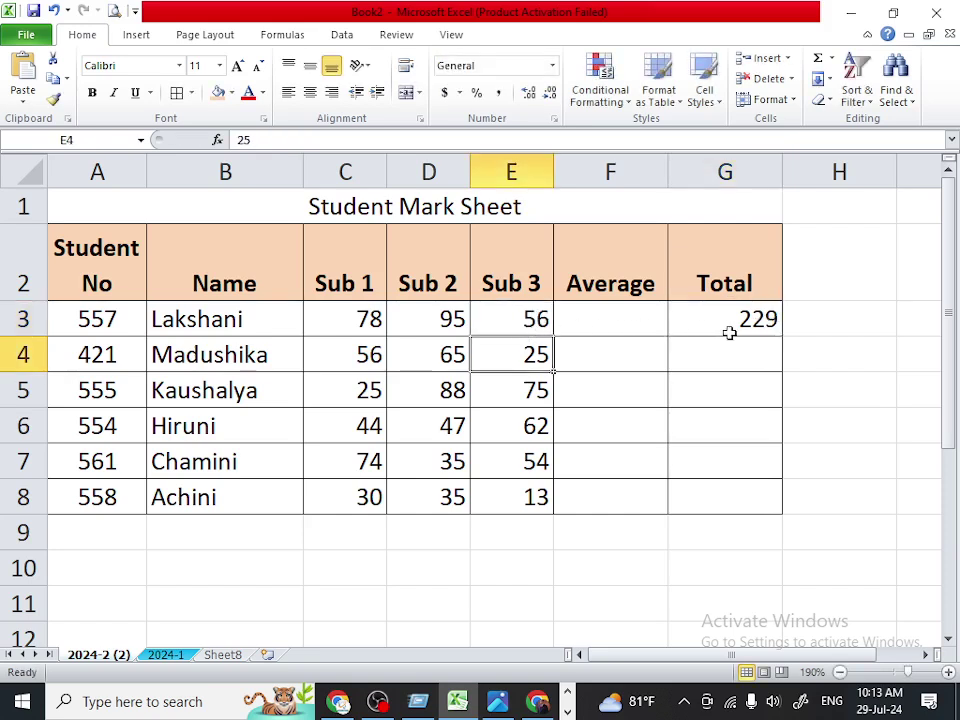
left_click(510, 323)
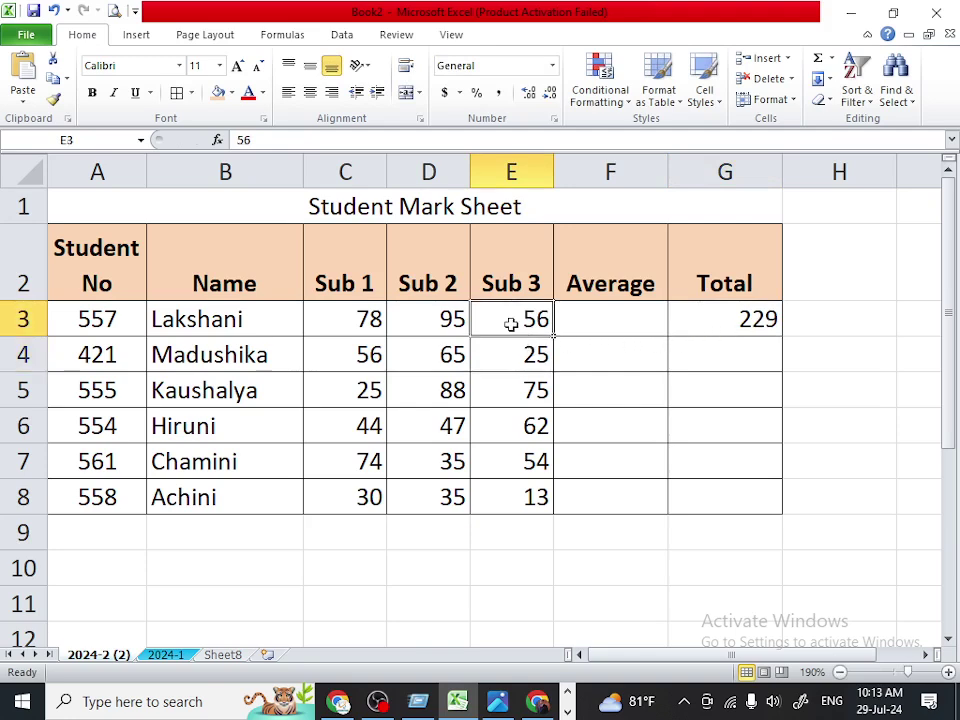
type("6")
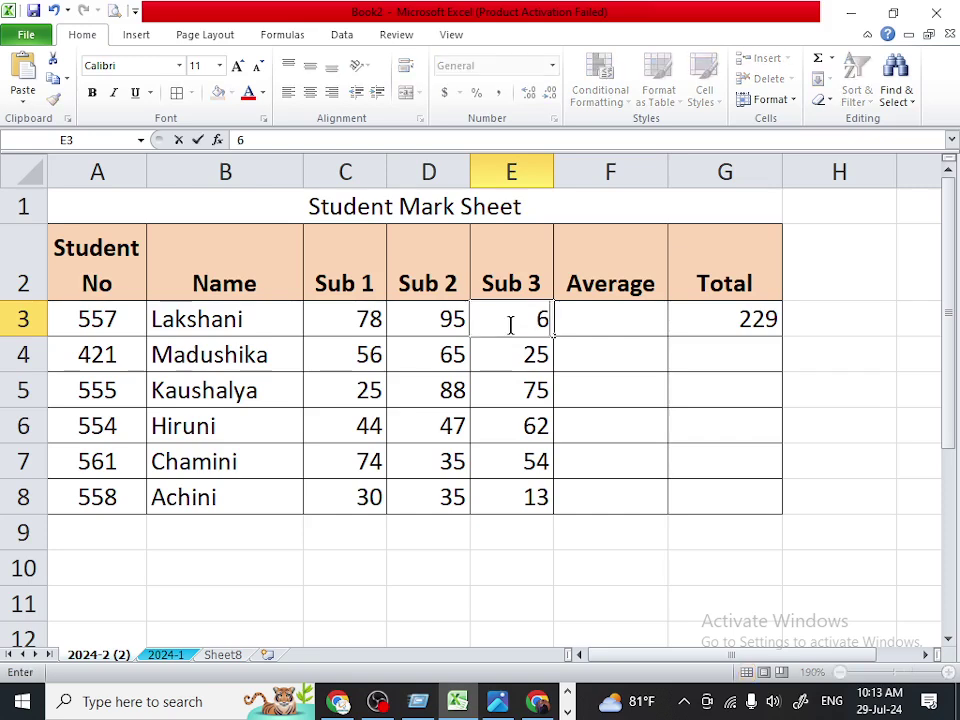
type("5")
key("Return")
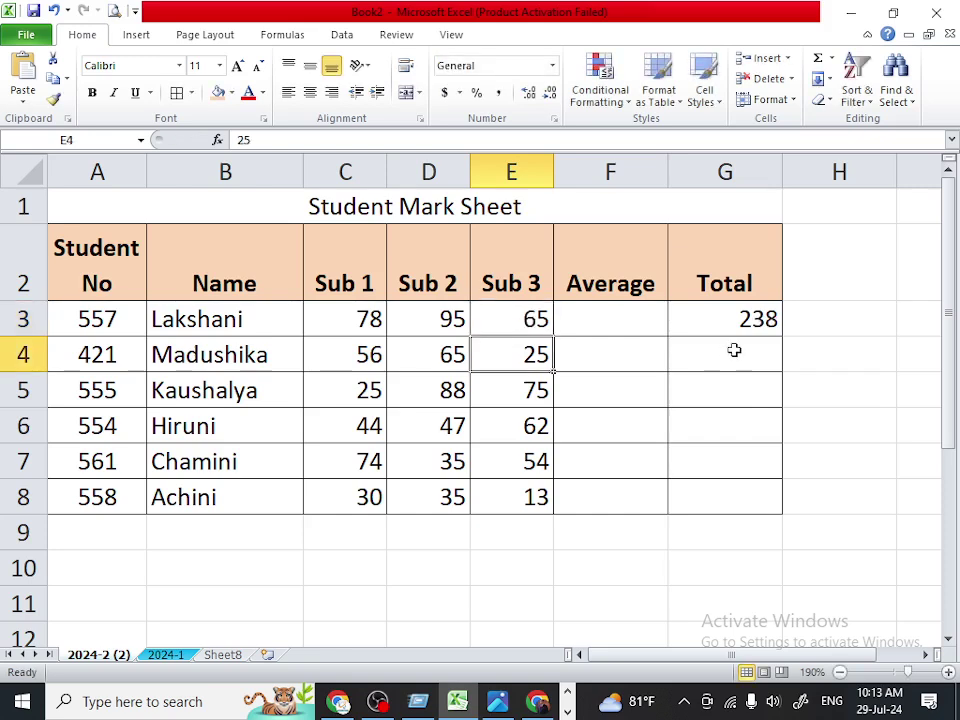
left_click(731, 319)
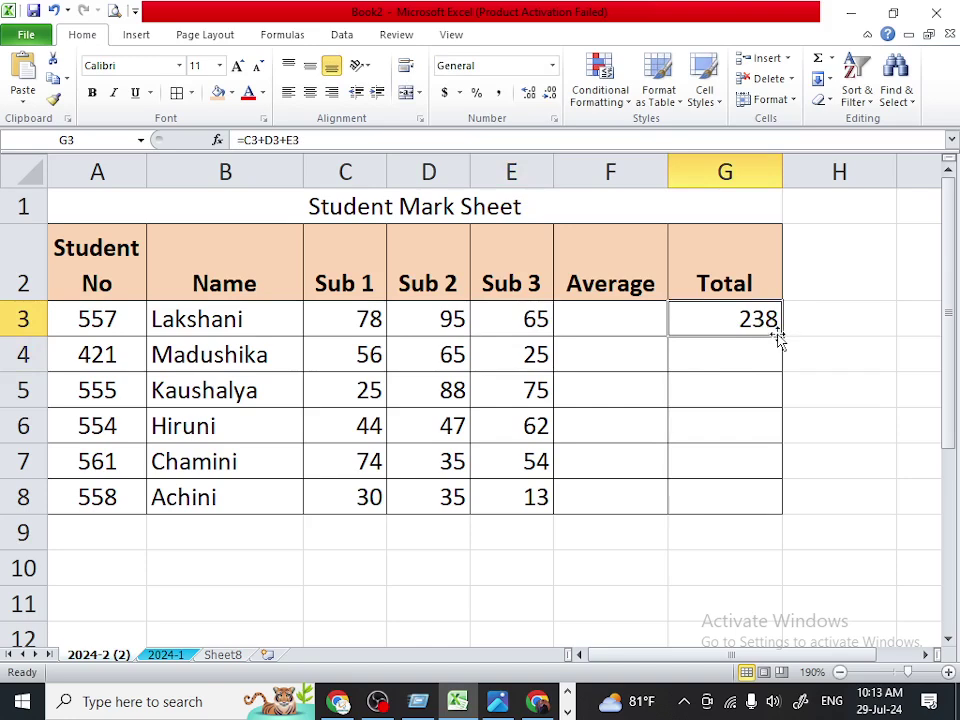
left_click(745, 353)
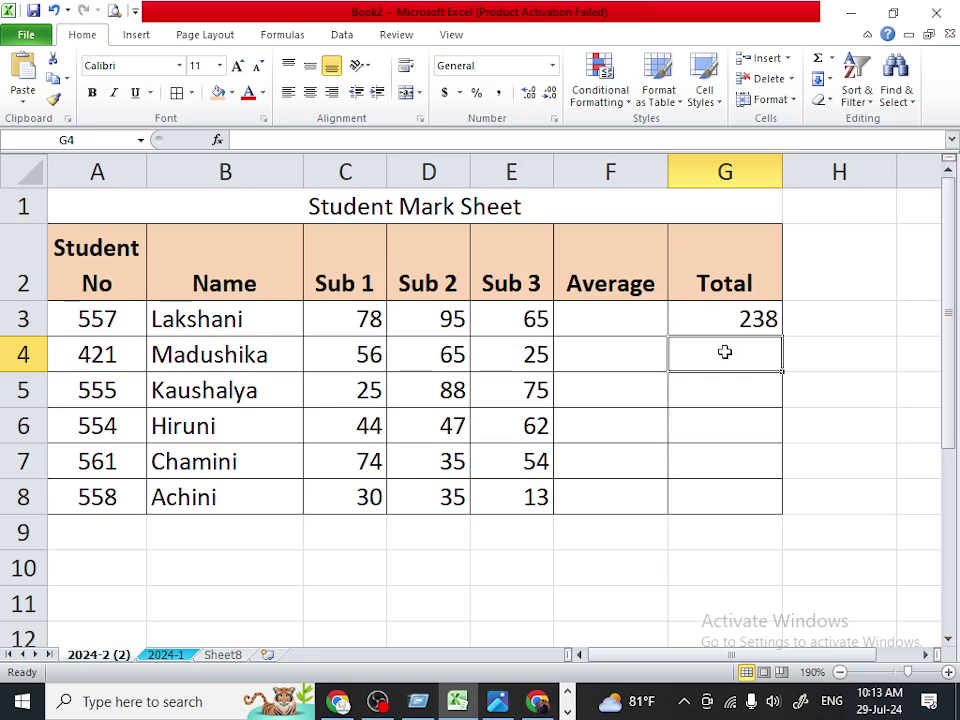
Cancel the stray entry in G4 and fill the G3 formula down to G8.
type("=")
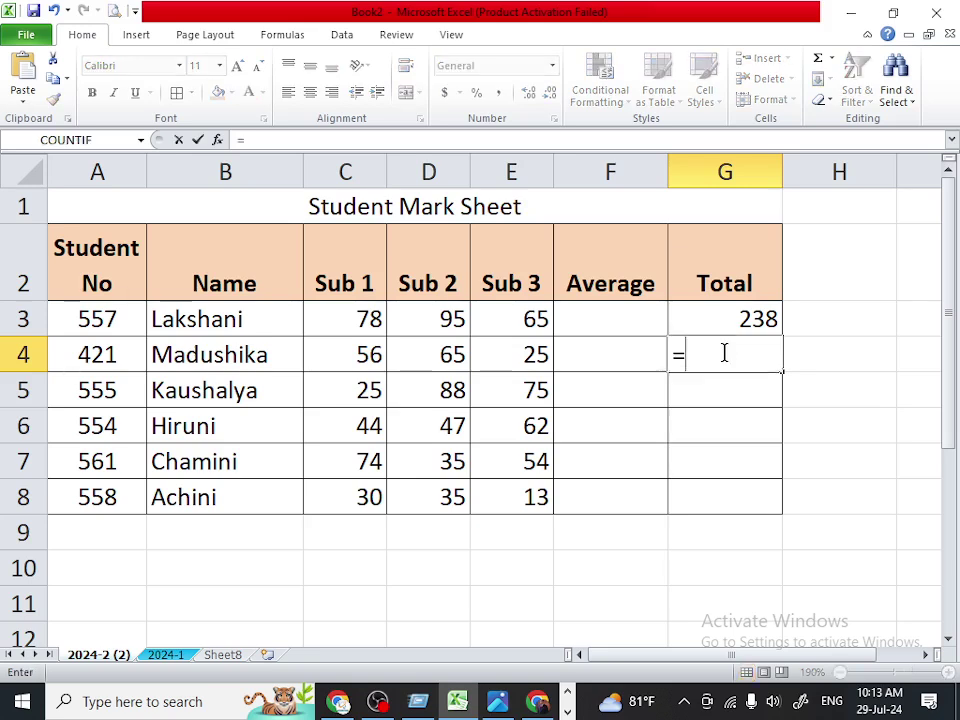
key("BackSpace")
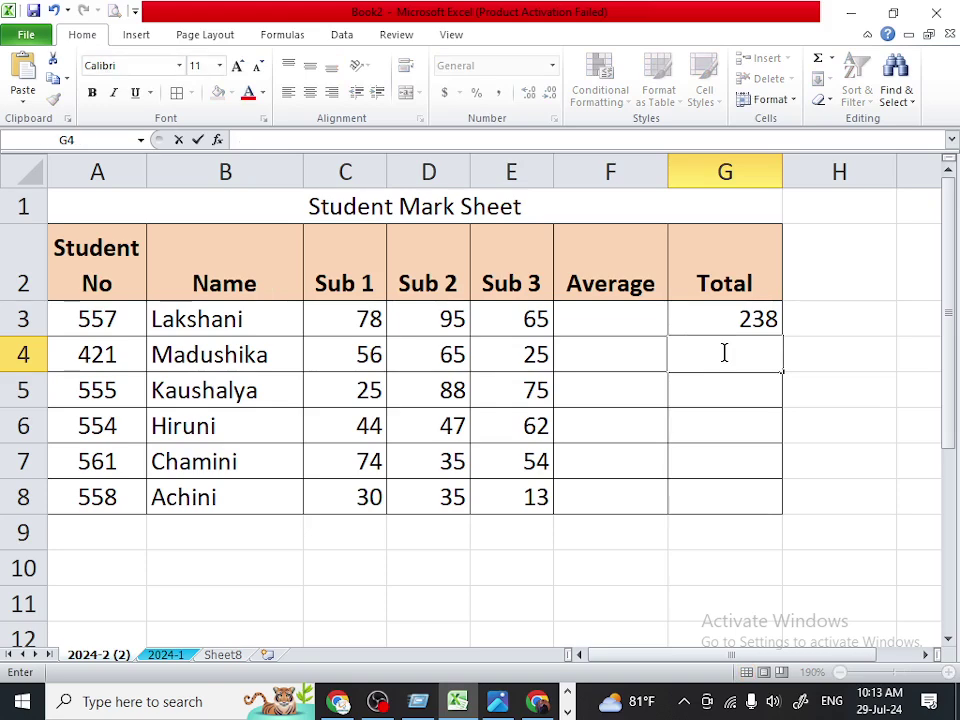
left_click(722, 326)
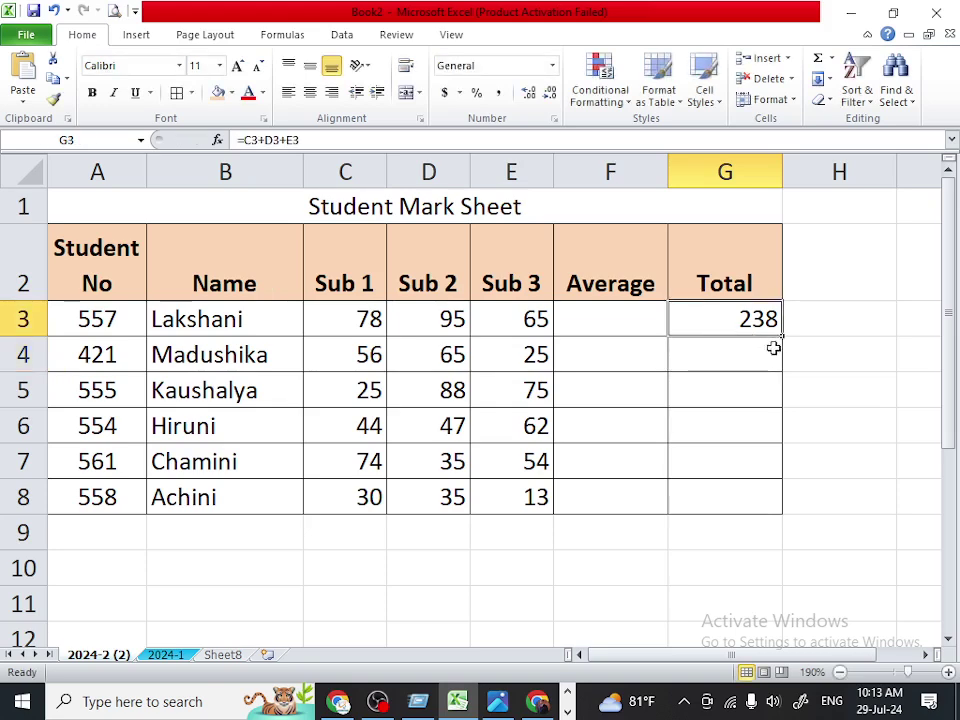
left_click_drag(781, 340, 782, 514)
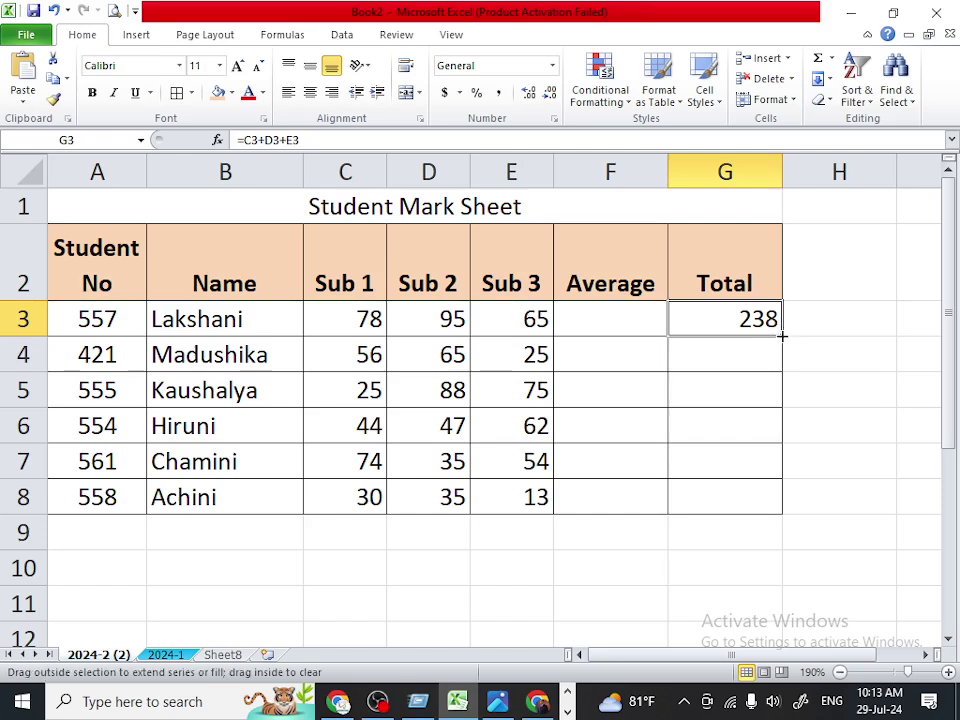
left_click(770, 562)
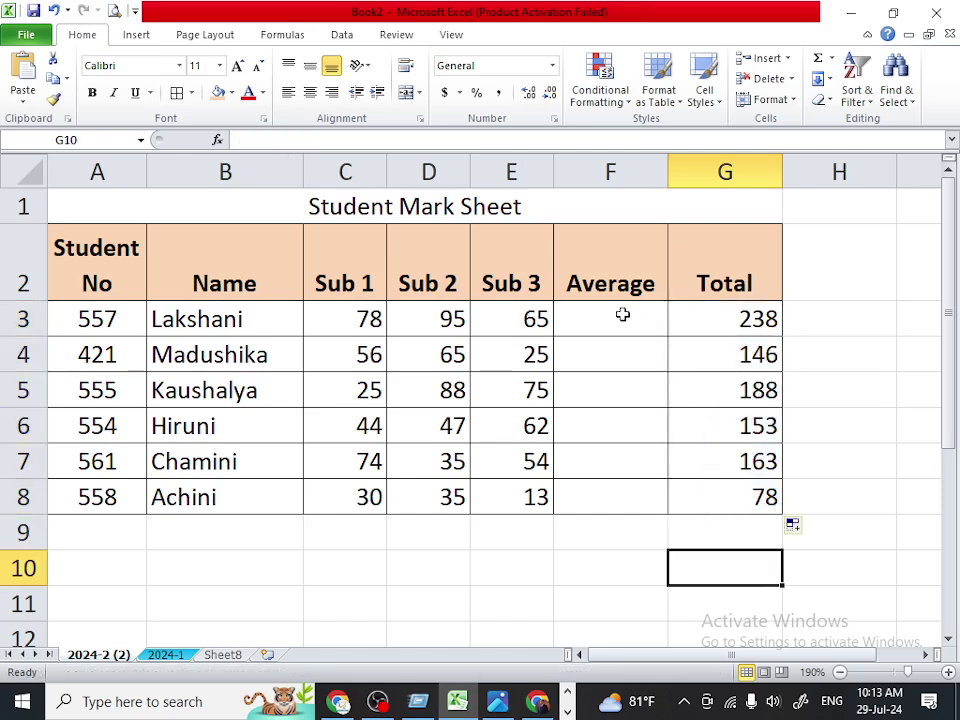
Check the G3 formula, then delete the totals in G3:G8.
left_click(731, 319)
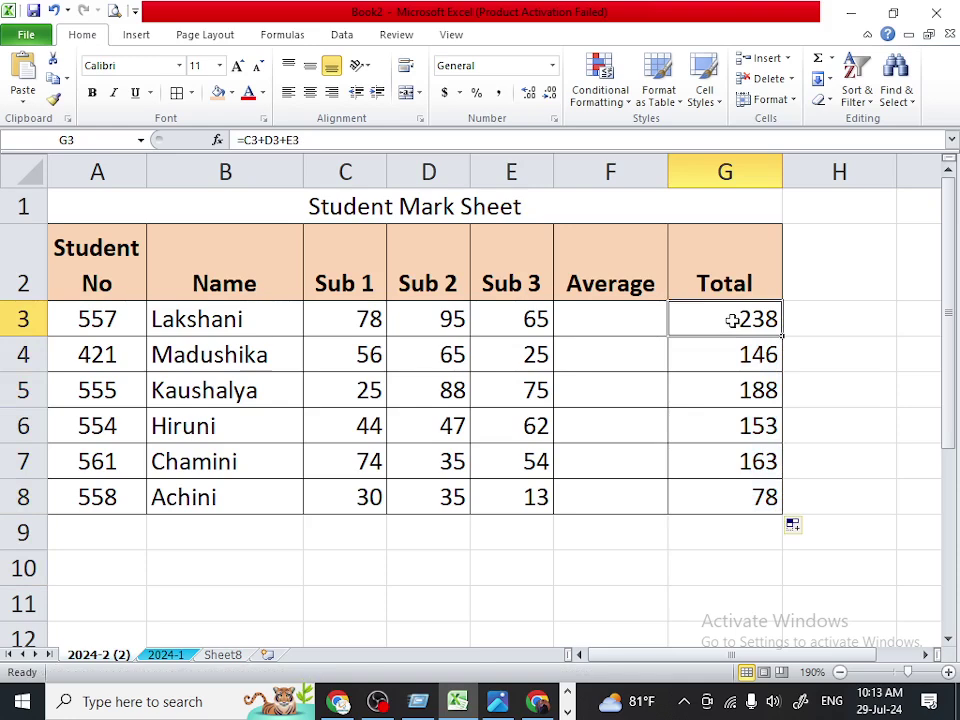
double_click(731, 319)
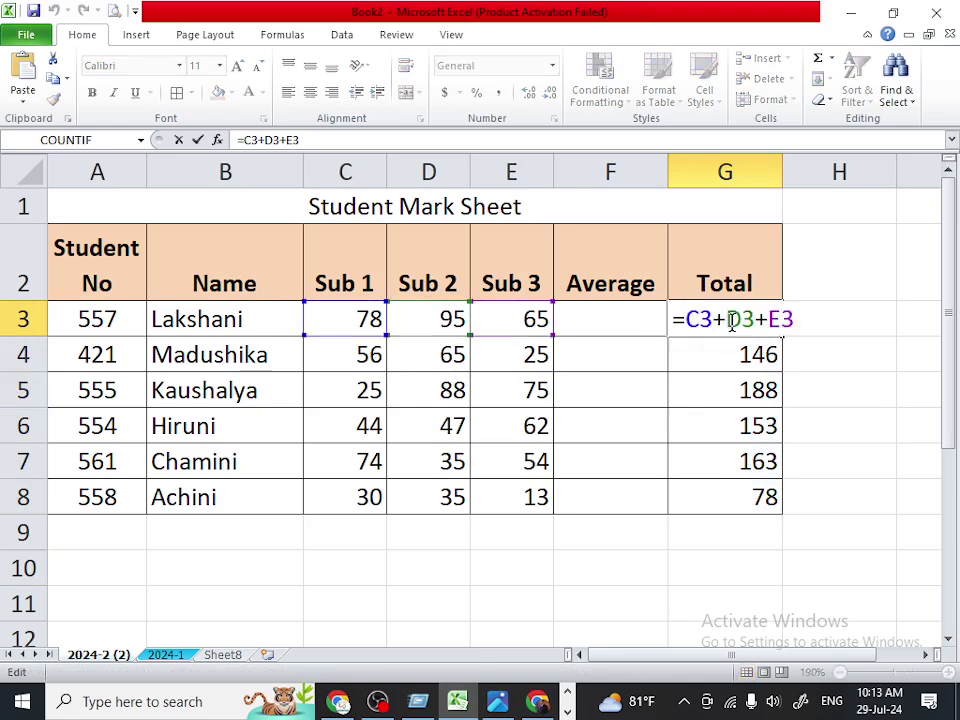
key("Return")
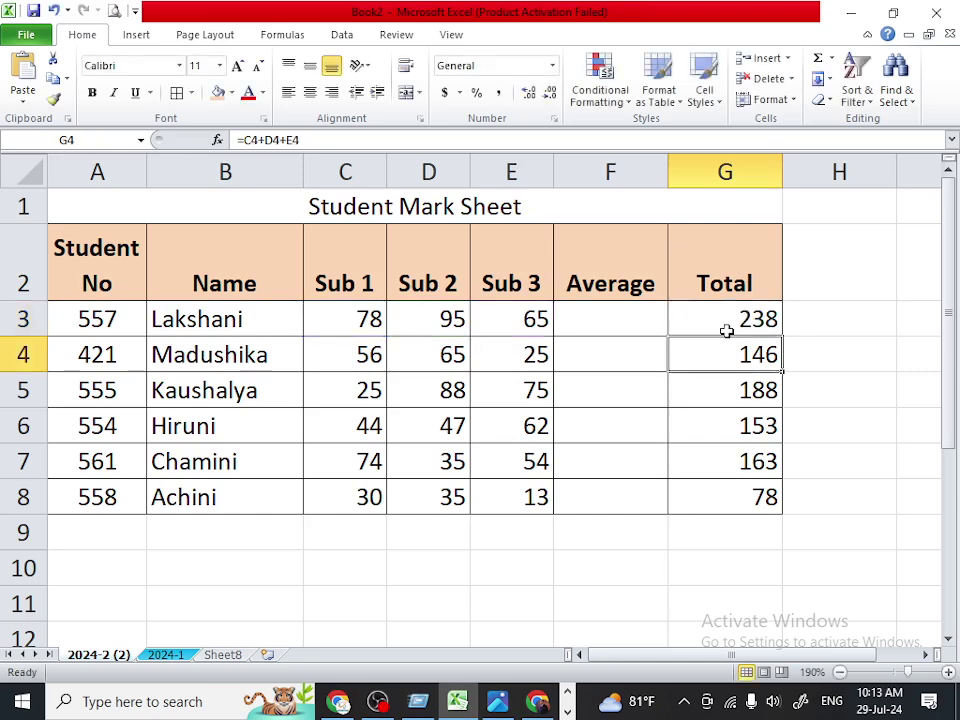
left_click_drag(727, 331, 727, 483)
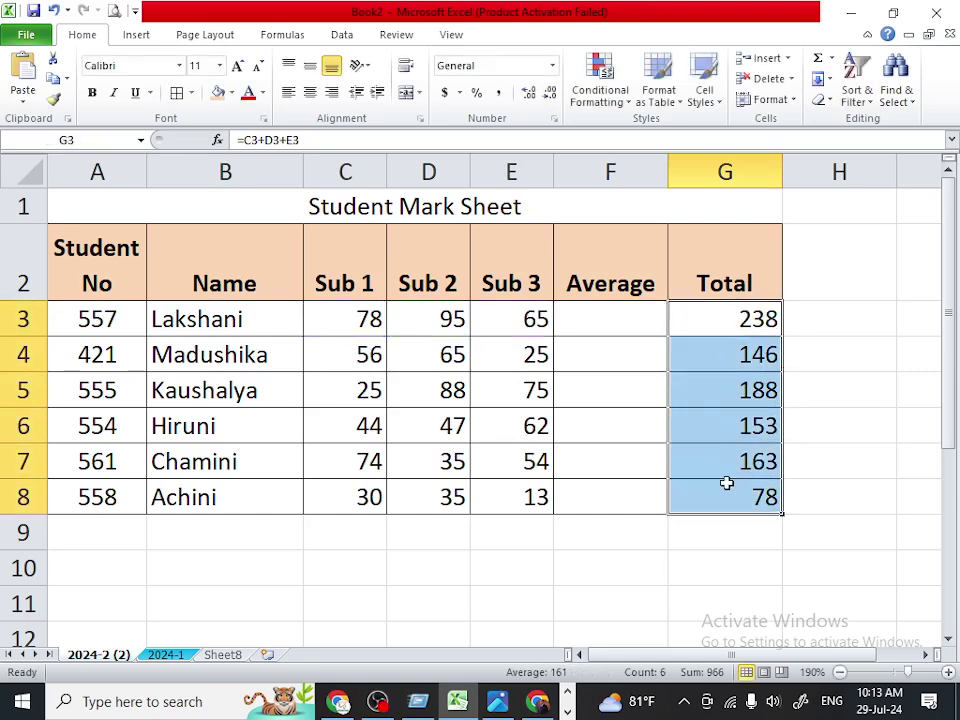
key("Delete")
Insert =SUM(C3:E3) in G3 with AutoSum and fill it down to G8.
left_click(728, 311)
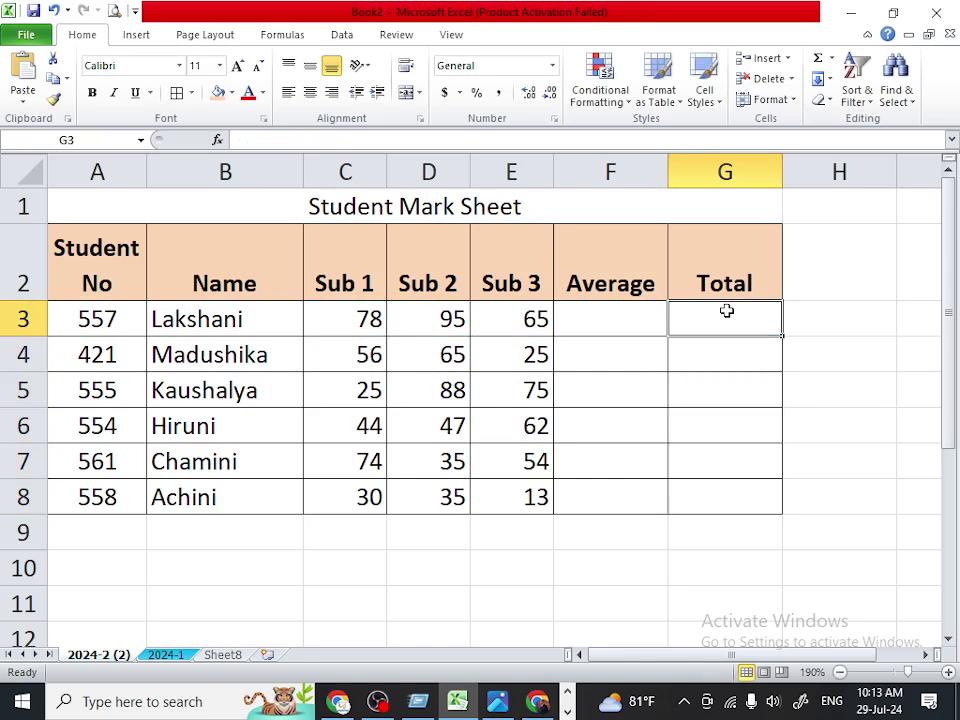
left_click(831, 60)
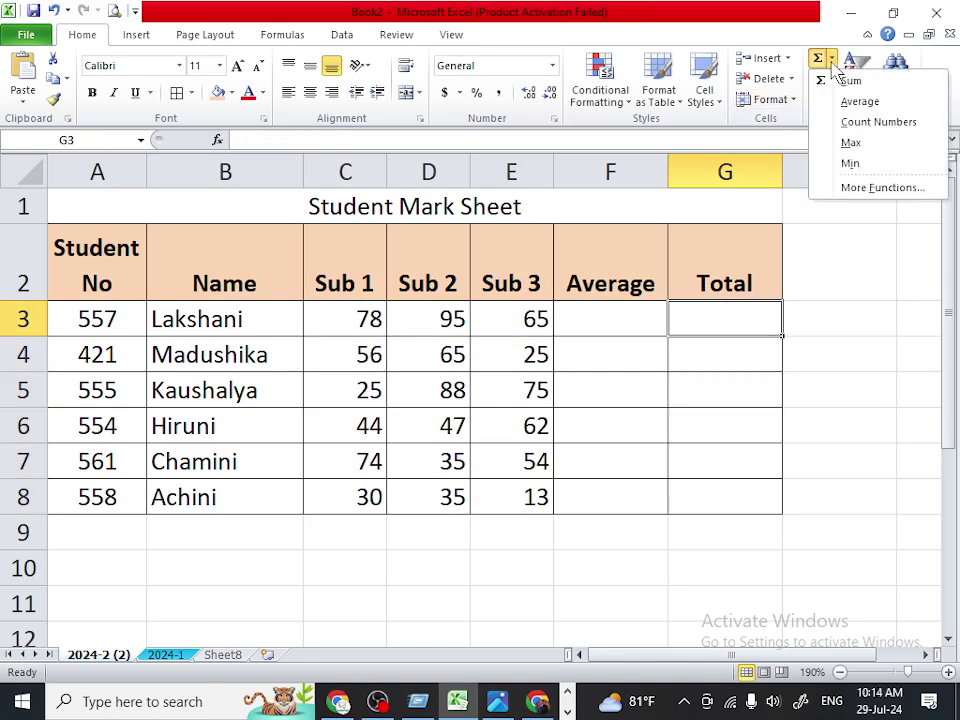
left_click(847, 84)
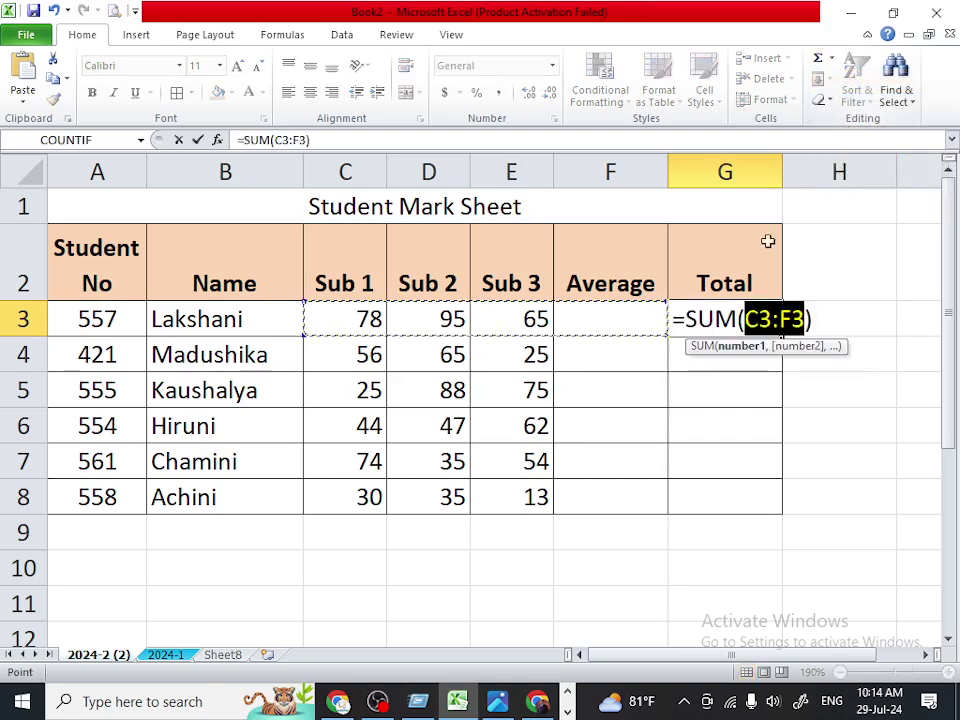
left_click(325, 320)
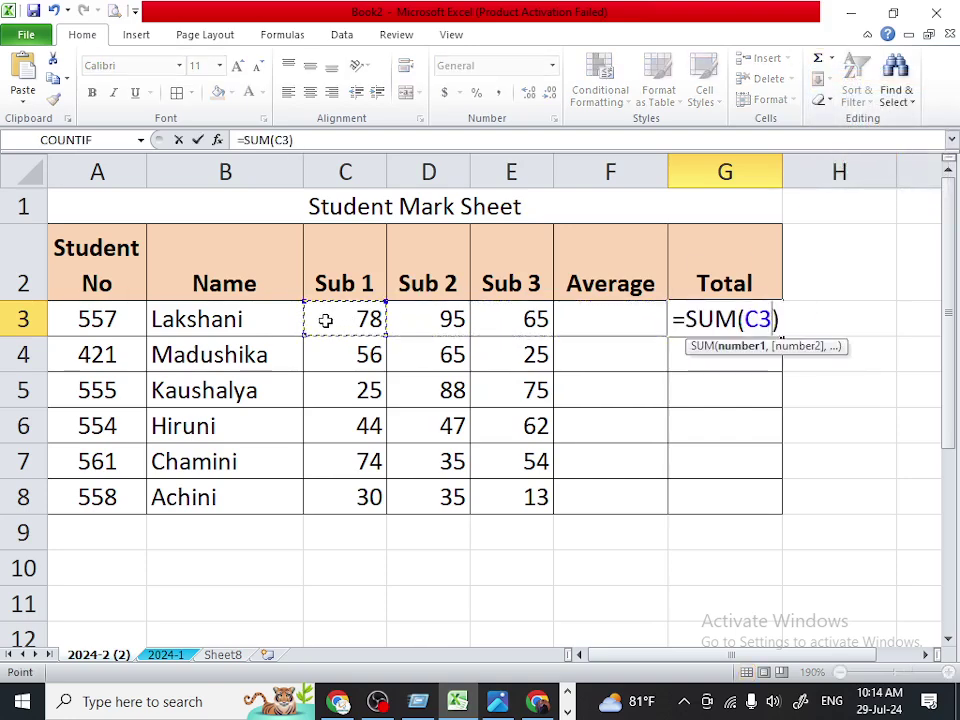
left_click_drag(365, 319, 502, 326)
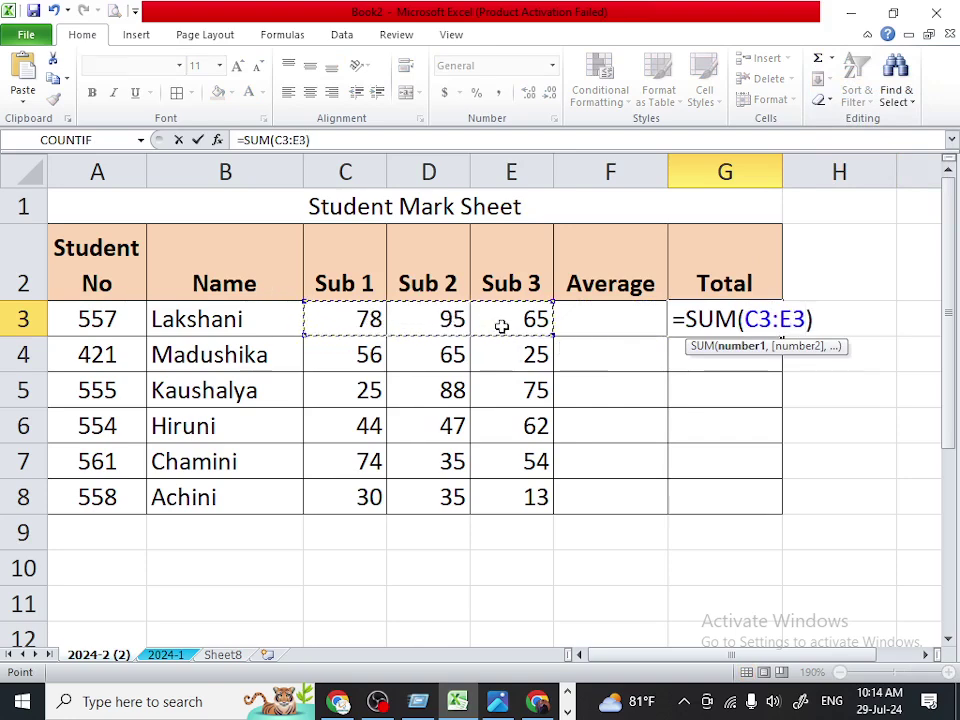
key("Return")
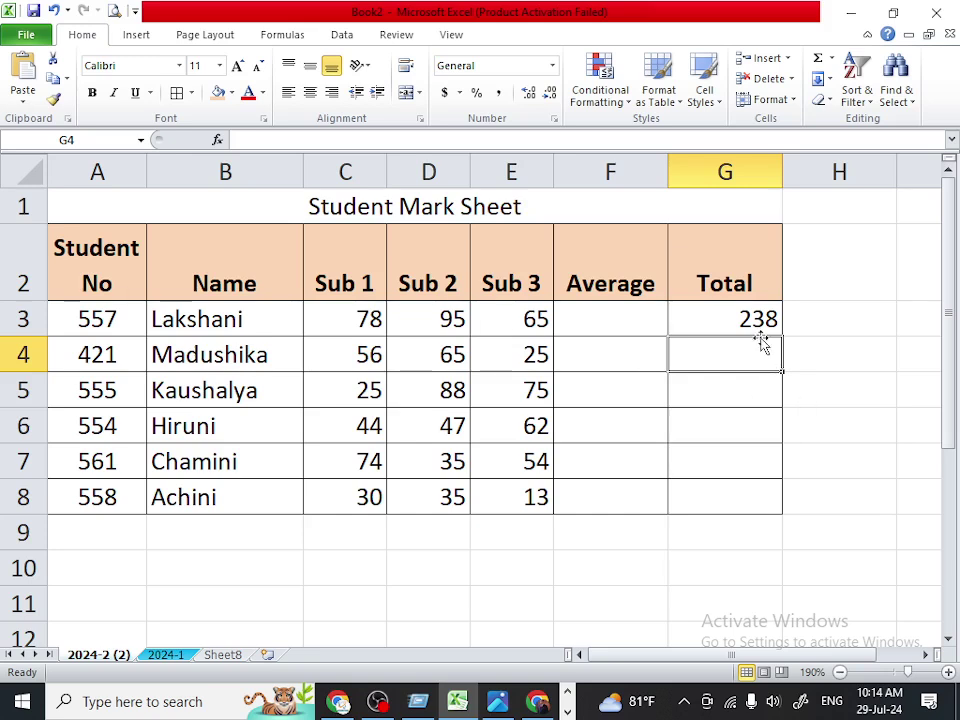
left_click(755, 313)
double_click(782, 336)
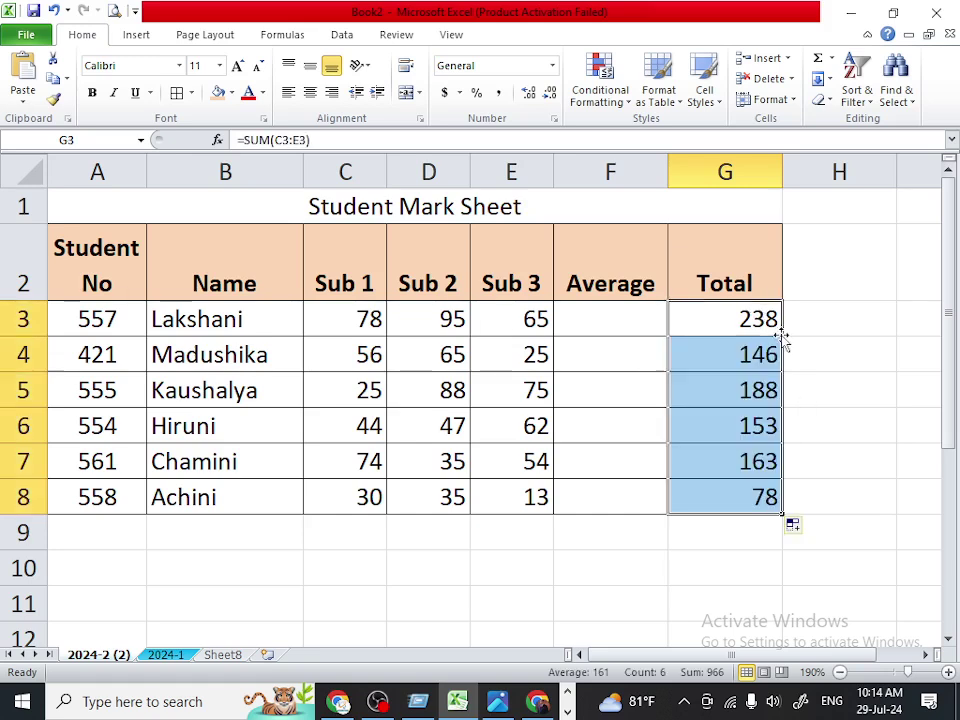
left_click(712, 530)
left_click(621, 321)
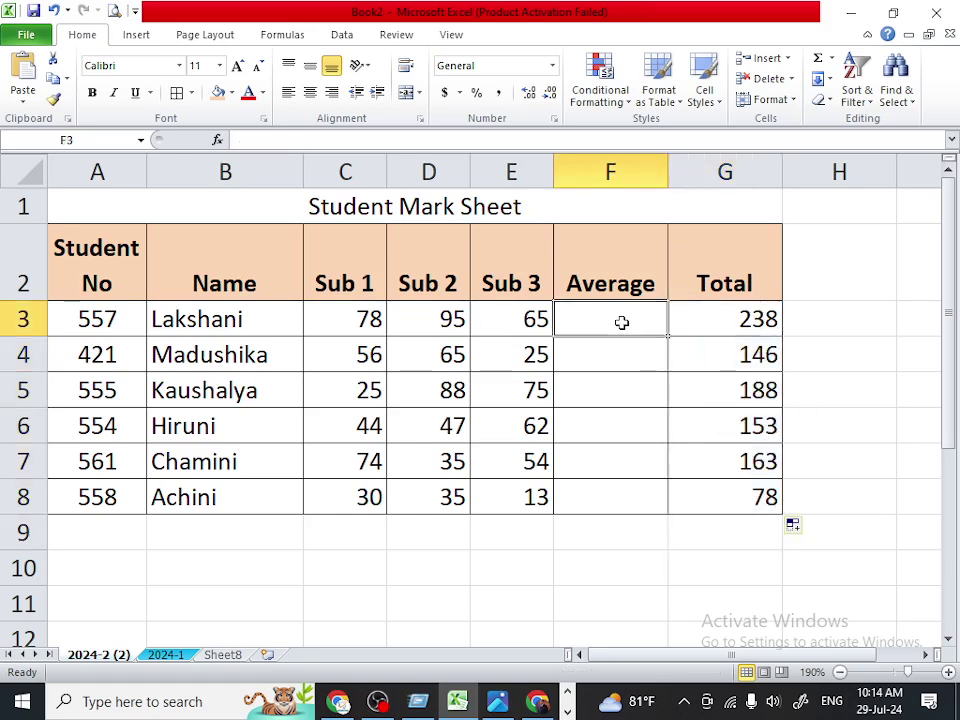
Insert =AVERAGE(C3:E3) in F3 and fill it down to F8.
left_click(831, 62)
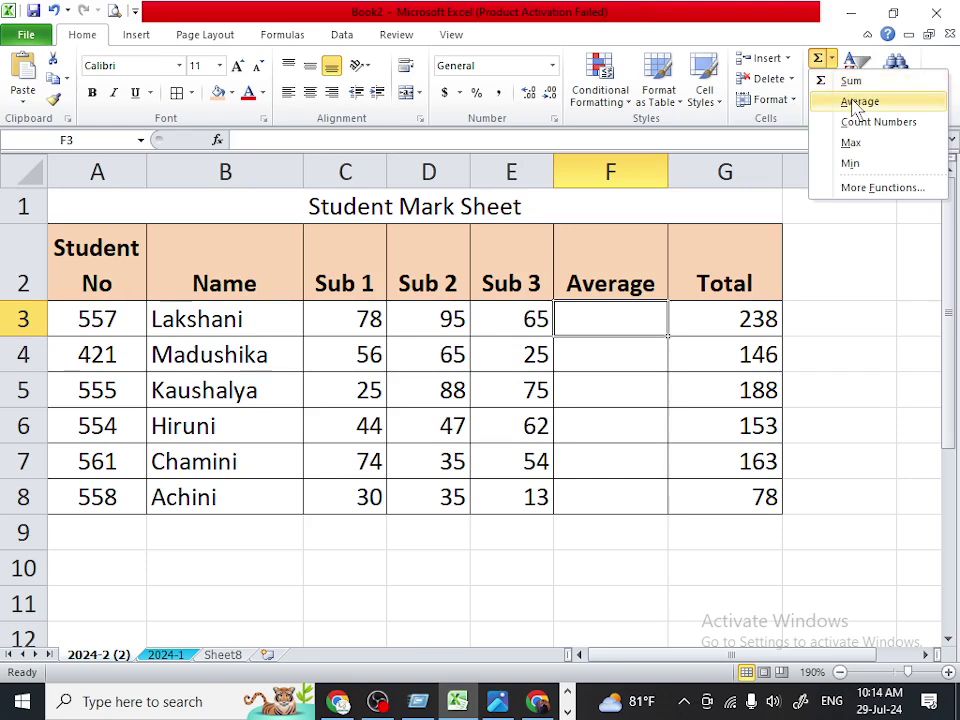
left_click(854, 103)
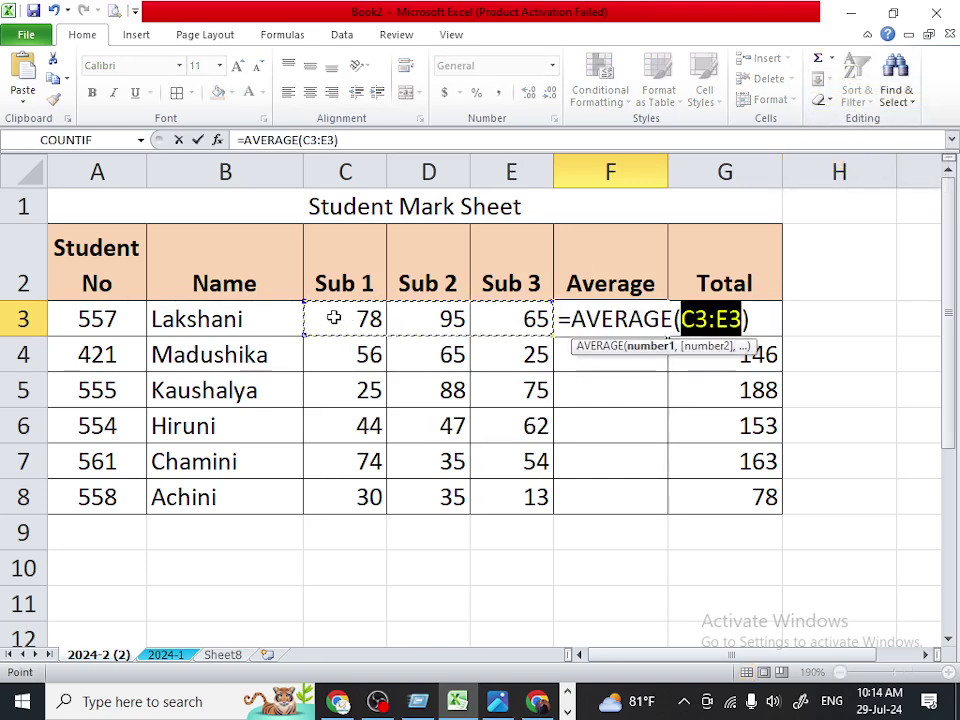
left_click_drag(332, 316, 508, 318)
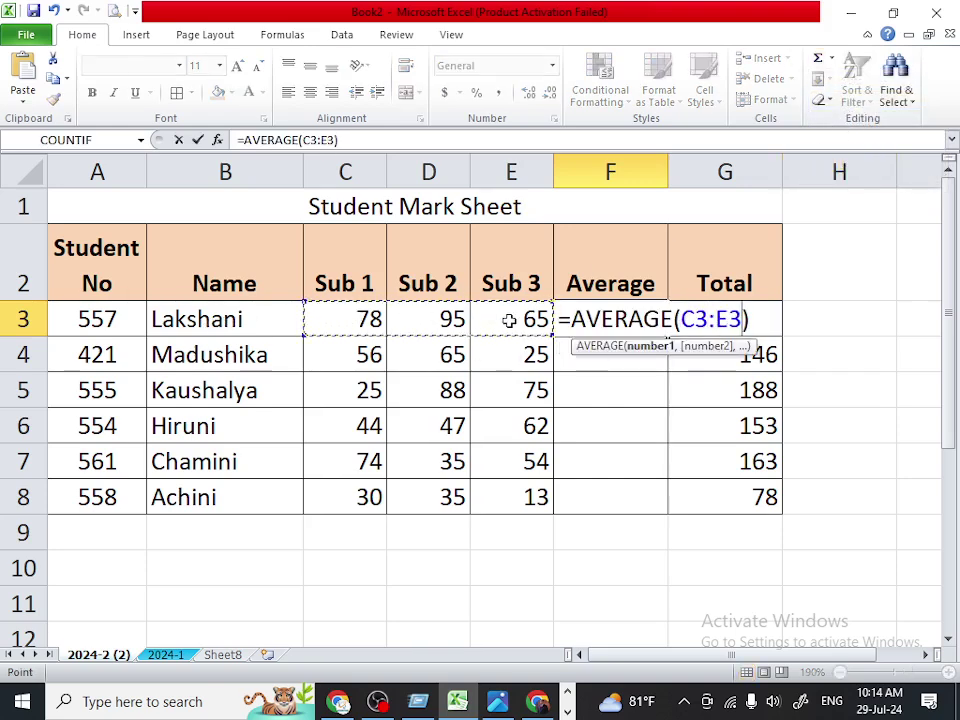
key("Return")
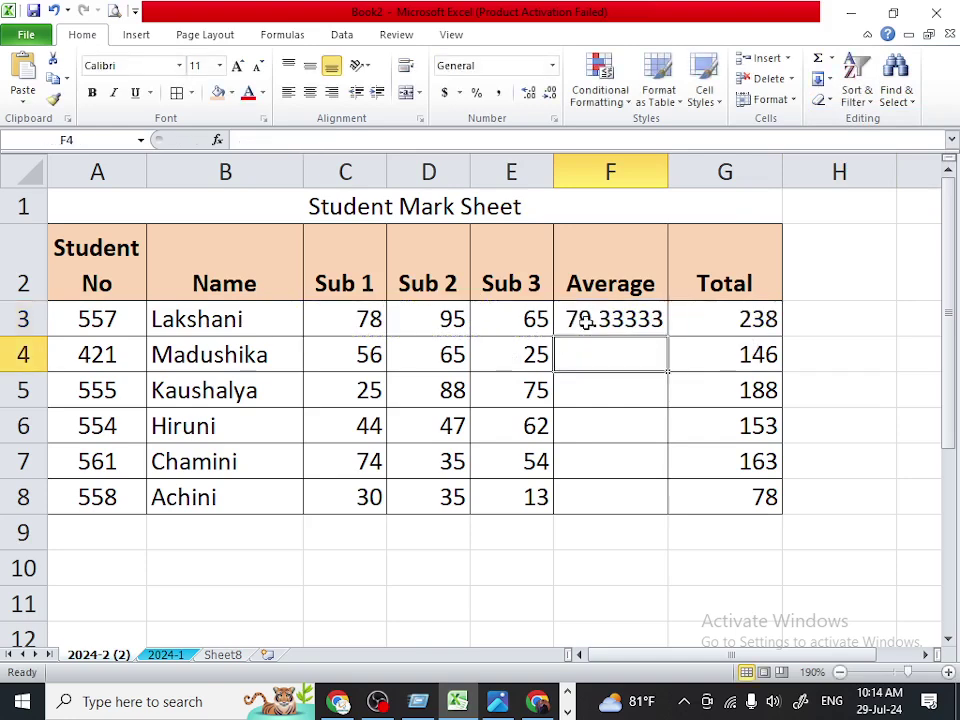
left_click(572, 316)
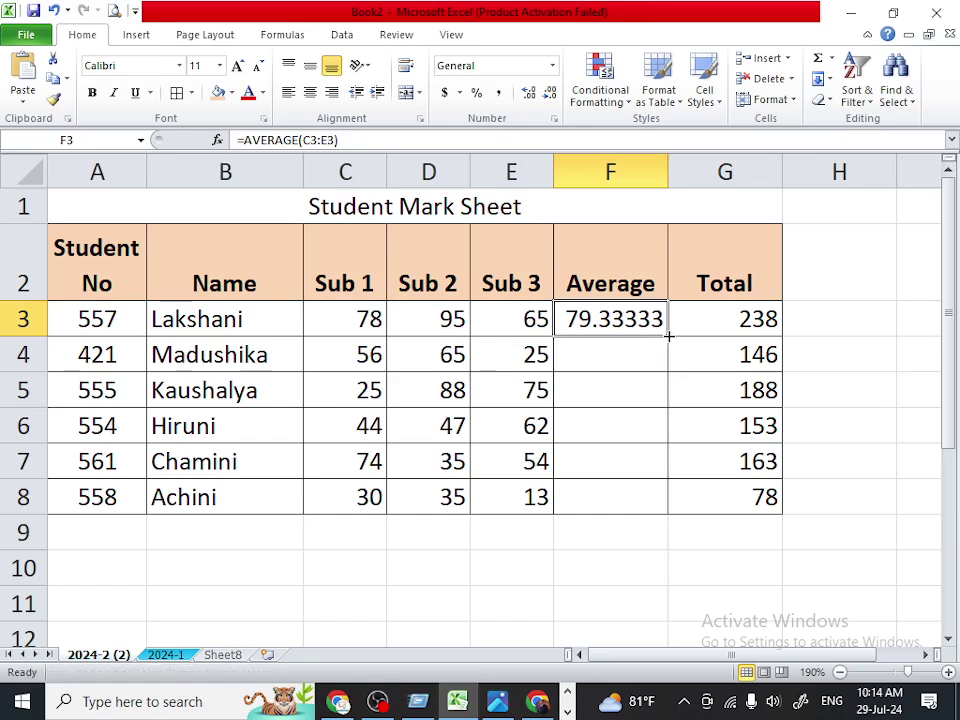
double_click(668, 336)
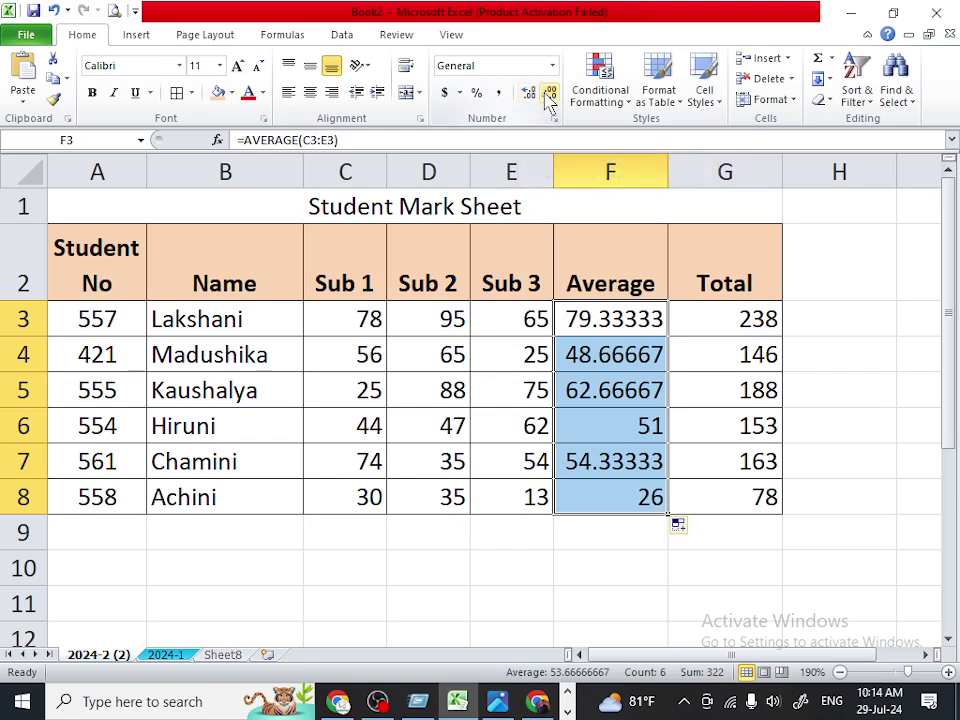
Reduce the averages to two decimal places (79.33, 48.67, 62.67, 51.00, 54.33, 26.00).
left_click(550, 96)
left_click(550, 96)
left_click(550, 96)
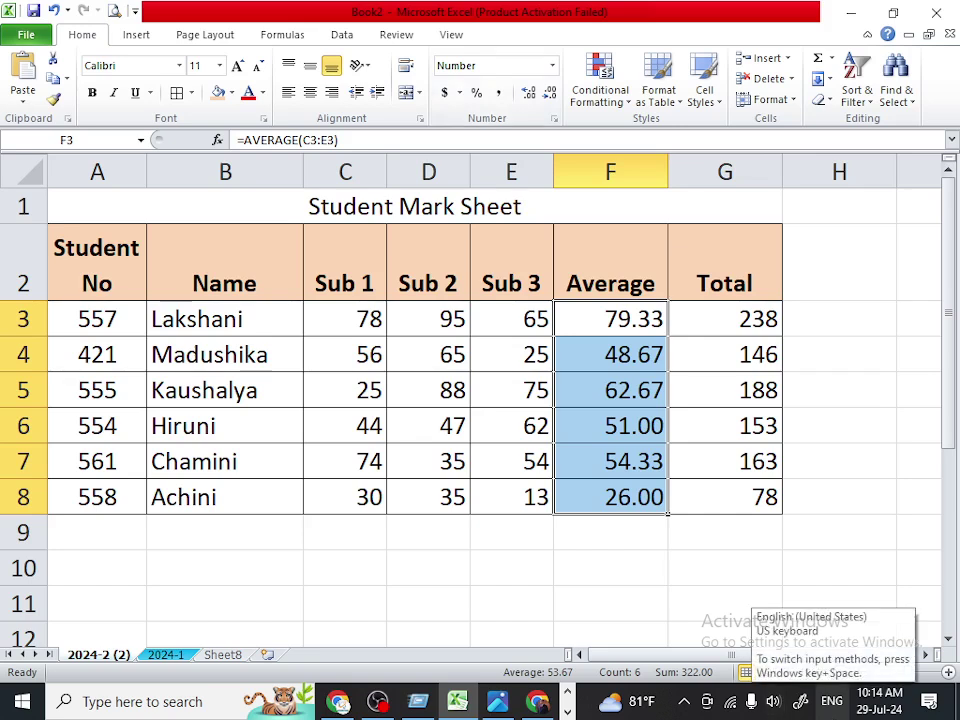
left_click(647, 597)
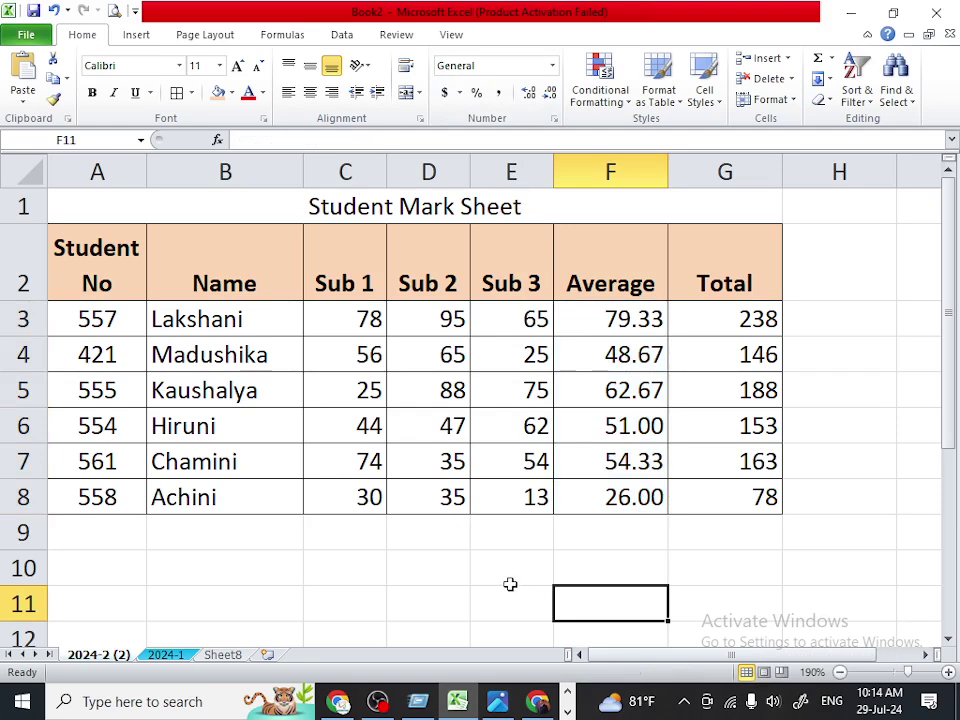
Make the merged Student Mark Sheet title in A1 bold, 12 point and orange.
left_click(379, 206)
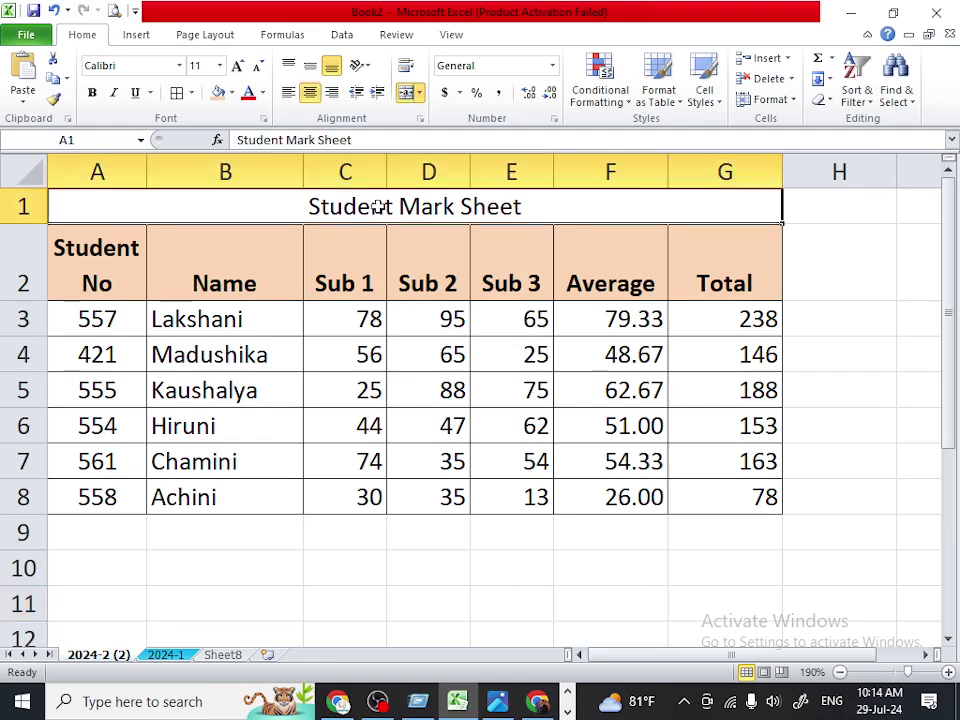
left_click(91, 94)
left_click(237, 65)
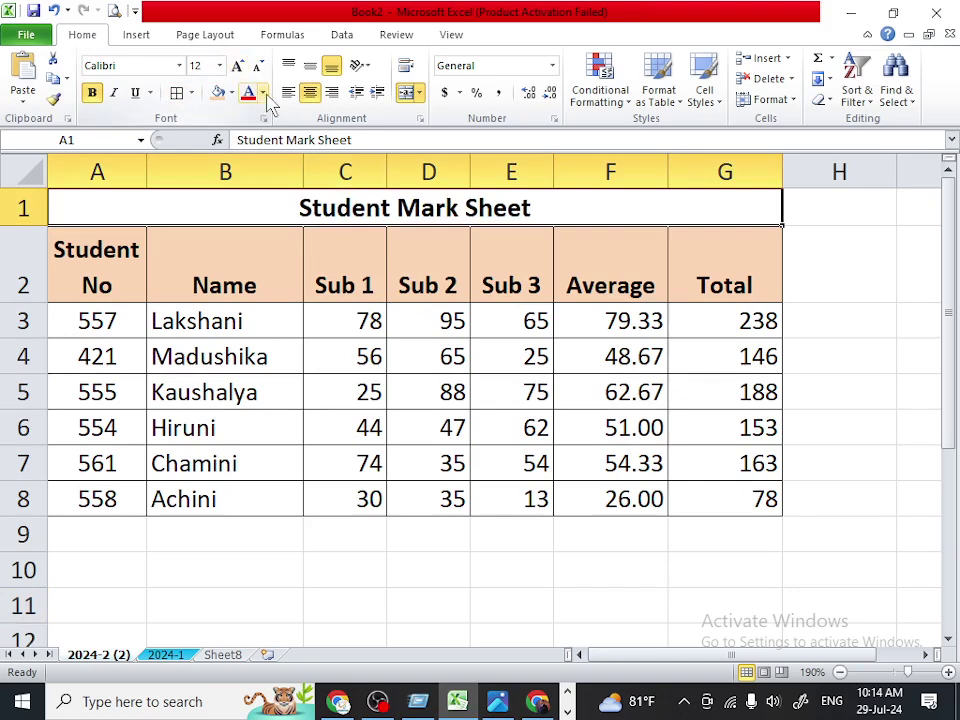
left_click(262, 93)
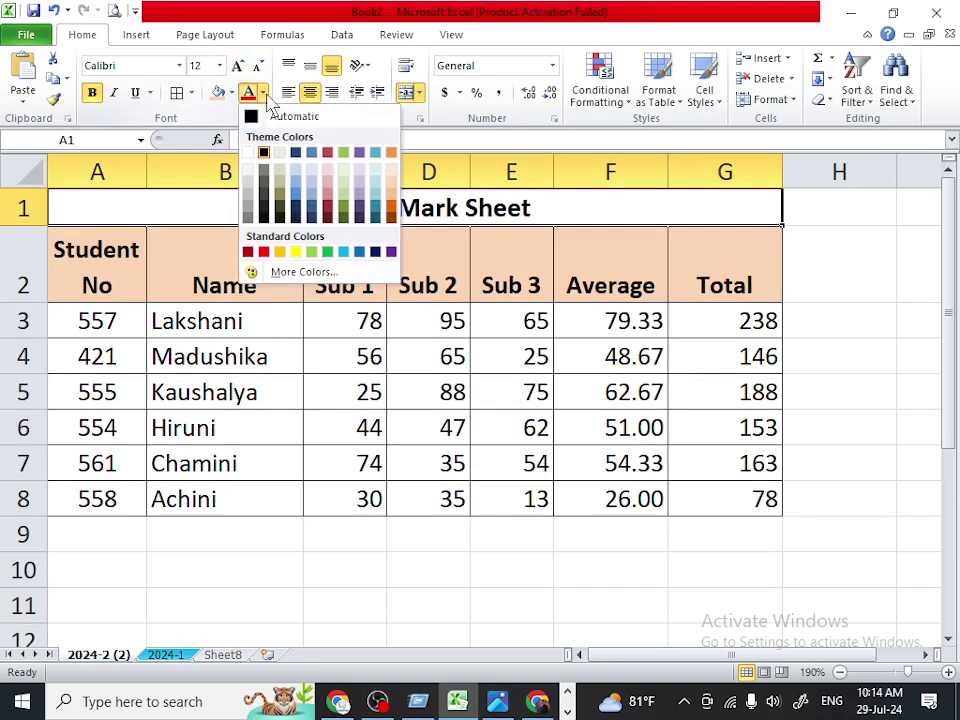
left_click(391, 209)
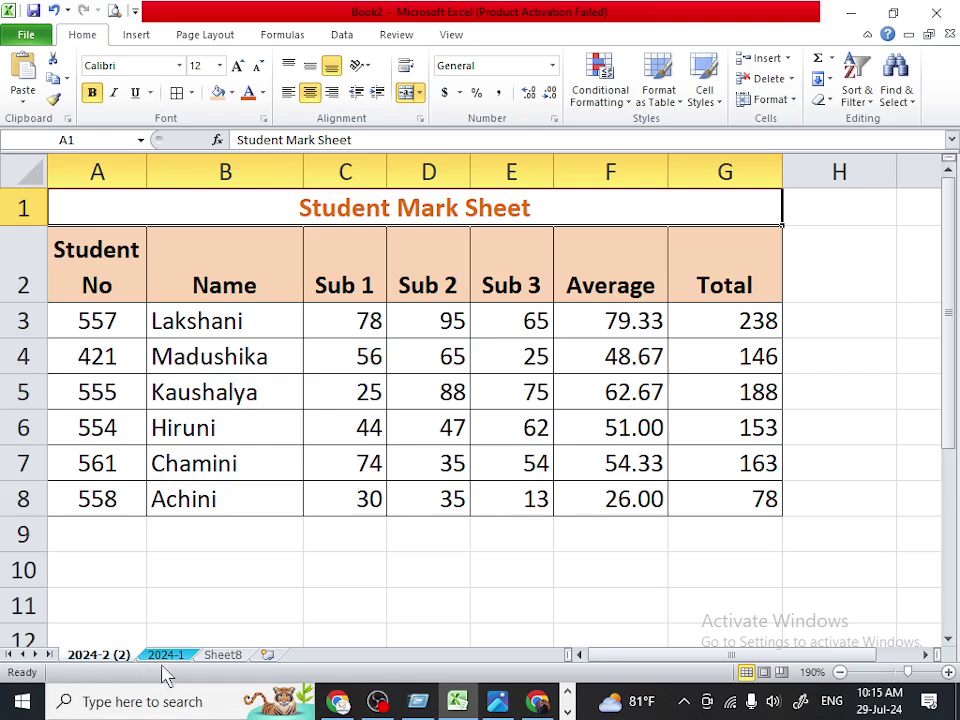
Delete the 2024-1 sheet.
double_click(105, 656)
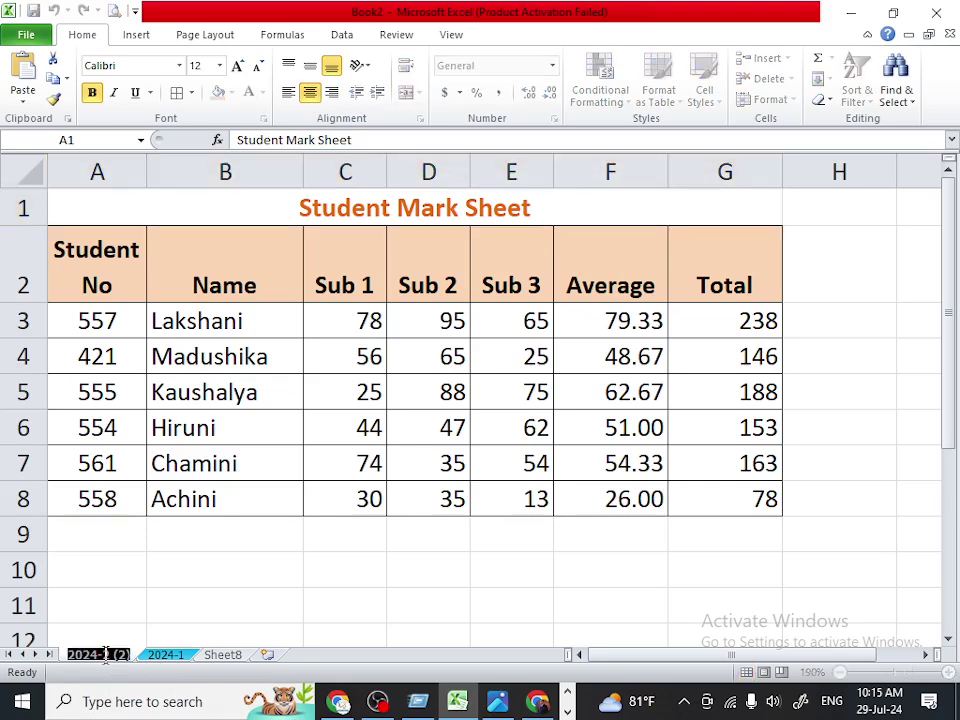
left_click(162, 656)
right_click(162, 658)
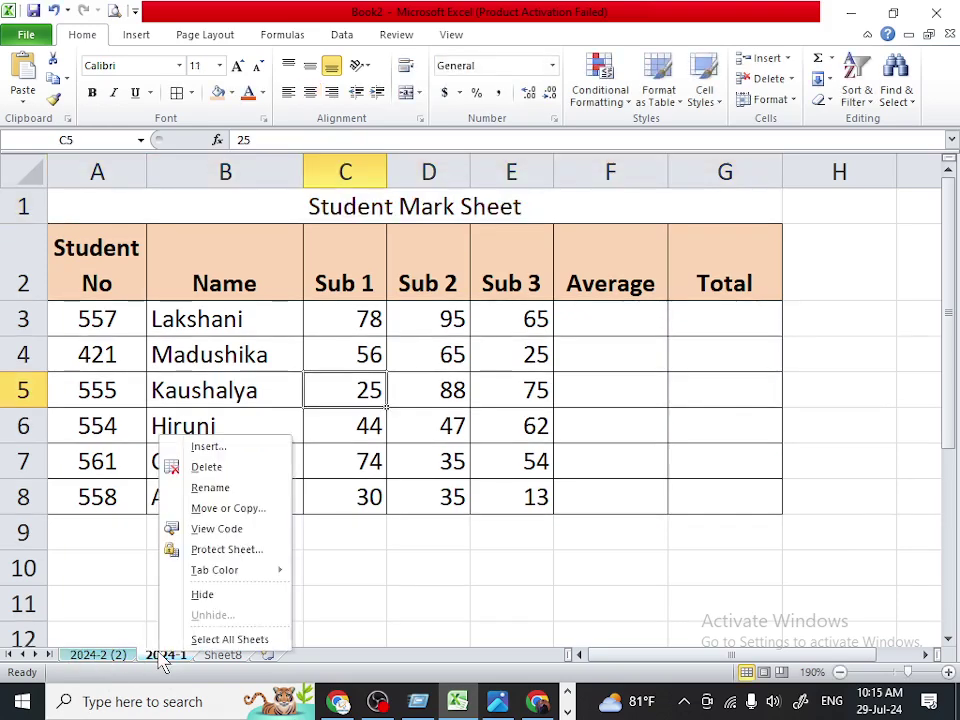
left_click(206, 466)
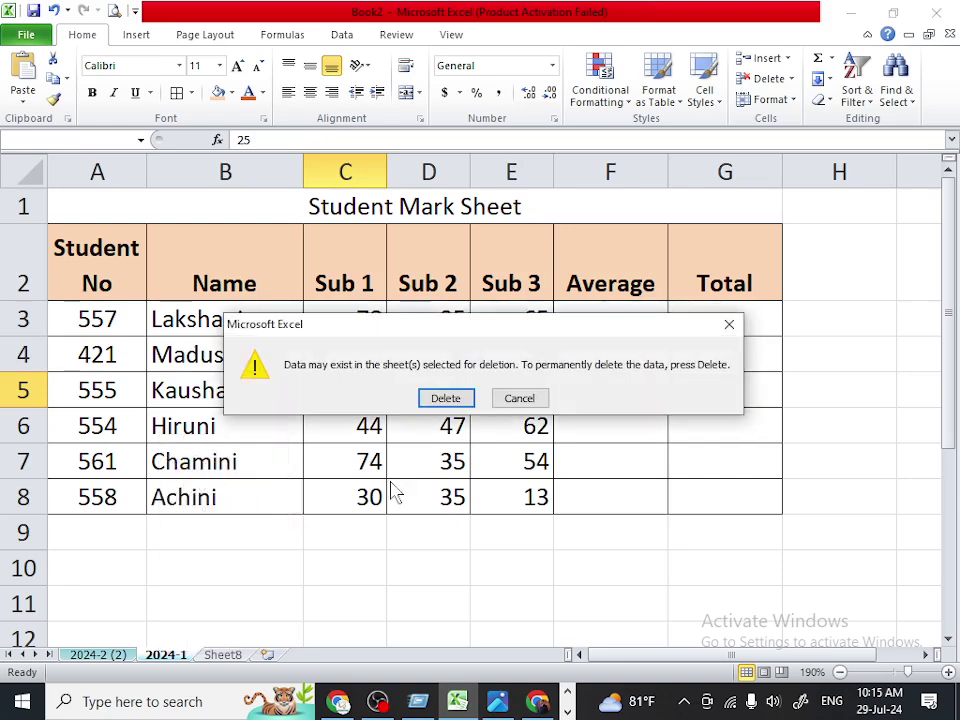
left_click(445, 398)
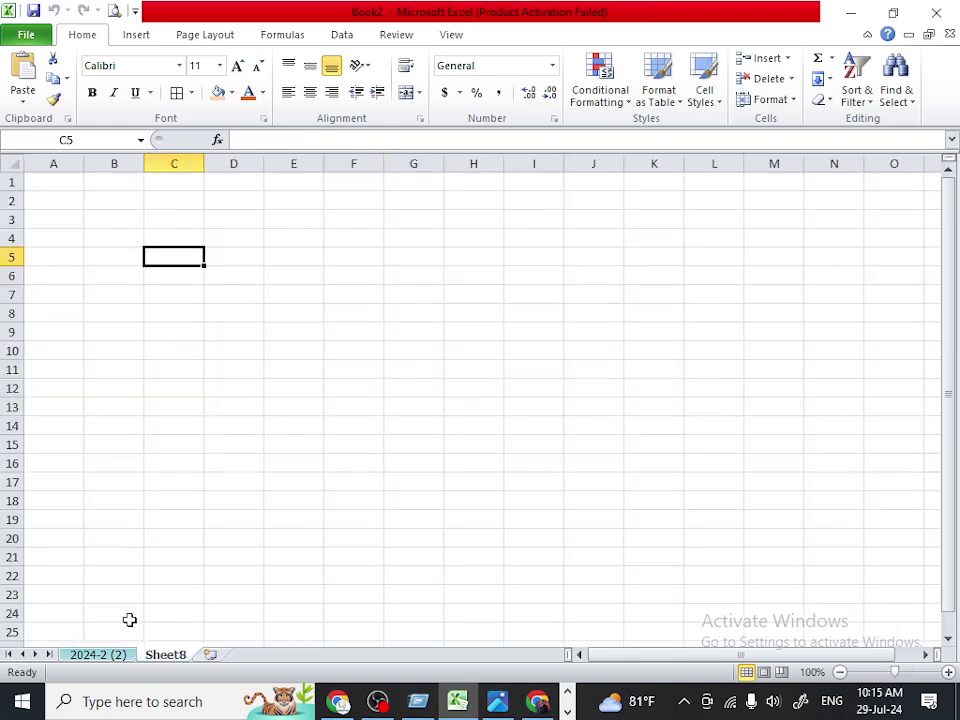
Rename the 2024-2 (2) sheet to 2024-2.
right_click(111, 656)
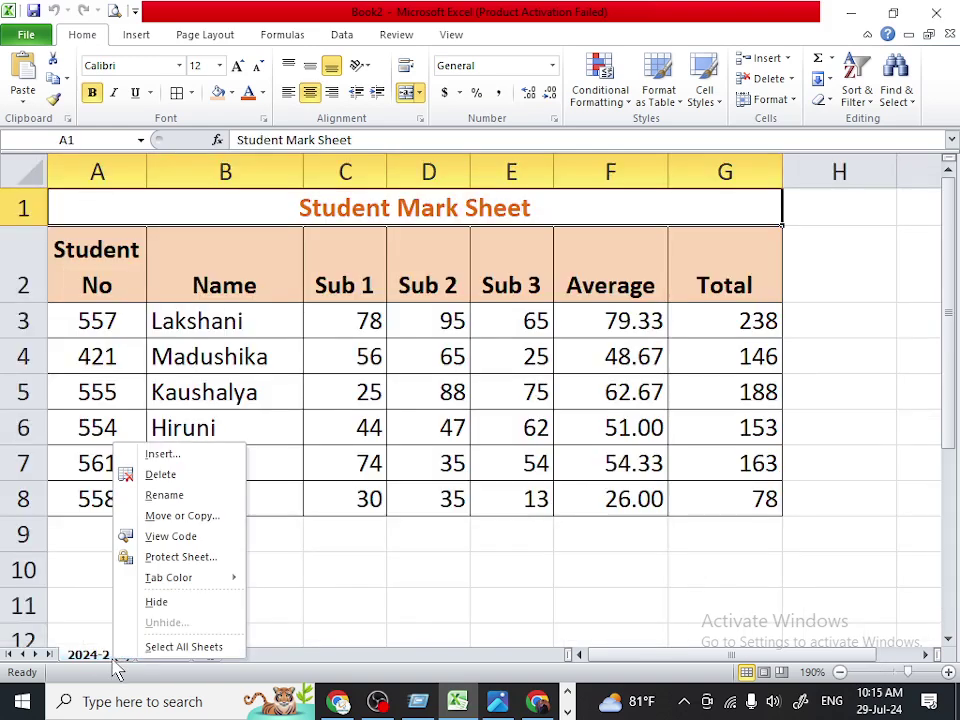
left_click(163, 495)
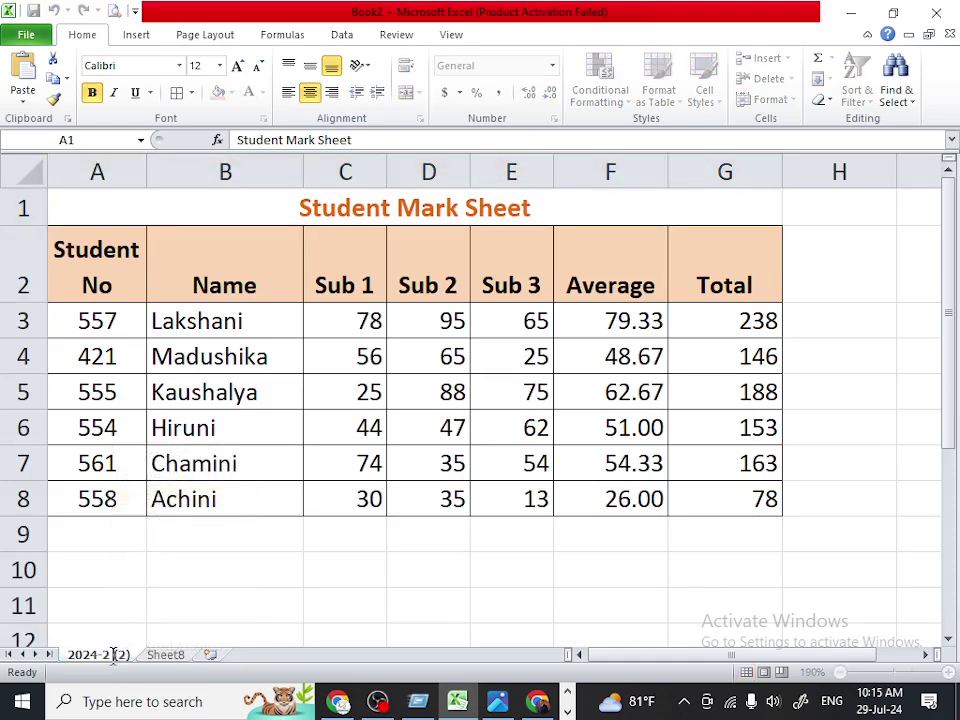
left_click_drag(113, 655, 163, 665)
key("BackSpace")
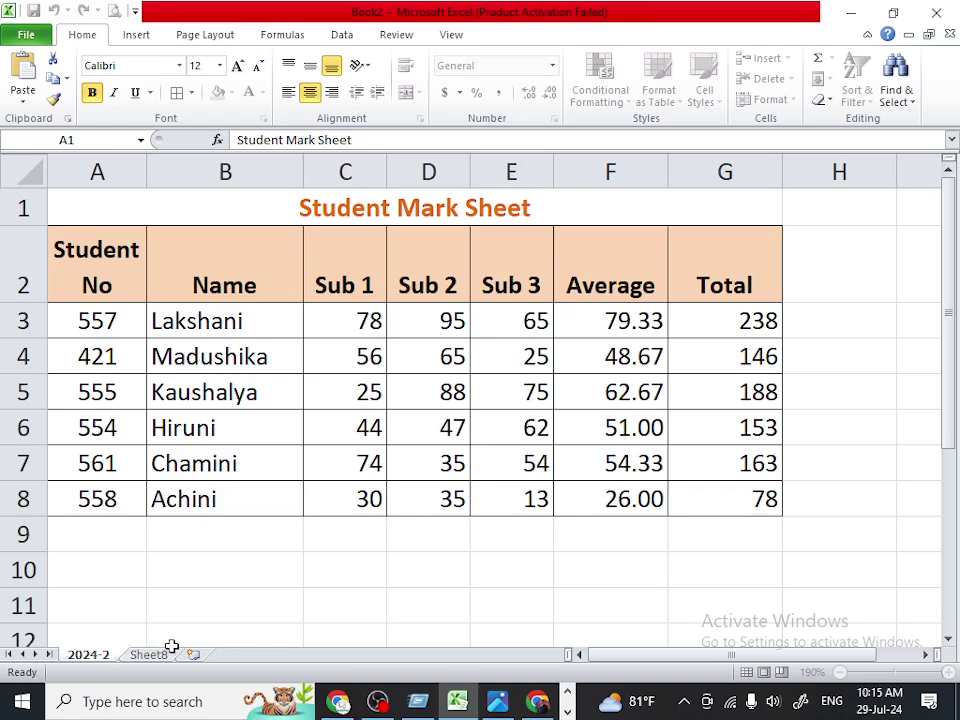
key("Return")
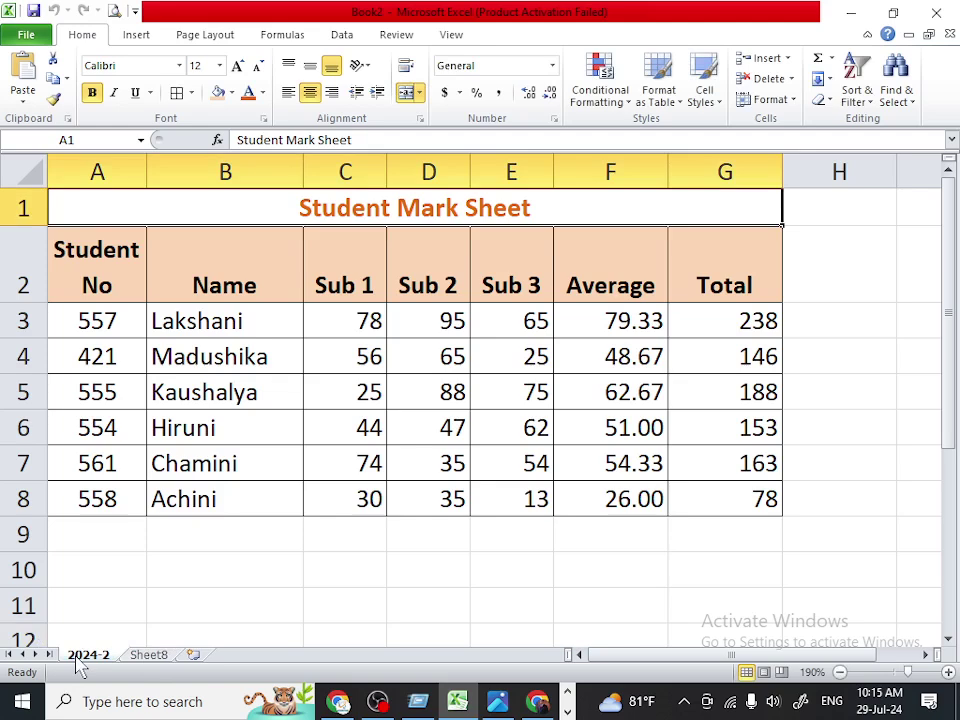
Copy the 2024-2 sheet, keep the original first, and select A2:G8 on the copy.
right_click(77, 659)
left_click(146, 513)
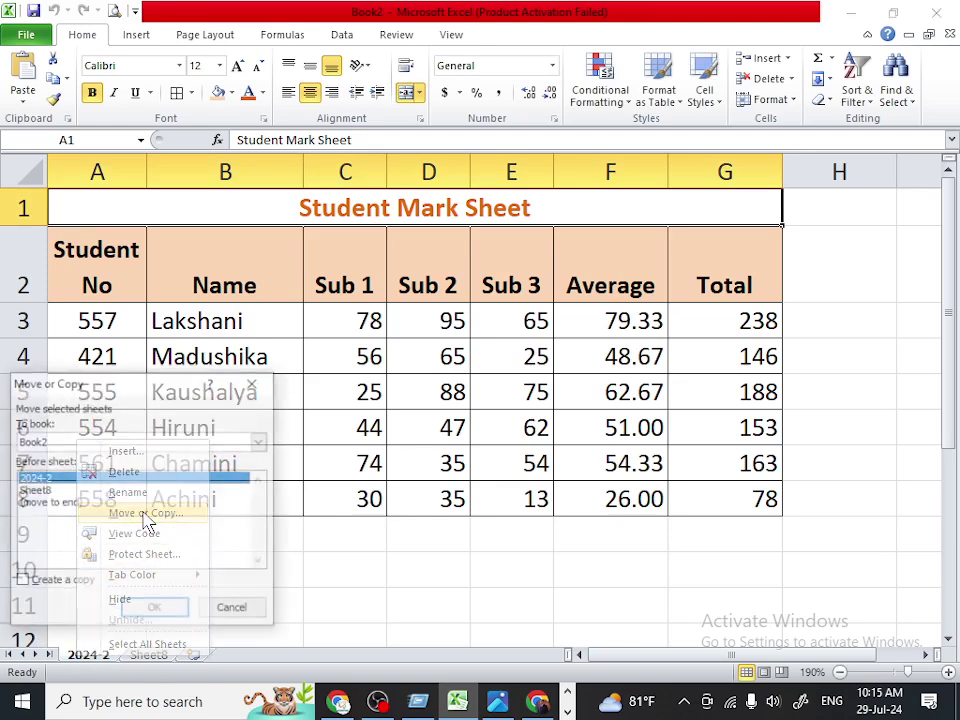
left_click(66, 581)
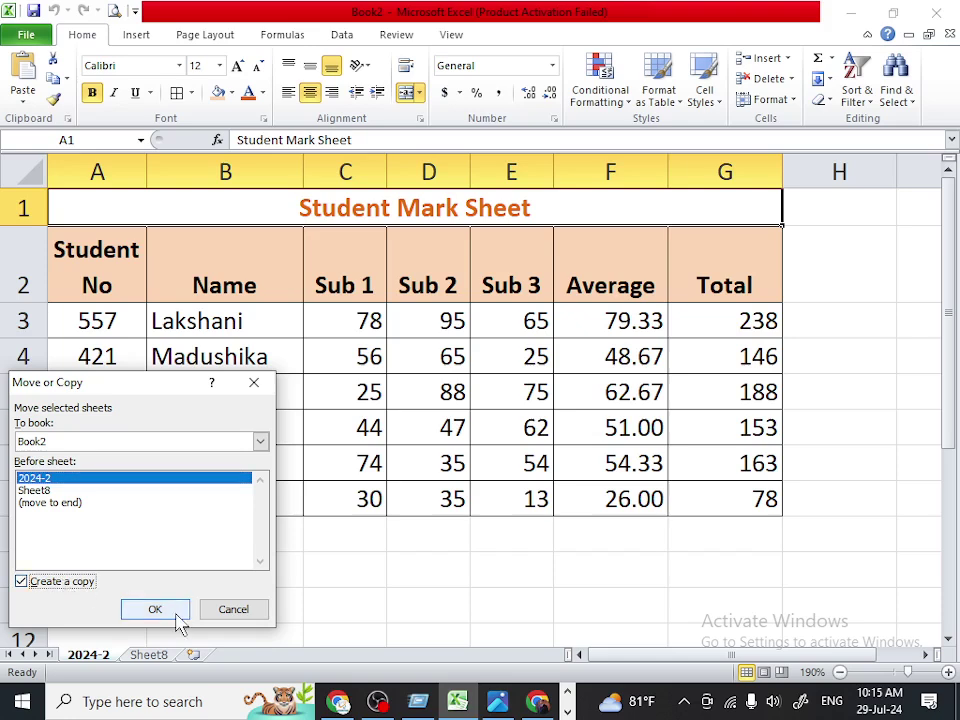
left_click(160, 611)
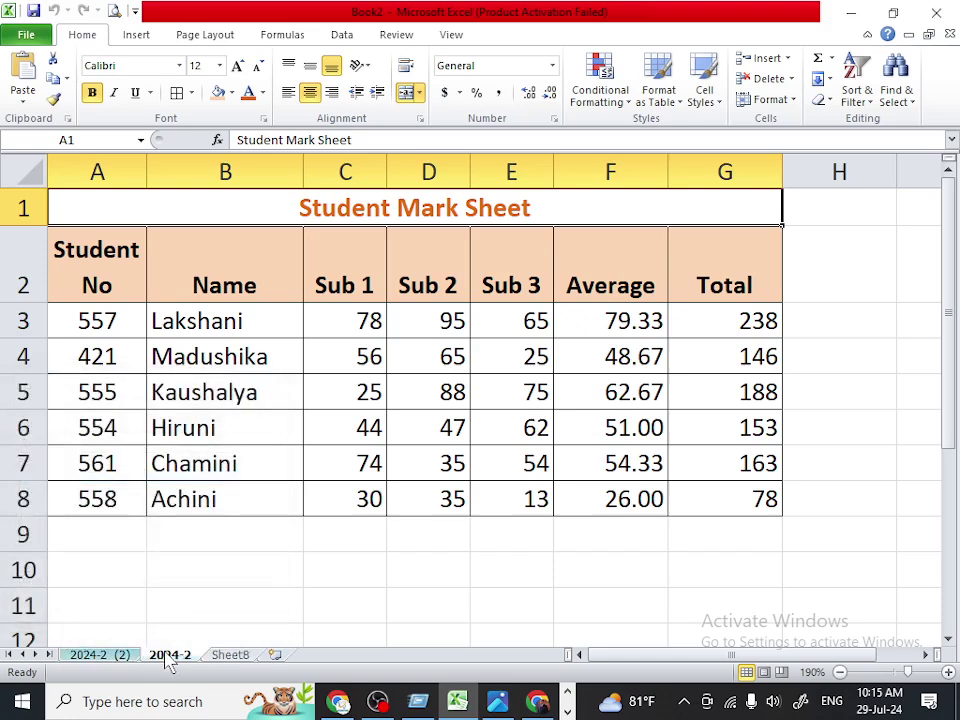
left_click_drag(160, 656, 75, 655)
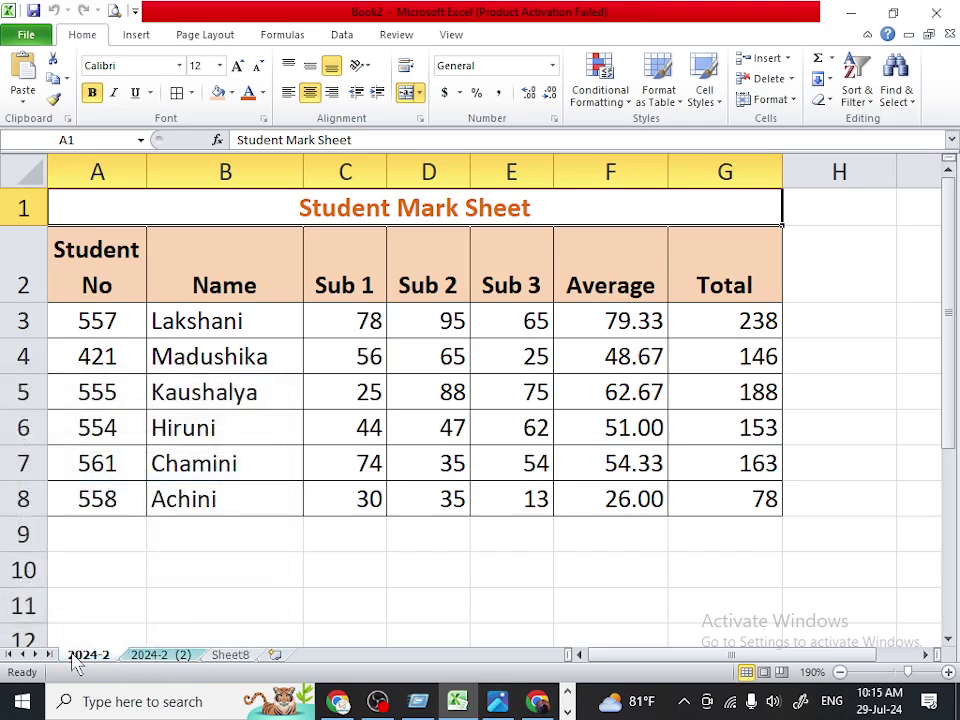
left_click(155, 658)
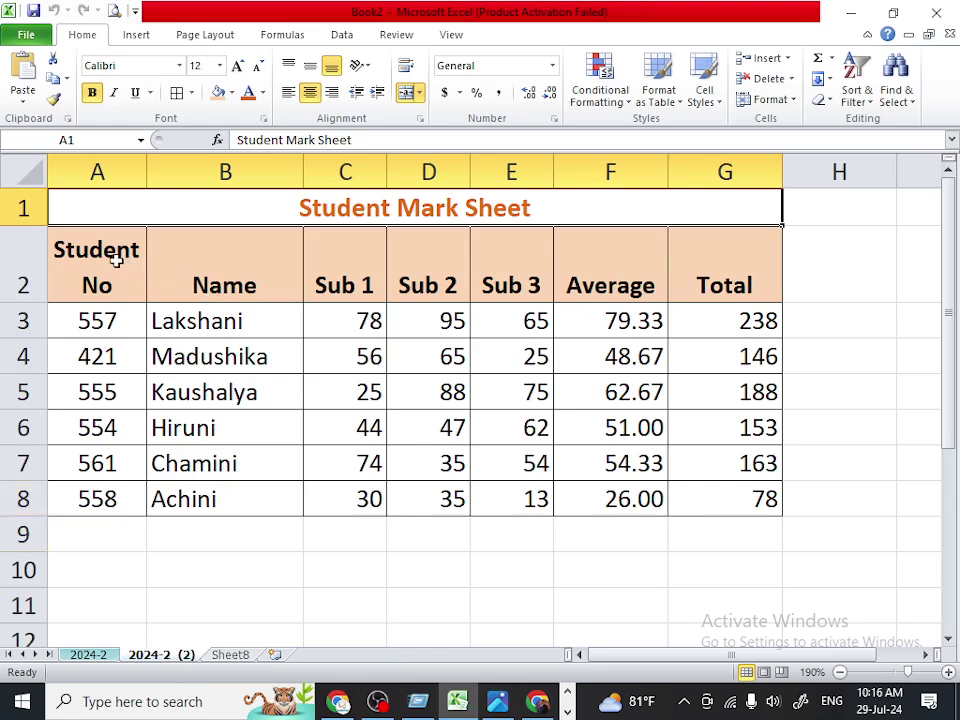
left_click_drag(111, 262, 743, 497)
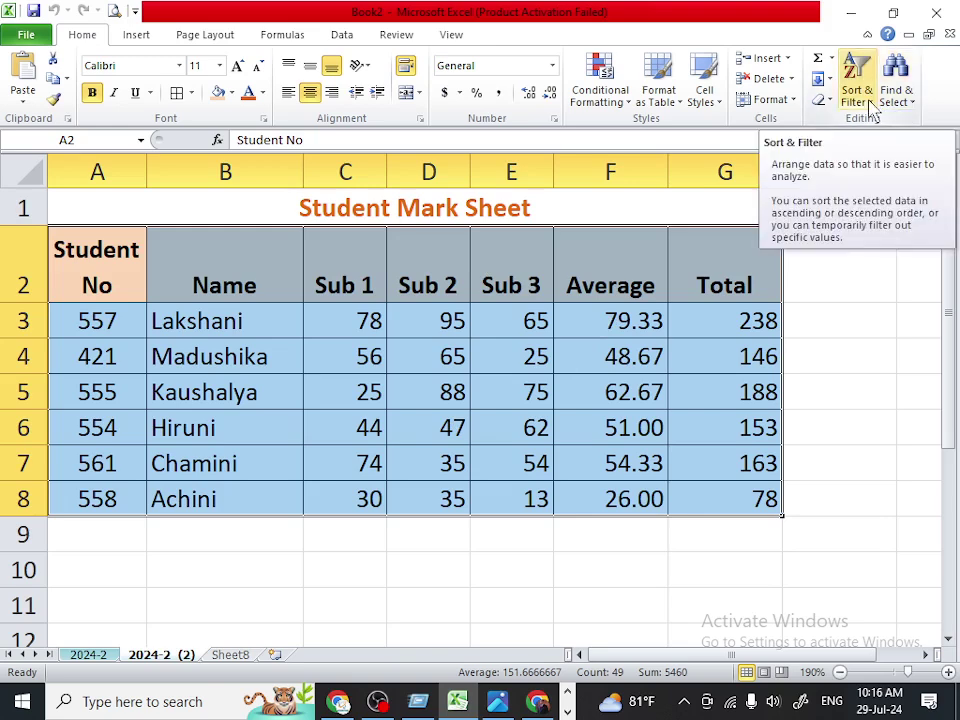
Turn on header filters and apply a Total greater-than-75 filter, then review it.
left_click(871, 108)
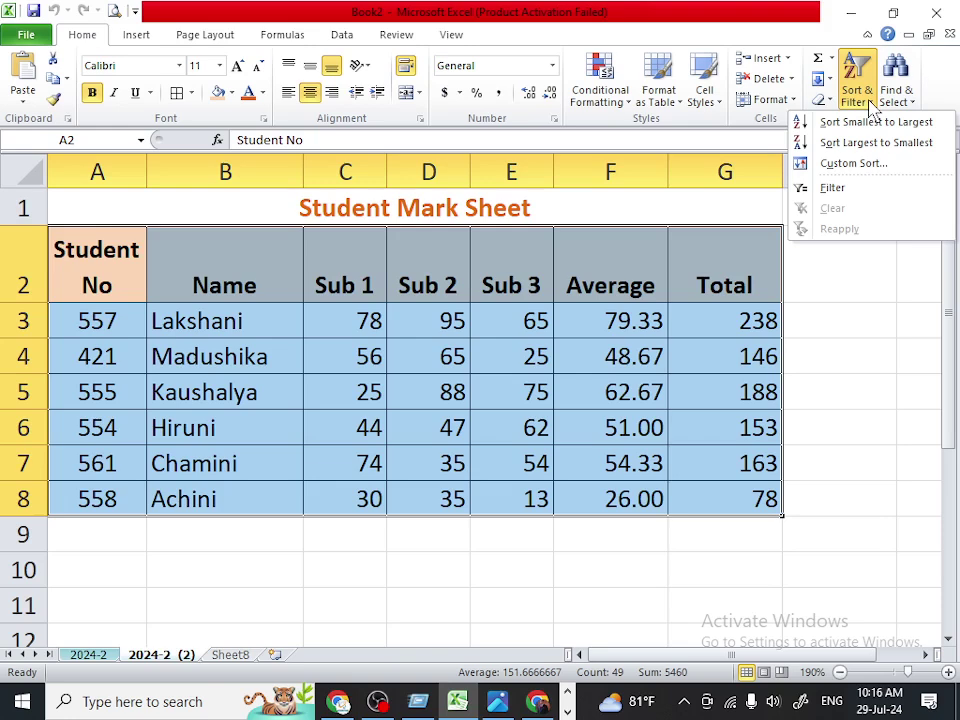
left_click(845, 188)
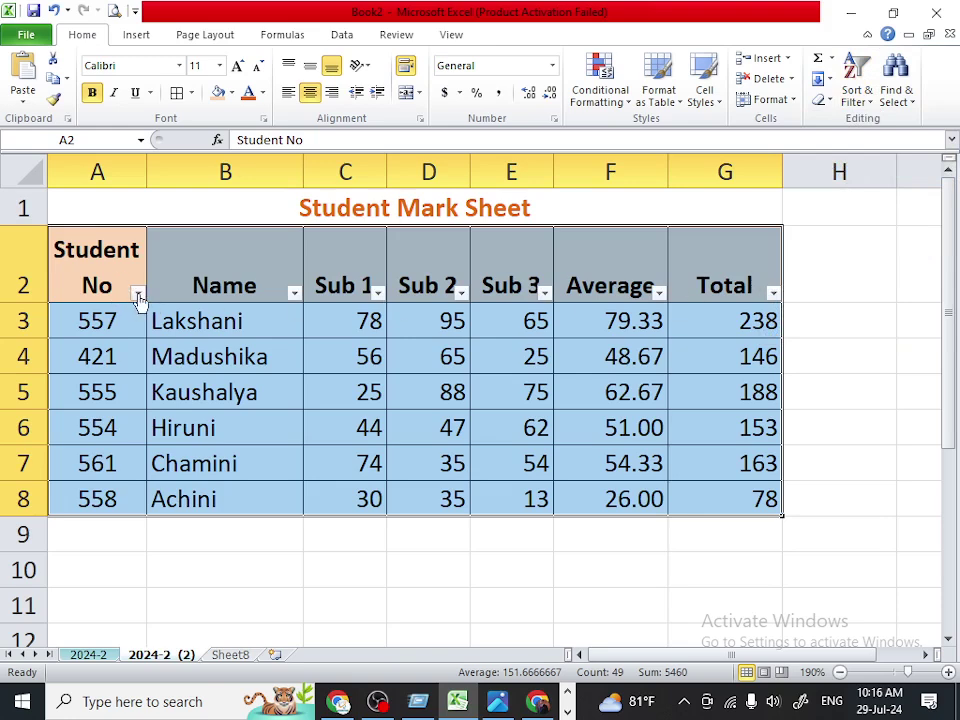
left_click(774, 292)
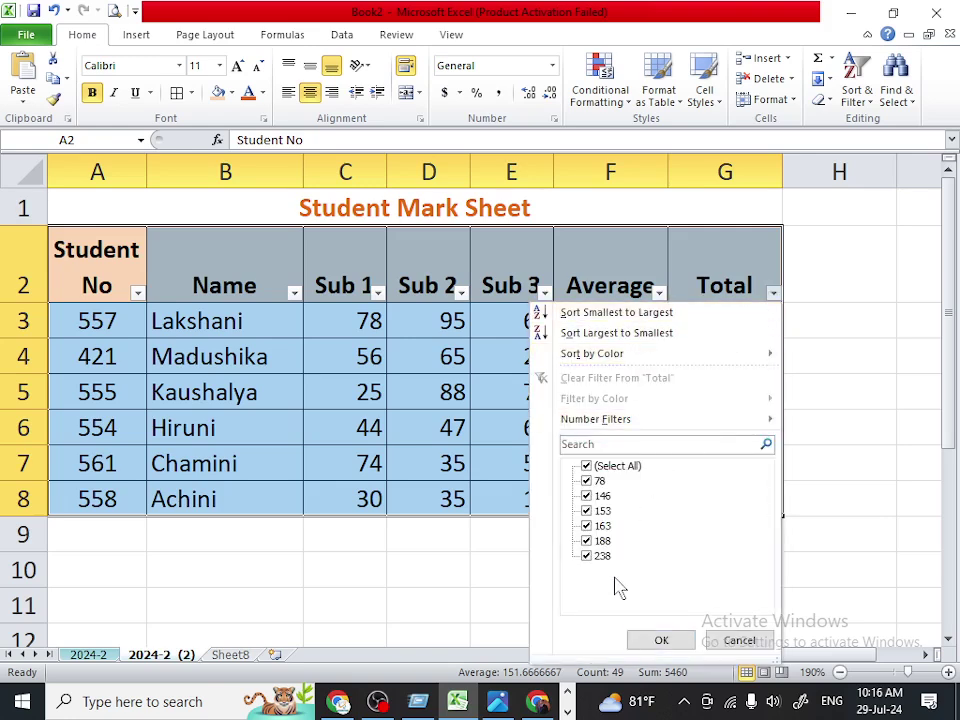
left_click(587, 466)
mouse_move(597, 419)
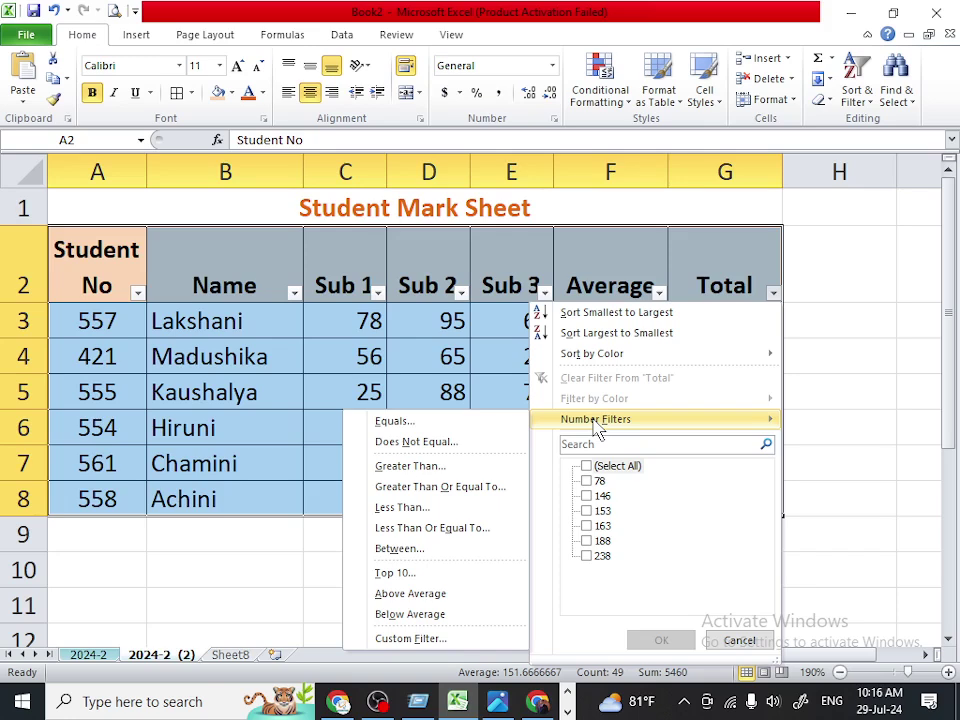
left_click(440, 474)
type("75")
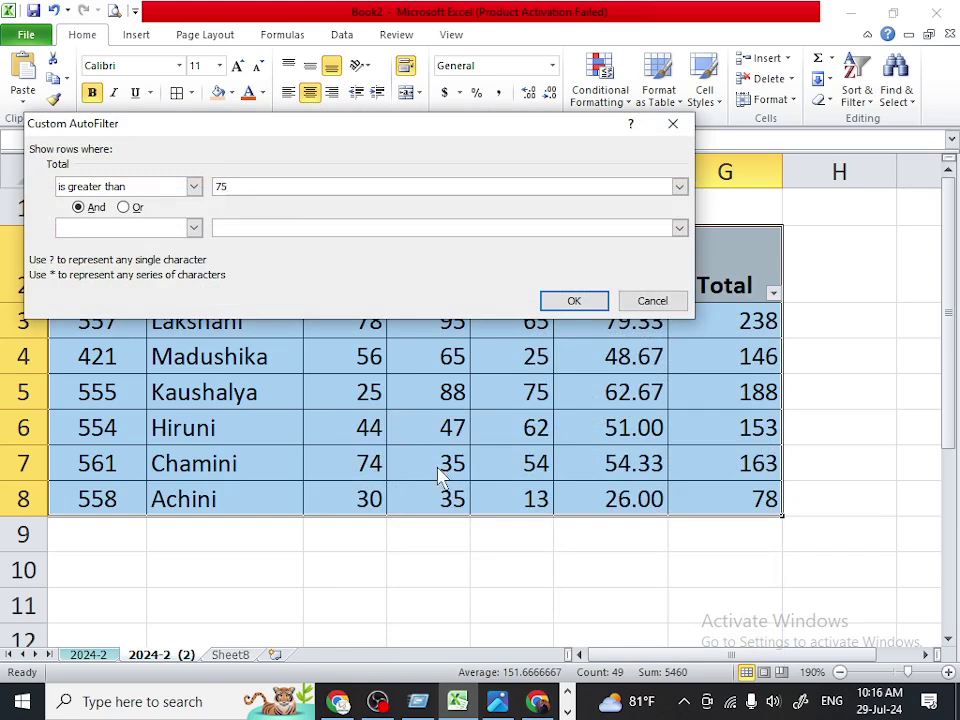
left_click(577, 302)
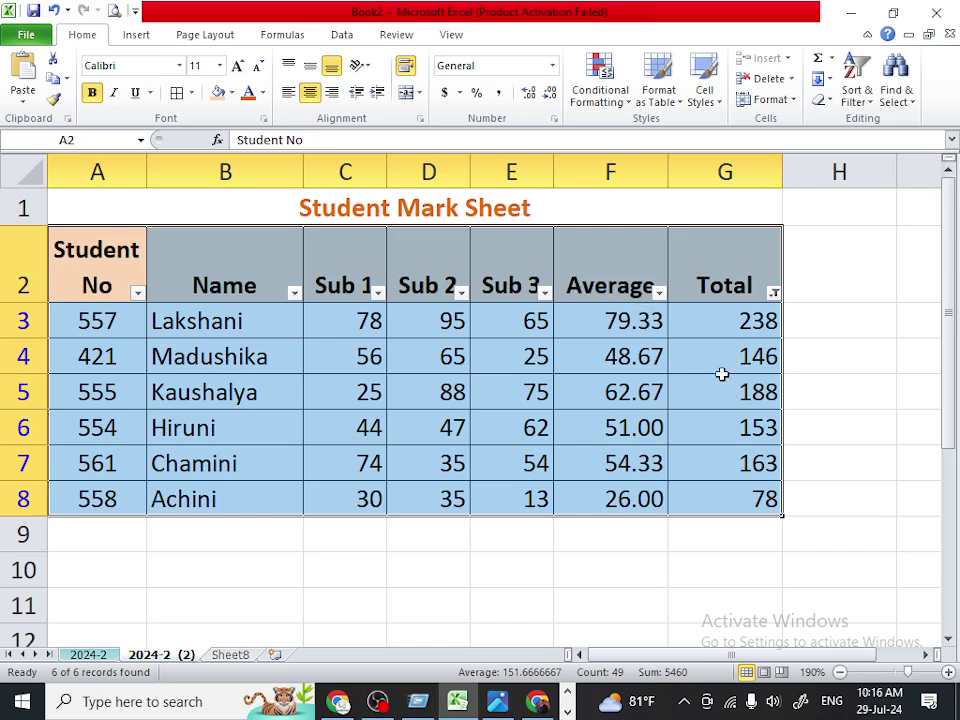
left_click(774, 292)
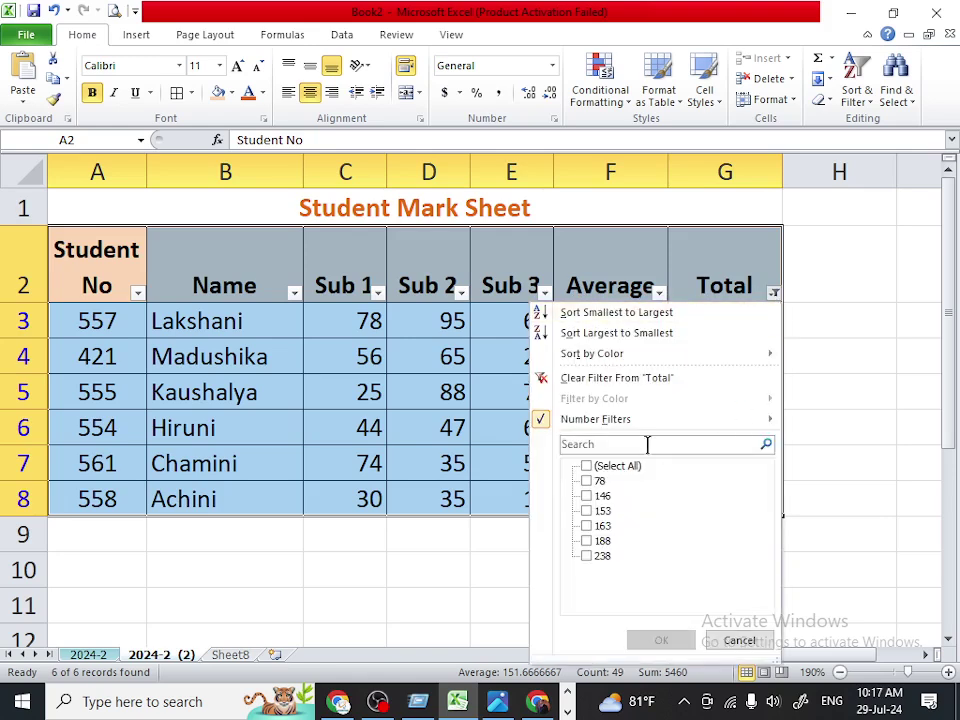
mouse_move(620, 419)
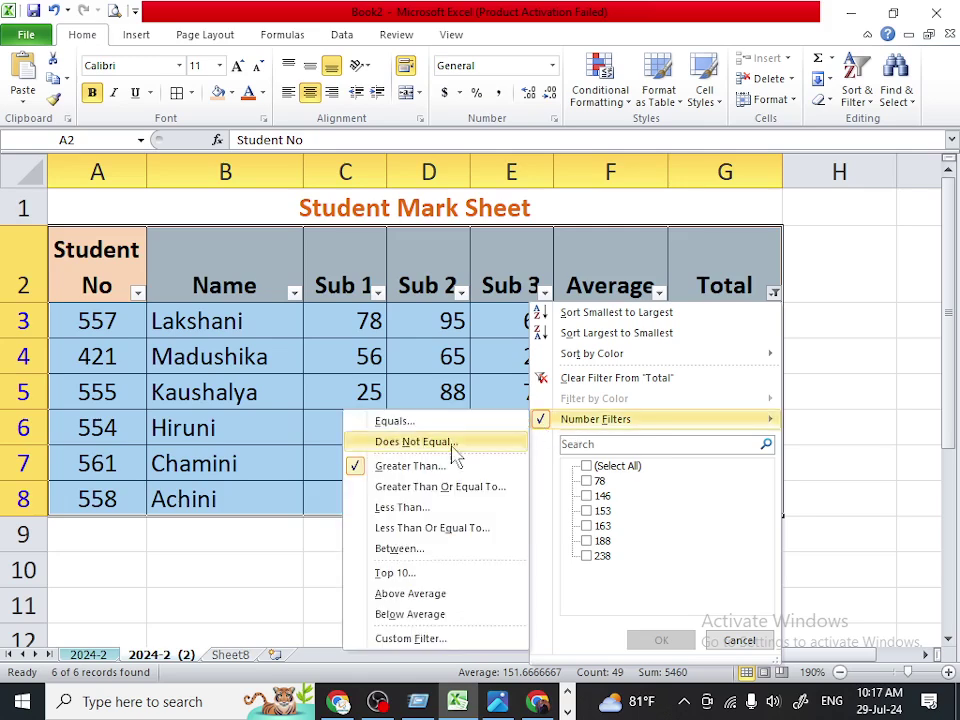
left_click(392, 466)
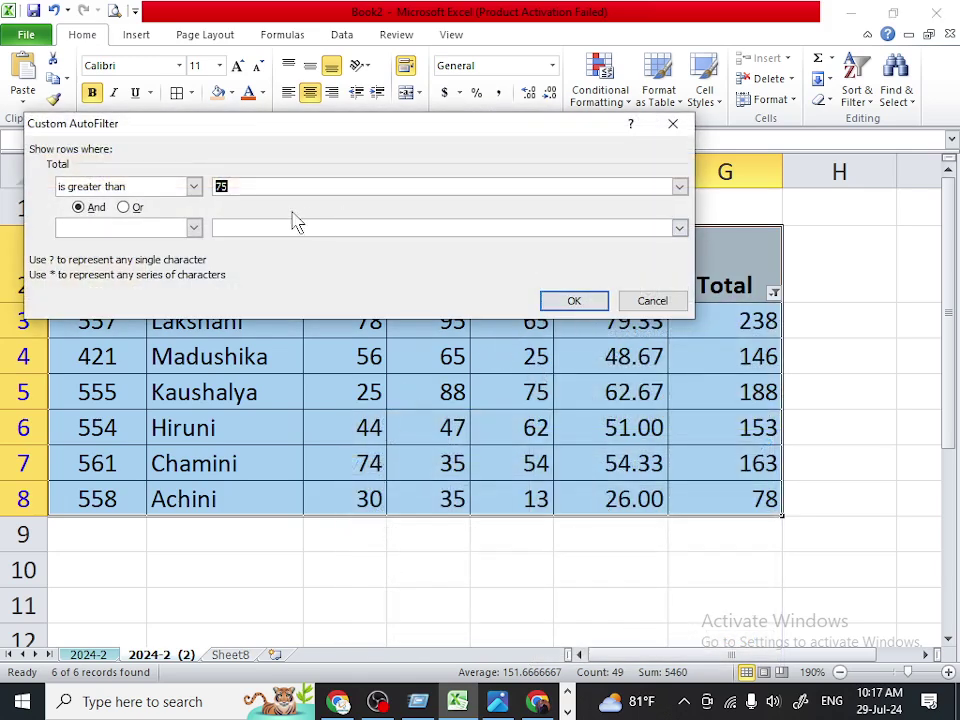
Close the Total filter dialog, undo, and filter Average to greater than 75.
left_click(652, 301)
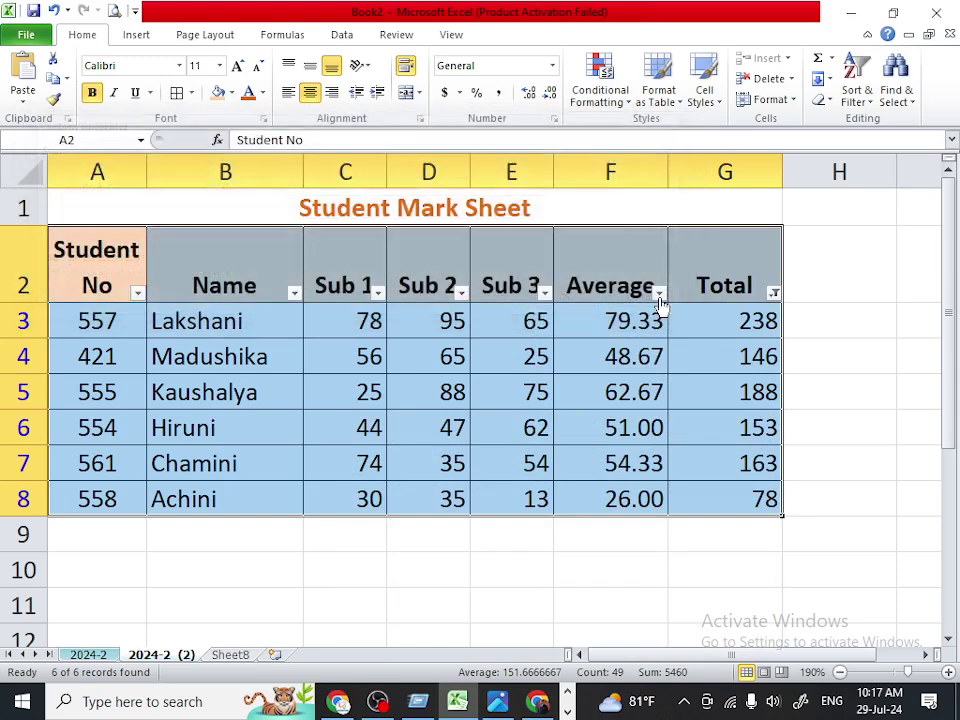
left_click(52, 12)
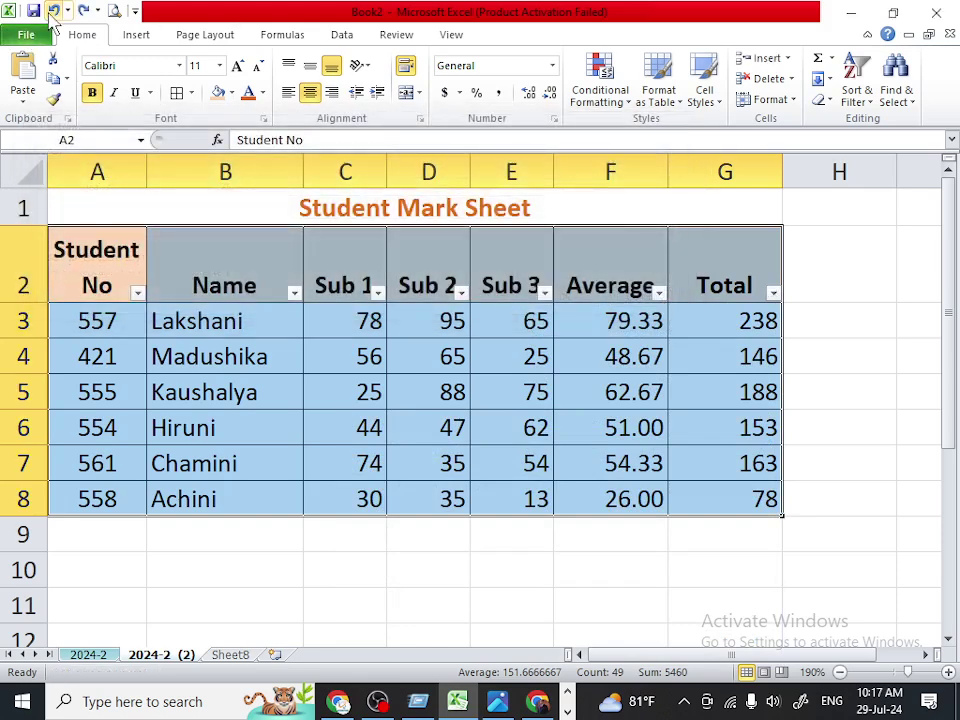
left_click(660, 297)
mouse_move(540, 419)
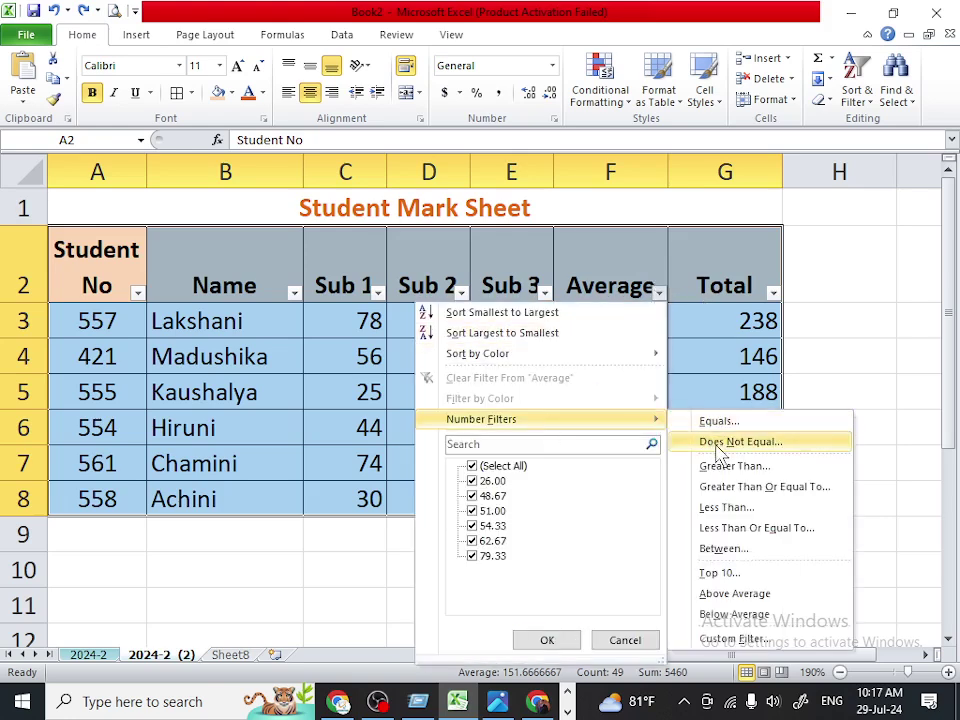
left_click(734, 466)
type("75")
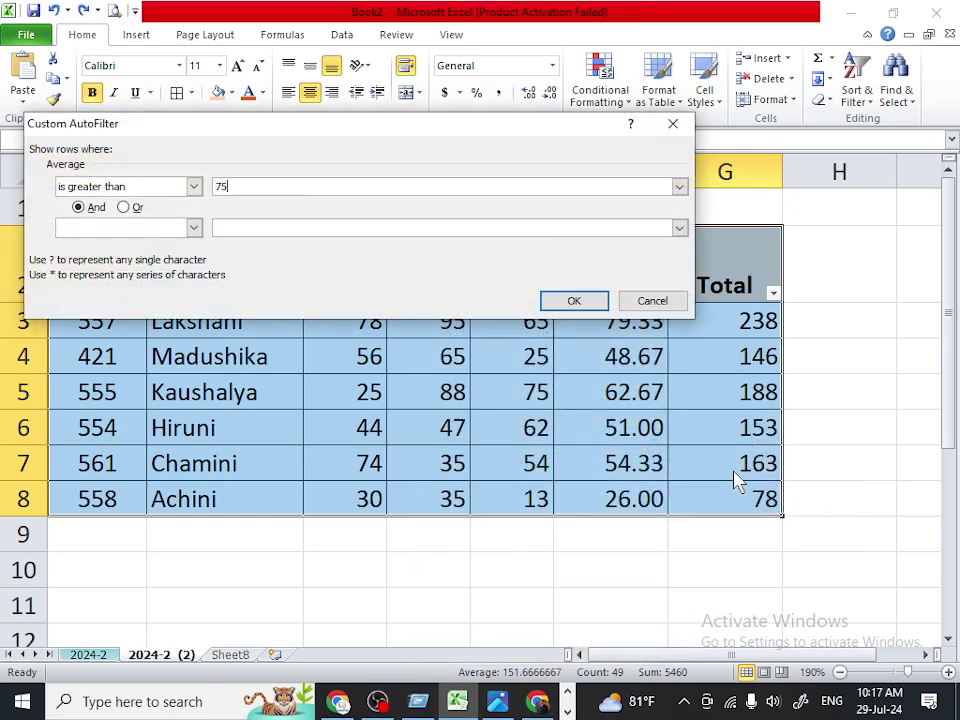
key("Return")
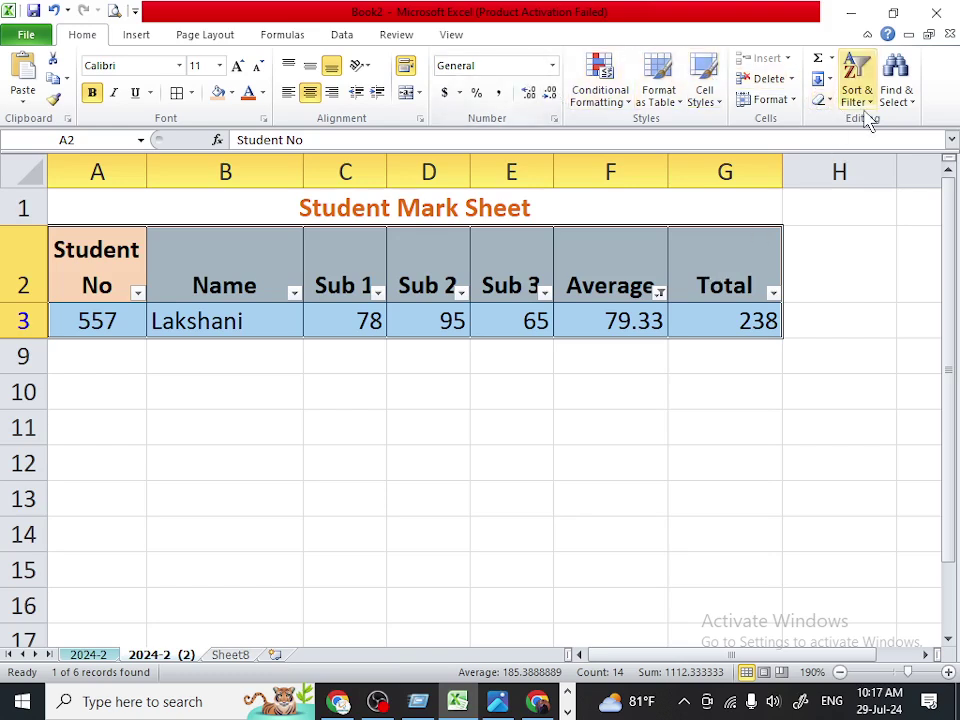
Switch filtering off on the Data tab so all six students show.
left_click(342, 34)
left_click(450, 90)
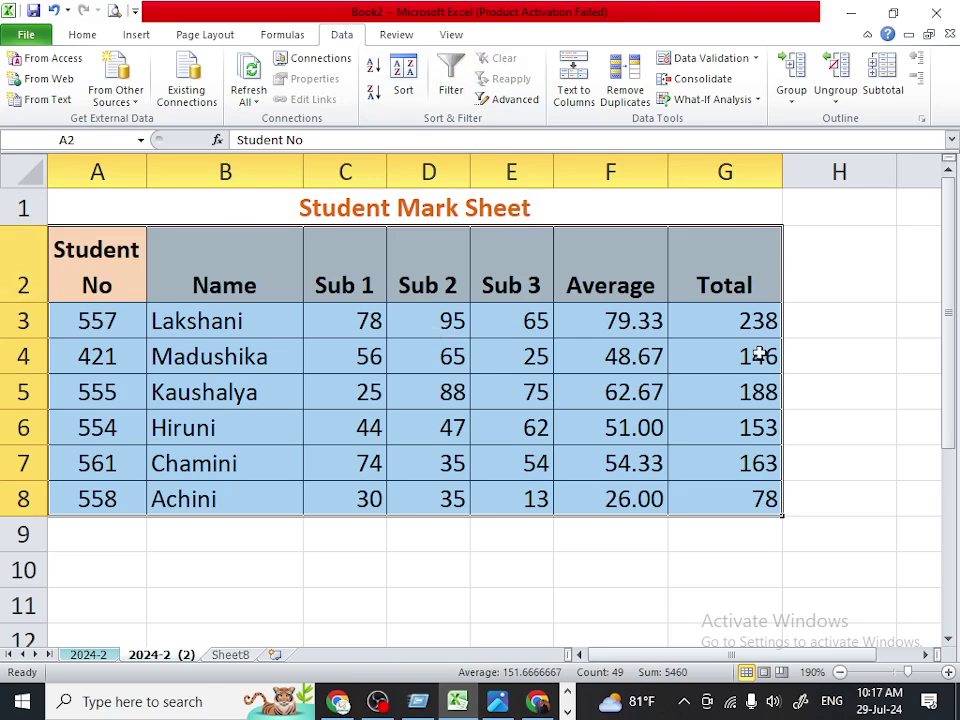
left_click(86, 34)
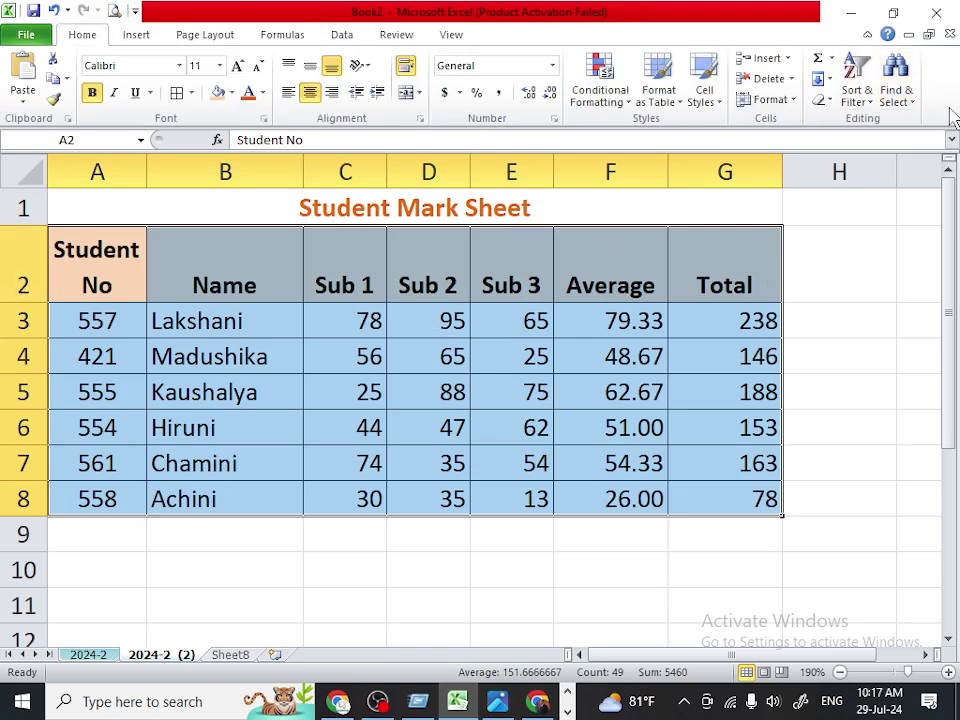
Turn header filters back on and filter Sub 1 to greater than 50.
left_click(852, 100)
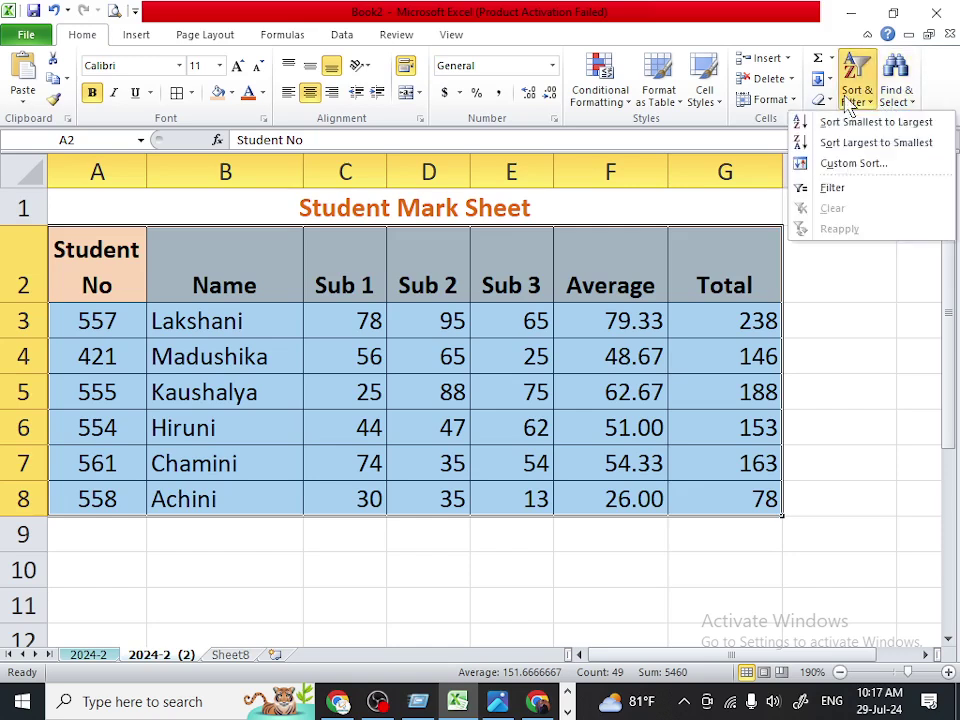
left_click(855, 189)
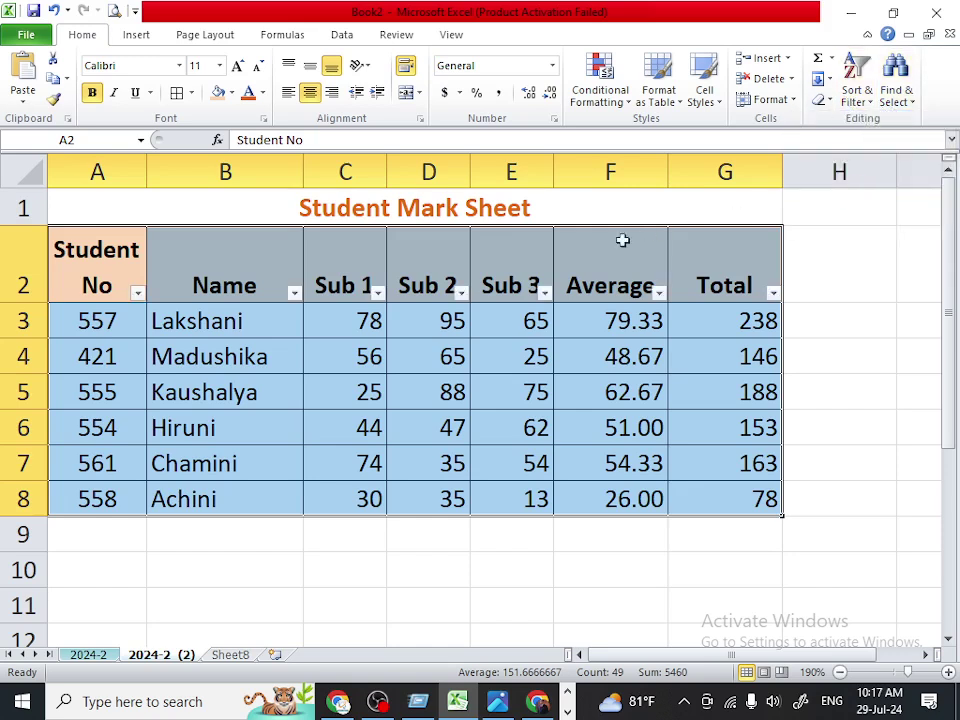
left_click(377, 292)
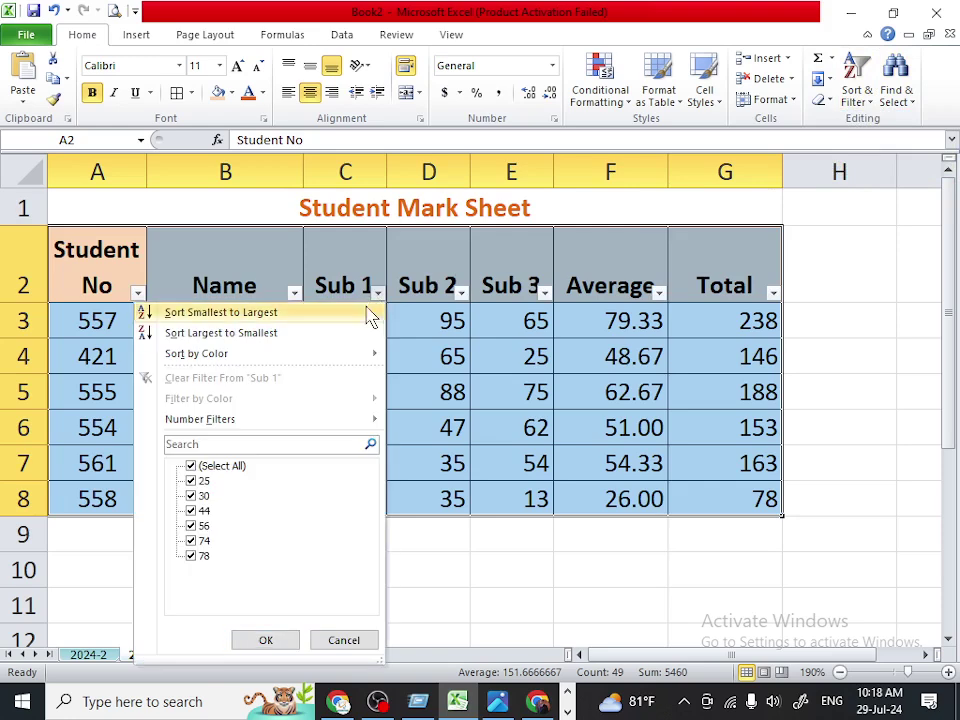
mouse_move(200, 419)
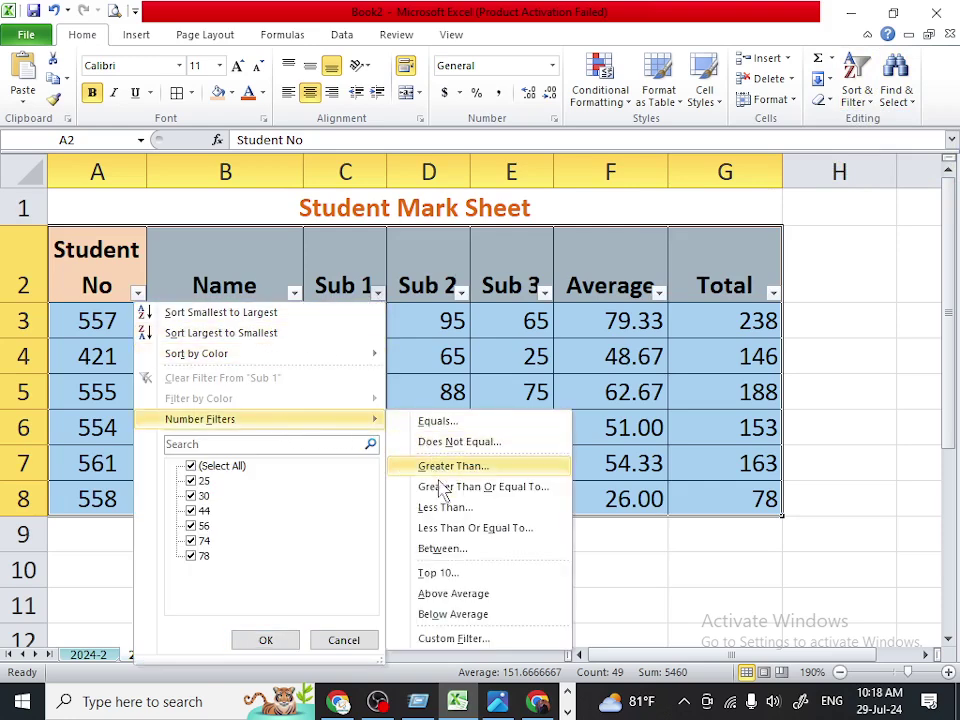
left_click(452, 466)
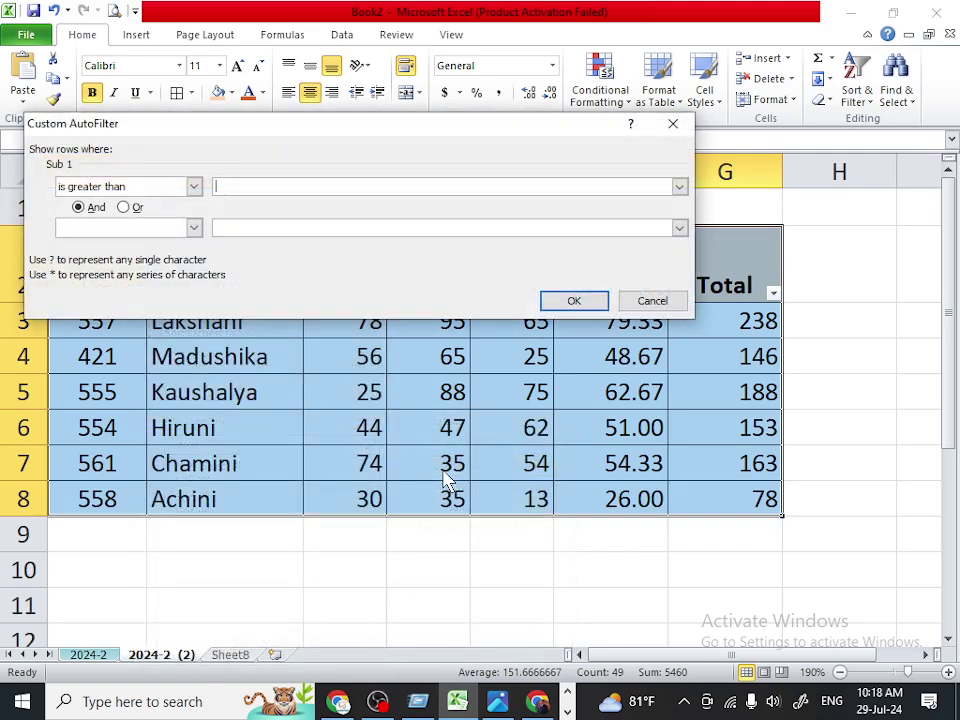
type("50")
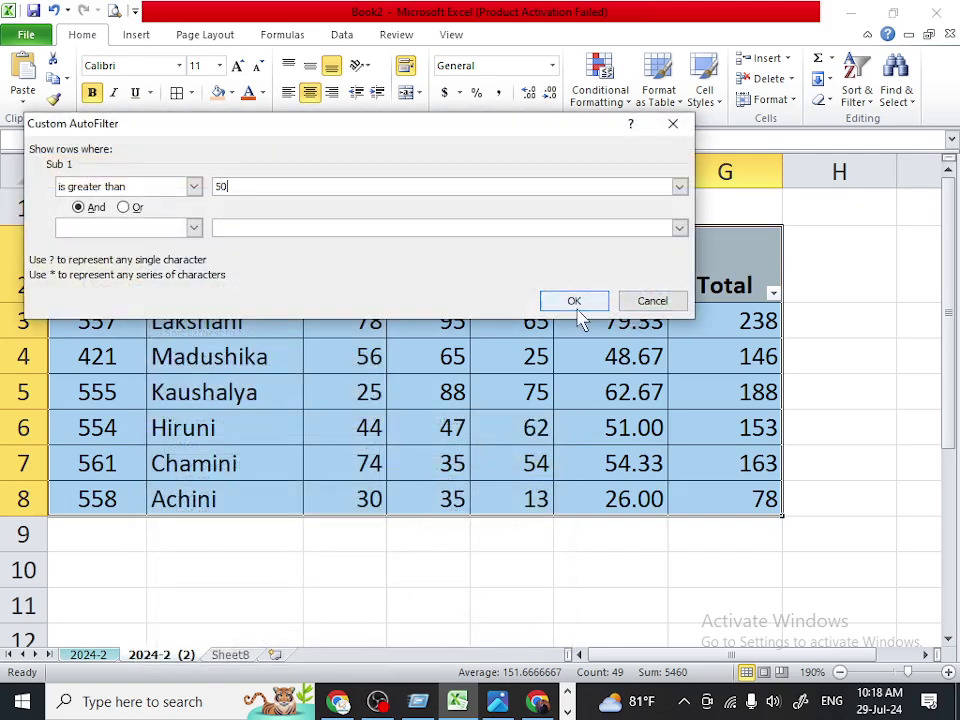
left_click(572, 300)
Filter Sub 2 to greater than 50 with a custom number filter.
left_click(460, 293)
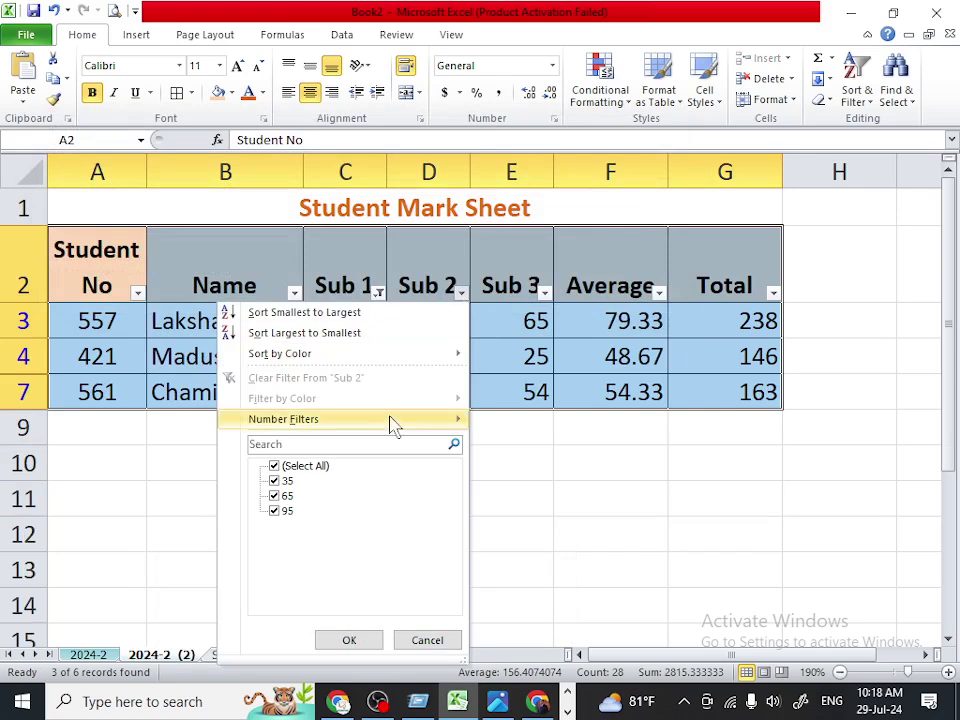
mouse_move(283, 419)
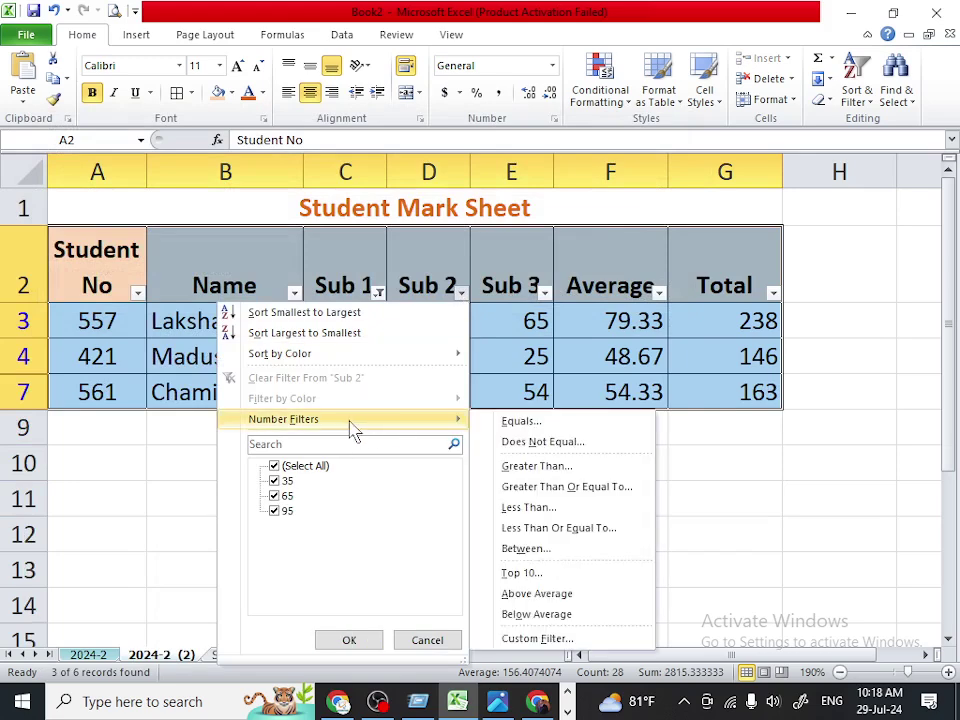
left_click(530, 508)
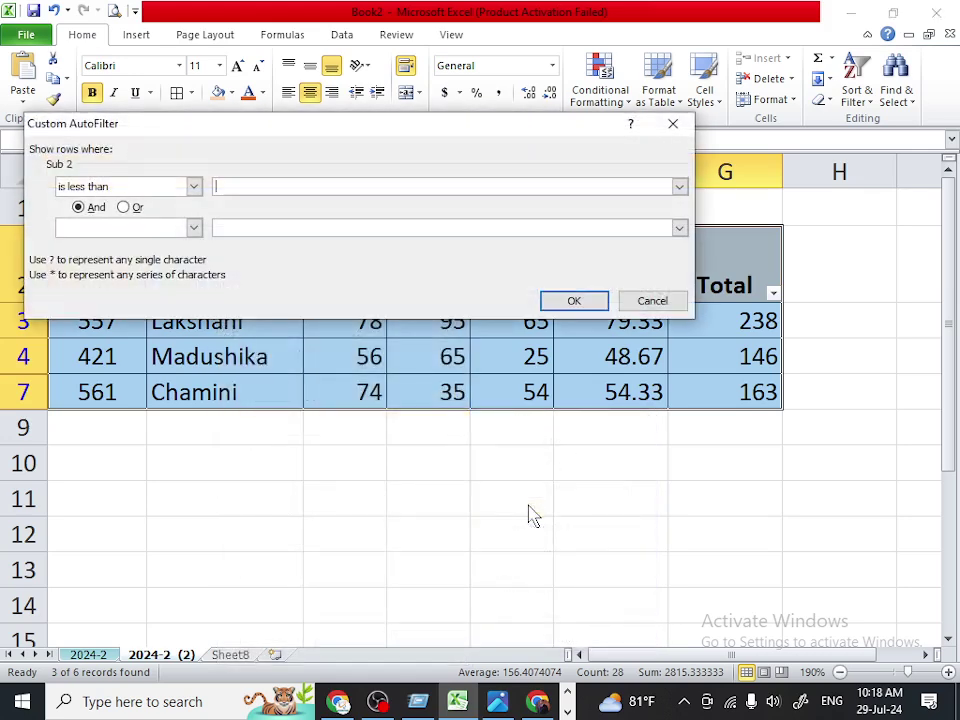
left_click(192, 189)
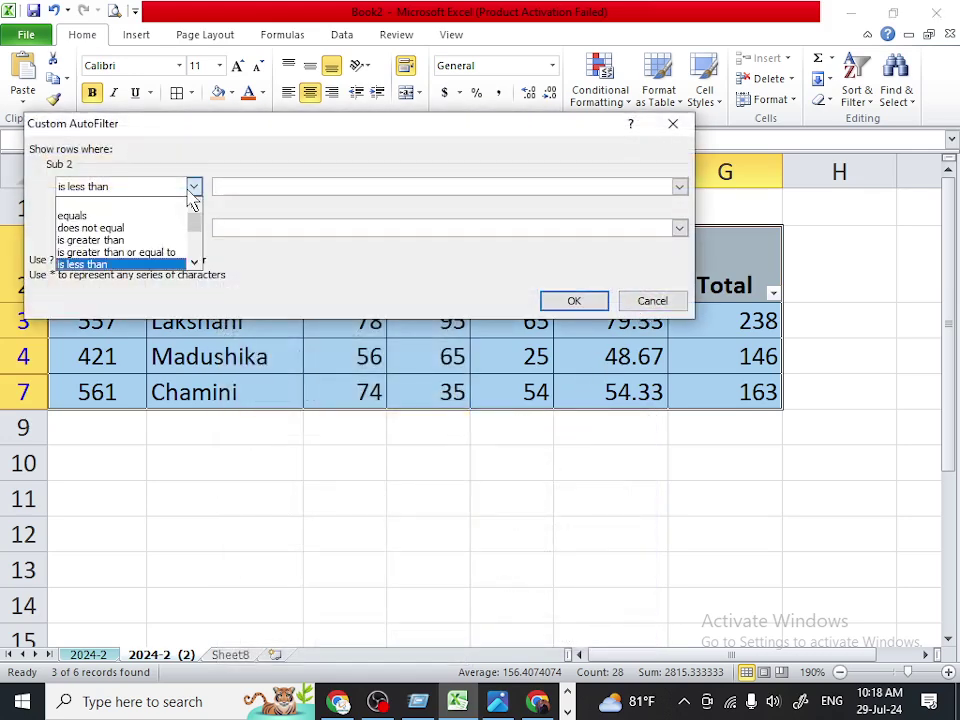
left_click(127, 240)
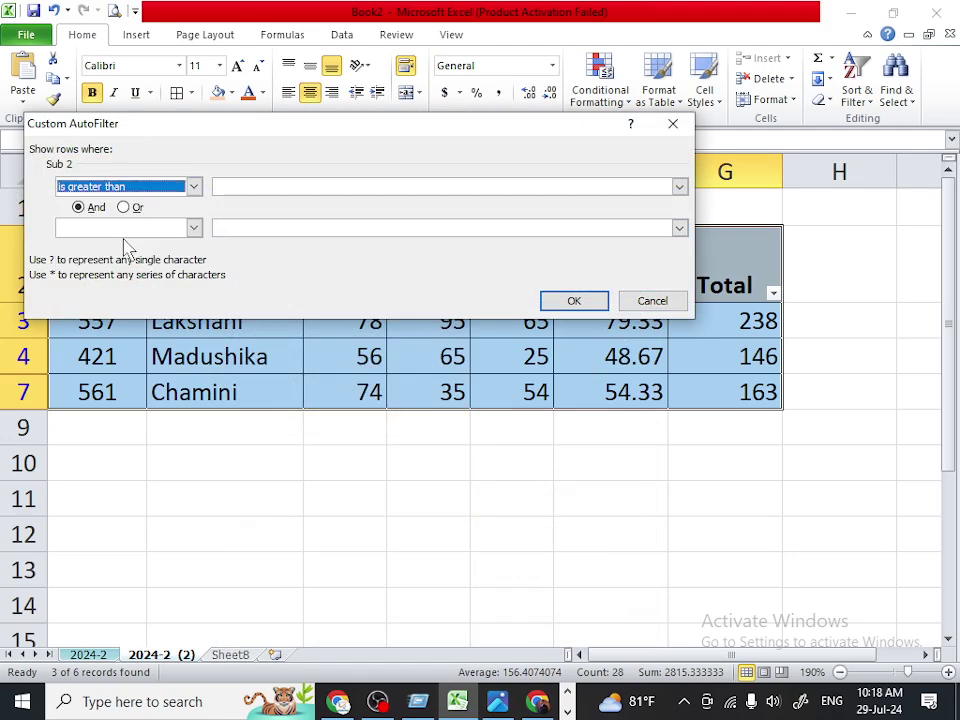
left_click(248, 186)
type("50")
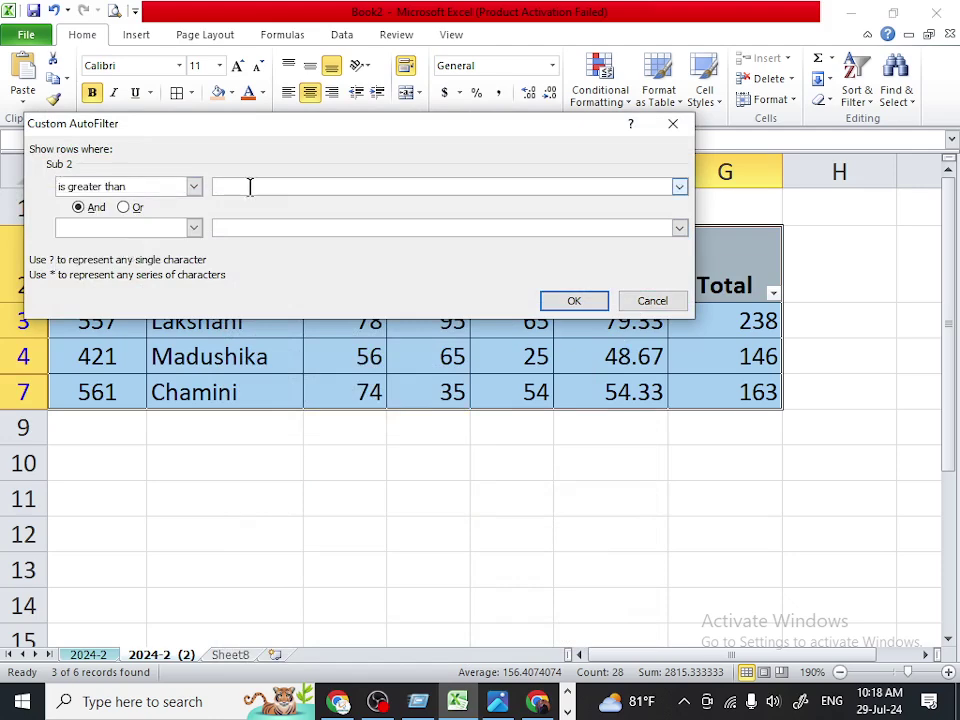
left_click(573, 300)
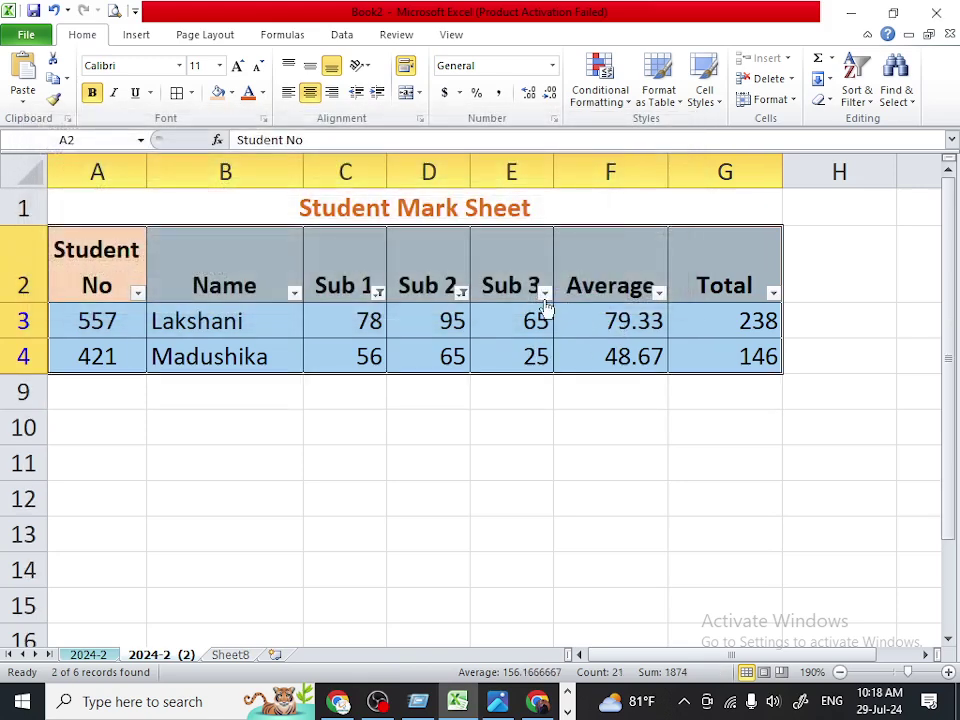
Filter Sub 3 to greater than 50, leaving one student.
left_click(544, 292)
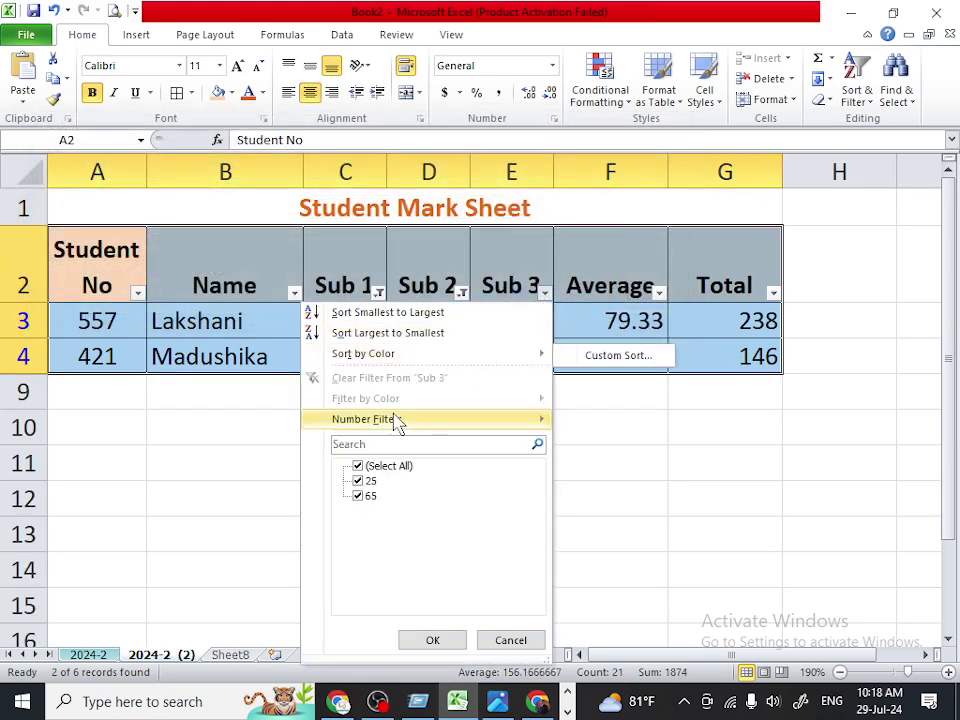
mouse_move(366, 419)
left_click(606, 467)
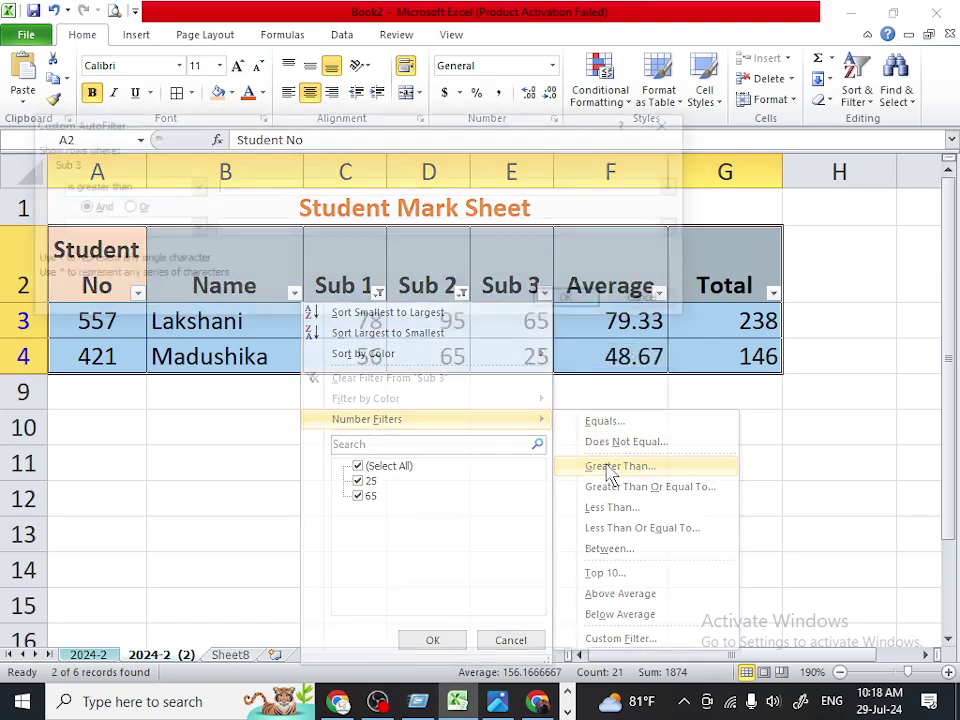
type("50")
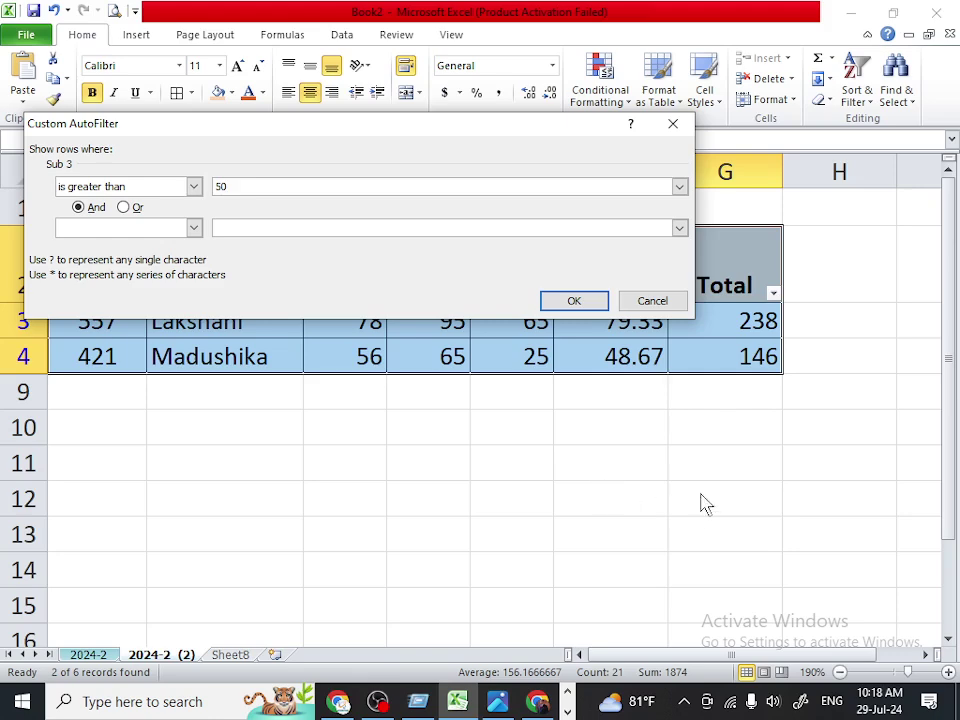
left_click(588, 302)
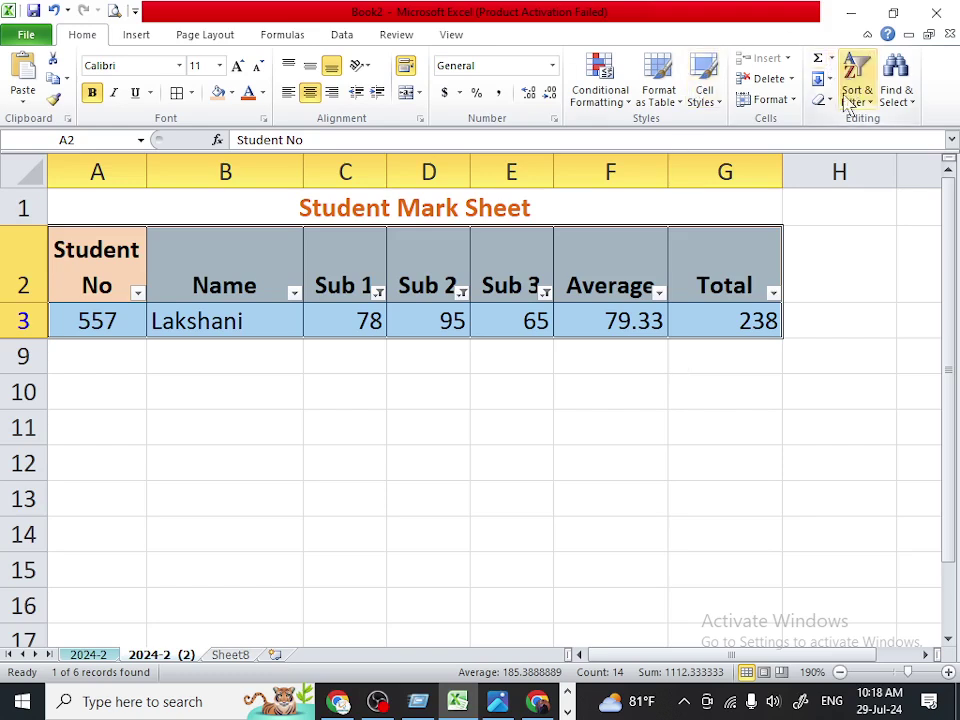
left_click(341, 35)
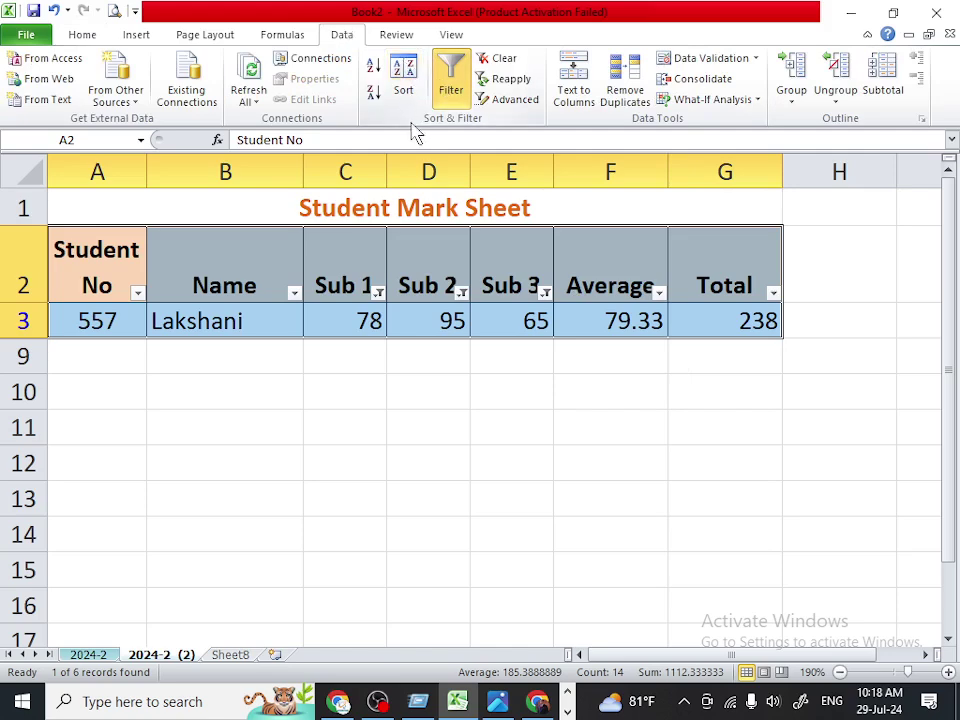
left_click(451, 80)
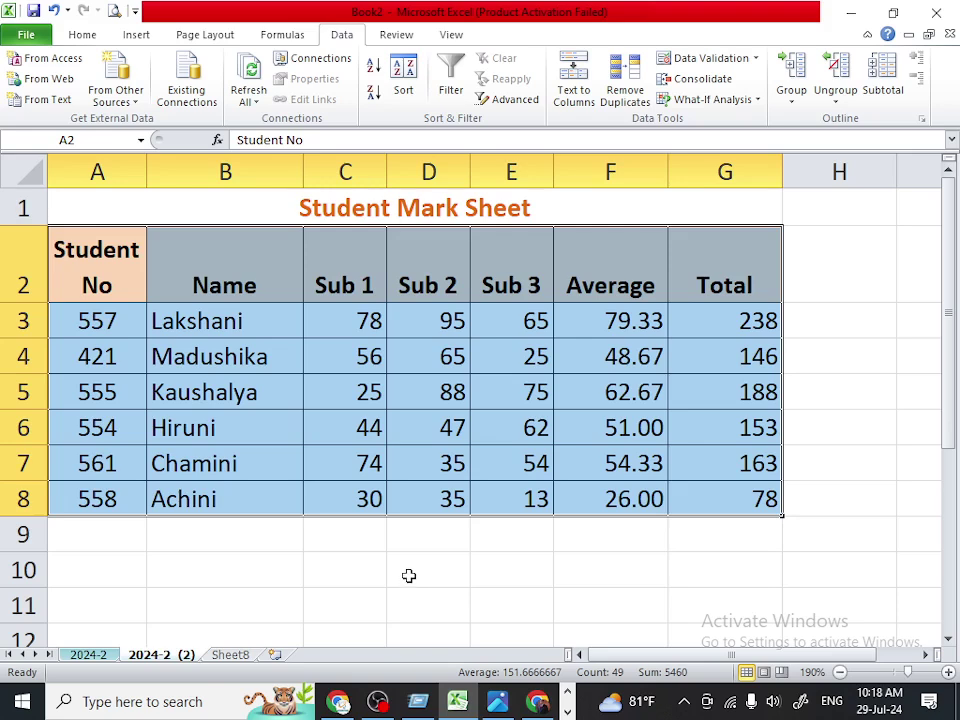
left_click(295, 608)
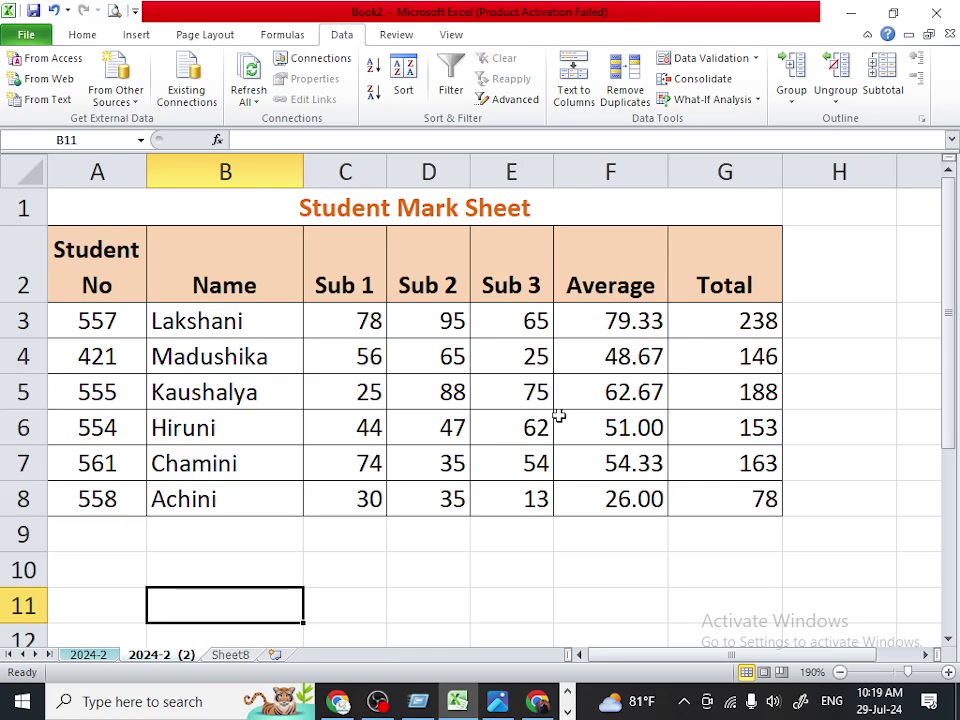
left_click(84, 656)
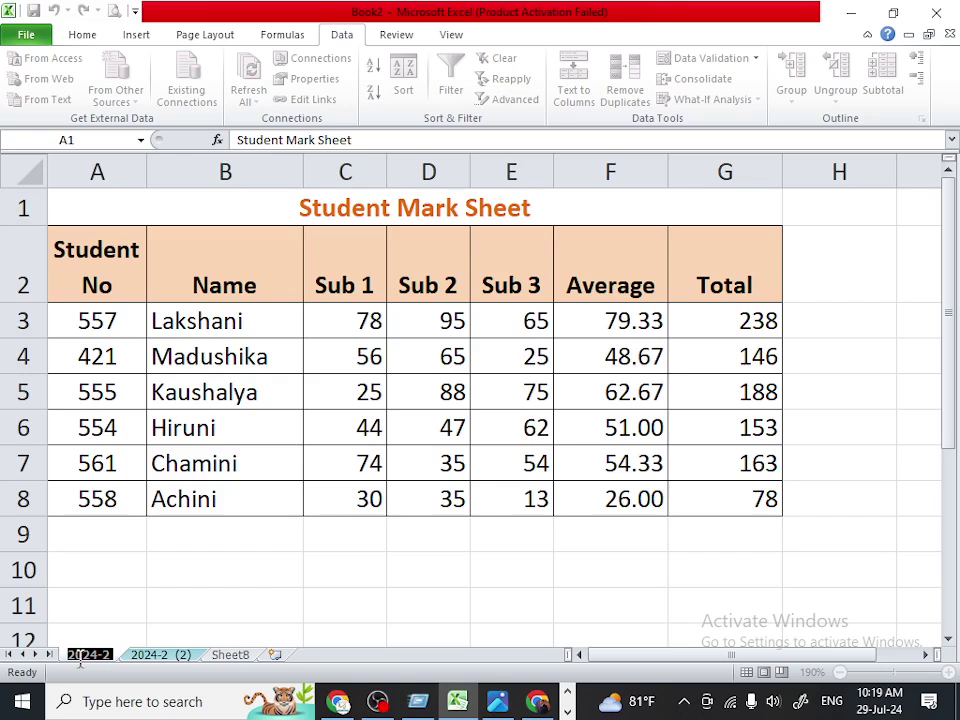
left_click(165, 655)
left_click(97, 568)
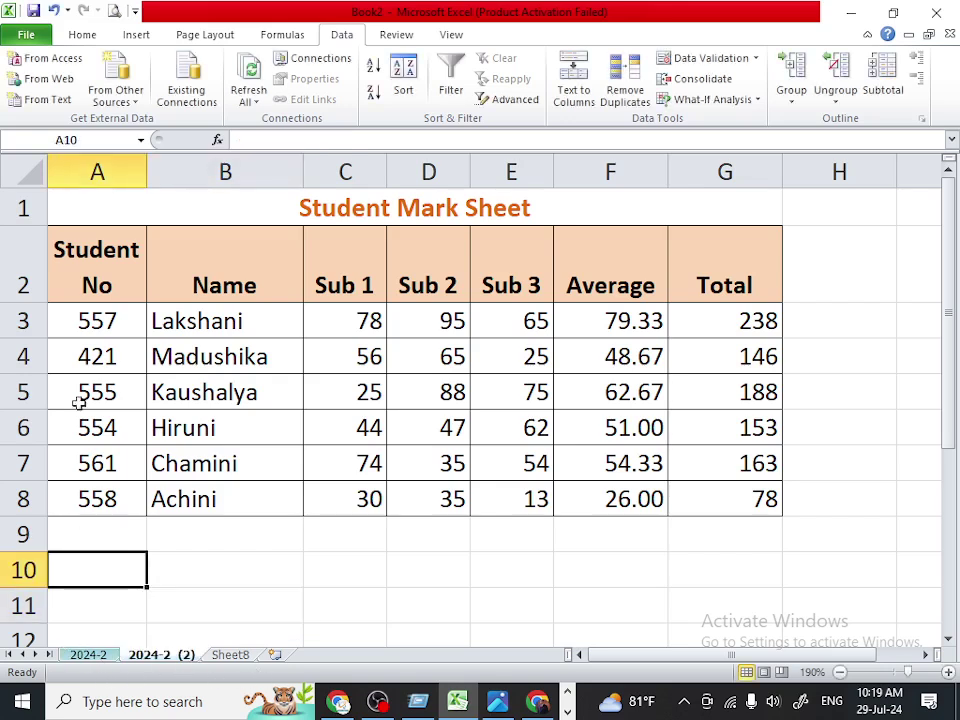
Save the workbook in Documents as 'Student Marks 2.xlsx'.
left_click(27, 36)
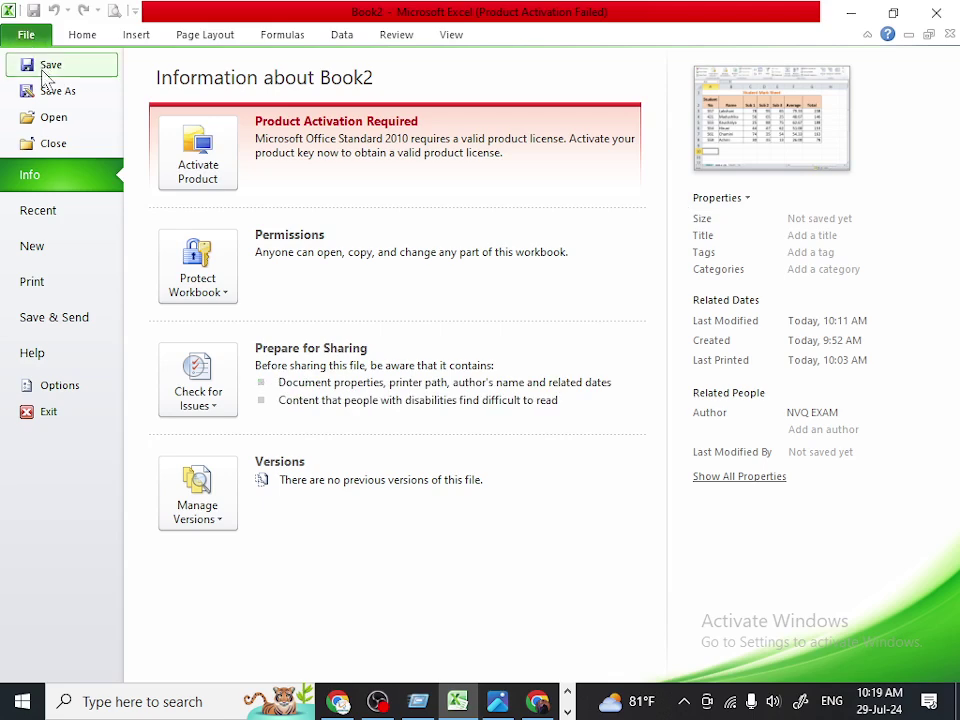
left_click(43, 73)
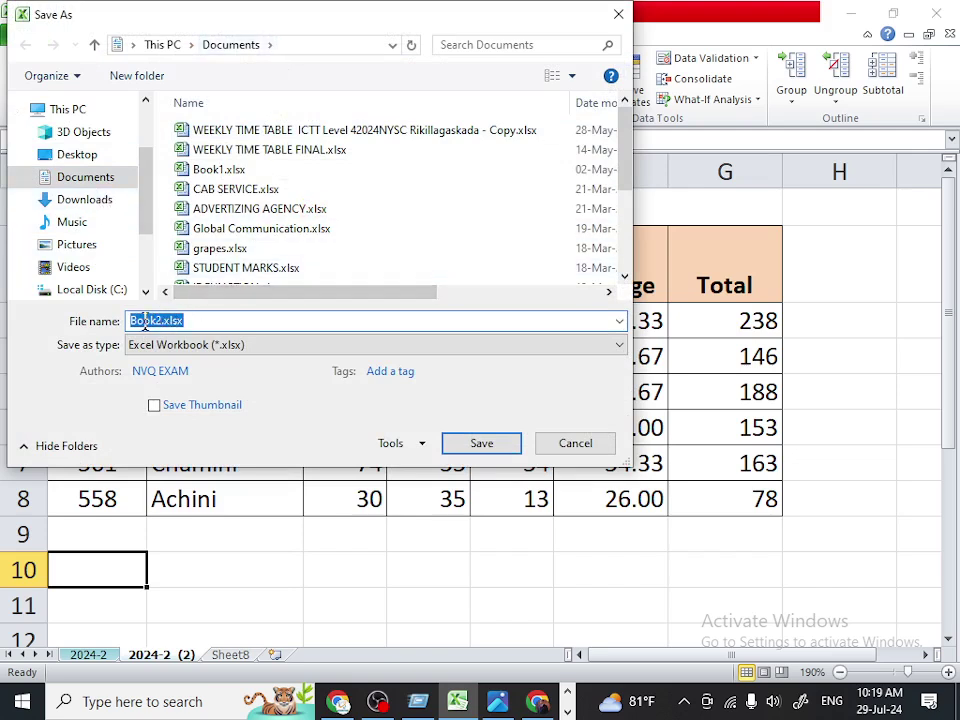
mouse_move(85, 289)
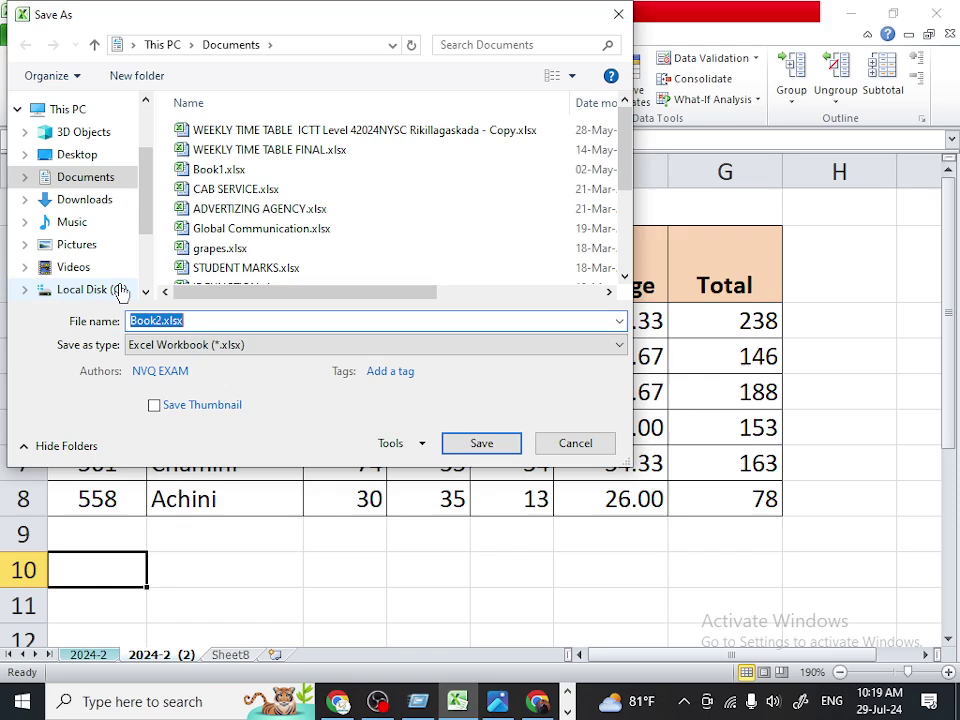
type("Stu")
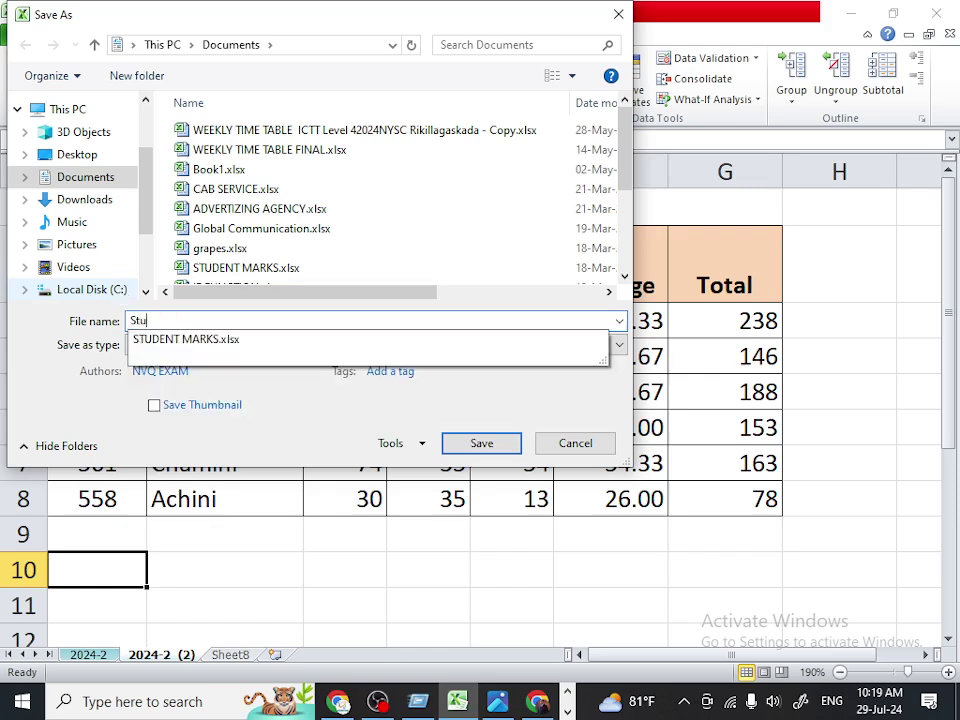
type("dnt")
key("BackSpace")
type("ent Marks")
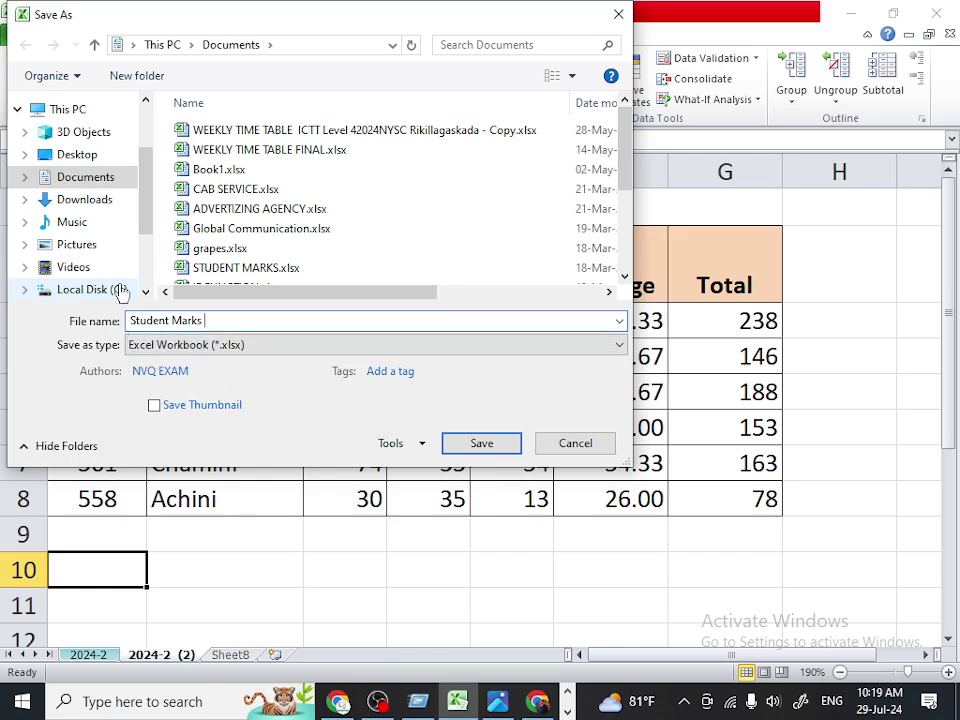
type(" 2")
left_click(506, 445)
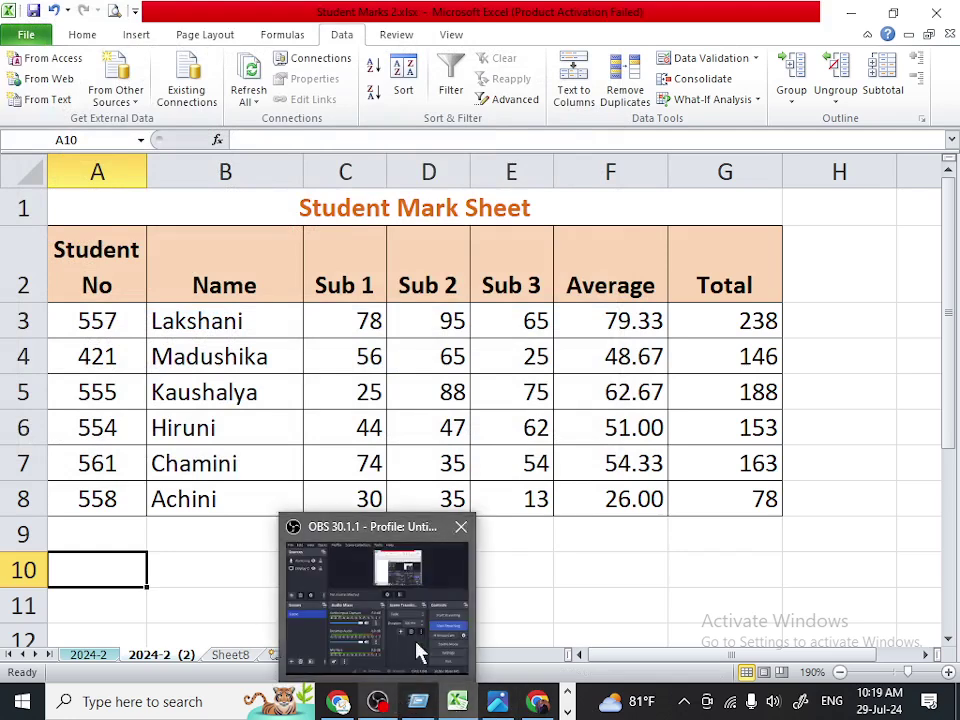
left_click(803, 510)
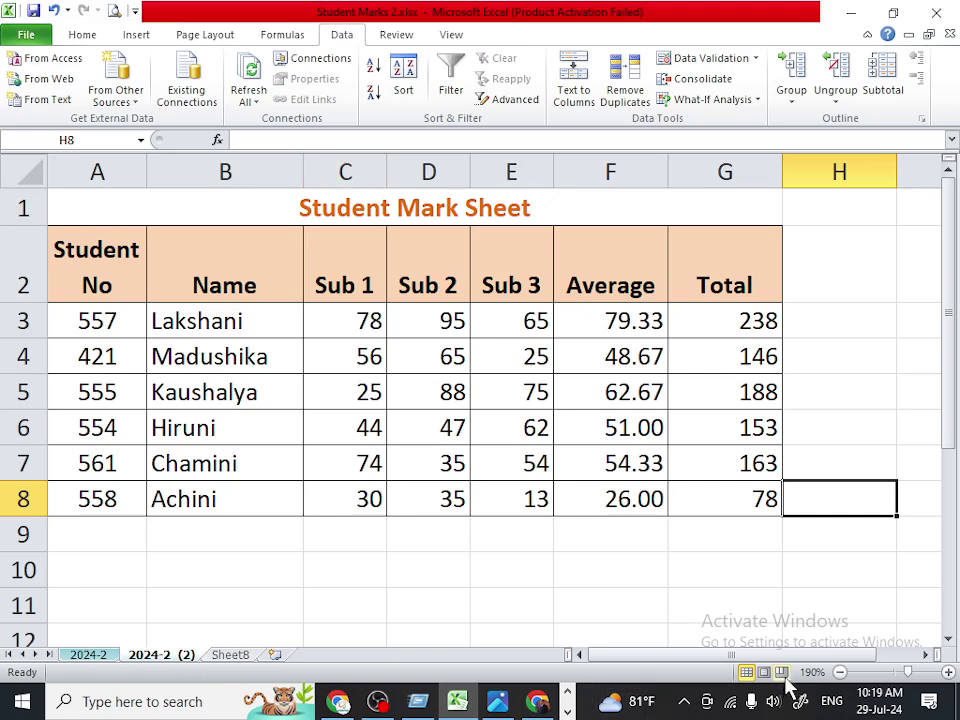
Preview the mark sheet in Page Layout and Page Break Preview, then return to Normal view.
left_click(606, 508)
left_click(406, 366)
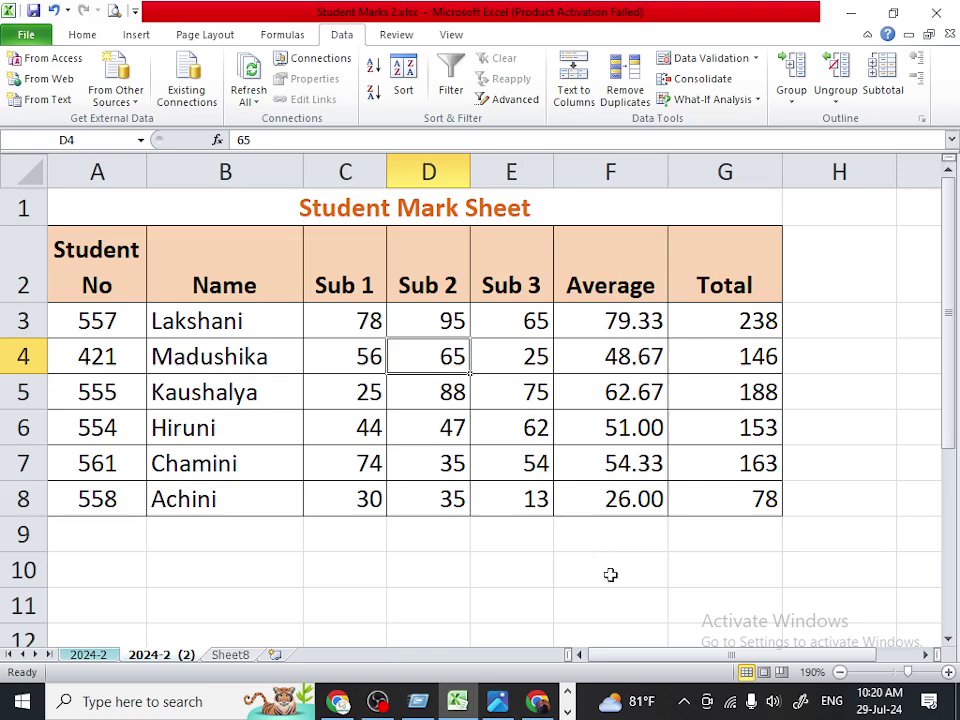
left_click(764, 673)
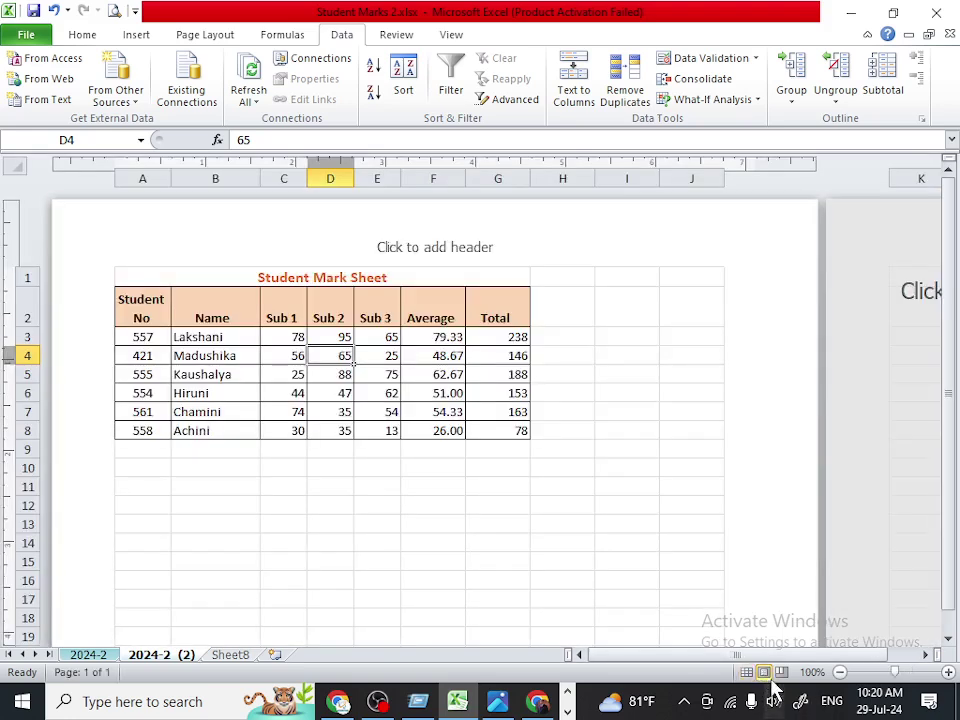
left_click(781, 672)
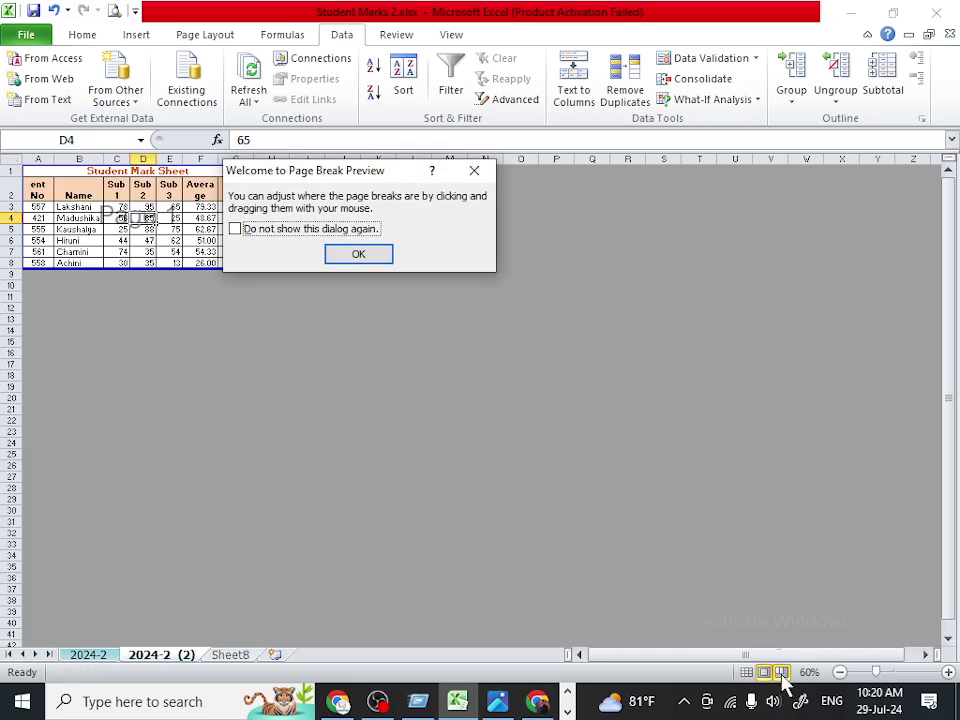
left_click(355, 256)
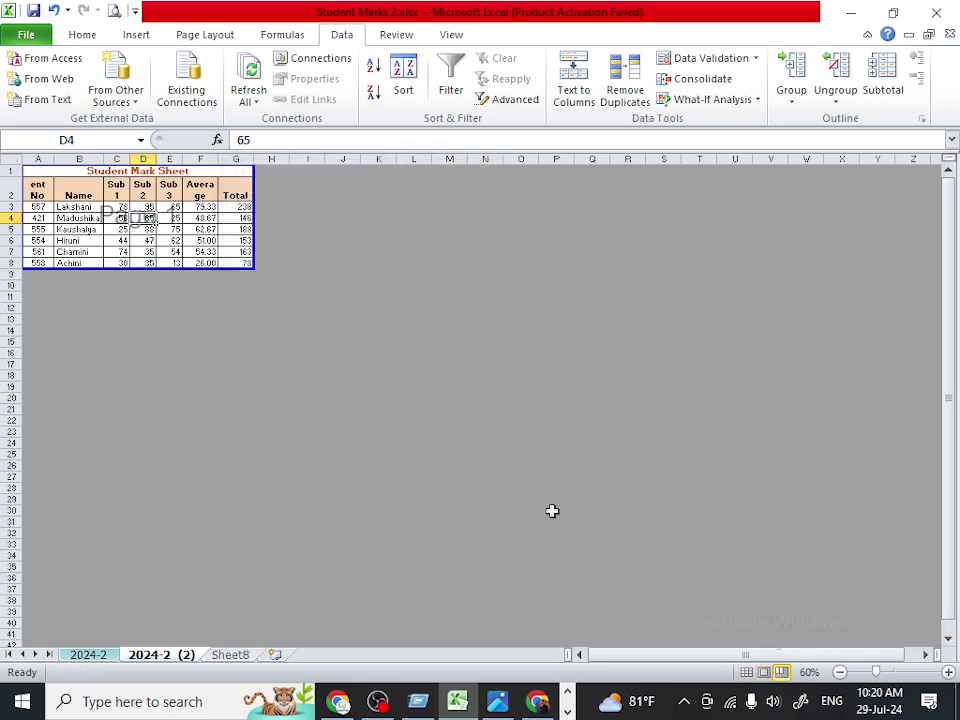
left_click(745, 673)
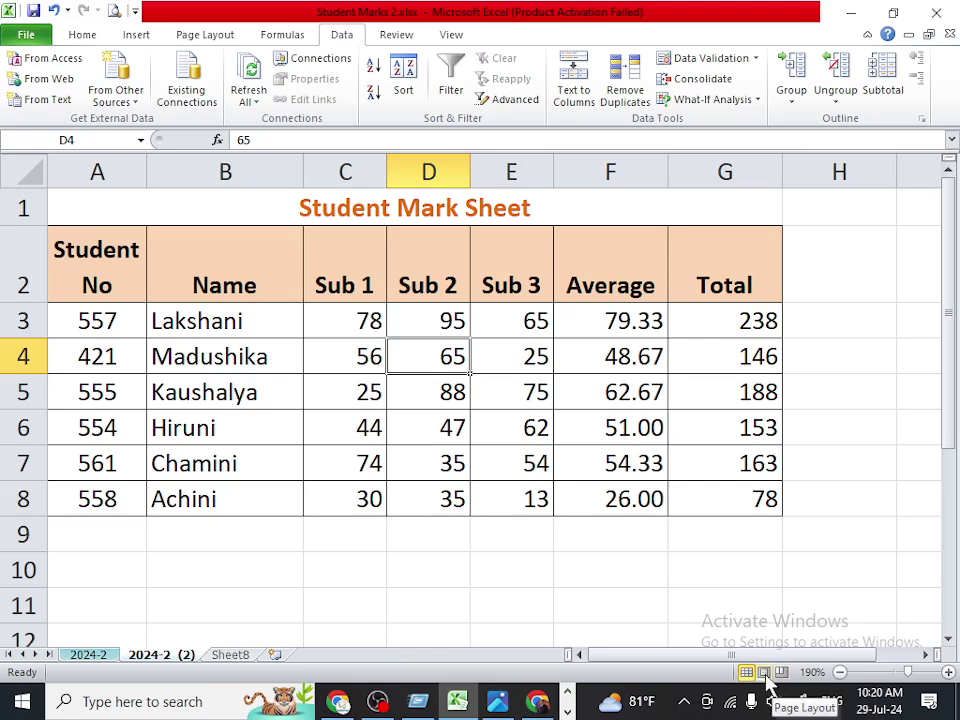
Review the sheet's printed pages in Page Layout view, then return to Normal view.
left_click(764, 672)
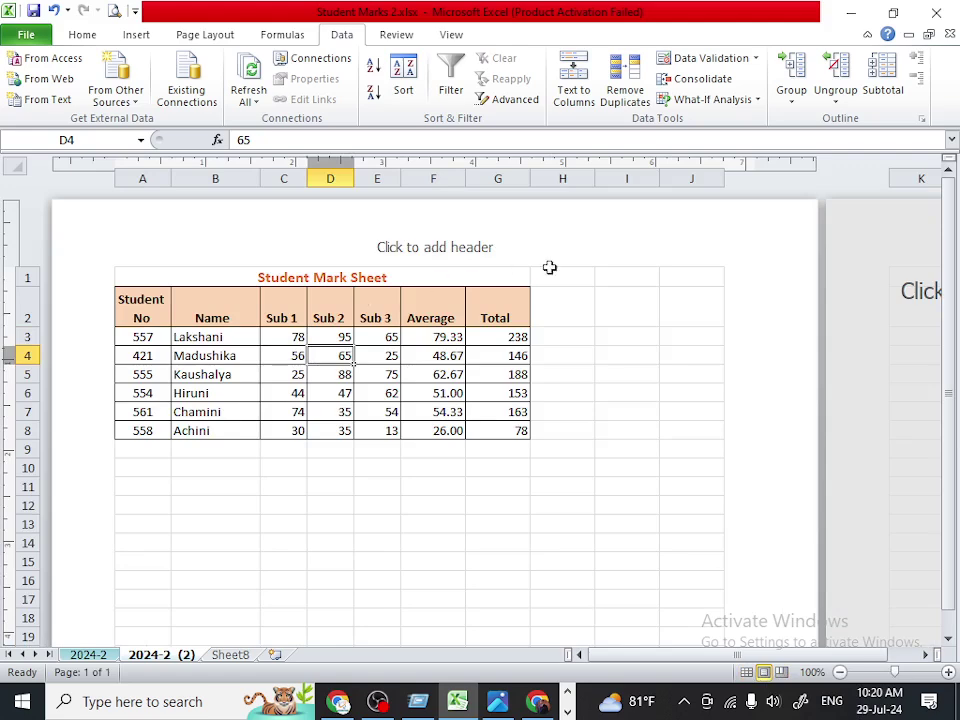
scroll(701, 430, "down", 3)
scroll(699, 448, "down", 3)
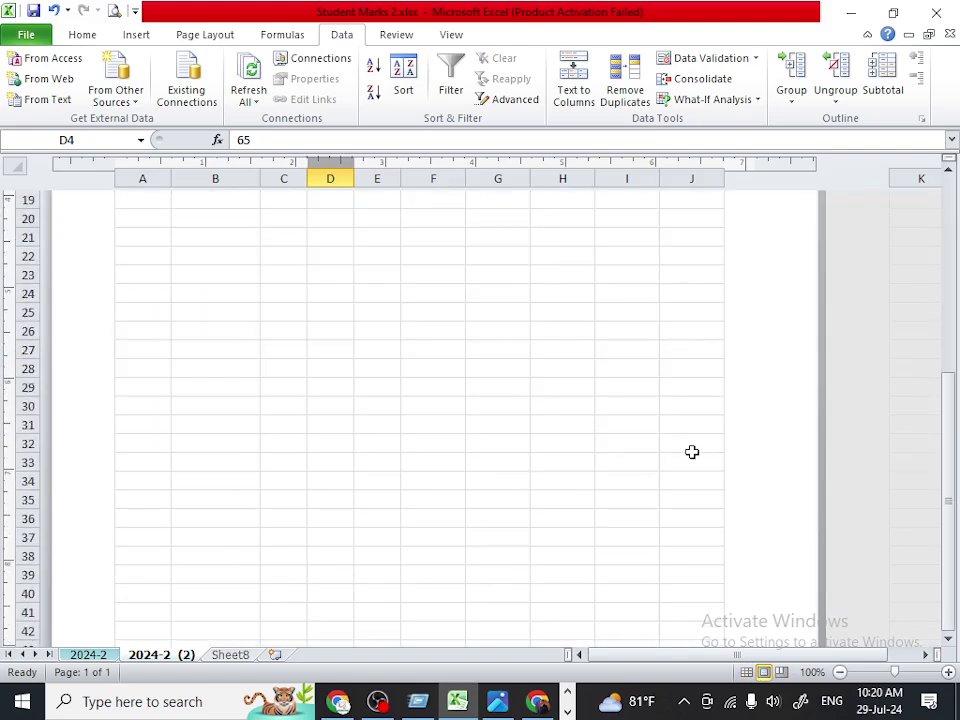
scroll(692, 452, "down", 5)
scroll(692, 458, "up", 7)
scroll(695, 460, "up", 5)
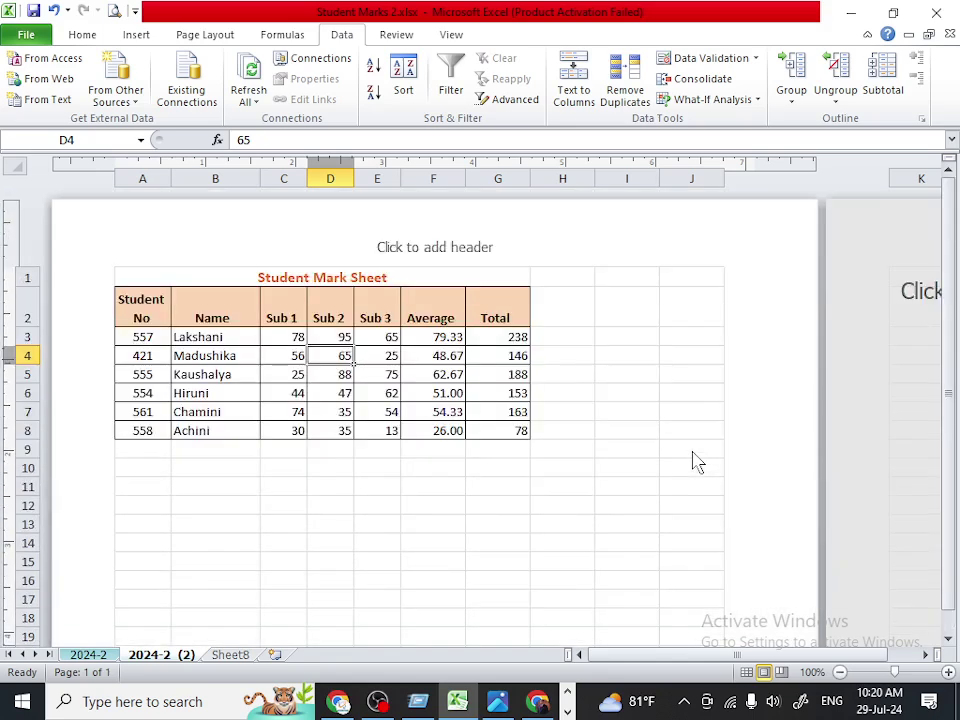
left_click(746, 672)
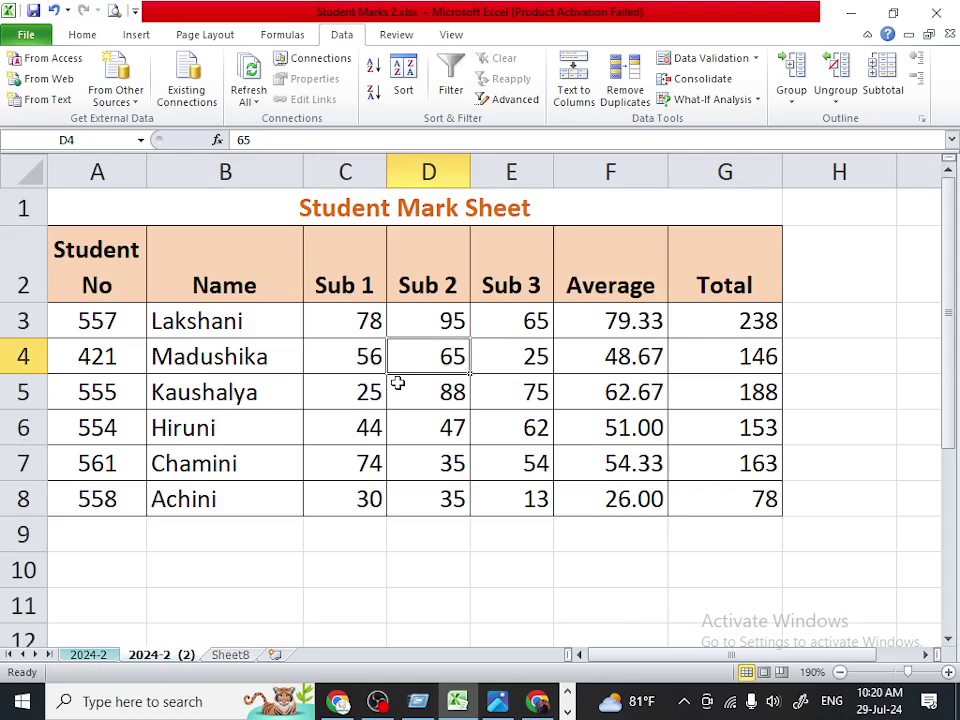
left_click(451, 34)
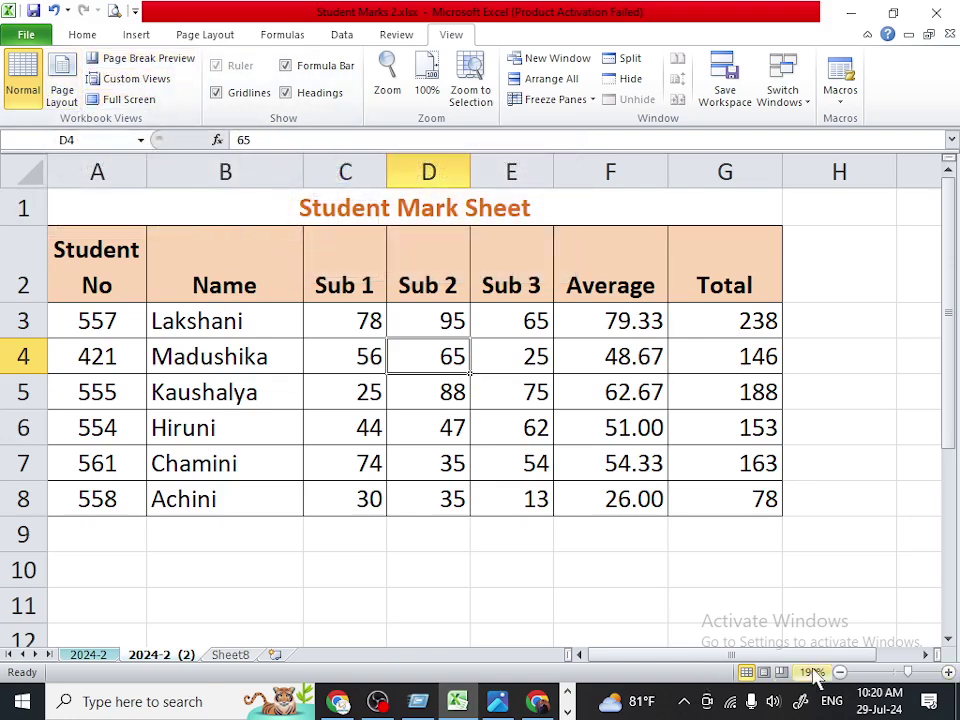
left_click(574, 563)
left_click(346, 363)
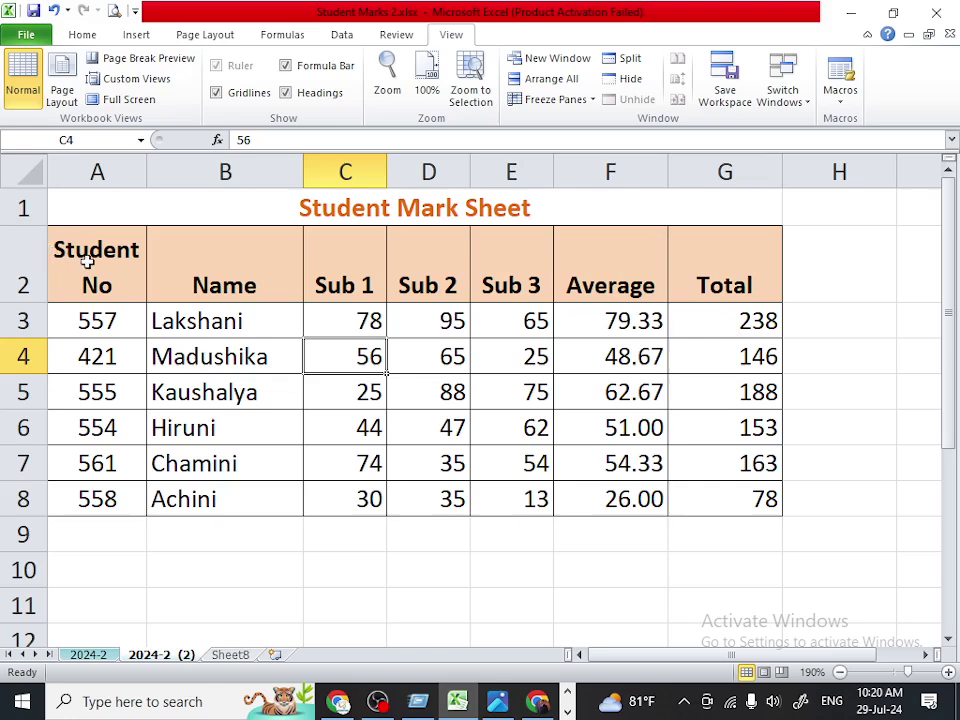
left_click_drag(88, 262, 724, 508)
mouse_move(300, 205)
left_mouse_down()
mouse_move(525, 315)
mouse_move(589, 485)
left_mouse_up()
left_click(95, 38)
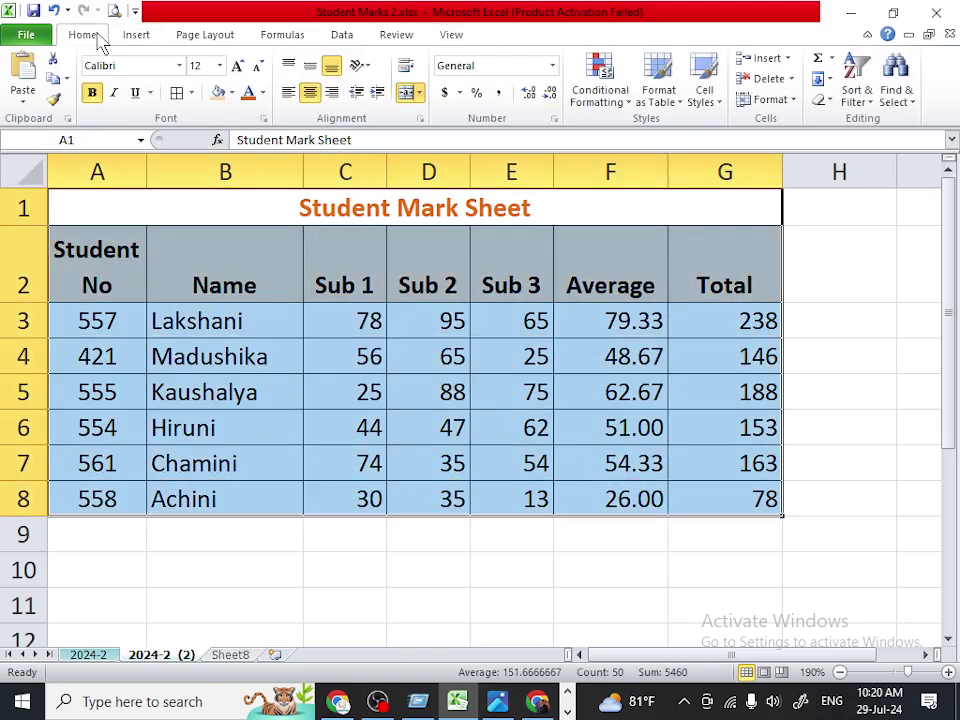
left_click(238, 67)
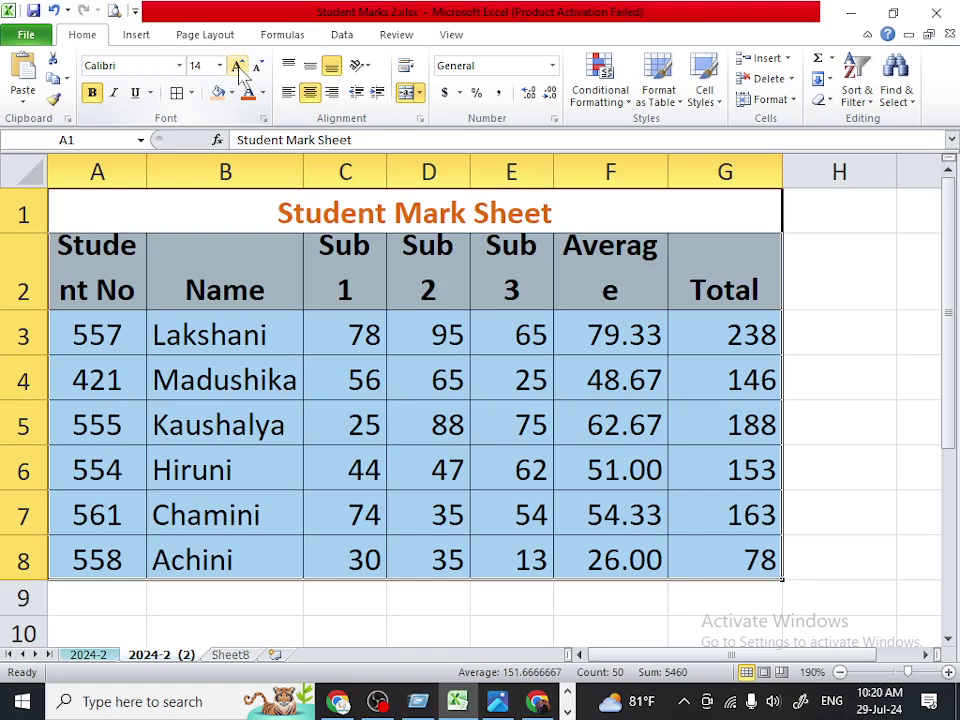
left_click(257, 66)
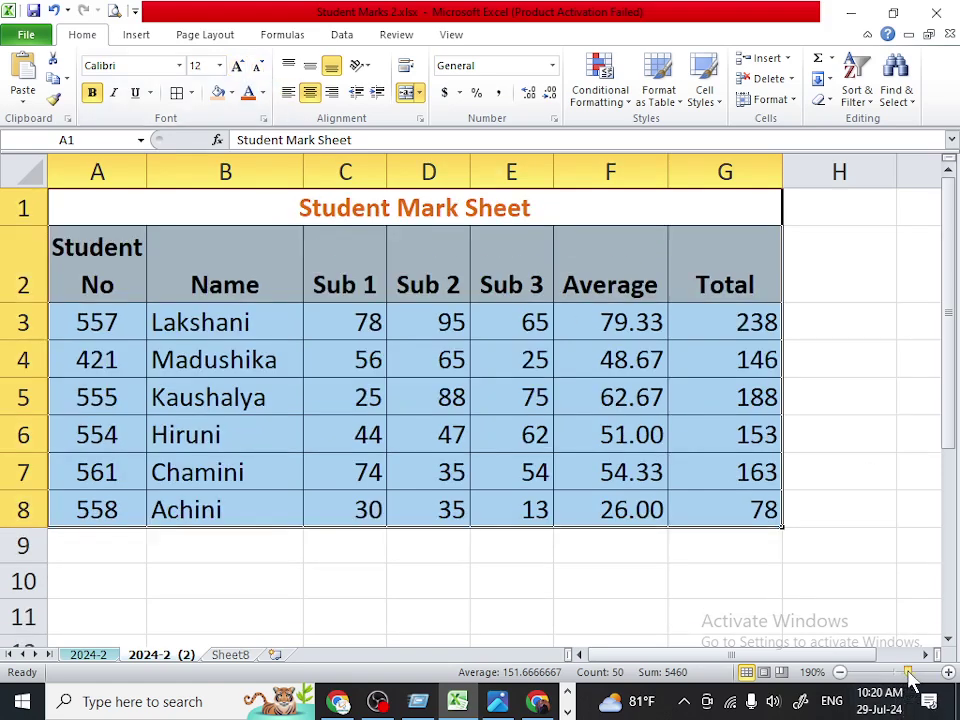
left_click_drag(906, 672, 908, 673)
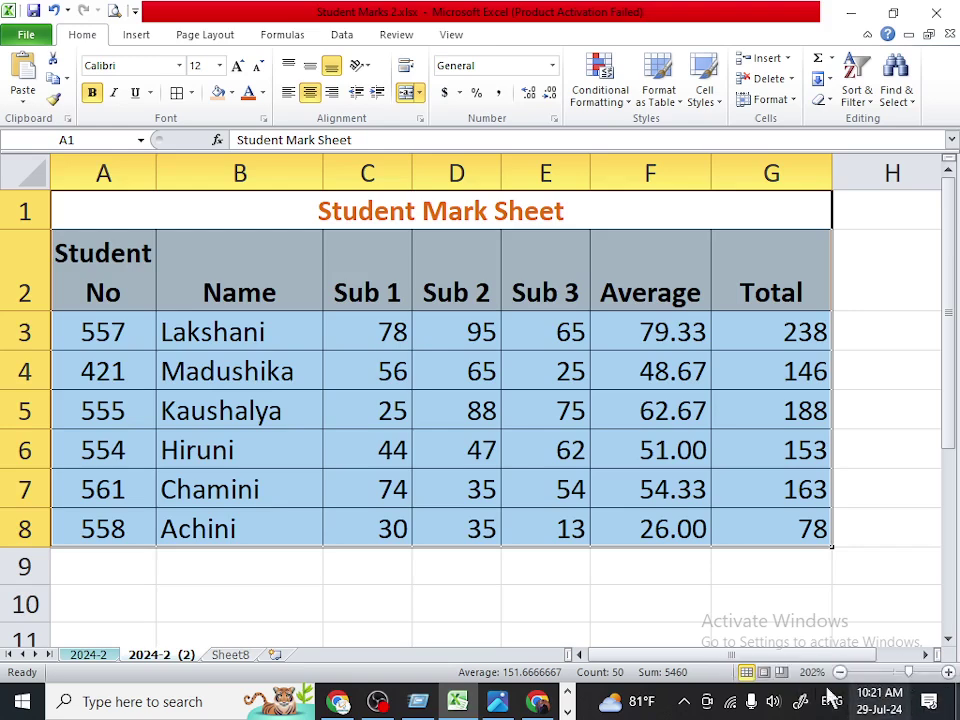
left_click(433, 600)
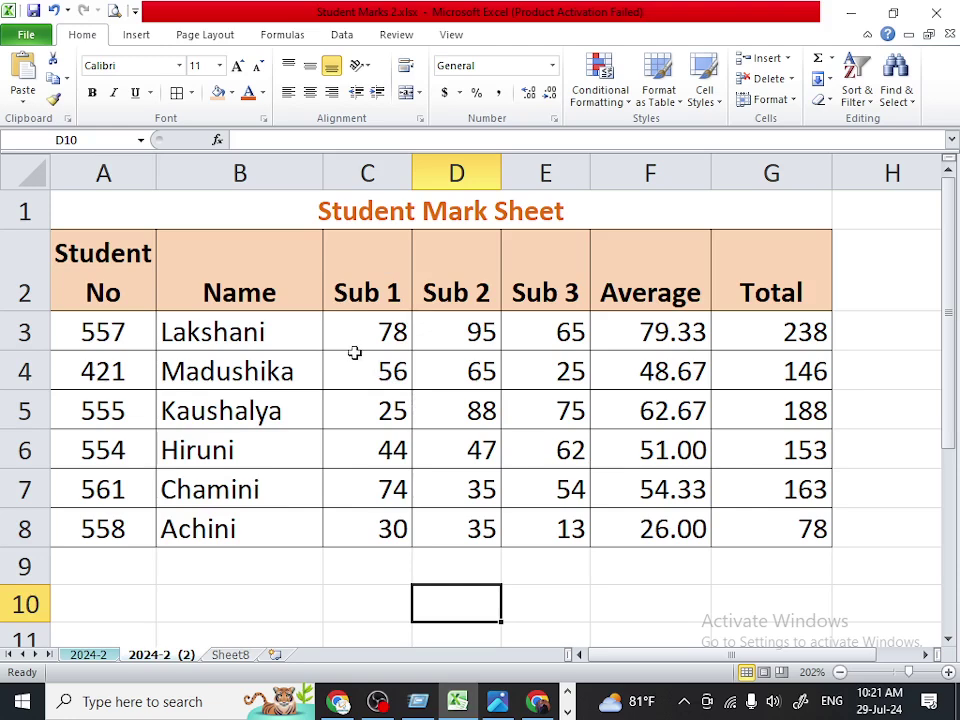
mouse_move(356, 333)
left_mouse_down()
mouse_move(744, 373)
mouse_move(784, 510)
mouse_move(782, 542)
left_mouse_up()
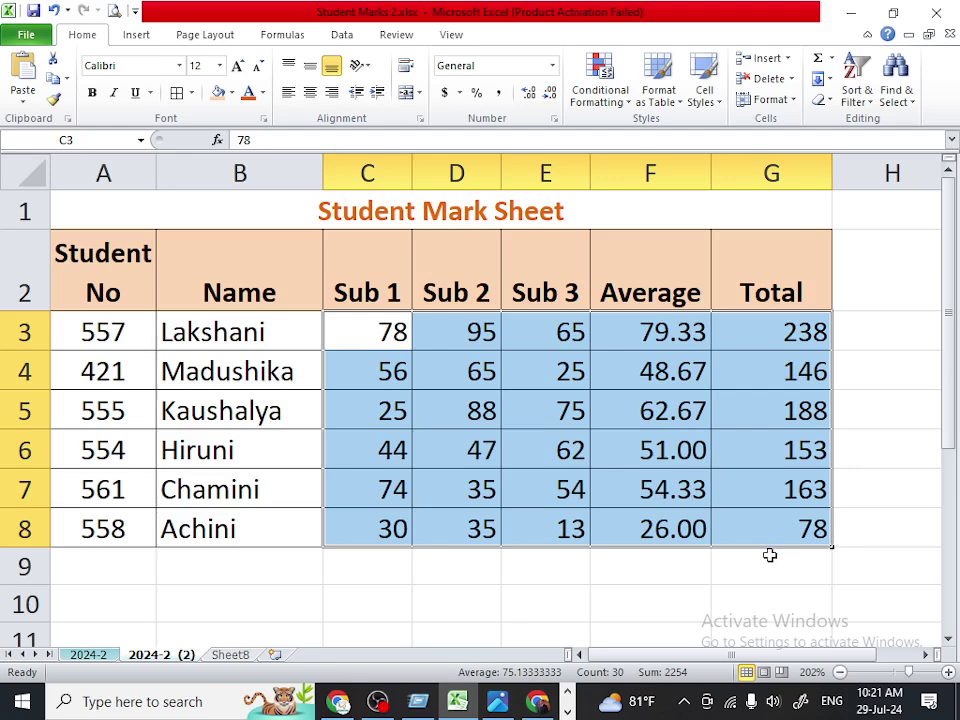
mouse_move(300, 520)
left_mouse_down()
mouse_move(71, 431)
mouse_move(70, 298)
left_mouse_up()
left_click(365, 505)
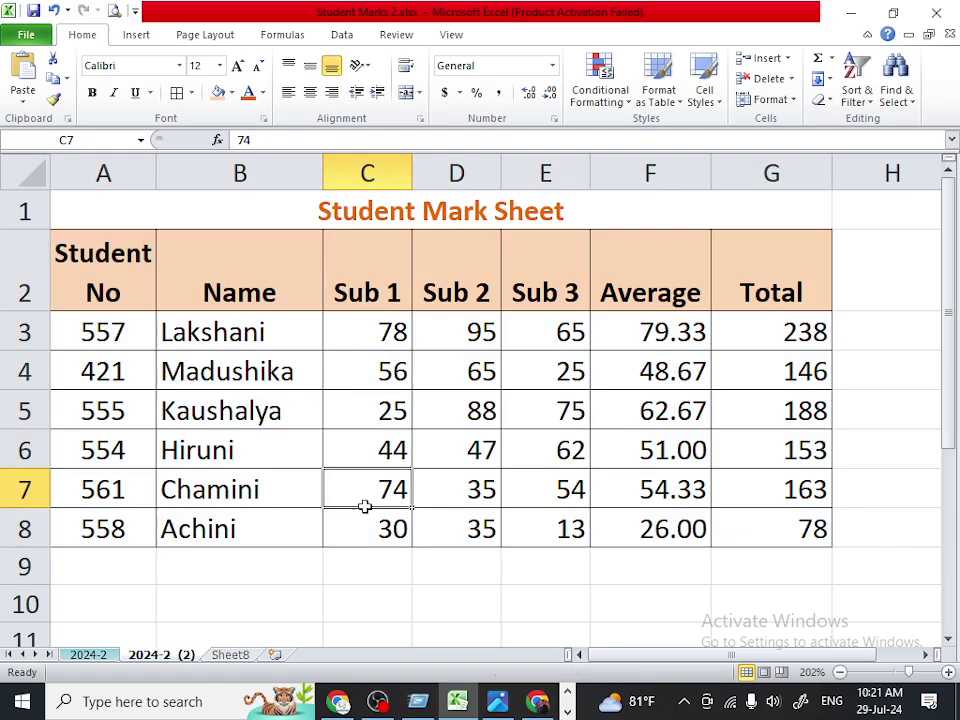